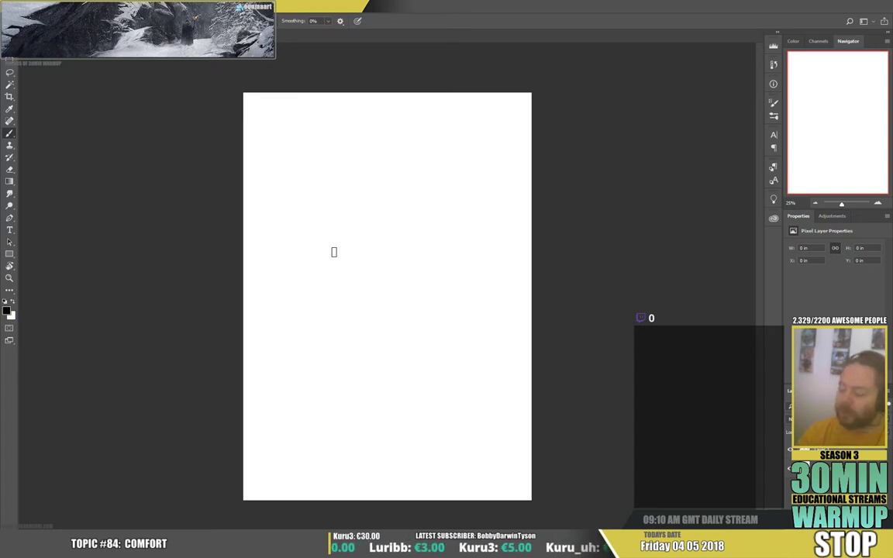
- Paint a roughly rectangular hatched patch in the page's upper area with the 120 px goro_stroke brush
{"action": "right_click", "coordinate": [336, 252]}
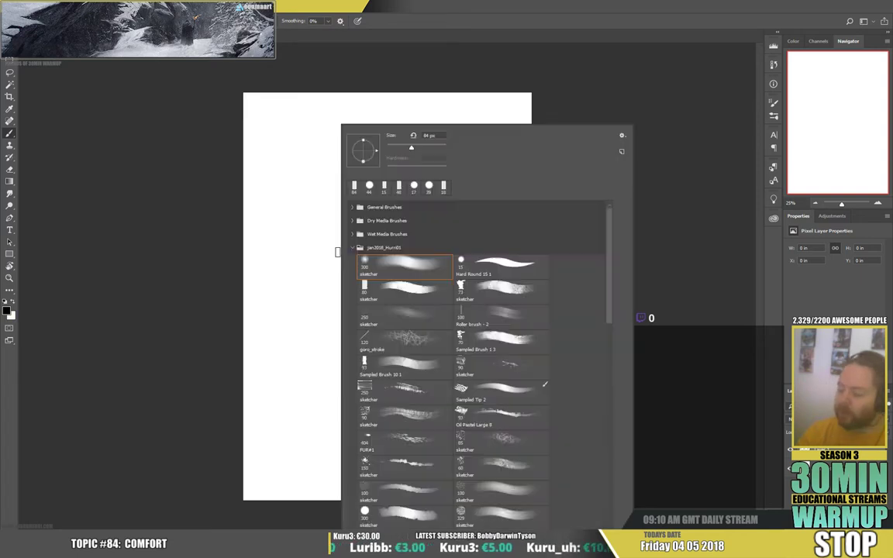
{"action": "left_click", "coordinate": [422, 341]}
{"action": "left_click", "coordinate": [317, 195]}
{"action": "mouse_move", "coordinate": [319, 194]}
{"action": "left_mouse_down"}
{"action": "mouse_move", "coordinate": [334, 253]}
{"action": "mouse_move", "coordinate": [342, 189]}
{"action": "mouse_move", "coordinate": [334, 281]}
{"action": "left_mouse_up"}
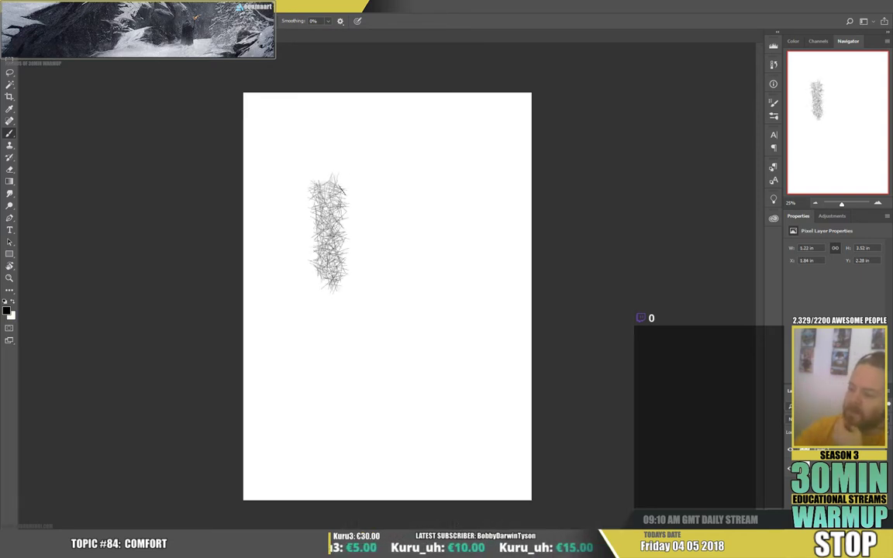
{"action": "mouse_move", "coordinate": [346, 184]}
{"action": "left_mouse_down"}
{"action": "mouse_move", "coordinate": [353, 277]}
{"action": "mouse_move", "coordinate": [373, 185]}
{"action": "mouse_move", "coordinate": [374, 280]}
{"action": "left_mouse_up"}
{"action": "mouse_move", "coordinate": [367, 188]}
{"action": "left_mouse_down"}
{"action": "mouse_move", "coordinate": [363, 180]}
{"action": "mouse_move", "coordinate": [361, 283]}
{"action": "left_mouse_up"}
- Paint dark, uneven texture over the hatched patch on a new layer with the rough-edged sketcher brush
{"action": "right_click", "coordinate": [381, 236]}
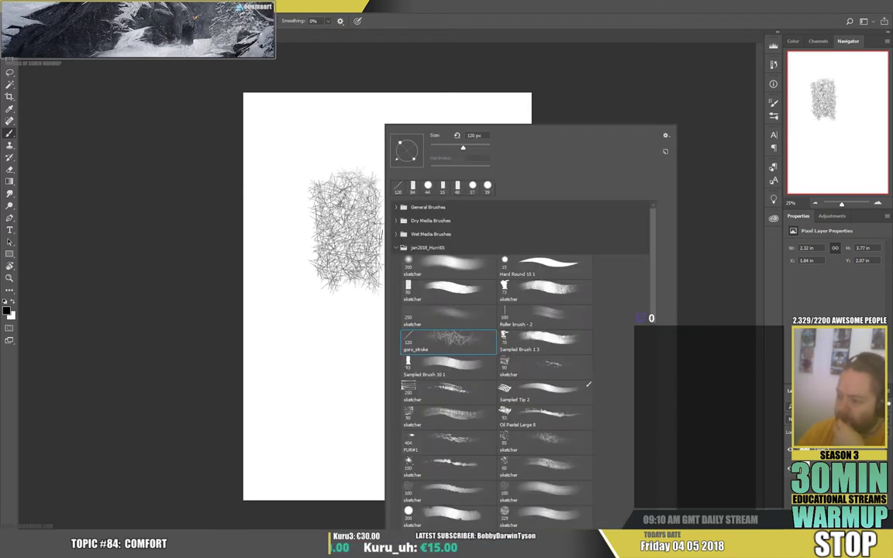
{"action": "left_click", "coordinate": [585, 342]}
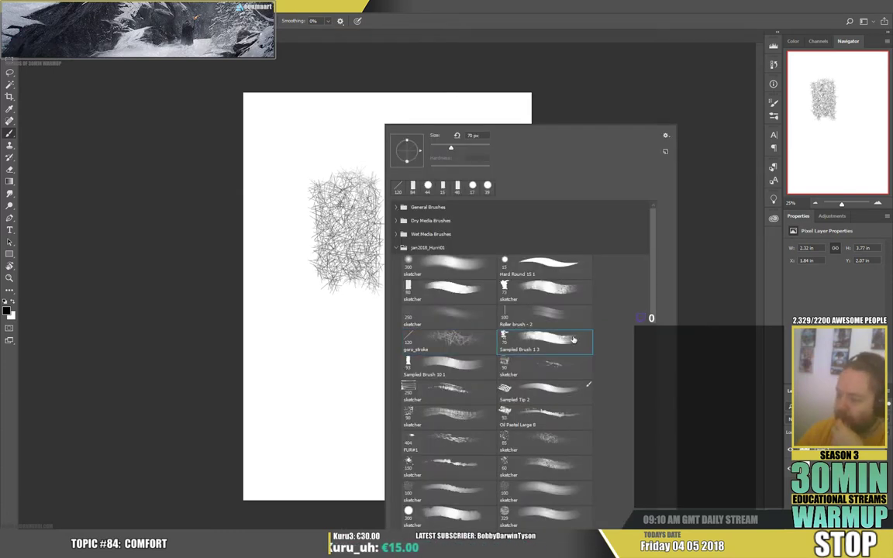
{"action": "left_click", "coordinate": [567, 285]}
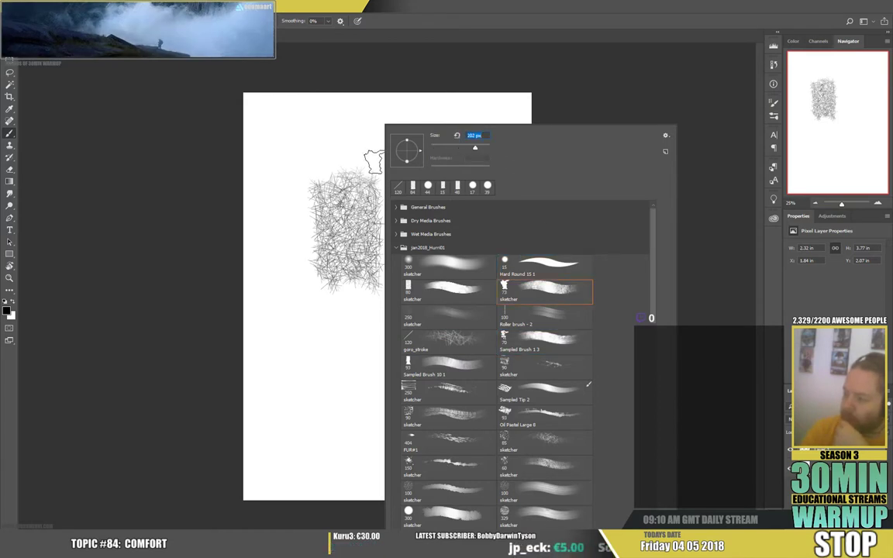
{"action": "key", "text": "Return"}
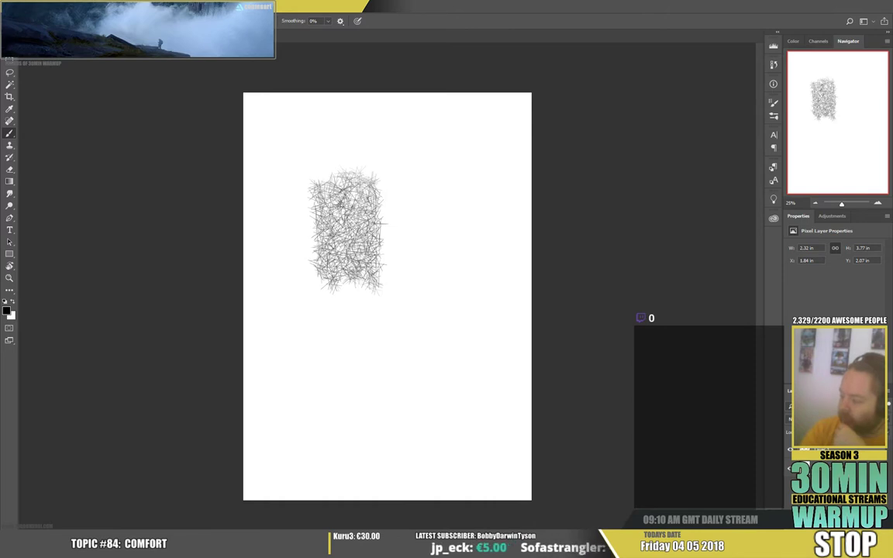
{"action": "key", "text": "ctrl+alt+shift+n"}
{"action": "right_click", "coordinate": [329, 198]}
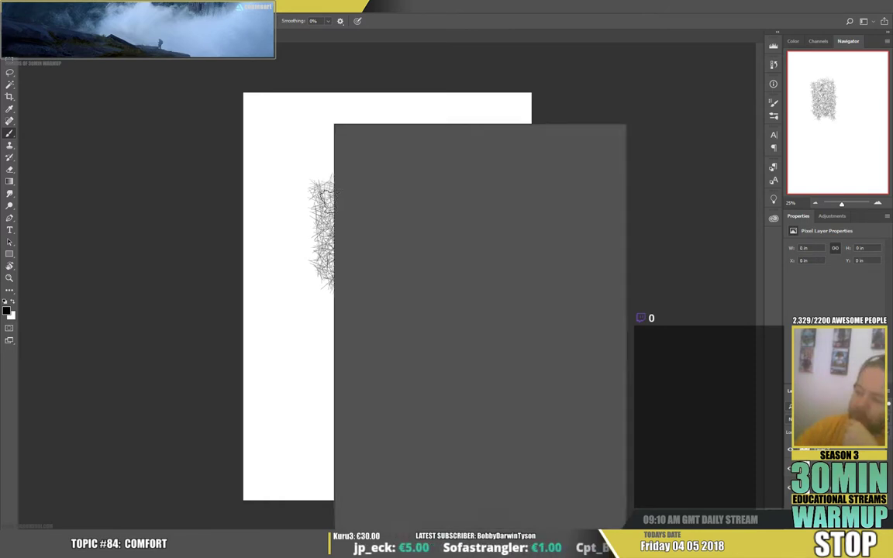
{"action": "key", "text": "Return"}
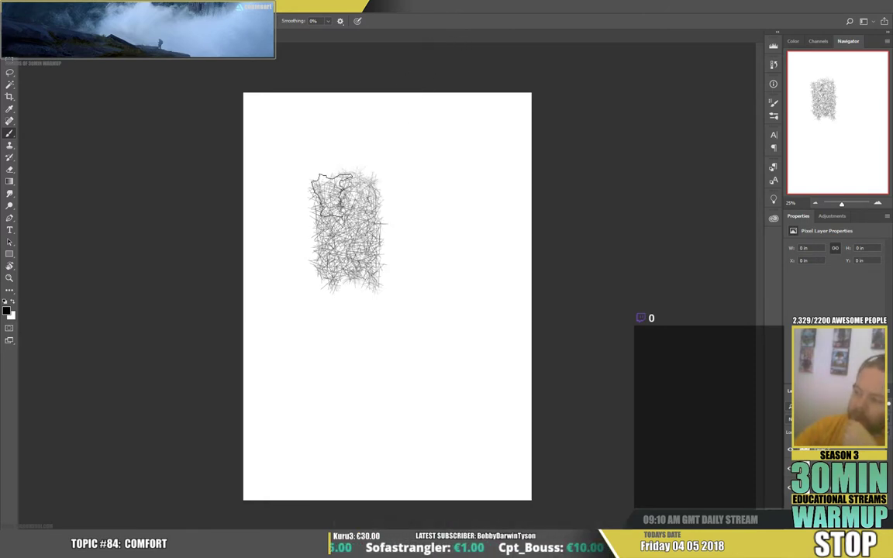
{"action": "mouse_move", "coordinate": [334, 254]}
{"action": "left_mouse_down"}
{"action": "mouse_move", "coordinate": [348, 269]}
{"action": "mouse_move", "coordinate": [364, 214]}
{"action": "mouse_move", "coordinate": [340, 193]}
{"action": "mouse_move", "coordinate": [341, 224]}
{"action": "mouse_move", "coordinate": [329, 248]}
{"action": "mouse_move", "coordinate": [330, 165]}
{"action": "mouse_move", "coordinate": [296, 165]}
{"action": "left_mouse_up"}
{"action": "mouse_move", "coordinate": [331, 196]}
{"action": "left_mouse_down"}
{"action": "mouse_move", "coordinate": [323, 262]}
{"action": "mouse_move", "coordinate": [352, 281]}
{"action": "mouse_move", "coordinate": [367, 206]}
{"action": "left_mouse_up"}
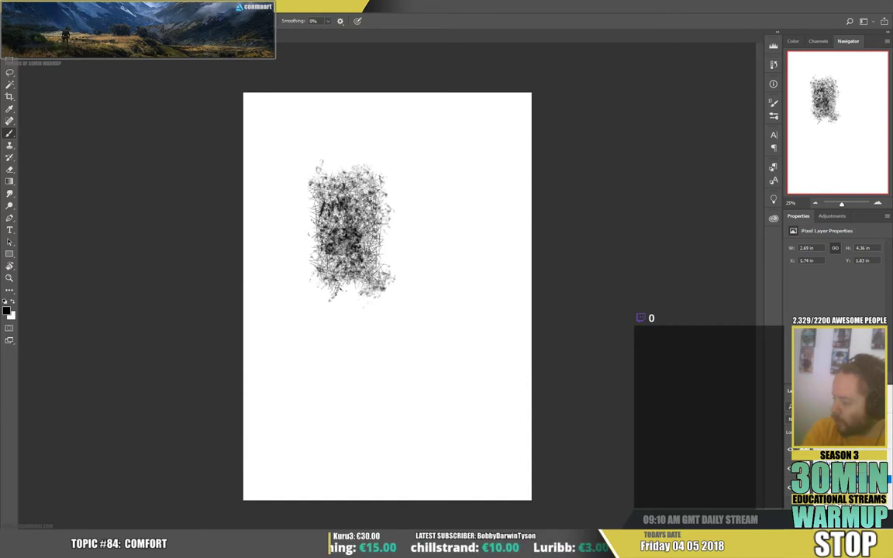
- Add a Threshold adjustment layer and set its level to 242
{"action": "left_click", "coordinate": [849, 515]}
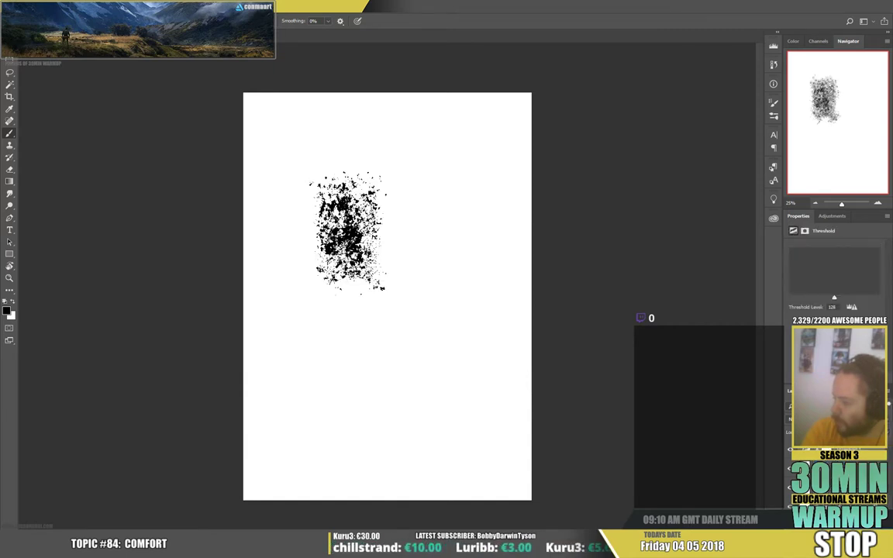
{"action": "mouse_move", "coordinate": [834, 301]}
{"action": "left_mouse_down"}
{"action": "mouse_move", "coordinate": [873, 301]}
{"action": "mouse_move", "coordinate": [875, 310]}
{"action": "left_mouse_up"}
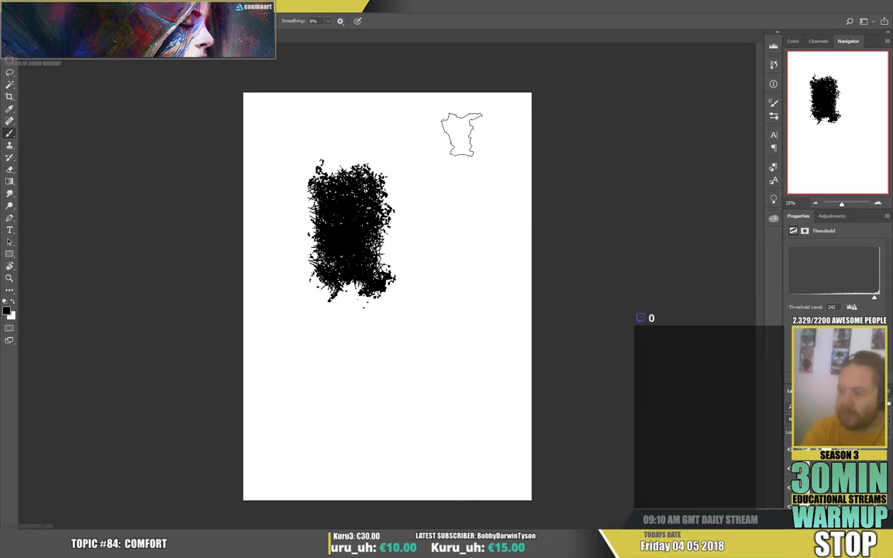
- Clean stray marks around the black patch's edges with white paint on a new layer, reducing the brush size for finer spots
{"action": "key", "text": "ctrl+alt+shift+n"}
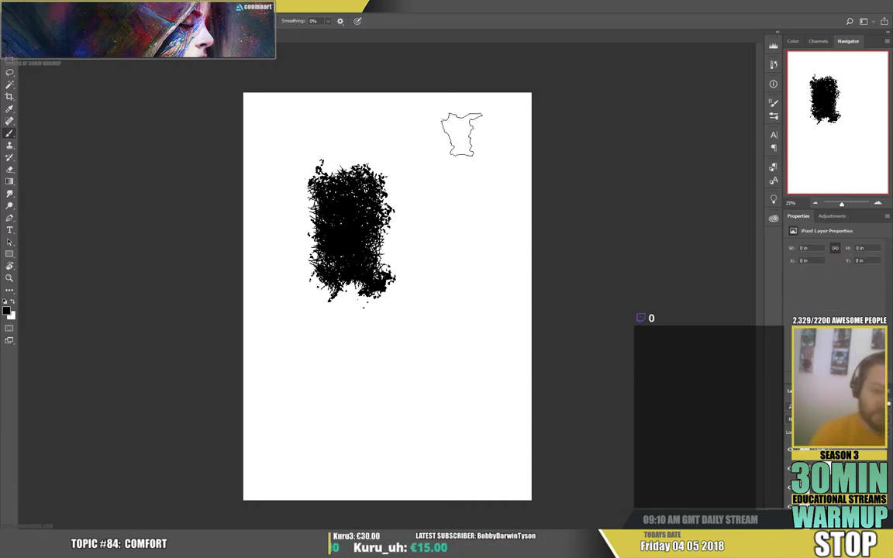
{"action": "key", "text": "x"}
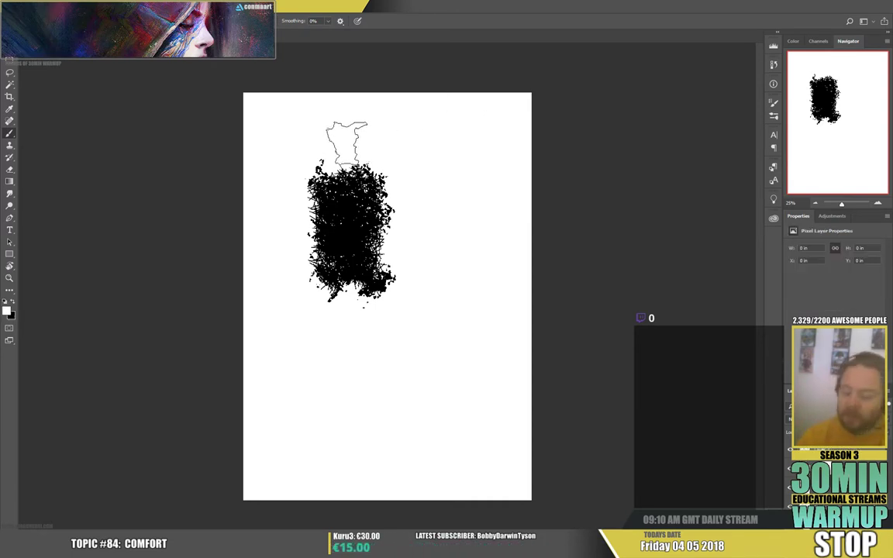
{"action": "left_click_drag", "start_coordinate": [321, 146], "coordinate": [317, 140]}
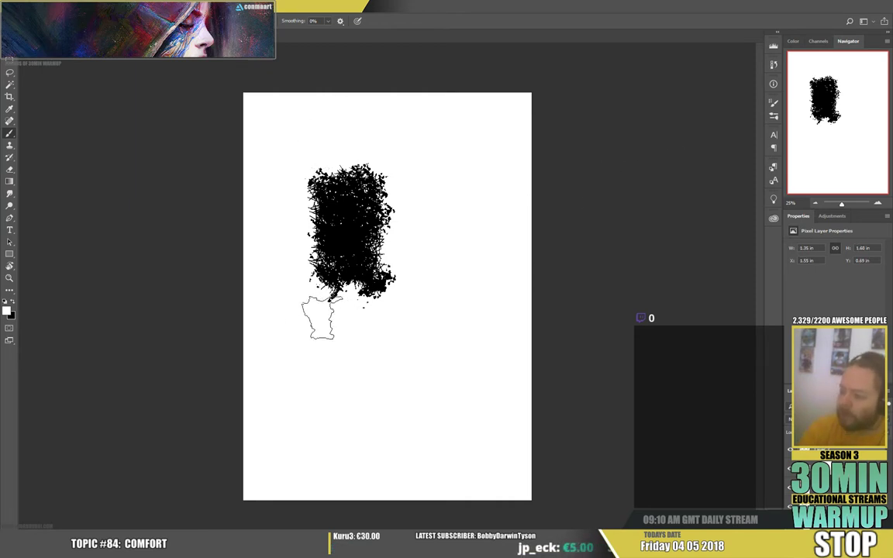
{"action": "mouse_move", "coordinate": [374, 335]}
{"action": "left_mouse_down"}
{"action": "mouse_move", "coordinate": [352, 315]}
{"action": "mouse_move", "coordinate": [377, 325]}
{"action": "left_mouse_up"}
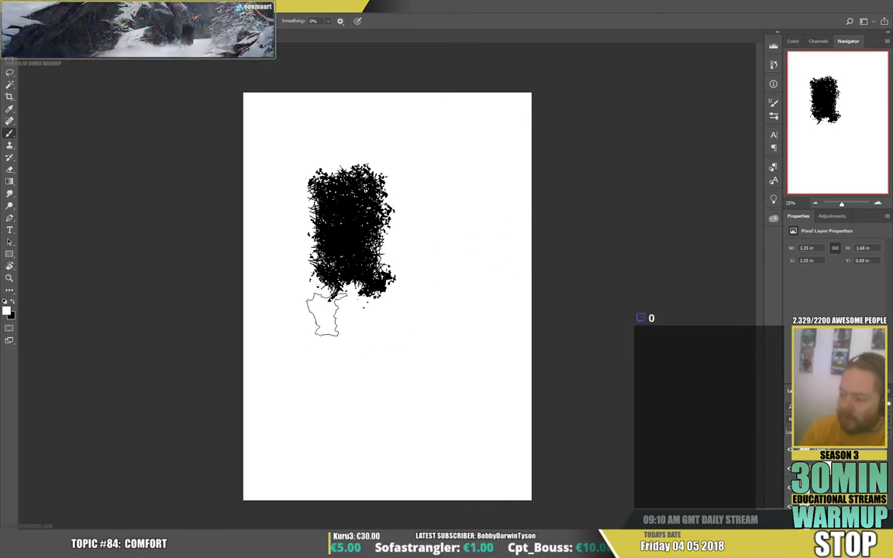
{"action": "right_click", "coordinate": [341, 291]}
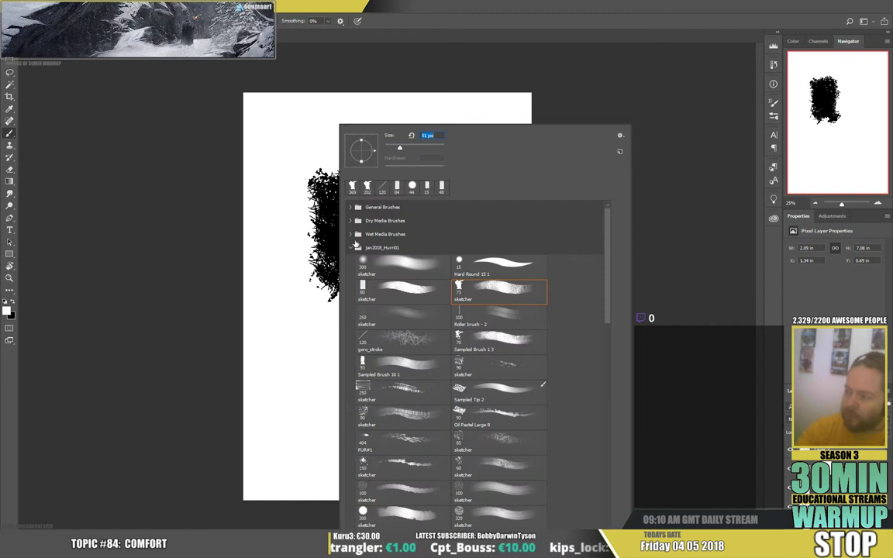
{"action": "left_click", "coordinate": [329, 302]}
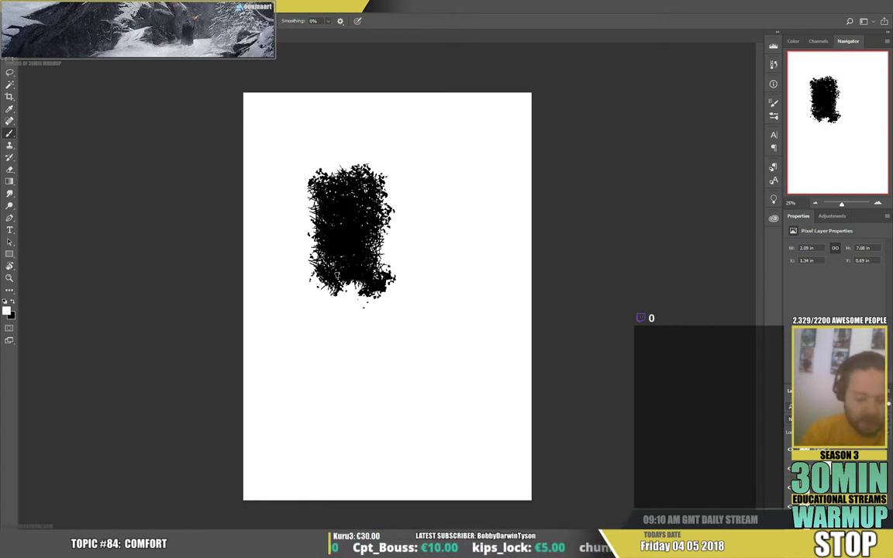
- Lasso the fragments at the patch's lower-right edge, copy them to a new layer and shift them slightly upward
{"action": "key", "text": "l"}
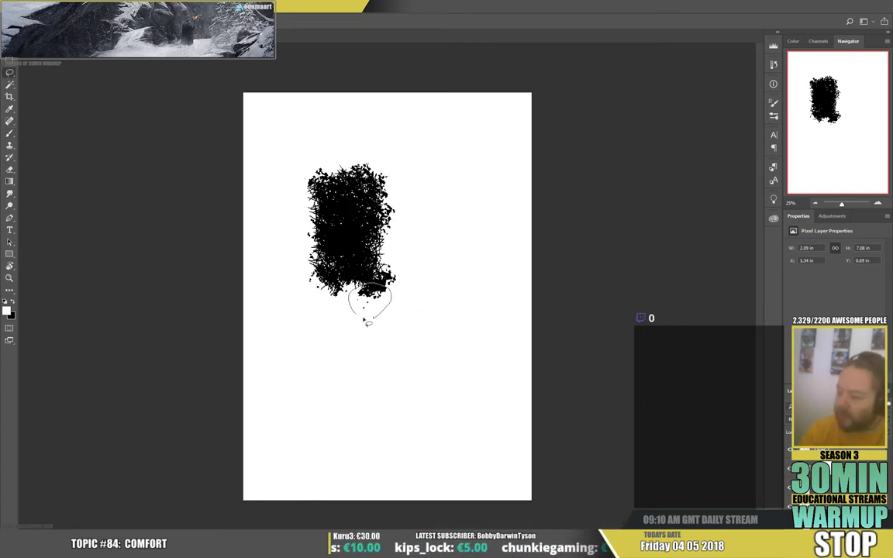
{"action": "left_click_drag", "start_coordinate": [368, 323], "coordinate": [366, 319]}
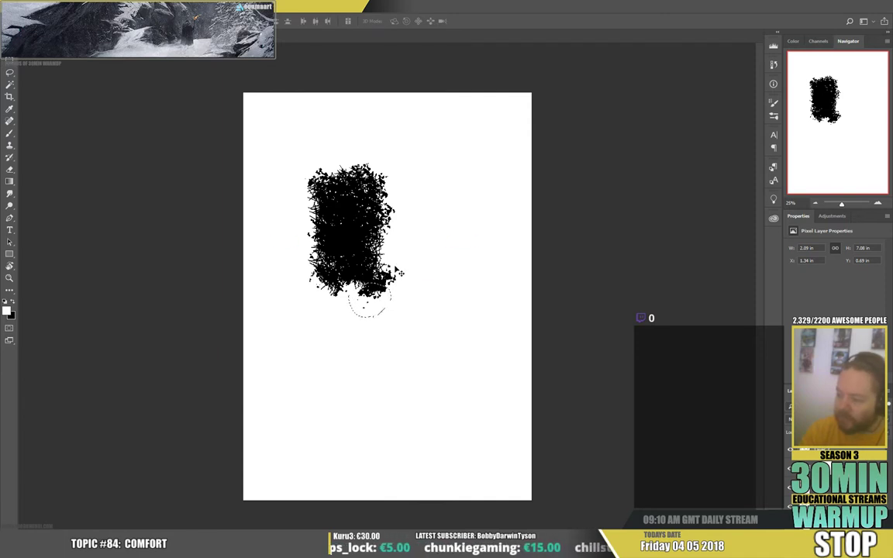
{"action": "key", "text": "ctrl+j"}
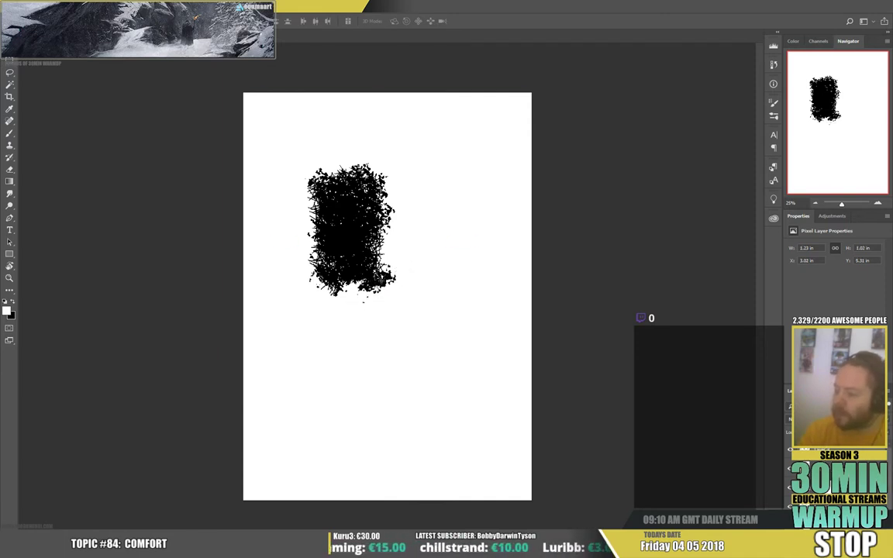
- Copy a lassoed piece of the patch's upper-right edge over the gap farther down and change the copied layer's blend mode
{"action": "key", "text": "e"}
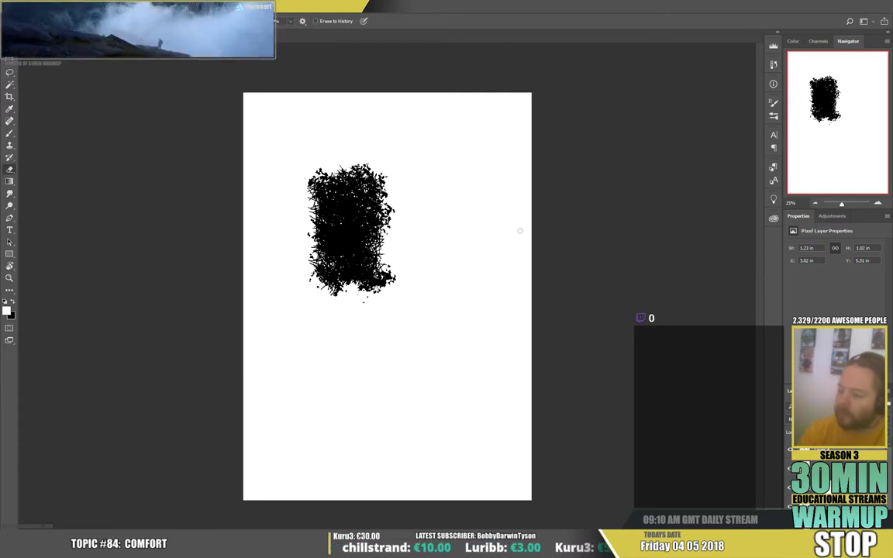
{"action": "key", "text": "b"}
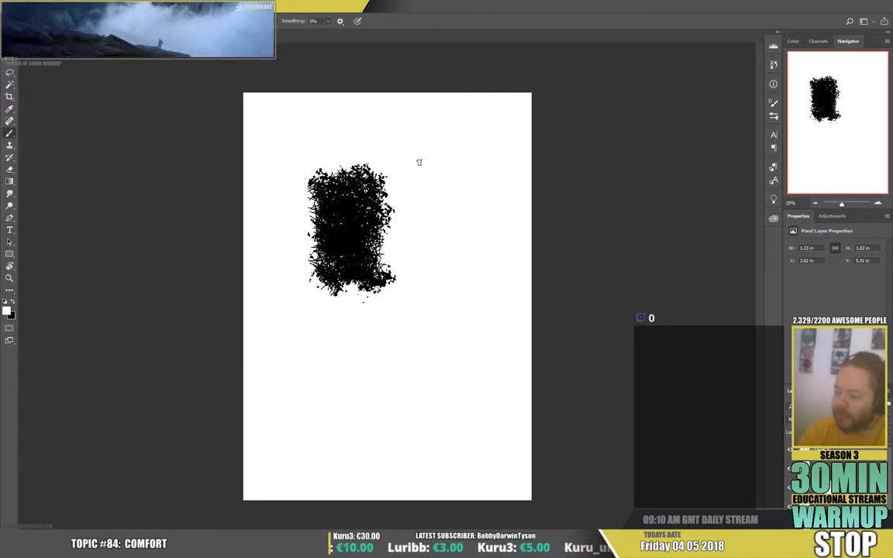
{"action": "key", "text": "l"}
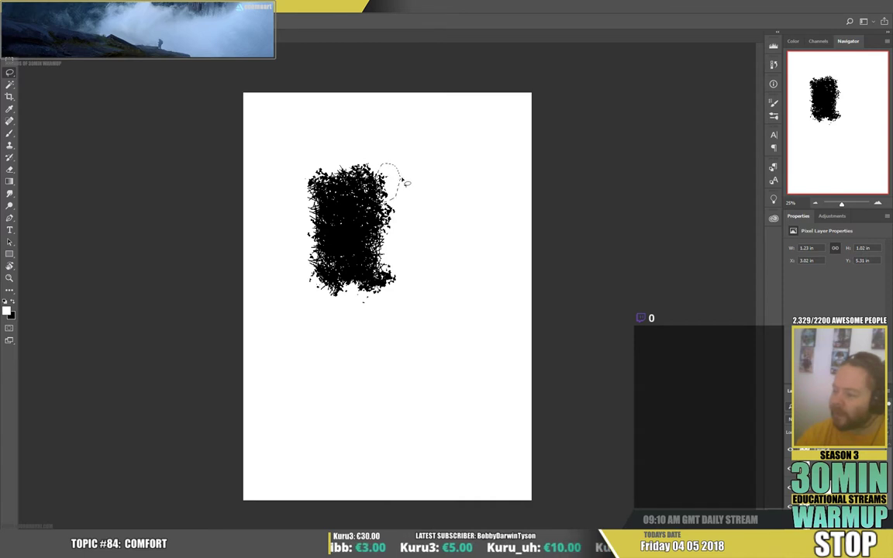
{"action": "left_click_drag", "start_coordinate": [397, 210], "coordinate": [409, 268]}
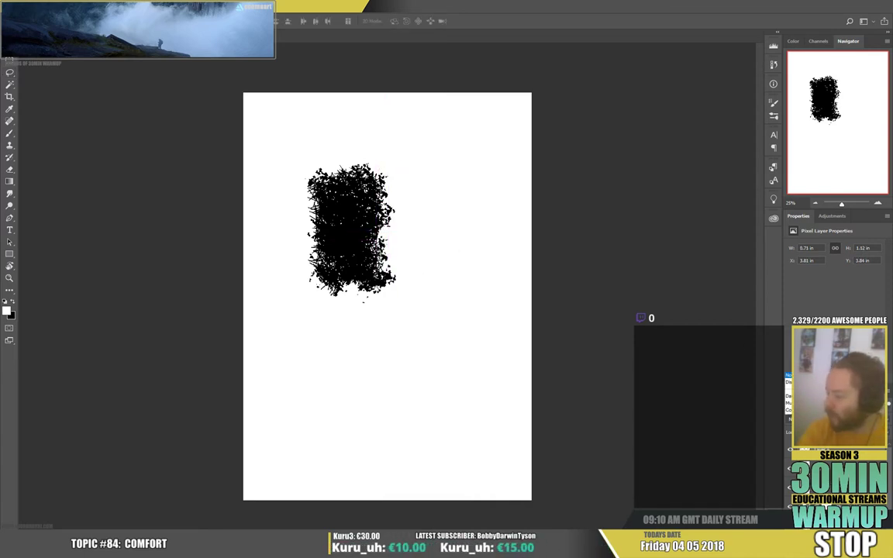
{"action": "left_click", "coordinate": [803, 215]}
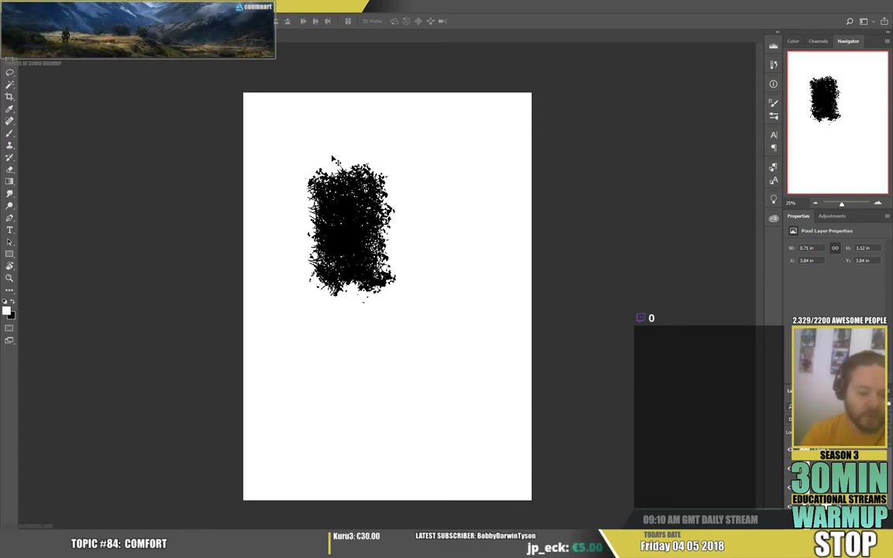
- Define the whole black patch as a brush preset from a rectangular selection, keep the suggested name, and deselect
{"action": "key", "text": "m"}
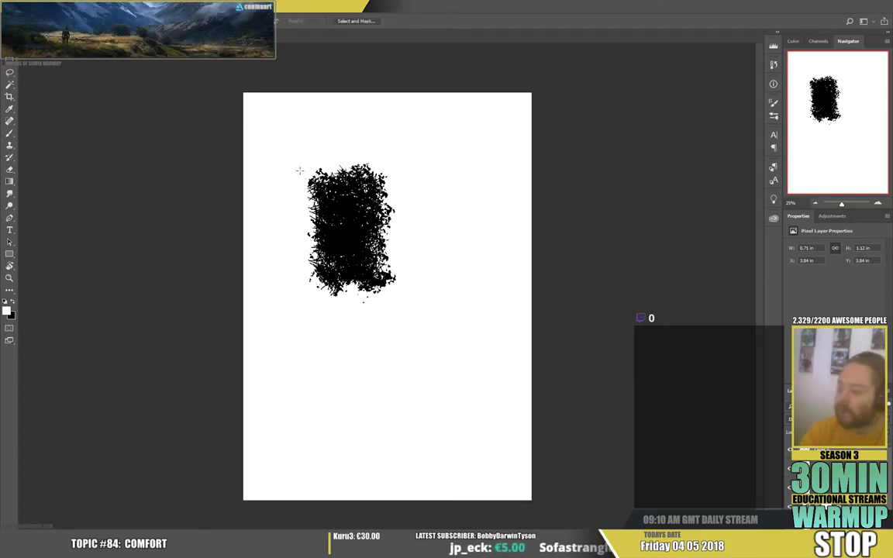
{"action": "left_click_drag", "start_coordinate": [299, 157], "coordinate": [404, 312]}
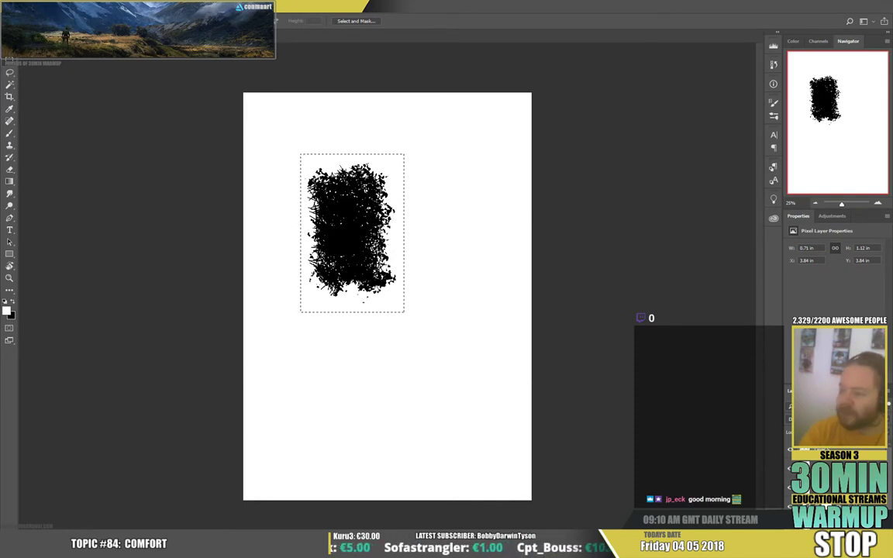
{"action": "left_click", "coordinate": [40, 6]}
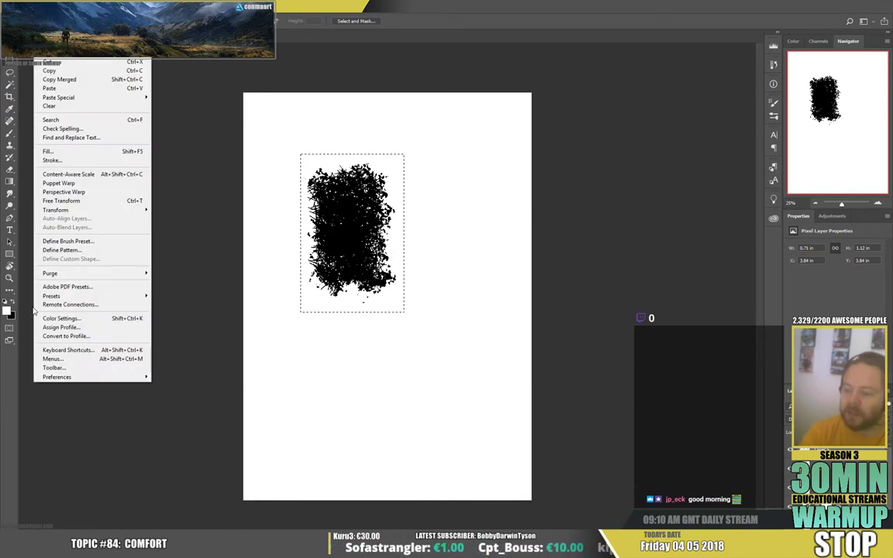
{"action": "left_click", "coordinate": [100, 243]}
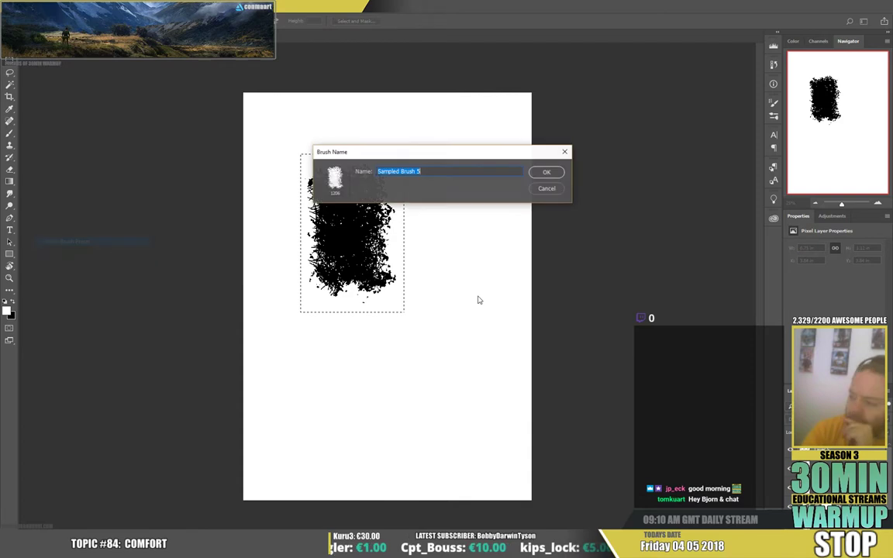
{"action": "left_click", "coordinate": [545, 173]}
{"action": "key", "text": "b"}
{"action": "key", "text": "ctrl+d"}
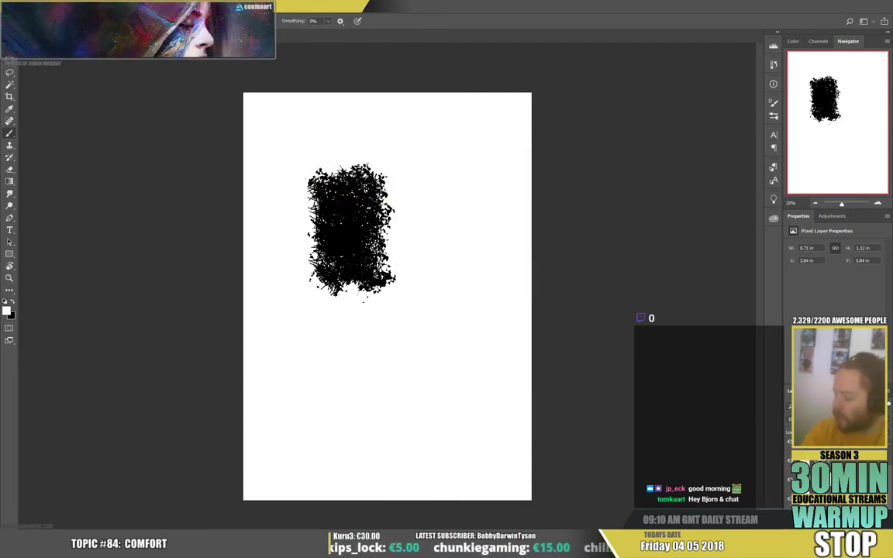
- Combine the patch artwork into a single full-canvas layer and hide it to leave a blank page
{"action": "key", "text": "ctrl+e"}
{"action": "key", "text": "ctrl+z"}
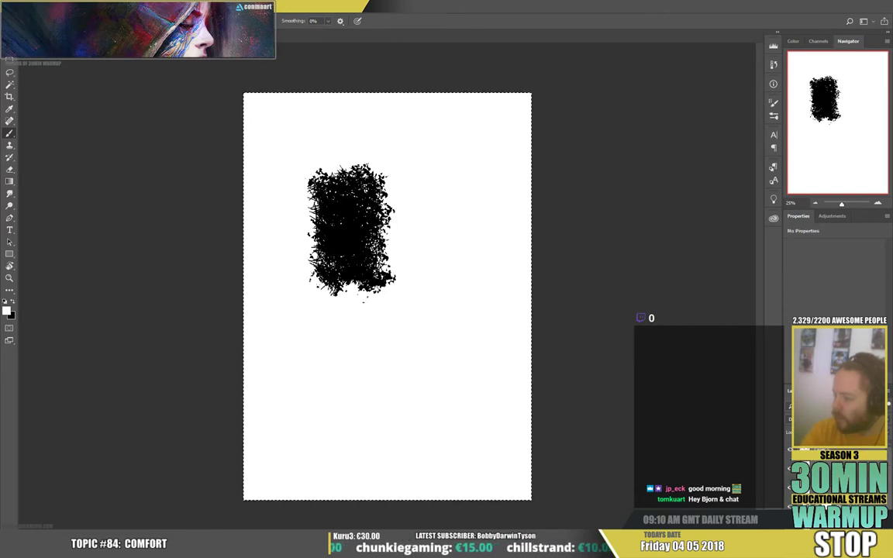
{"action": "key", "text": "ctrl+e"}
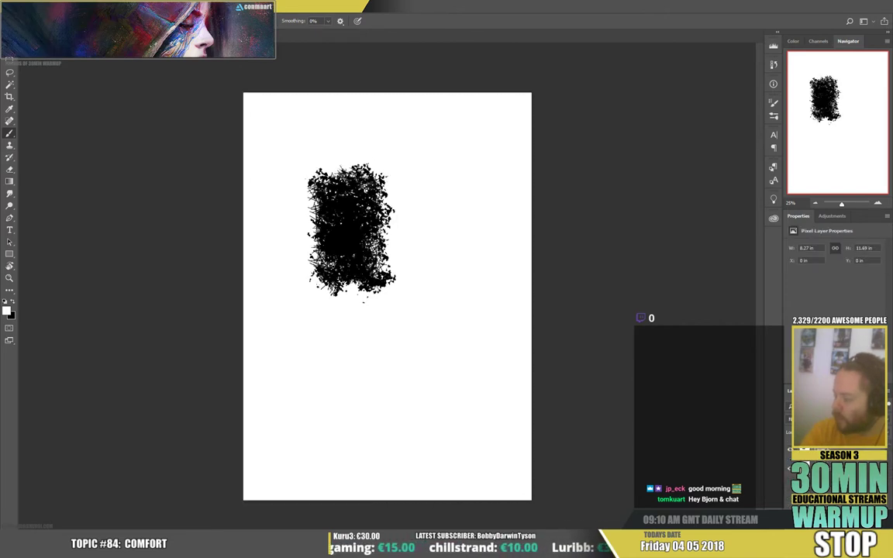
{"action": "left_click", "coordinate": [789, 452]}
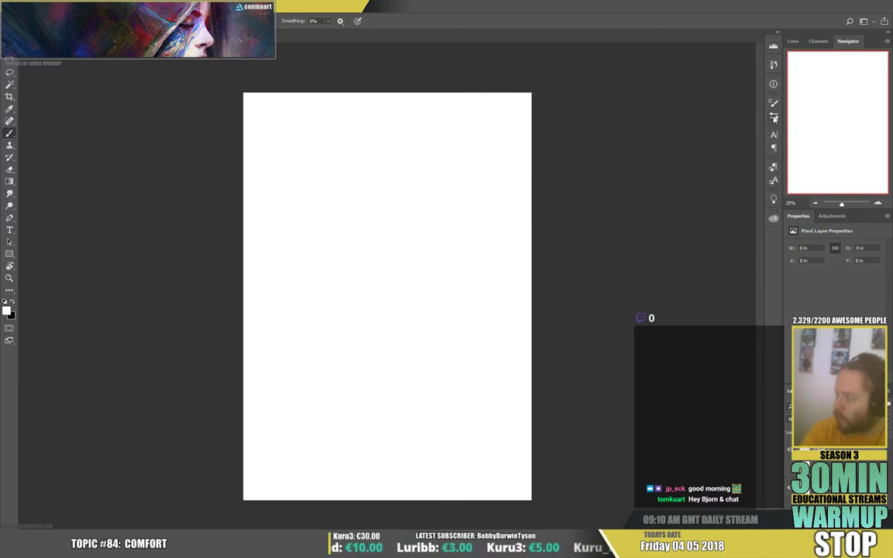
- Set the new brush's tip angle to 92° in the brush settings
{"action": "key", "text": "F5"}
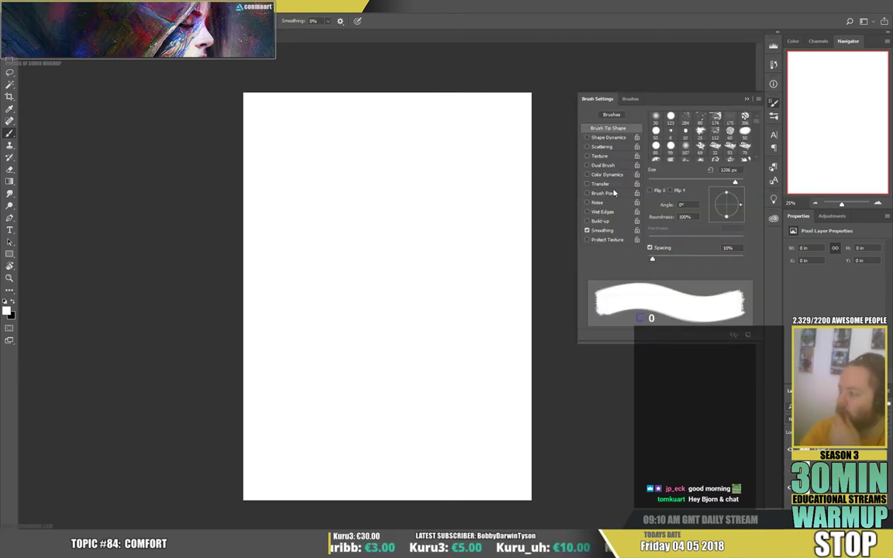
{"action": "mouse_move", "coordinate": [726, 217]}
{"action": "left_mouse_down"}
{"action": "mouse_move", "coordinate": [745, 207]}
{"action": "mouse_move", "coordinate": [745, 228]}
{"action": "mouse_move", "coordinate": [725, 190]}
{"action": "left_mouse_up"}
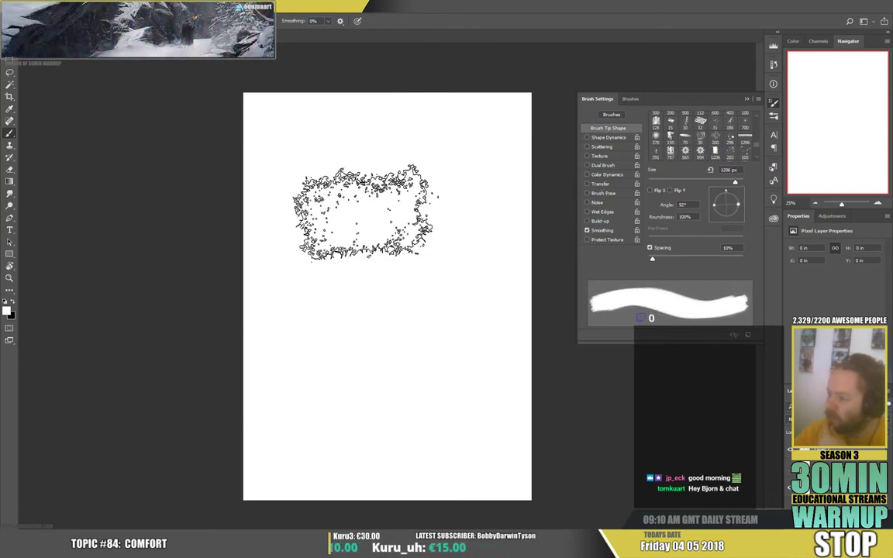
- Enable Transfer for the new brush, leaving Texture off, and try one stroke down the middle of the page
{"action": "left_click", "coordinate": [603, 156]}
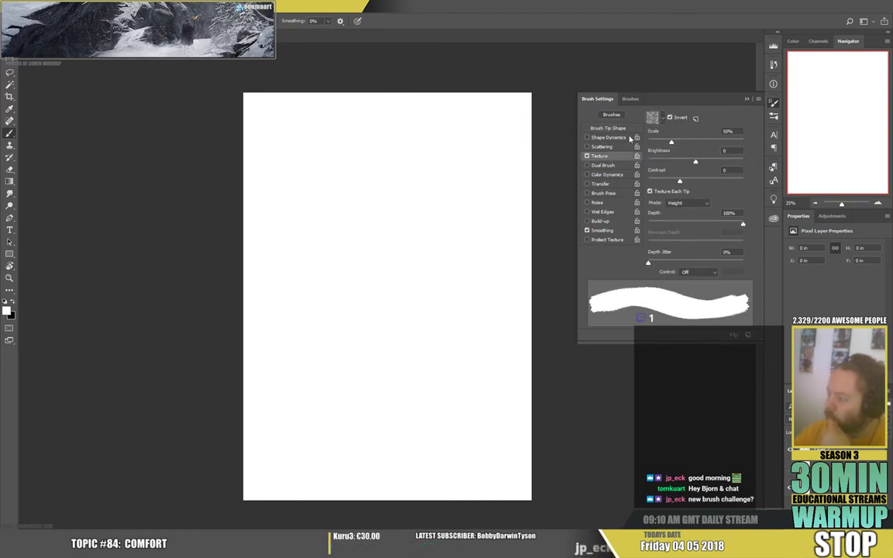
{"action": "left_click", "coordinate": [586, 156]}
{"action": "left_click", "coordinate": [615, 181]}
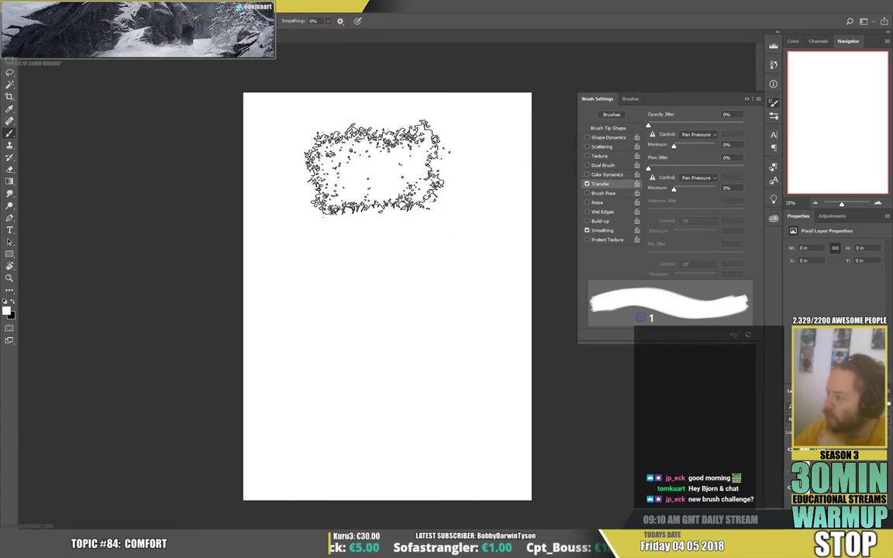
{"action": "mouse_move", "coordinate": [377, 171]}
{"action": "left_mouse_down"}
{"action": "mouse_move", "coordinate": [410, 262]}
{"action": "mouse_move", "coordinate": [407, 345]}
{"action": "left_mouse_up"}
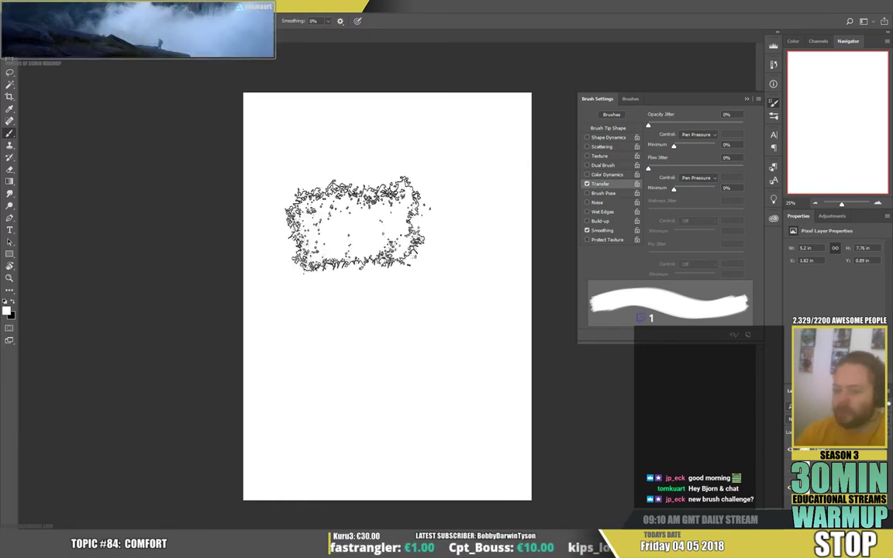
- Swap the foreground colour to black, reduce the brush size to 196 px, and paint vertical test strokes in the middle of the page
{"action": "key", "text": "x"}
{"action": "mouse_move", "coordinate": [354, 153]}
{"action": "left_mouse_down"}
{"action": "mouse_move", "coordinate": [378, 279]}
{"action": "mouse_move", "coordinate": [429, 255]}
{"action": "left_mouse_up"}
{"action": "key", "text": "ctrl+z"}
{"action": "right_click", "coordinate": [376, 224]}
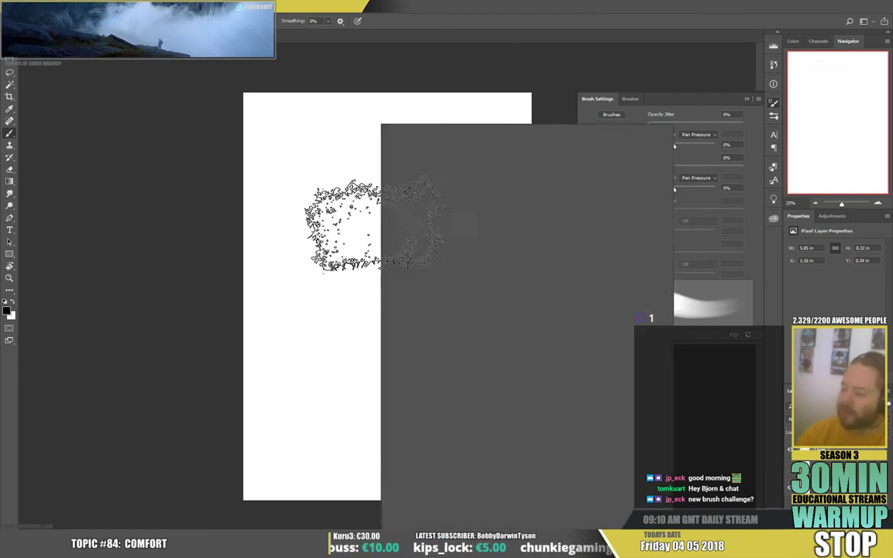
{"action": "left_click_drag", "start_coordinate": [366, 124], "coordinate": [395, 385]}
{"action": "mouse_move", "coordinate": [384, 349]}
{"action": "left_mouse_down"}
{"action": "mouse_move", "coordinate": [400, 235]}
{"action": "mouse_move", "coordinate": [406, 272]}
{"action": "left_mouse_up"}
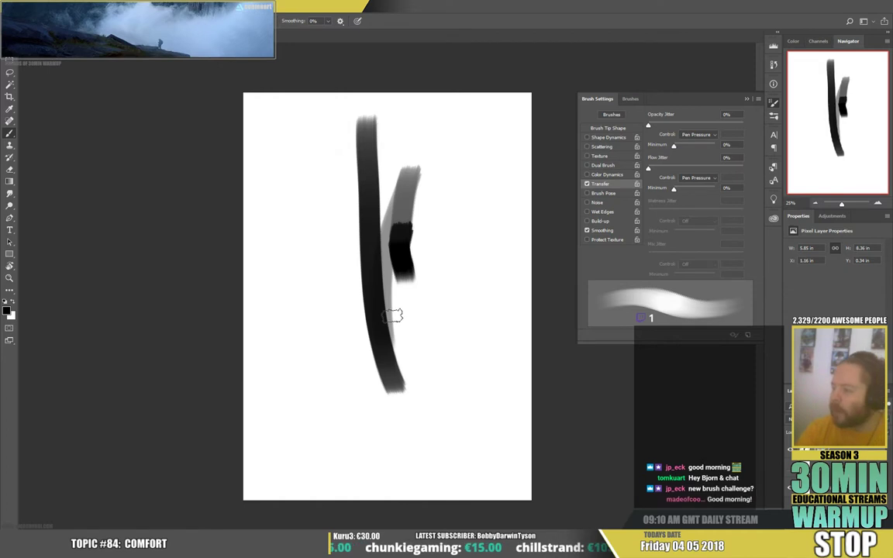
- Disable Spacing in the brush tip shape and paint test strokes over the left part of the page
{"action": "left_click", "coordinate": [609, 128]}
{"action": "left_click", "coordinate": [651, 248]}
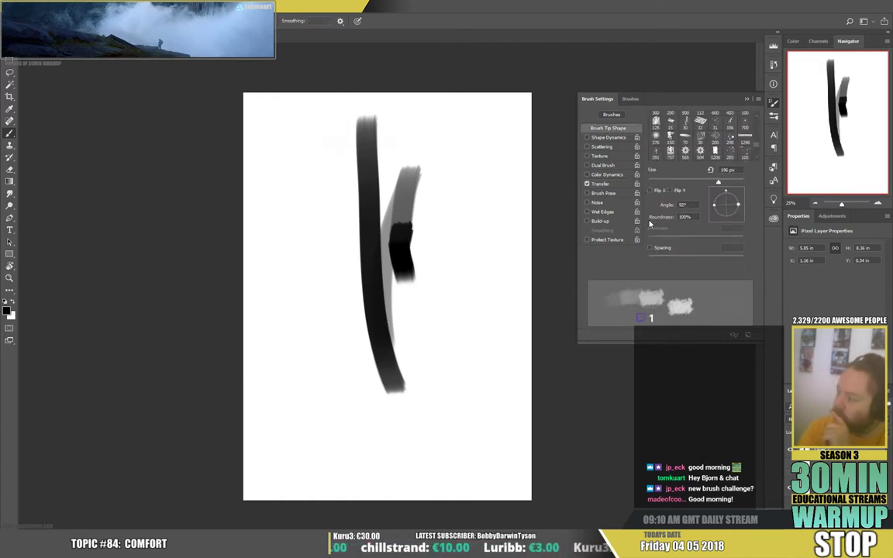
{"action": "left_click_drag", "start_coordinate": [329, 118], "coordinate": [354, 441]}
{"action": "mouse_move", "coordinate": [293, 182]}
{"action": "left_mouse_down"}
{"action": "mouse_move", "coordinate": [295, 309]}
{"action": "mouse_move", "coordinate": [315, 319]}
{"action": "mouse_move", "coordinate": [314, 254]}
{"action": "mouse_move", "coordinate": [319, 288]}
{"action": "left_mouse_up"}
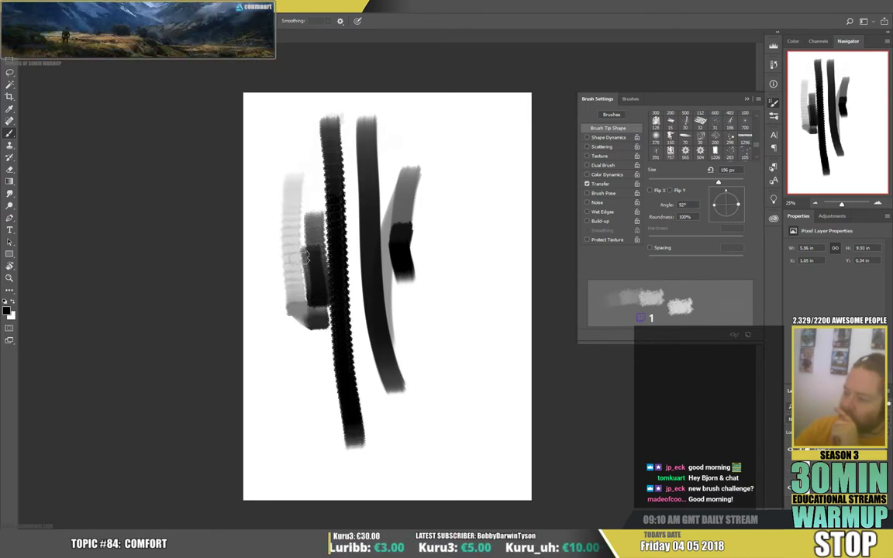
{"action": "left_click_drag", "start_coordinate": [255, 224], "coordinate": [339, 155]}
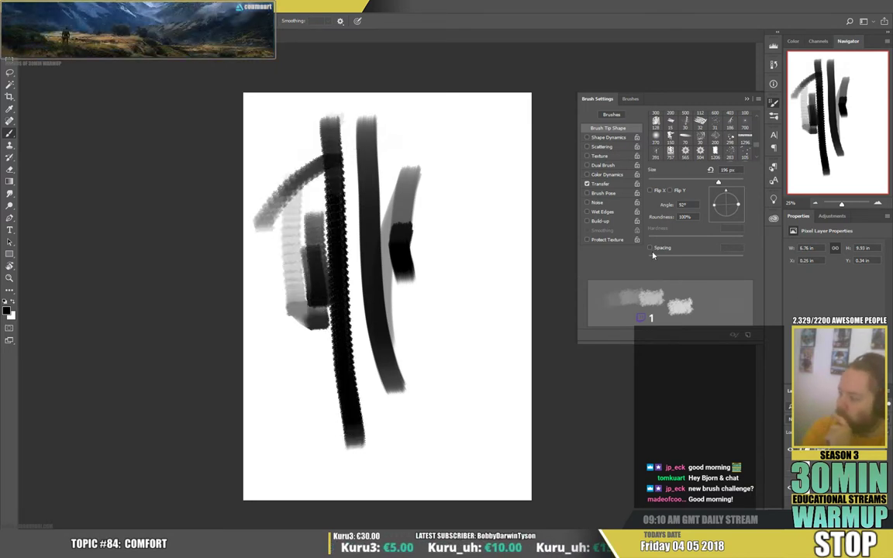
- Turn Spacing back on at 62% with Smoothing enabled, and paint a long vertical test stroke right of the page's centre
{"action": "left_click", "coordinate": [650, 248]}
{"action": "left_click", "coordinate": [586, 230]}
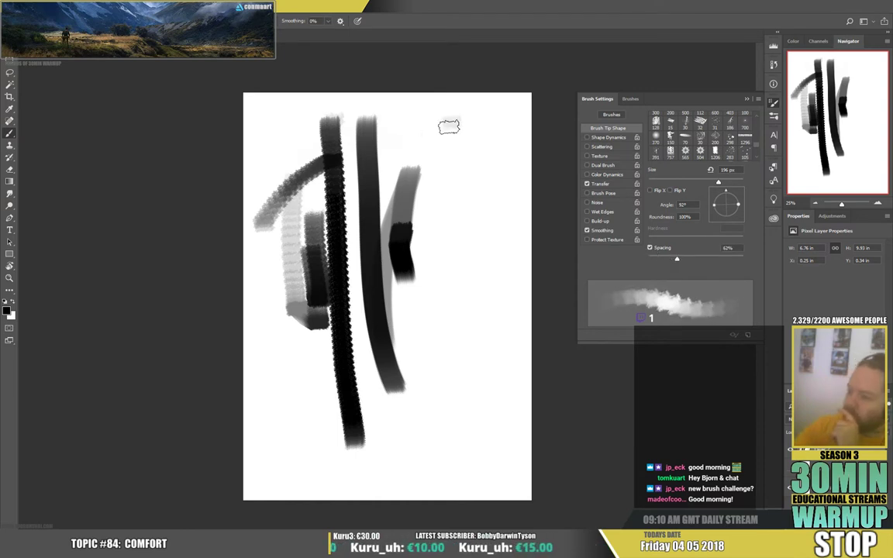
{"action": "left_click_drag", "start_coordinate": [449, 126], "coordinate": [443, 397]}
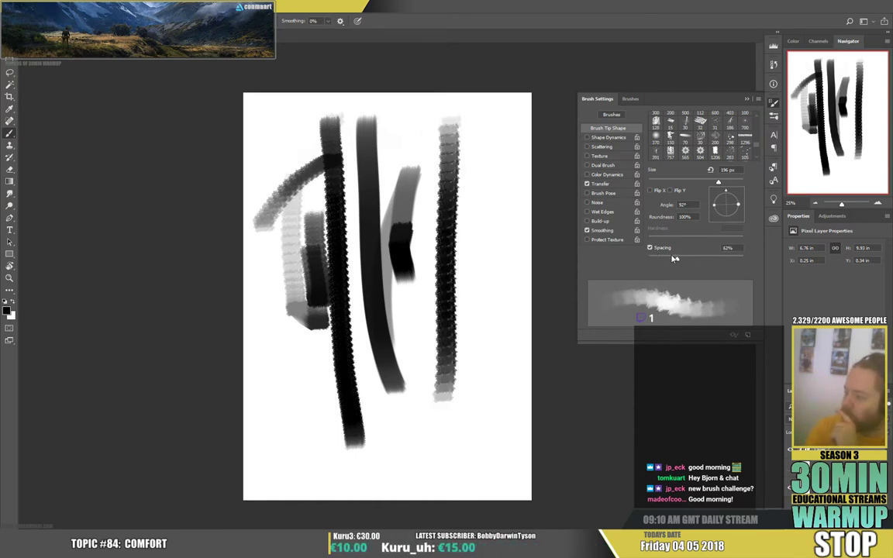
- Set the brush spacing to 47% and the tip angle to 2°, painting test strokes near the page's right edge
{"action": "left_click_drag", "start_coordinate": [673, 258], "coordinate": [669, 258]}
{"action": "mouse_move", "coordinate": [488, 200]}
{"action": "left_mouse_down"}
{"action": "mouse_move", "coordinate": [483, 282]}
{"action": "mouse_move", "coordinate": [497, 339]}
{"action": "left_mouse_up"}
{"action": "left_click_drag", "start_coordinate": [735, 204], "coordinate": [758, 210]}
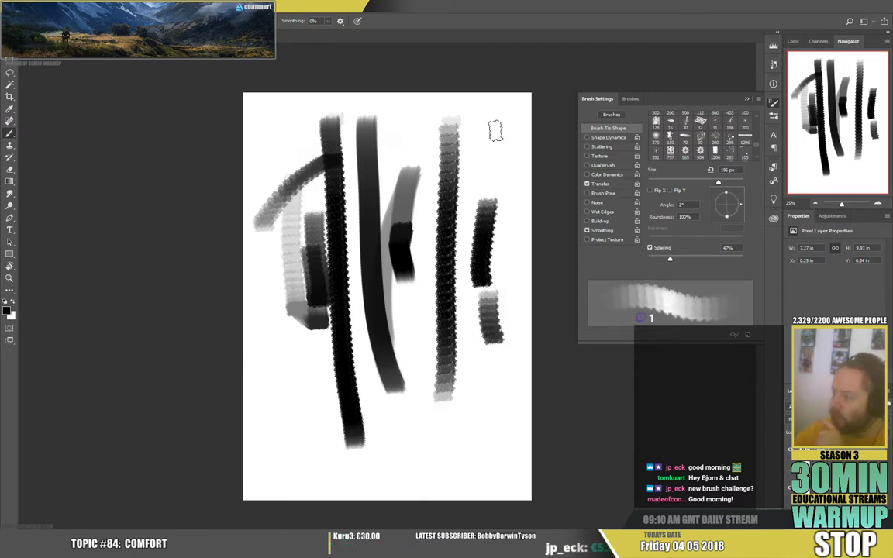
{"action": "mouse_move", "coordinate": [493, 114]}
{"action": "left_mouse_down"}
{"action": "mouse_move", "coordinate": [490, 199]}
{"action": "mouse_move", "coordinate": [518, 359]}
{"action": "left_mouse_up"}
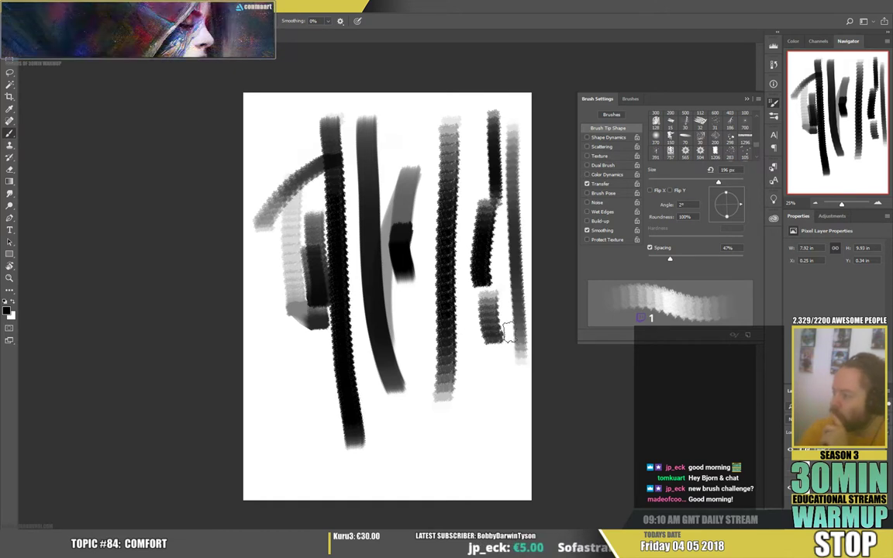
- Lower the brush spacing to 31%, enable Protect Texture, and paint test strokes in the lower-right part of the page
{"action": "left_click_drag", "start_coordinate": [667, 260], "coordinate": [661, 258]}
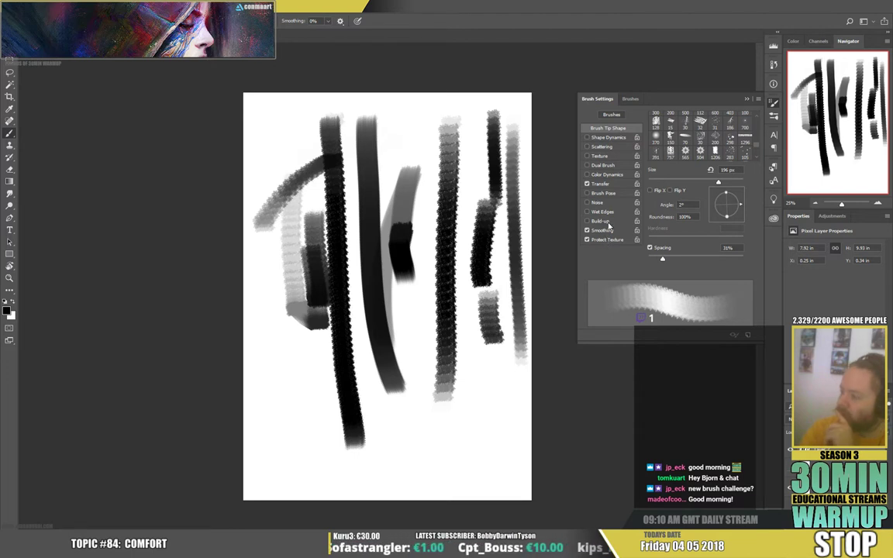
{"action": "mouse_move", "coordinate": [413, 293]}
{"action": "left_mouse_down"}
{"action": "mouse_move", "coordinate": [420, 401]}
{"action": "mouse_move", "coordinate": [484, 418]}
{"action": "left_mouse_up"}
{"action": "left_click_drag", "start_coordinate": [468, 339], "coordinate": [504, 409]}
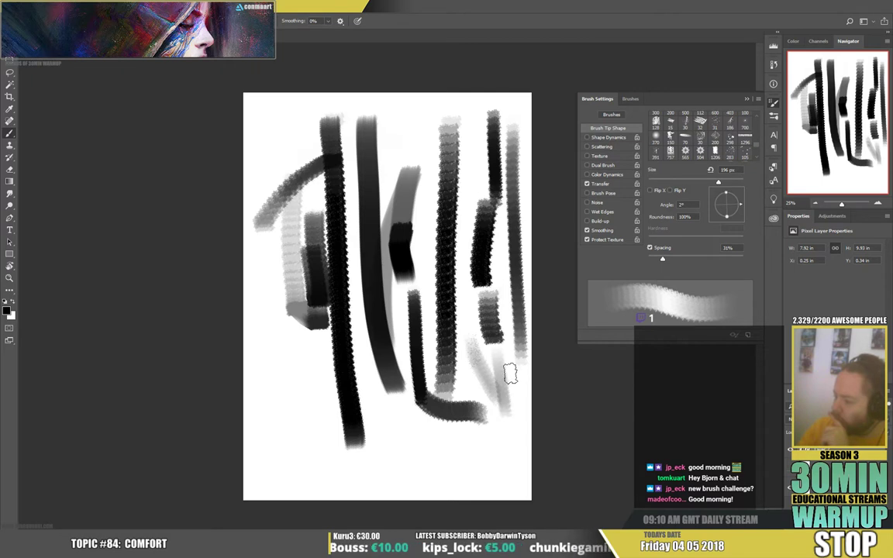
{"action": "left_click_drag", "start_coordinate": [500, 350], "coordinate": [514, 391]}
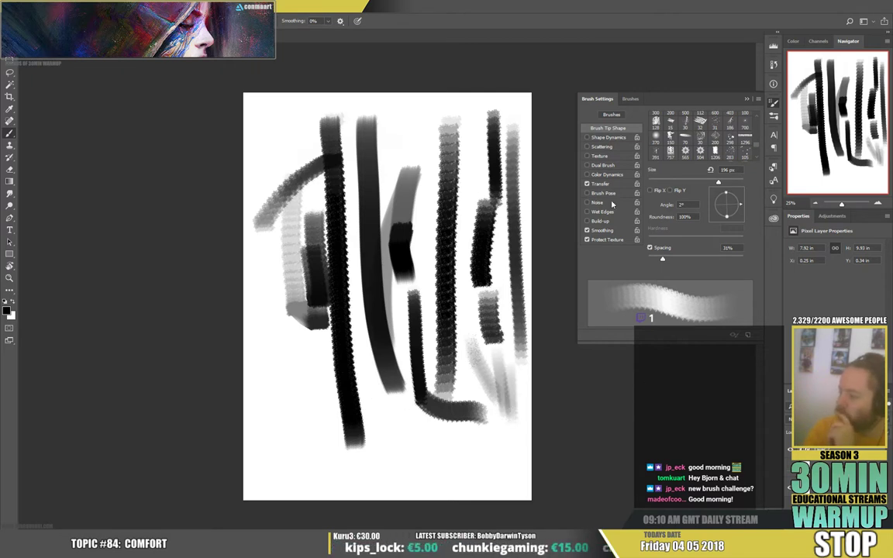
- Turn Spacing off again and paint overlapping test strokes of varying pressure in the lower-left part of the page
{"action": "left_click", "coordinate": [650, 248]}
{"action": "left_click_drag", "start_coordinate": [275, 329], "coordinate": [293, 424]}
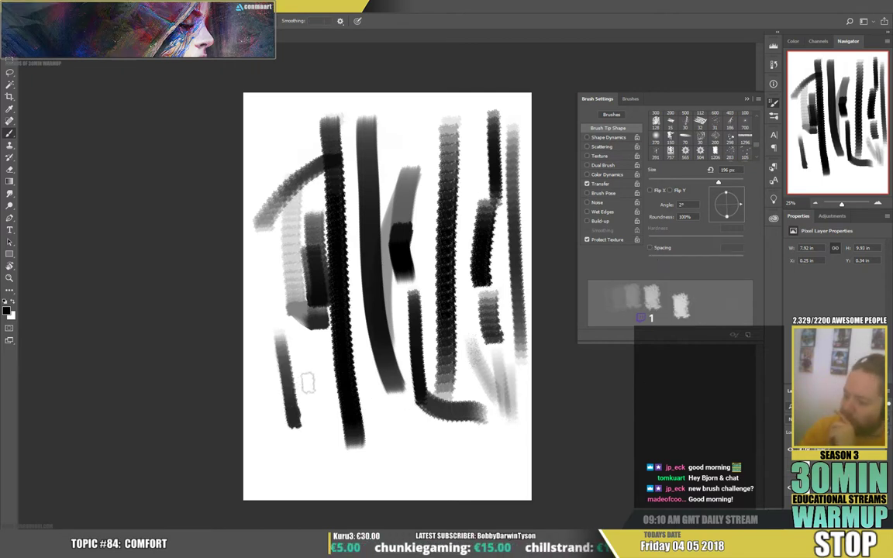
{"action": "mouse_move", "coordinate": [298, 345]}
{"action": "left_mouse_down"}
{"action": "mouse_move", "coordinate": [305, 399]}
{"action": "mouse_move", "coordinate": [326, 423]}
{"action": "left_mouse_up"}
{"action": "left_click_drag", "start_coordinate": [313, 368], "coordinate": [334, 392]}
{"action": "mouse_move", "coordinate": [299, 337]}
{"action": "left_mouse_down"}
{"action": "mouse_move", "coordinate": [273, 348]}
{"action": "mouse_move", "coordinate": [271, 301]}
{"action": "mouse_move", "coordinate": [293, 350]}
{"action": "mouse_move", "coordinate": [289, 309]}
{"action": "mouse_move", "coordinate": [323, 360]}
{"action": "mouse_move", "coordinate": [319, 329]}
{"action": "mouse_move", "coordinate": [334, 355]}
{"action": "left_mouse_up"}
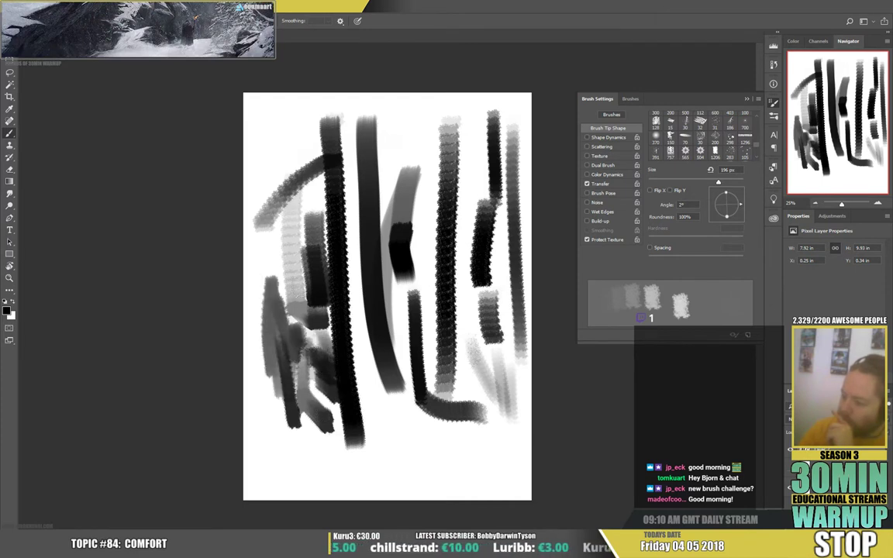
{"action": "mouse_move", "coordinate": [256, 237]}
{"action": "left_mouse_down"}
{"action": "mouse_move", "coordinate": [295, 337]}
{"action": "mouse_move", "coordinate": [298, 320]}
{"action": "left_mouse_up"}
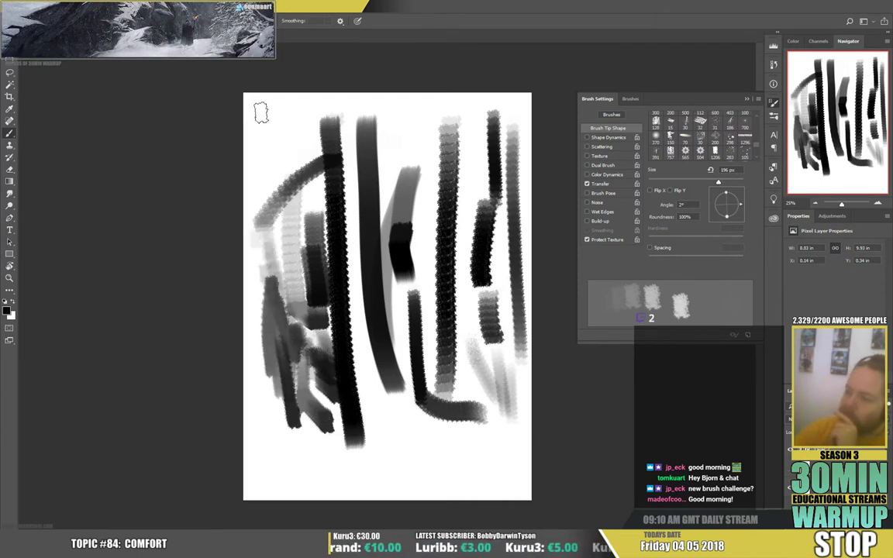
- Paint a series of vertical strokes down from the page's upper edge and a broad grey scribble near its lower edge
{"action": "left_click_drag", "start_coordinate": [260, 114], "coordinate": [282, 209]}
{"action": "left_click_drag", "start_coordinate": [278, 111], "coordinate": [281, 198]}
{"action": "left_click_drag", "start_coordinate": [273, 86], "coordinate": [304, 210]}
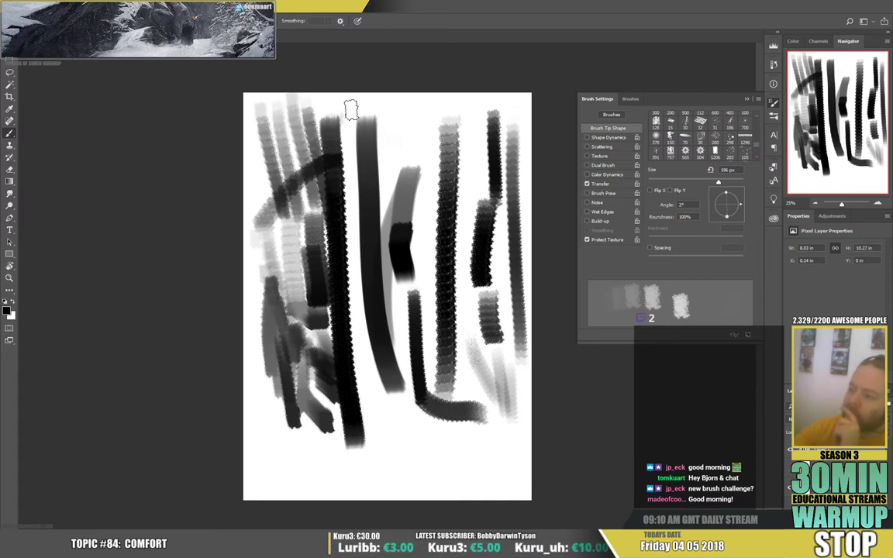
{"action": "left_click_drag", "start_coordinate": [314, 89], "coordinate": [322, 281]}
{"action": "left_click_drag", "start_coordinate": [348, 108], "coordinate": [356, 308]}
{"action": "mouse_move", "coordinate": [408, 92]}
{"action": "left_mouse_down"}
{"action": "mouse_move", "coordinate": [404, 194]}
{"action": "mouse_move", "coordinate": [426, 156]}
{"action": "mouse_move", "coordinate": [428, 116]}
{"action": "mouse_move", "coordinate": [420, 444]}
{"action": "left_mouse_up"}
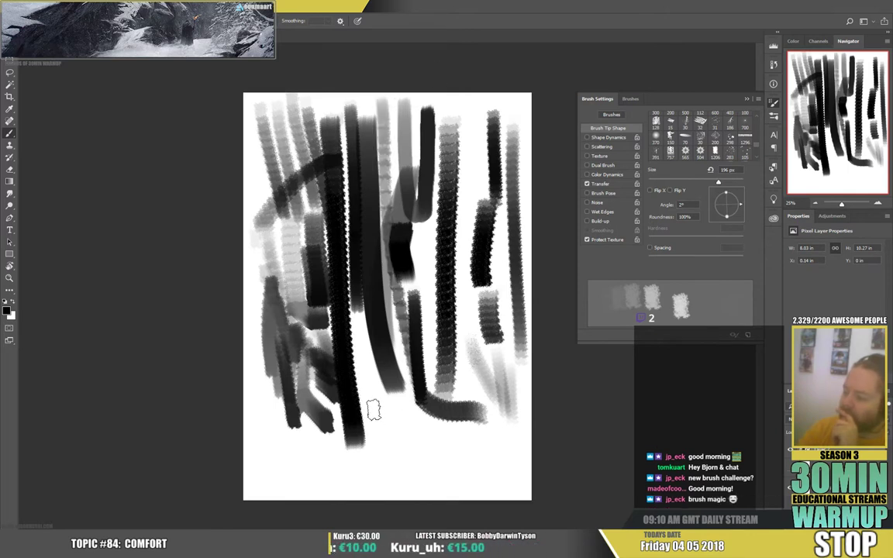
{"action": "mouse_move", "coordinate": [376, 406]}
{"action": "left_mouse_down"}
{"action": "mouse_move", "coordinate": [407, 467]}
{"action": "mouse_move", "coordinate": [387, 432]}
{"action": "mouse_move", "coordinate": [413, 454]}
{"action": "mouse_move", "coordinate": [507, 464]}
{"action": "left_mouse_up"}
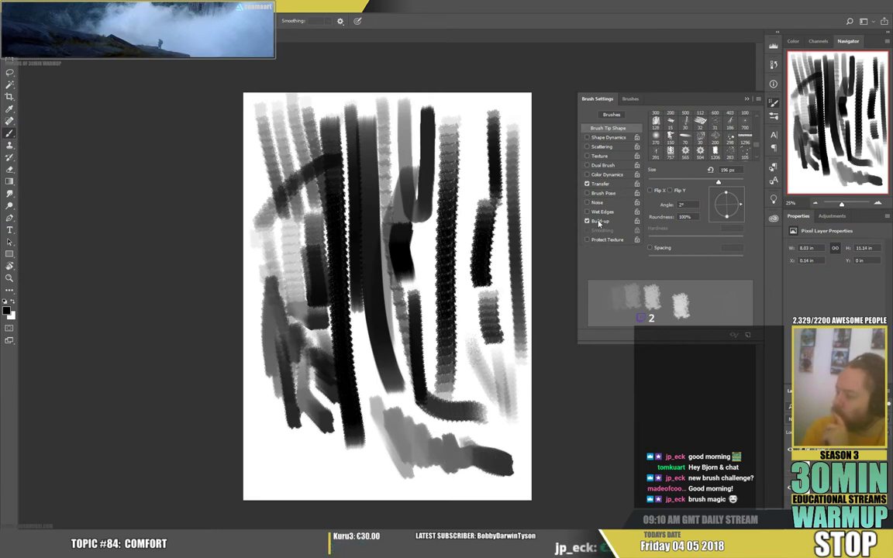
- Switch Protect Texture off and Build-up on, and test the brush with crossing strokes on a cleared page
{"action": "mouse_move", "coordinate": [461, 287]}
{"action": "left_mouse_down"}
{"action": "mouse_move", "coordinate": [474, 388]}
{"action": "mouse_move", "coordinate": [463, 255]}
{"action": "mouse_move", "coordinate": [475, 125]}
{"action": "mouse_move", "coordinate": [469, 190]}
{"action": "mouse_move", "coordinate": [479, 157]}
{"action": "mouse_move", "coordinate": [481, 192]}
{"action": "left_mouse_up"}
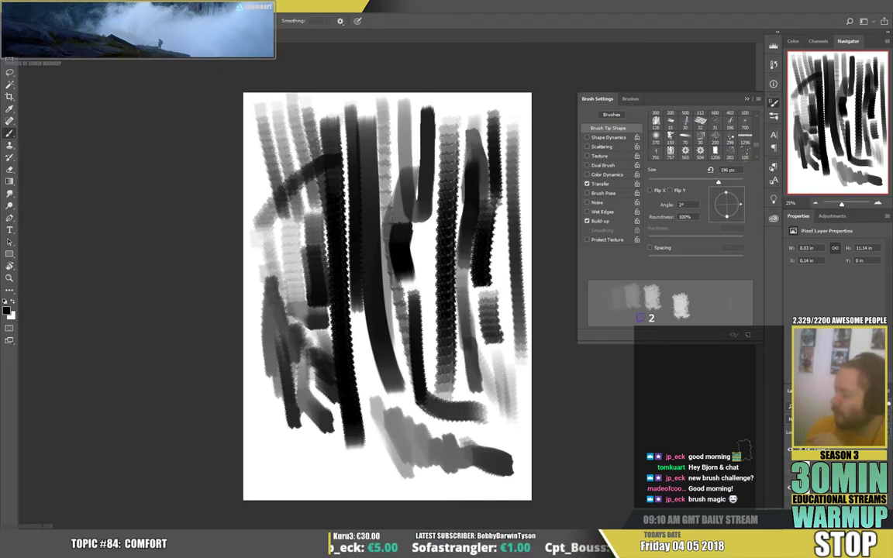
{"action": "left_click", "coordinate": [788, 455]}
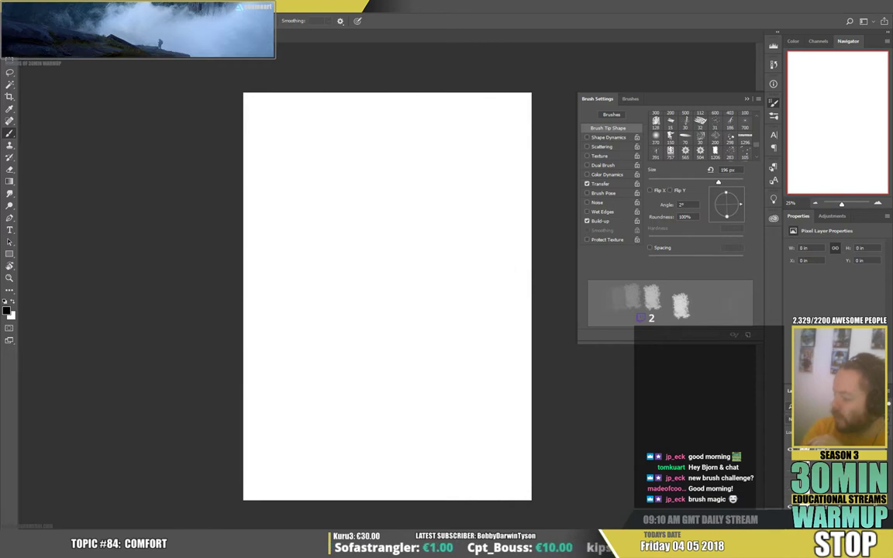
{"action": "mouse_move", "coordinate": [319, 129]}
{"action": "left_mouse_down"}
{"action": "mouse_move", "coordinate": [326, 260]}
{"action": "mouse_move", "coordinate": [343, 258]}
{"action": "left_mouse_up"}
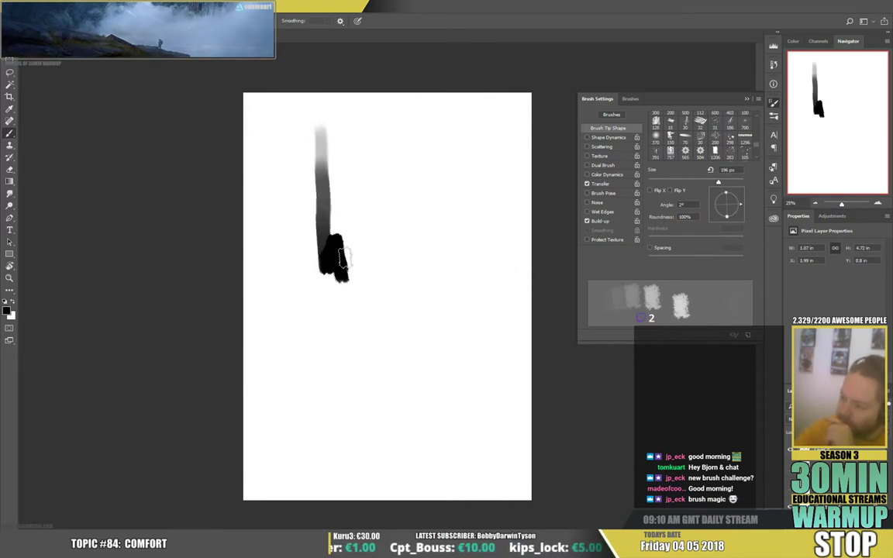
{"action": "left_click_drag", "start_coordinate": [294, 164], "coordinate": [370, 186]}
{"action": "left_click_drag", "start_coordinate": [356, 124], "coordinate": [293, 233]}
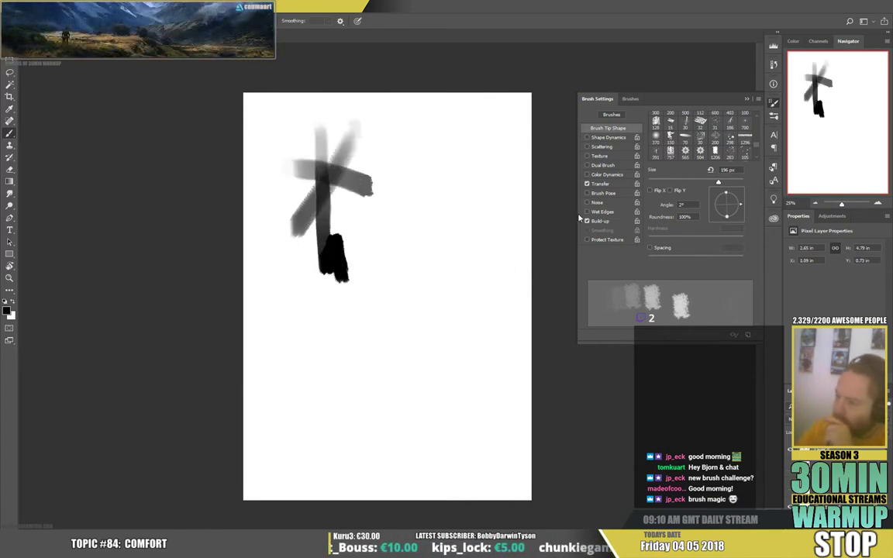
- Turn Build-up off and paint a star of three crossing strokes beside the first crossed mark for comparison
{"action": "left_click", "coordinate": [587, 221]}
{"action": "left_click_drag", "start_coordinate": [411, 120], "coordinate": [417, 291]}
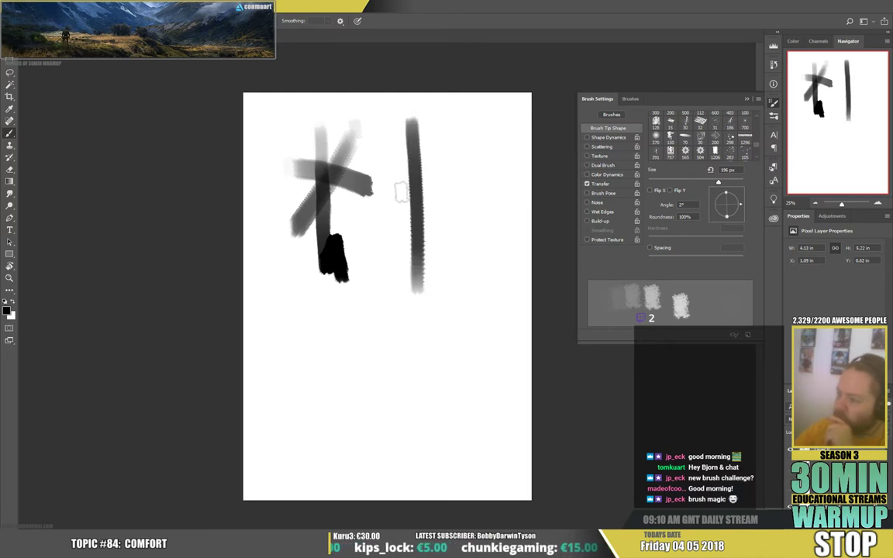
{"action": "left_click_drag", "start_coordinate": [377, 137], "coordinate": [468, 227]}
{"action": "left_click_drag", "start_coordinate": [395, 205], "coordinate": [473, 133]}
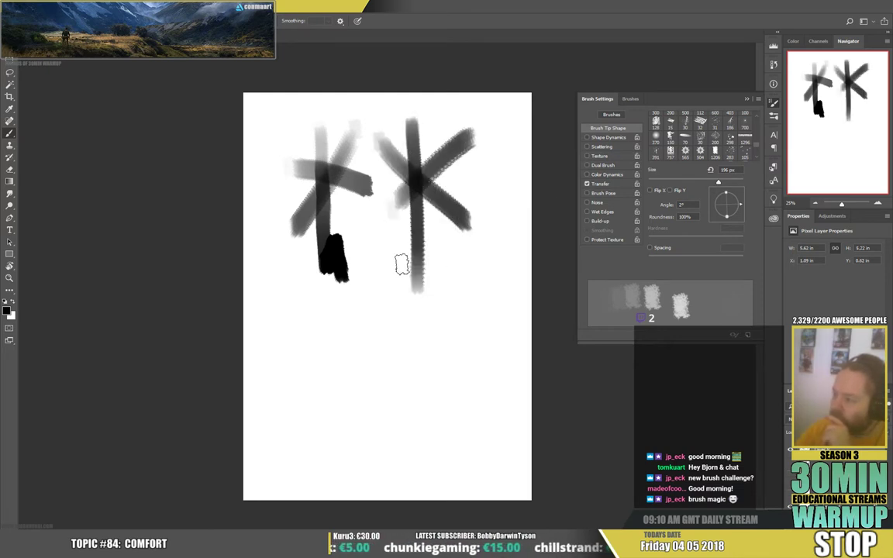
- Paint a row of six short vertical strokes below the star-shaped mark and turn Build-up back on
{"action": "left_click_drag", "start_coordinate": [383, 215], "coordinate": [383, 316]}
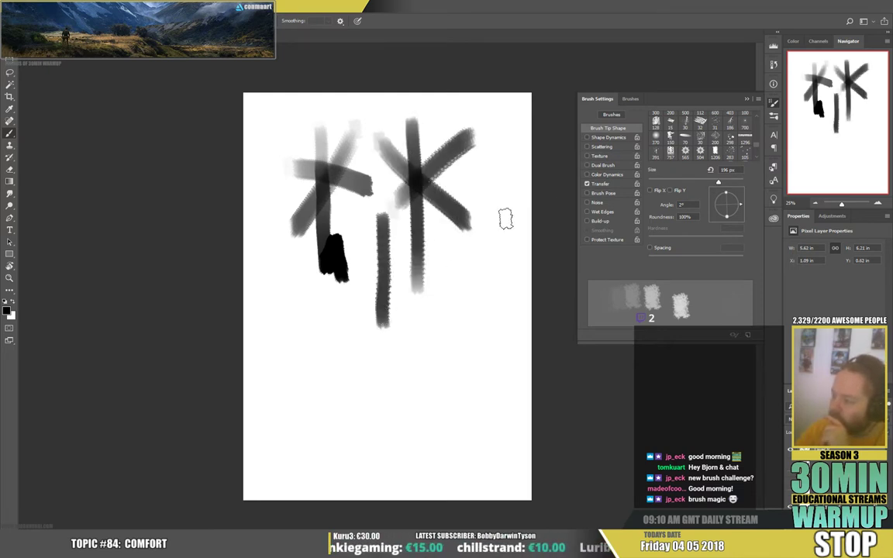
{"action": "left_click_drag", "start_coordinate": [400, 211], "coordinate": [400, 352]}
{"action": "left_click_drag", "start_coordinate": [445, 233], "coordinate": [447, 349]}
{"action": "mouse_move", "coordinate": [468, 249]}
{"action": "left_mouse_down"}
{"action": "mouse_move", "coordinate": [470, 349]}
{"action": "mouse_move", "coordinate": [493, 339]}
{"action": "left_mouse_up"}
{"action": "left_click_drag", "start_coordinate": [502, 230], "coordinate": [514, 316]}
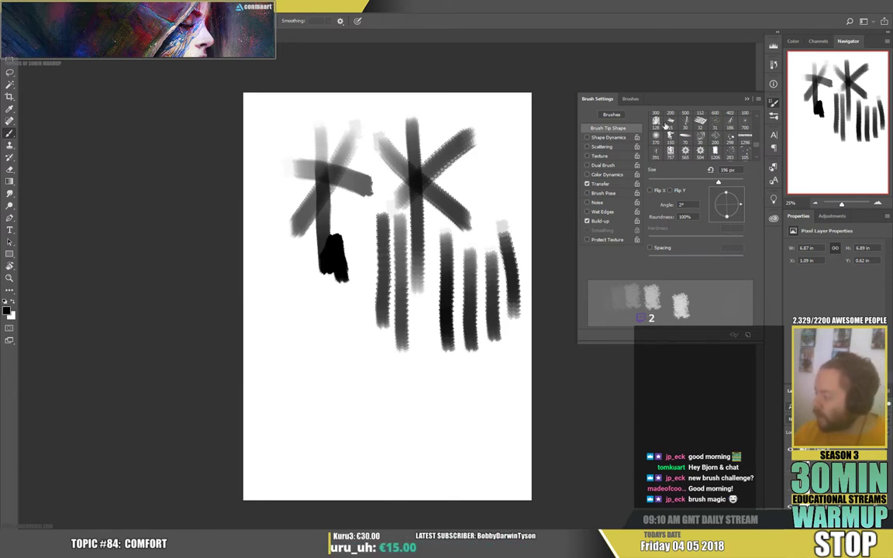
- Try Brush Pose with an L-shaped stroke in the left part of the page, and switch the option off again
{"action": "left_click", "coordinate": [607, 193]}
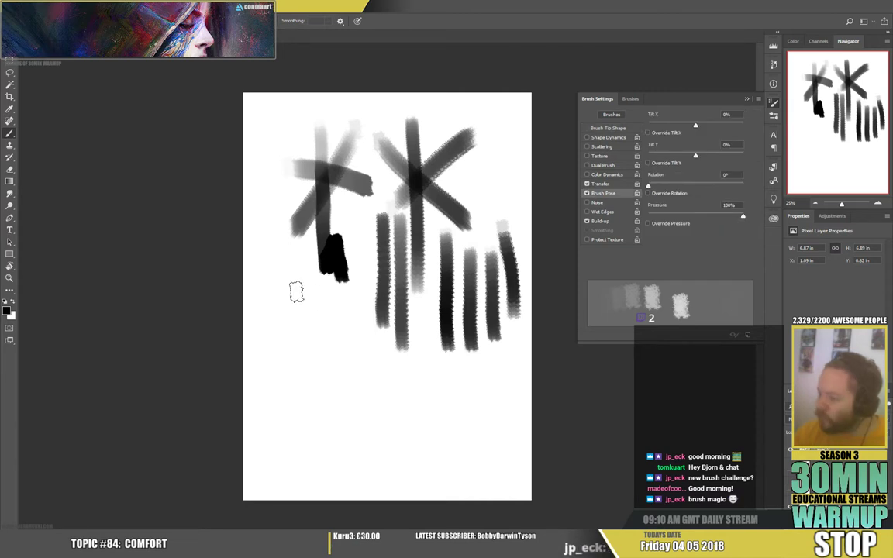
{"action": "mouse_move", "coordinate": [297, 288]}
{"action": "left_mouse_down"}
{"action": "mouse_move", "coordinate": [315, 367]}
{"action": "mouse_move", "coordinate": [345, 358]}
{"action": "left_mouse_up"}
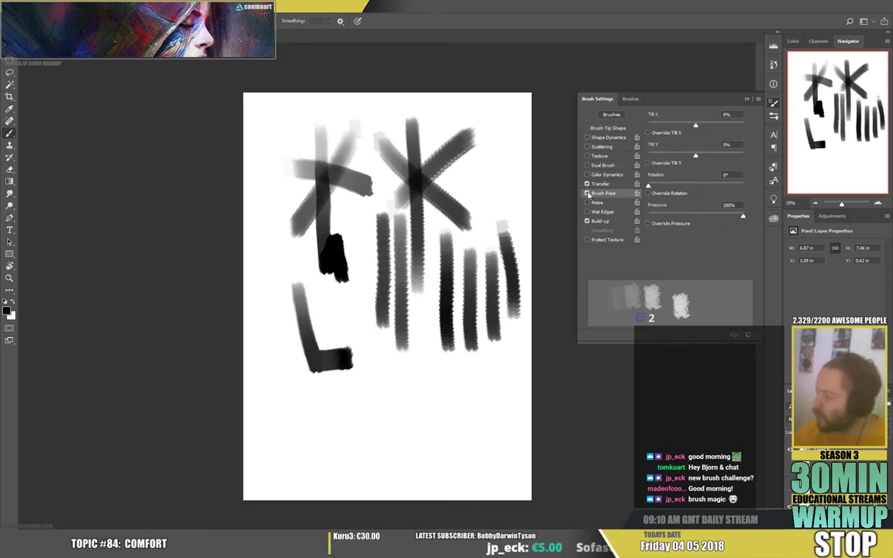
{"action": "left_click", "coordinate": [586, 193]}
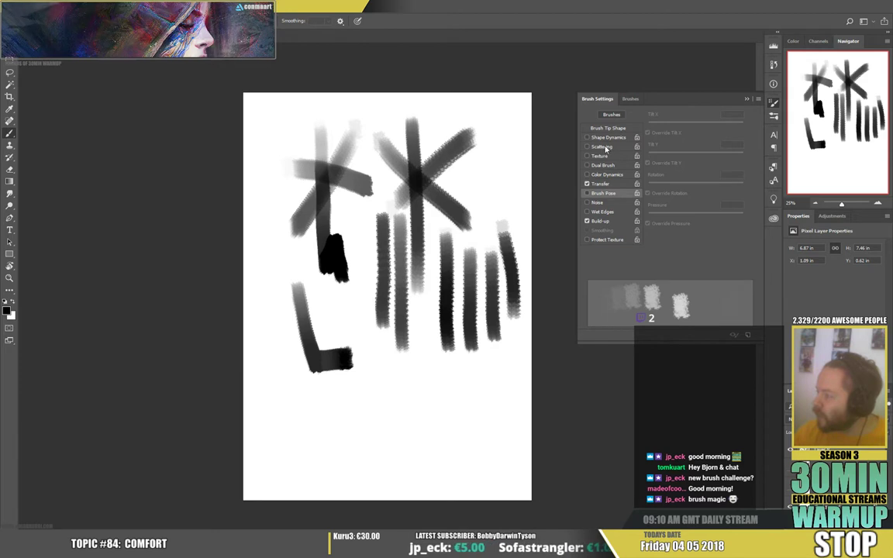
- Enable Shape Dynamics with Brush Projection and paint a curved test stroke below the row of vertical strokes
{"action": "left_click", "coordinate": [608, 138]}
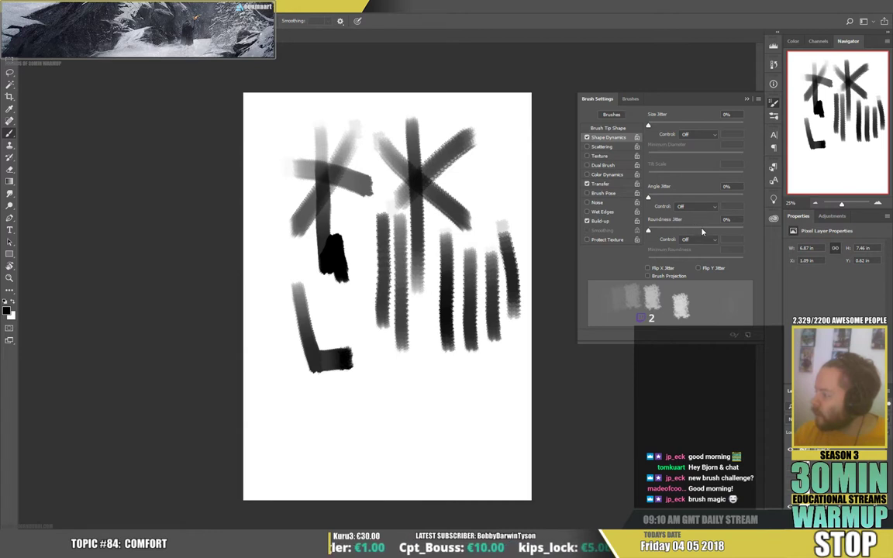
{"action": "left_click", "coordinate": [677, 277]}
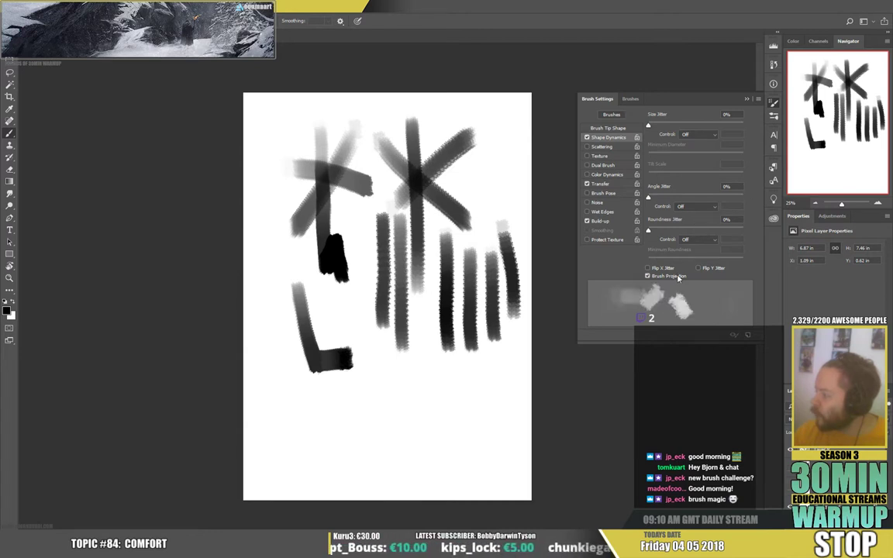
{"action": "left_click_drag", "start_coordinate": [367, 338], "coordinate": [419, 403]}
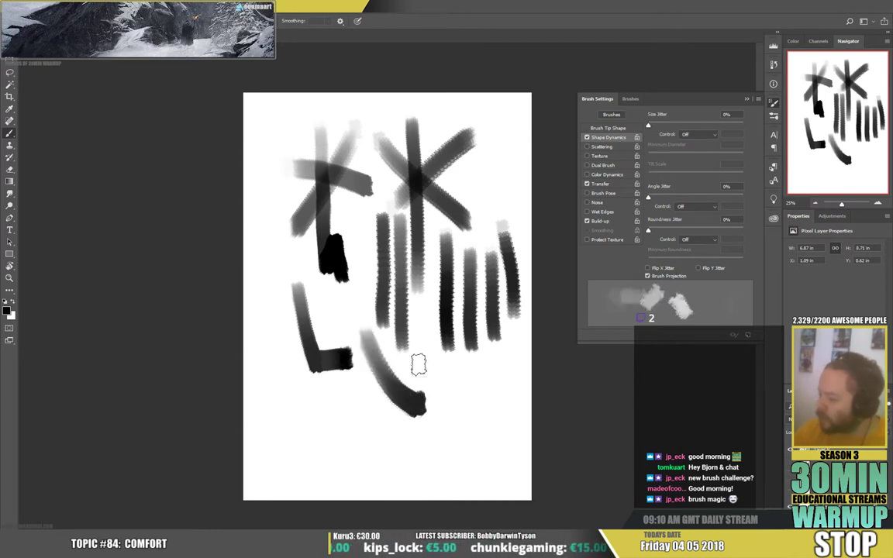
- Test Brush Projection with curved strokes around the L-shaped mark, along the lower left and across the bottom of the page
{"action": "left_click_drag", "start_coordinate": [419, 359], "coordinate": [430, 428]}
{"action": "left_click_drag", "start_coordinate": [346, 287], "coordinate": [313, 345]}
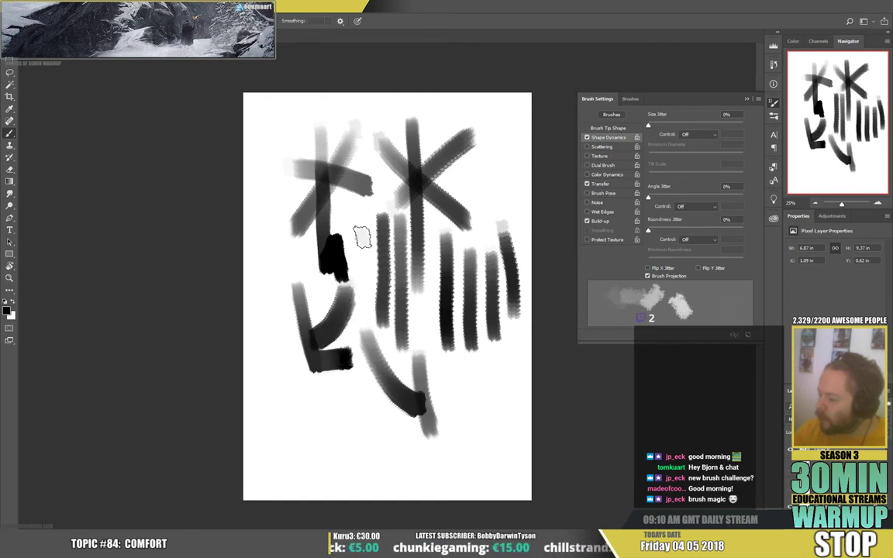
{"action": "left_click_drag", "start_coordinate": [358, 233], "coordinate": [372, 275]}
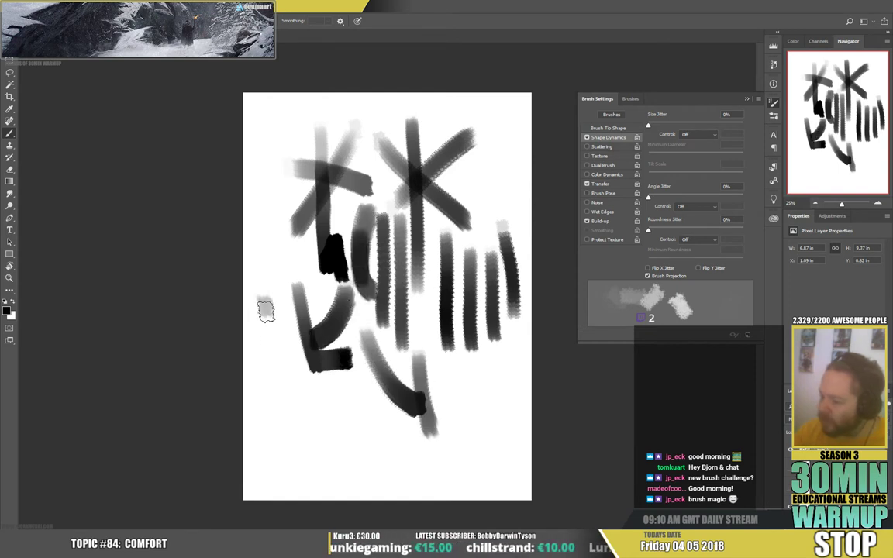
{"action": "mouse_move", "coordinate": [263, 301]}
{"action": "left_mouse_down"}
{"action": "mouse_move", "coordinate": [297, 397]}
{"action": "mouse_move", "coordinate": [337, 426]}
{"action": "mouse_move", "coordinate": [378, 420]}
{"action": "left_mouse_up"}
{"action": "mouse_move", "coordinate": [299, 445]}
{"action": "left_mouse_down"}
{"action": "mouse_move", "coordinate": [357, 461]}
{"action": "mouse_move", "coordinate": [431, 454]}
{"action": "left_mouse_up"}
- Compare with Brush Projection off by painting strokes at the lower right and left edge, and switch the option back on
{"action": "left_click", "coordinate": [648, 276]}
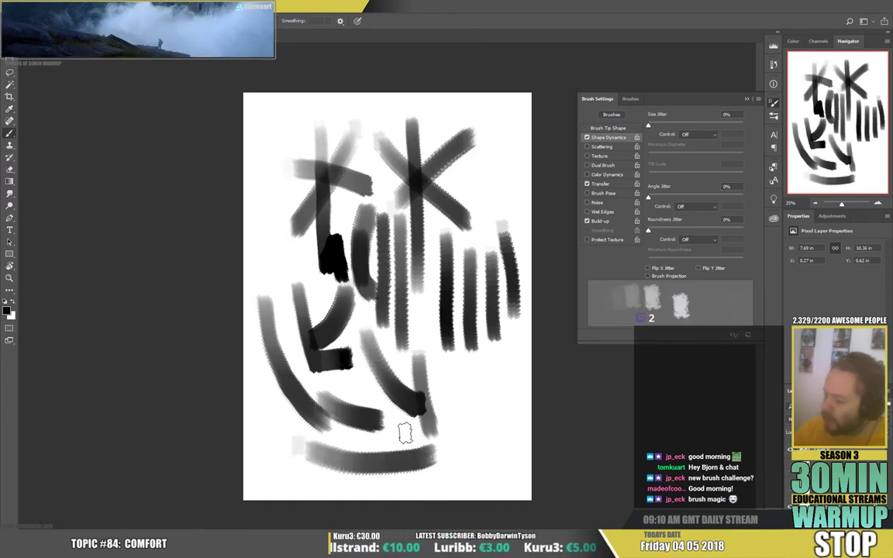
{"action": "left_click_drag", "start_coordinate": [406, 417], "coordinate": [510, 450]}
{"action": "mouse_move", "coordinate": [474, 370]}
{"action": "left_mouse_down"}
{"action": "mouse_move", "coordinate": [494, 415]}
{"action": "mouse_move", "coordinate": [516, 388]}
{"action": "left_mouse_up"}
{"action": "left_click_drag", "start_coordinate": [263, 203], "coordinate": [279, 304]}
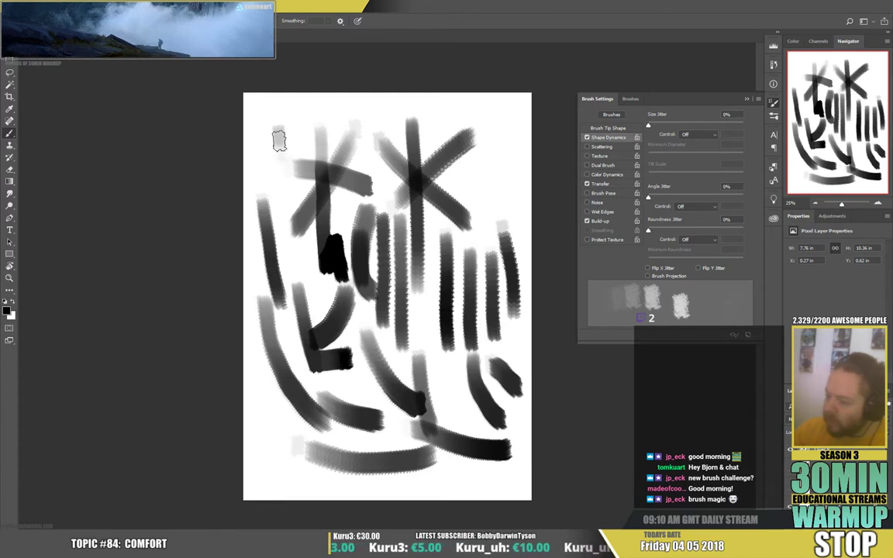
{"action": "left_click_drag", "start_coordinate": [276, 128], "coordinate": [292, 256]}
{"action": "left_click", "coordinate": [648, 276]}
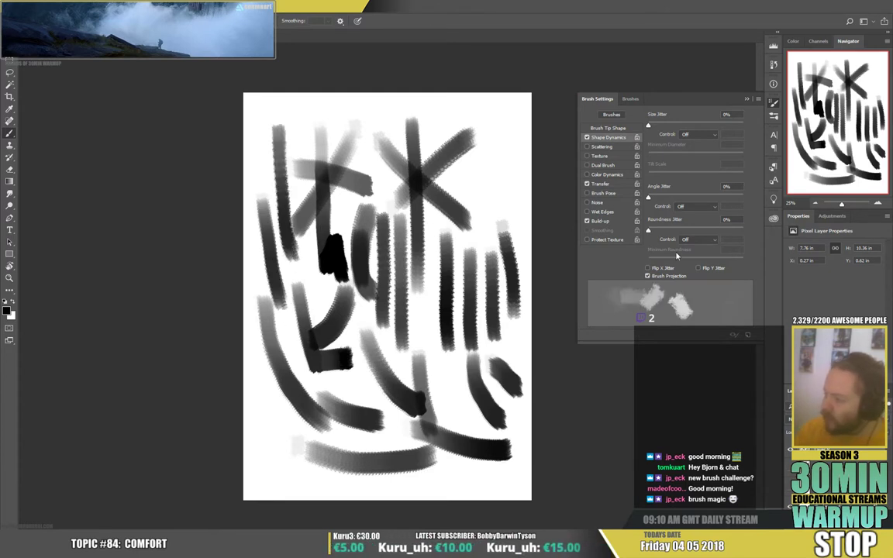
- Paint long vertical test strokes with Brush Projection on across the upper half of the page
{"action": "left_click_drag", "start_coordinate": [259, 116], "coordinate": [276, 236]}
{"action": "mouse_move", "coordinate": [301, 108]}
{"action": "left_mouse_down"}
{"action": "mouse_move", "coordinate": [310, 231]}
{"action": "mouse_move", "coordinate": [325, 281]}
{"action": "left_mouse_up"}
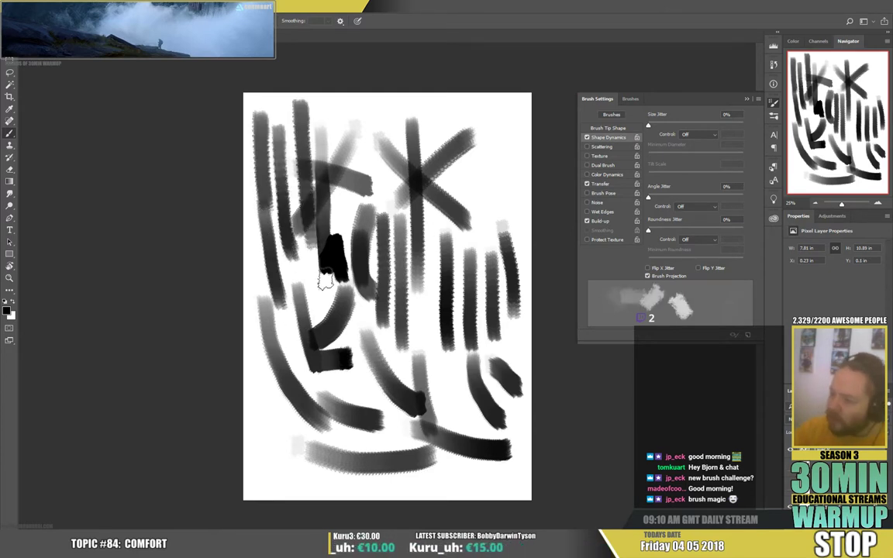
{"action": "left_click_drag", "start_coordinate": [344, 117], "coordinate": [364, 260]}
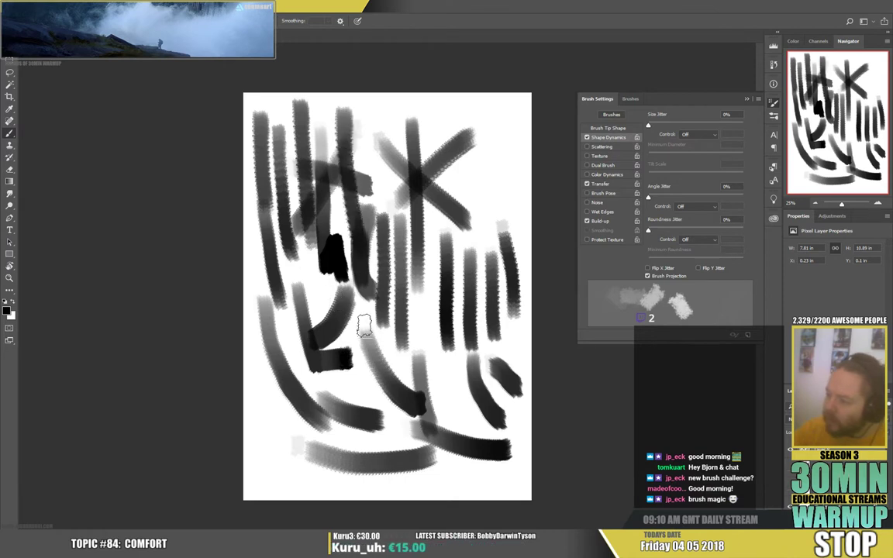
{"action": "left_click_drag", "start_coordinate": [372, 113], "coordinate": [389, 247]}
{"action": "left_click_drag", "start_coordinate": [497, 107], "coordinate": [500, 235]}
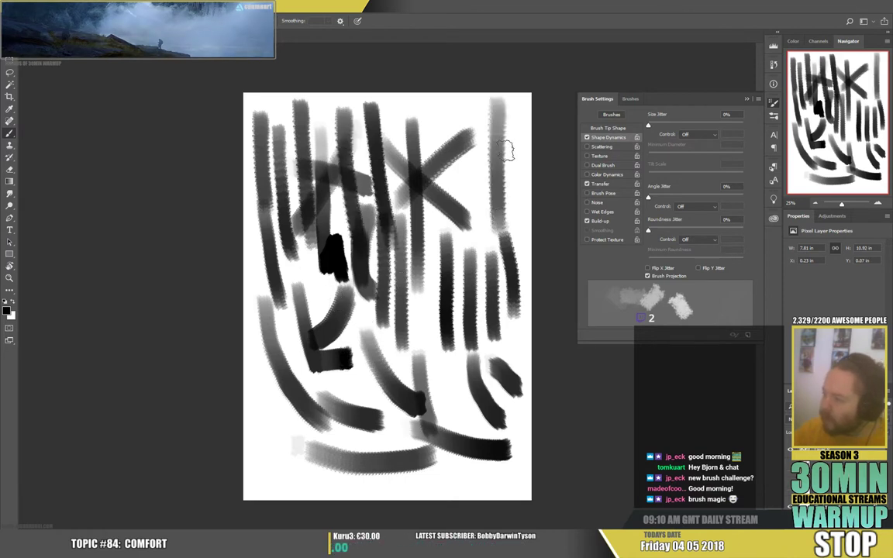
{"action": "left_click_drag", "start_coordinate": [509, 139], "coordinate": [513, 230]}
{"action": "left_click_drag", "start_coordinate": [473, 159], "coordinate": [488, 243]}
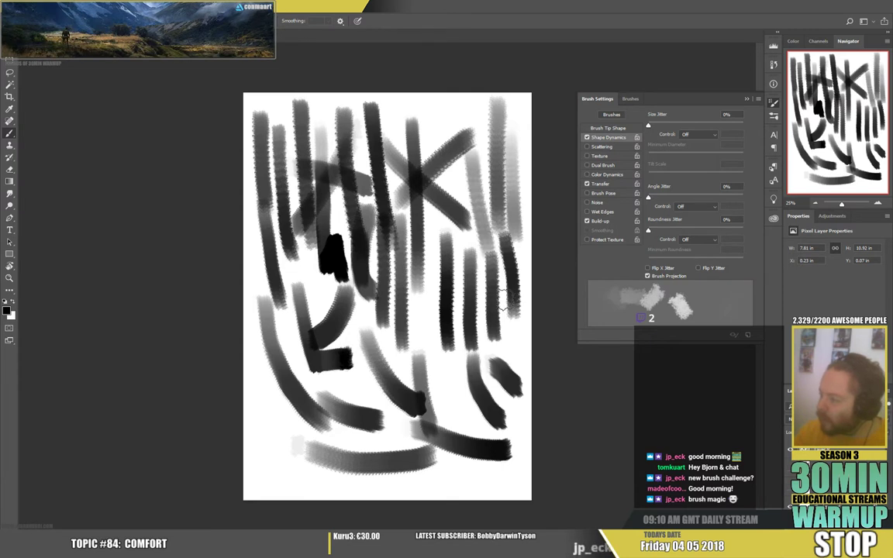
- Paint sweeping curved strokes in the lower corners of the page, and clear all test strokes from the canvas
{"action": "left_click_drag", "start_coordinate": [264, 388], "coordinate": [345, 485]}
{"action": "left_click_drag", "start_coordinate": [260, 429], "coordinate": [375, 486]}
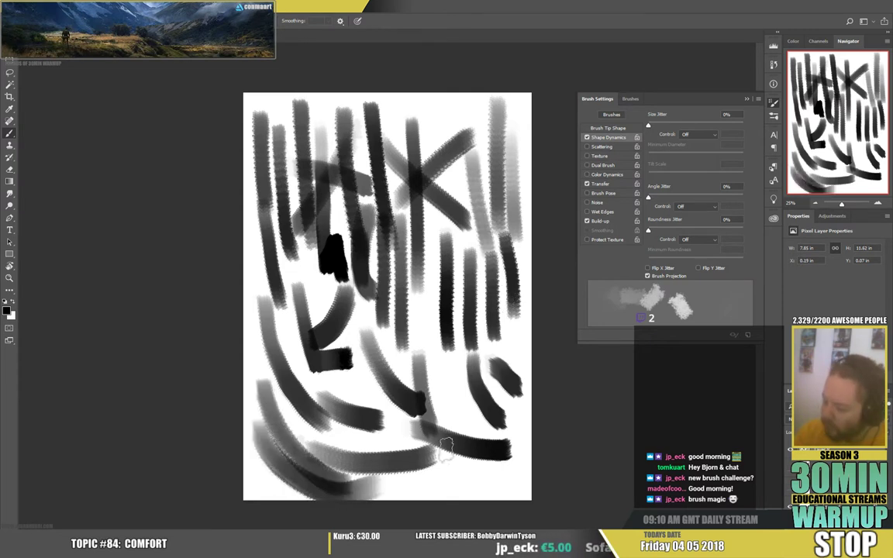
{"action": "mouse_move", "coordinate": [450, 482]}
{"action": "left_mouse_down"}
{"action": "mouse_move", "coordinate": [496, 456]}
{"action": "mouse_move", "coordinate": [513, 423]}
{"action": "left_mouse_up"}
{"action": "left_click", "coordinate": [790, 450]}
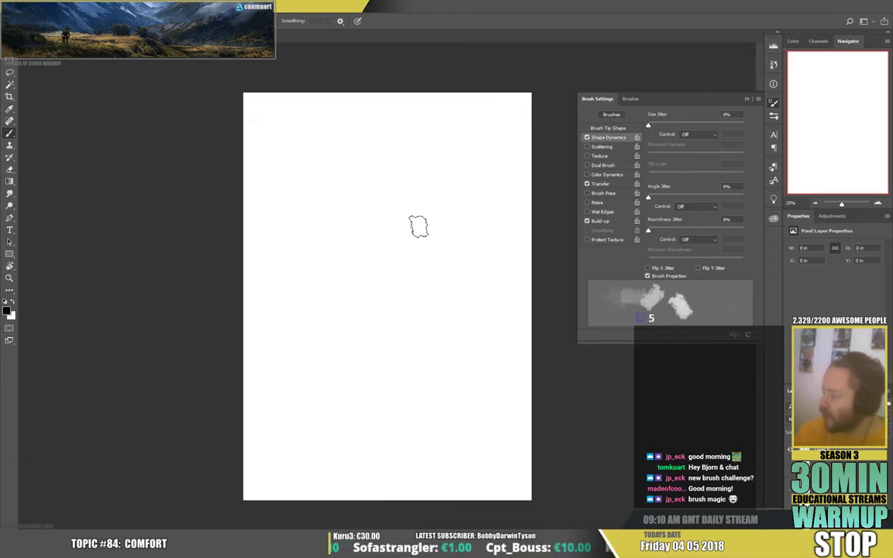
- Try the brush with one wavy stroke across the middle of the page and clear it away
{"action": "mouse_move", "coordinate": [313, 210]}
{"action": "left_mouse_down"}
{"action": "mouse_move", "coordinate": [328, 310]}
{"action": "mouse_move", "coordinate": [398, 279]}
{"action": "mouse_move", "coordinate": [485, 291]}
{"action": "left_mouse_up"}
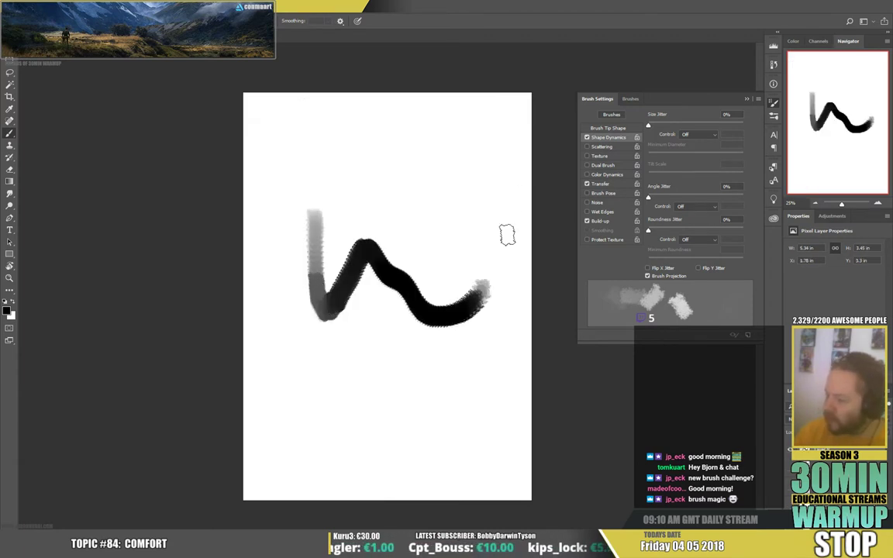
{"action": "key", "text": "ctrl+a"}
{"action": "key", "text": "Delete"}
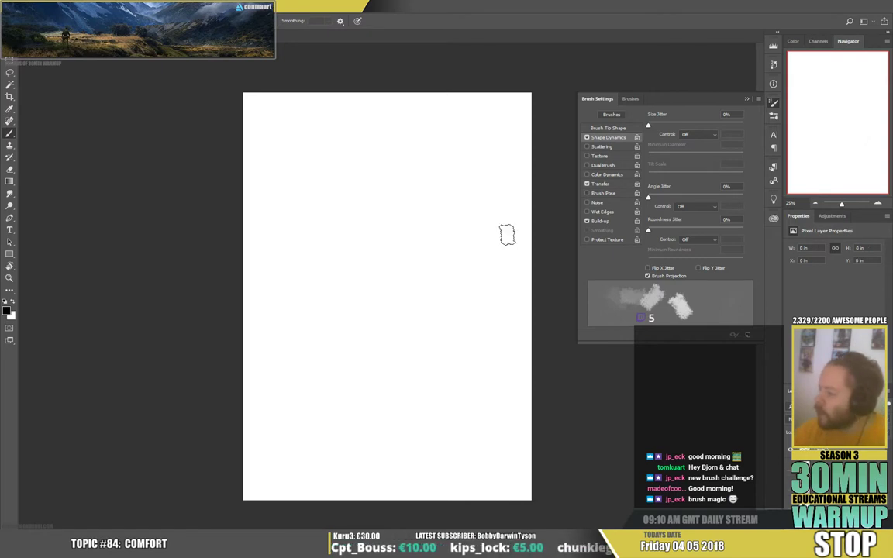
- Display the Brush Tip Shape settings and paint two N-shaped test strokes in the upper part of the page
{"action": "left_click", "coordinate": [618, 128]}
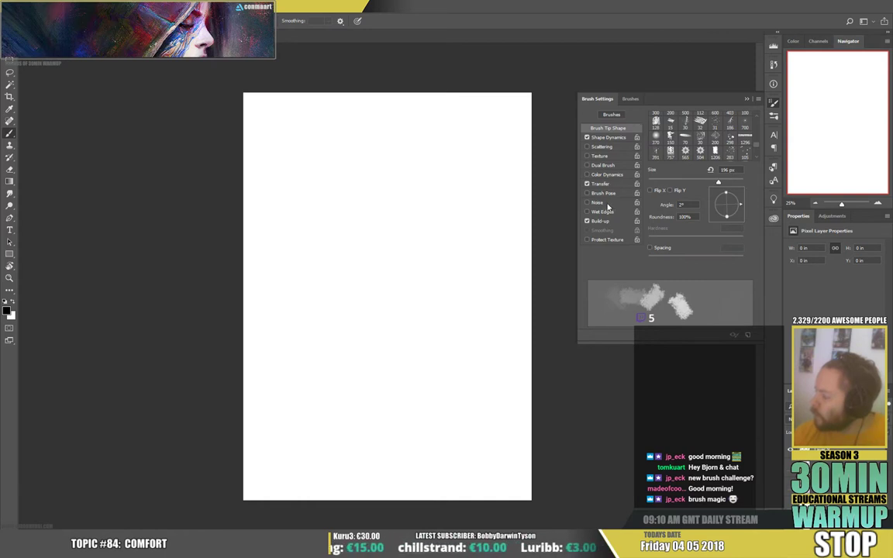
{"action": "mouse_move", "coordinate": [343, 175]}
{"action": "left_mouse_down"}
{"action": "mouse_move", "coordinate": [361, 255]}
{"action": "mouse_move", "coordinate": [389, 204]}
{"action": "mouse_move", "coordinate": [405, 266]}
{"action": "left_mouse_up"}
{"action": "mouse_move", "coordinate": [411, 164]}
{"action": "left_mouse_down"}
{"action": "mouse_move", "coordinate": [450, 201]}
{"action": "mouse_move", "coordinate": [484, 262]}
{"action": "left_mouse_up"}
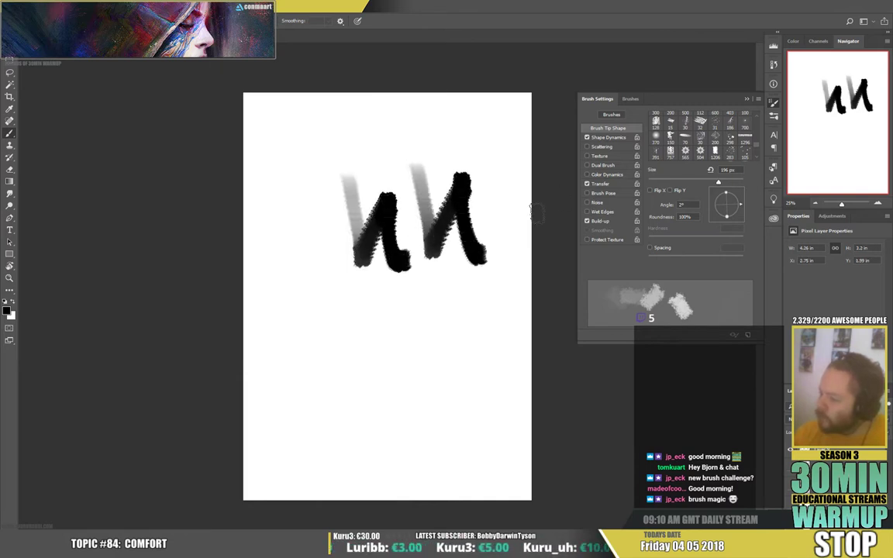
- Turn on Wet Edges and paint overlapping winding test strokes below the two N-shaped marks
{"action": "left_click", "coordinate": [601, 212]}
{"action": "mouse_move", "coordinate": [270, 258]}
{"action": "left_mouse_down"}
{"action": "mouse_move", "coordinate": [326, 293]}
{"action": "mouse_move", "coordinate": [423, 299]}
{"action": "mouse_move", "coordinate": [433, 349]}
{"action": "mouse_move", "coordinate": [419, 345]}
{"action": "mouse_move", "coordinate": [432, 317]}
{"action": "left_mouse_up"}
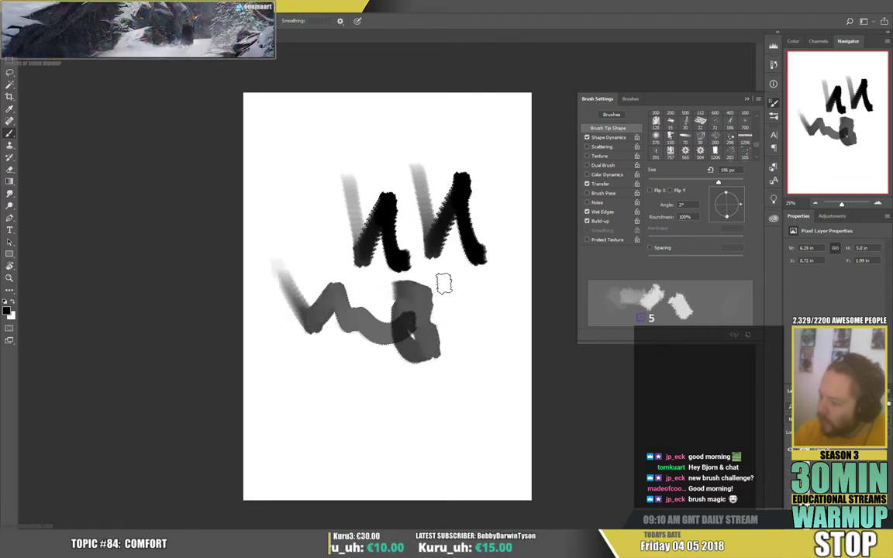
{"action": "mouse_move", "coordinate": [443, 284]}
{"action": "left_mouse_down"}
{"action": "mouse_move", "coordinate": [434, 324]}
{"action": "mouse_move", "coordinate": [480, 335]}
{"action": "left_mouse_up"}
- Turn Wet Edges off with a zigzag comparison stroke over the earlier marks, and clear the page
{"action": "left_click", "coordinate": [590, 213]}
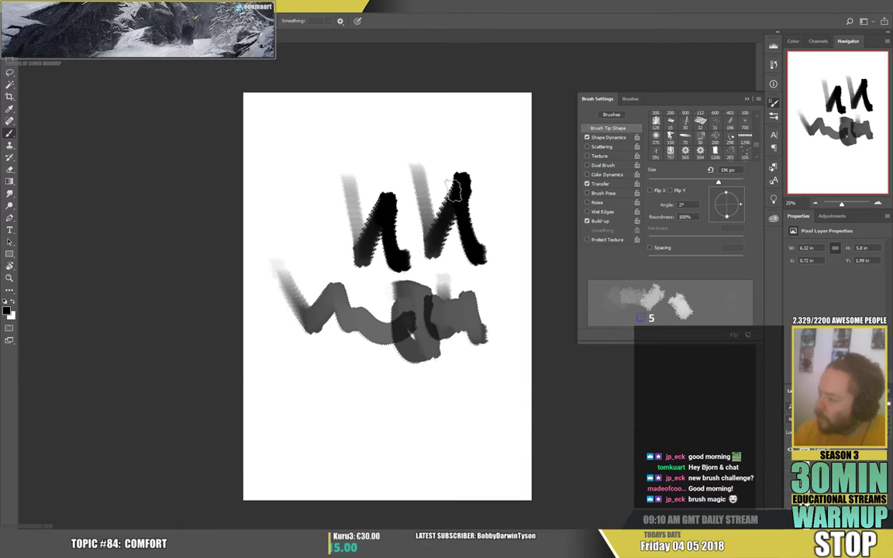
{"action": "mouse_move", "coordinate": [304, 160]}
{"action": "left_mouse_down"}
{"action": "mouse_move", "coordinate": [310, 231]}
{"action": "mouse_move", "coordinate": [334, 267]}
{"action": "mouse_move", "coordinate": [413, 319]}
{"action": "left_mouse_up"}
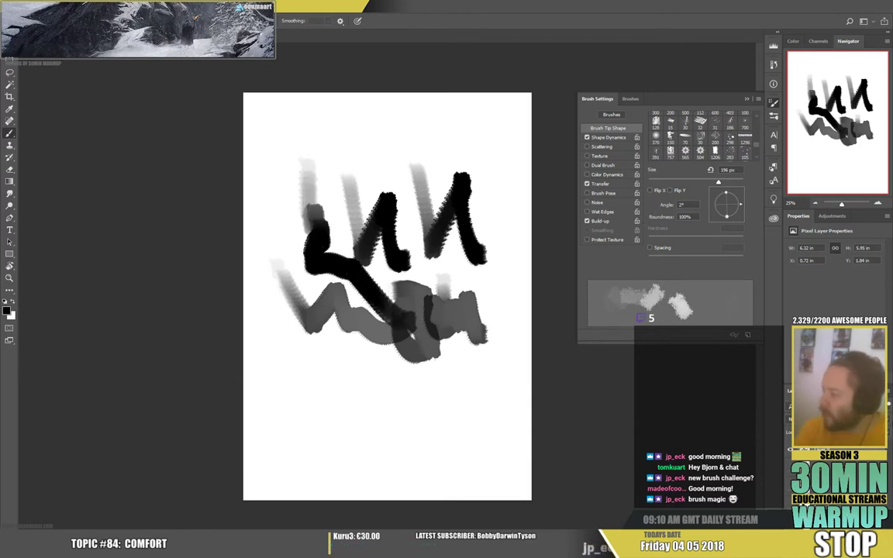
{"action": "key", "text": "Delete"}
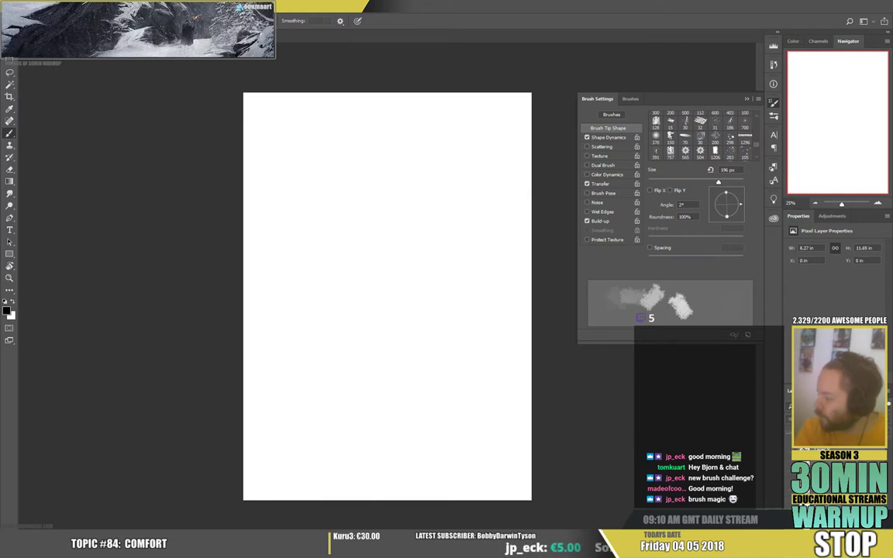
- Save the current brush as a new preset named Sampled Brush 5 4, including tool settings but not the brush size
{"action": "right_click", "coordinate": [485, 142]}
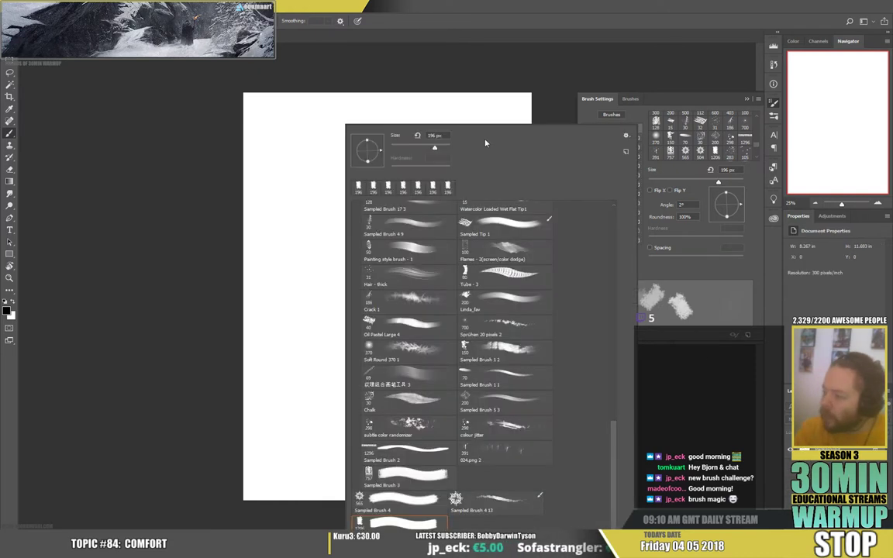
{"action": "left_click", "coordinate": [625, 151]}
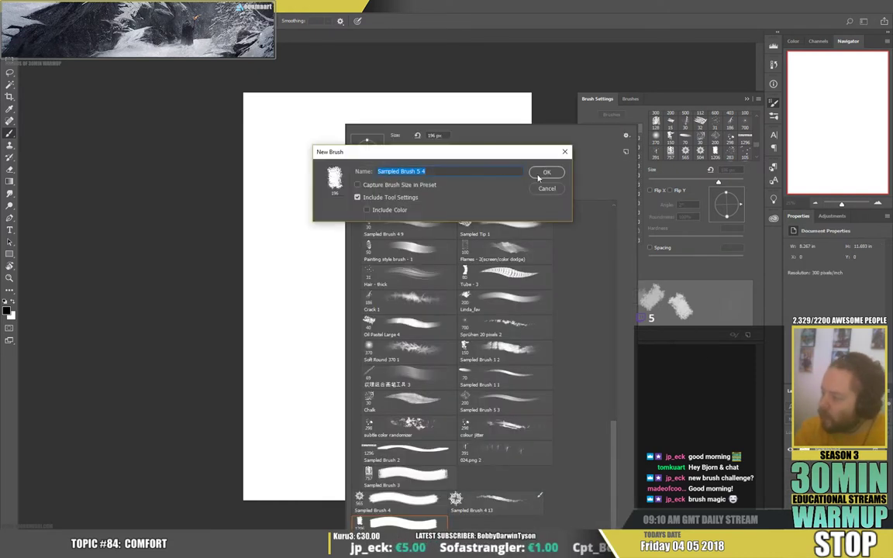
{"action": "left_click", "coordinate": [540, 175]}
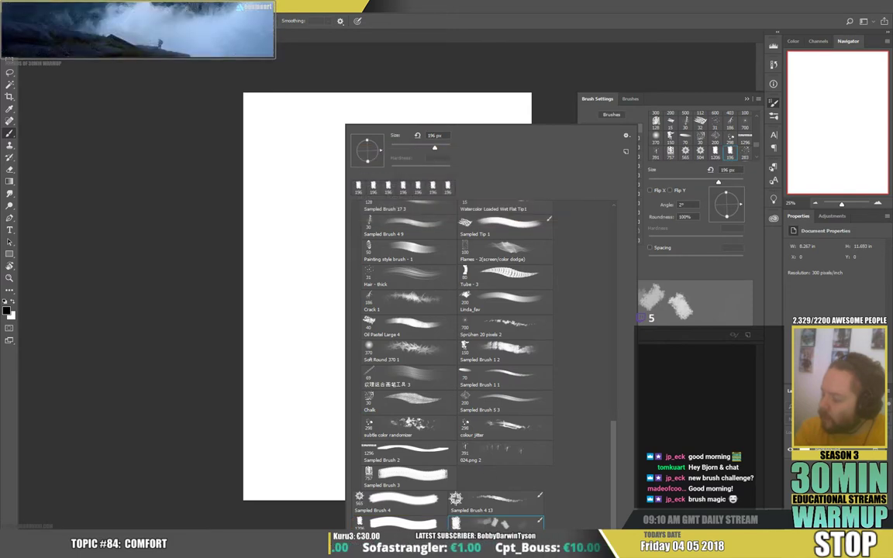
- Move the Sampled Brush 5 4 preset up the brush list to directly after FUR#1, and close the list
{"action": "mouse_move", "coordinate": [539, 519]}
{"action": "left_mouse_down"}
{"action": "mouse_move", "coordinate": [545, 144]}
{"action": "mouse_move", "coordinate": [527, 206]}
{"action": "mouse_move", "coordinate": [502, 399]}
{"action": "mouse_move", "coordinate": [516, 440]}
{"action": "left_mouse_up"}
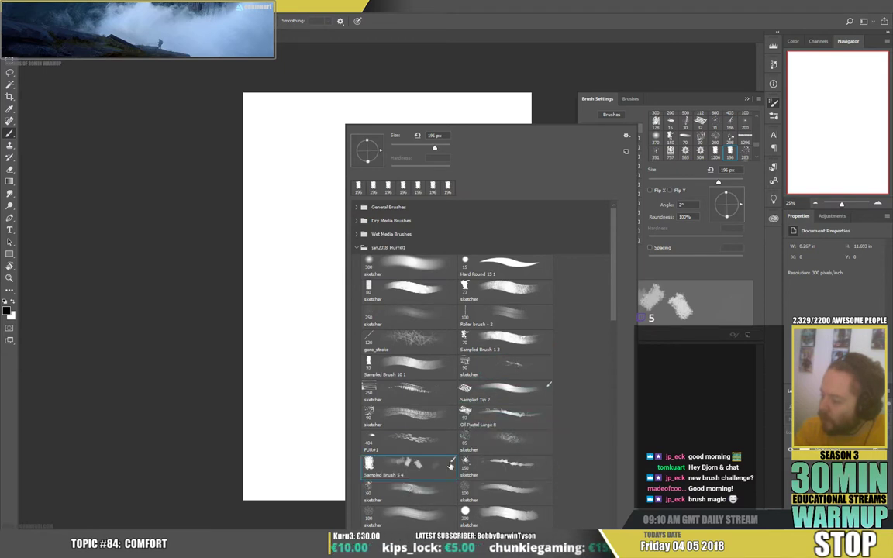
{"action": "left_click_drag", "start_coordinate": [415, 466], "coordinate": [506, 444]}
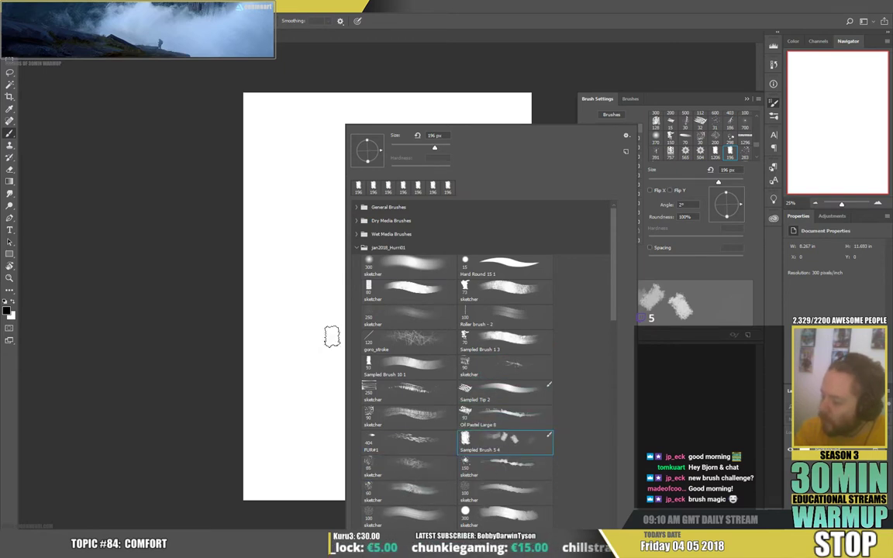
{"action": "left_click", "coordinate": [176, 250]}
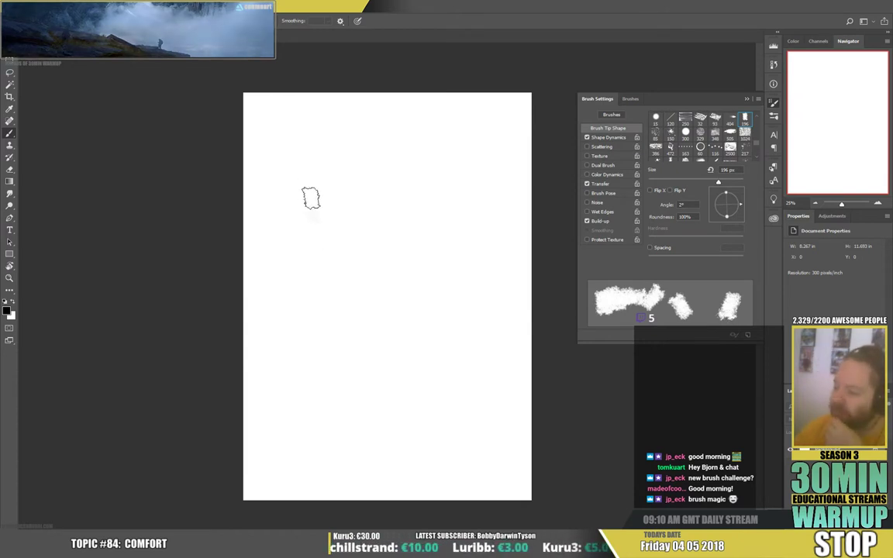
- Test the saved brush with downward strokes in the upper left and two long, nearly horizontal strokes beside them
{"action": "mouse_move", "coordinate": [307, 188]}
{"action": "left_mouse_down"}
{"action": "mouse_move", "coordinate": [312, 279]}
{"action": "mouse_move", "coordinate": [326, 223]}
{"action": "mouse_move", "coordinate": [334, 283]}
{"action": "left_mouse_up"}
{"action": "left_click_drag", "start_coordinate": [329, 174], "coordinate": [362, 298]}
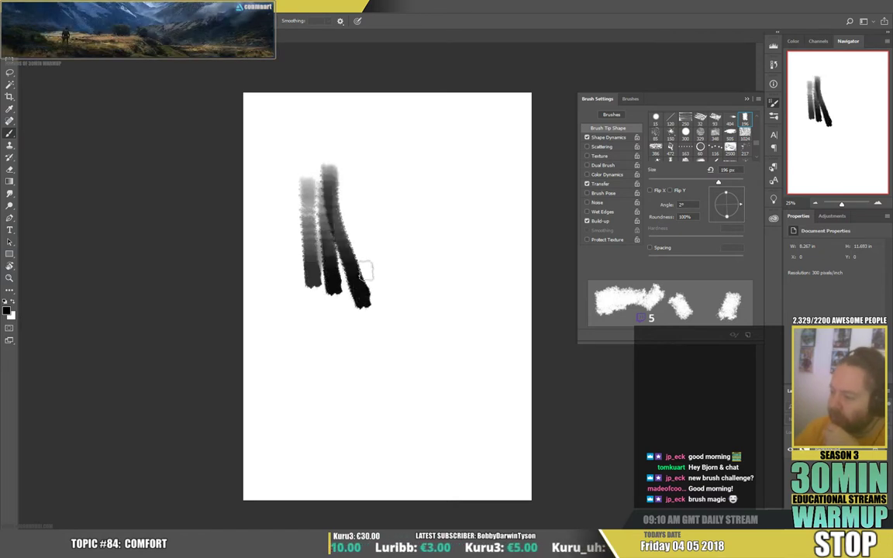
{"action": "left_click_drag", "start_coordinate": [341, 205], "coordinate": [485, 182]}
{"action": "left_click_drag", "start_coordinate": [365, 225], "coordinate": [502, 203]}
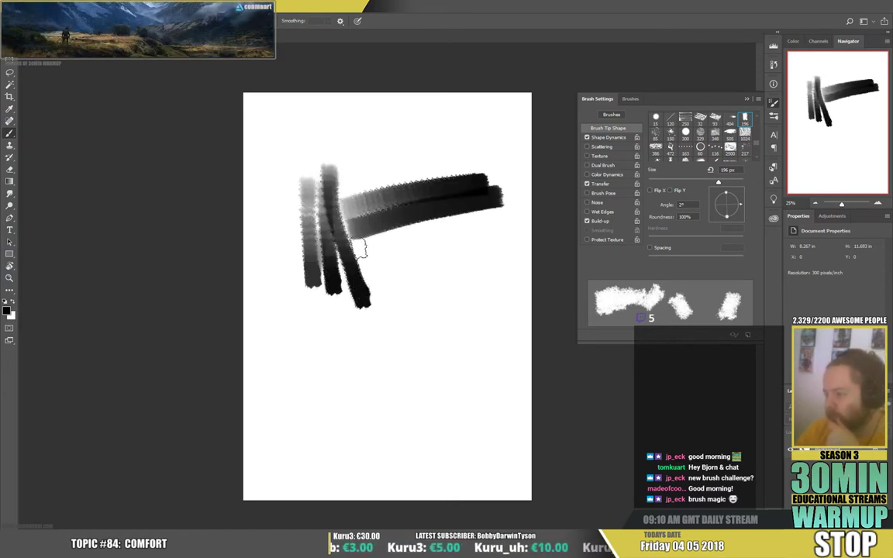
- Fill the area under the horizontal strokes with back-and-forth shading and three long vertical strokes along its right side
{"action": "mouse_move", "coordinate": [359, 247]}
{"action": "left_mouse_down"}
{"action": "mouse_move", "coordinate": [458, 224]}
{"action": "mouse_move", "coordinate": [398, 318]}
{"action": "mouse_move", "coordinate": [424, 327]}
{"action": "mouse_move", "coordinate": [451, 366]}
{"action": "left_mouse_up"}
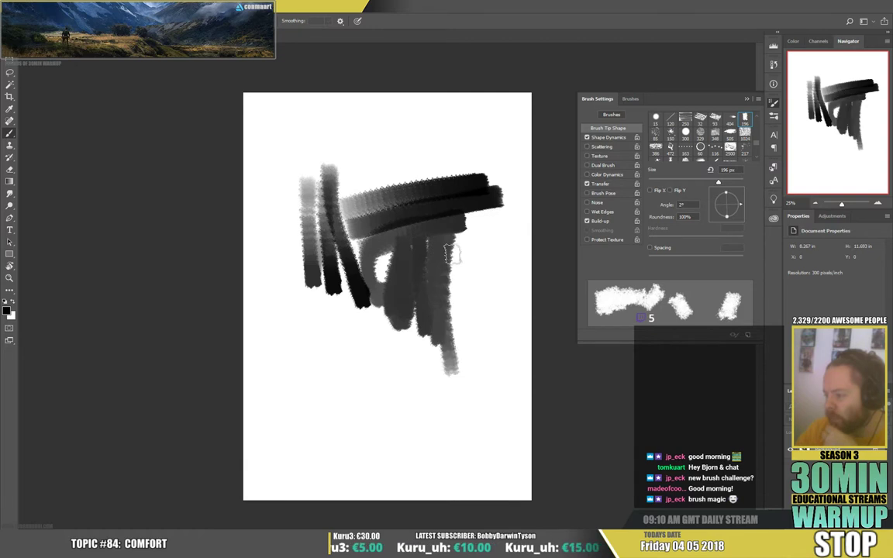
{"action": "mouse_move", "coordinate": [457, 247]}
{"action": "left_mouse_down"}
{"action": "mouse_move", "coordinate": [458, 354]}
{"action": "mouse_move", "coordinate": [465, 386]}
{"action": "left_mouse_up"}
{"action": "left_click_drag", "start_coordinate": [472, 227], "coordinate": [471, 383]}
{"action": "left_click_drag", "start_coordinate": [489, 220], "coordinate": [486, 389]}
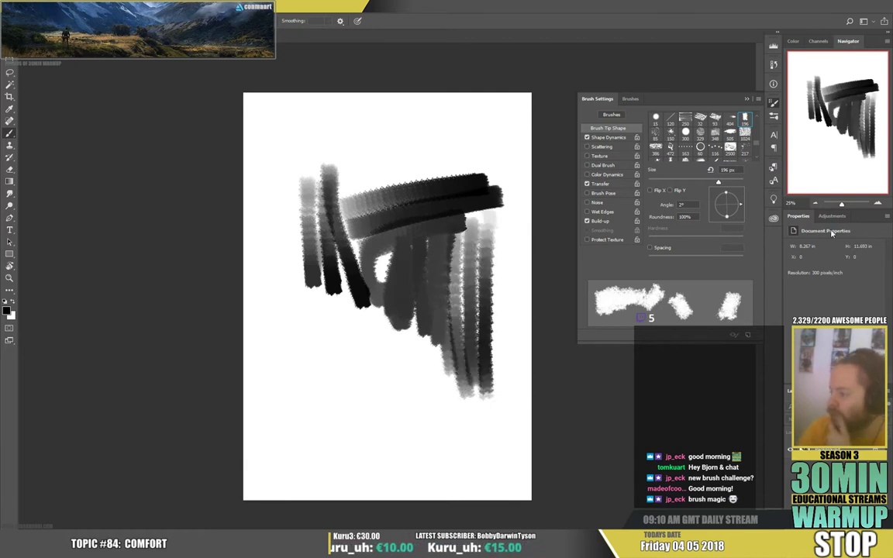
- Switch to the 73 px sketcher brush and paint a short stroke and a zigzag line below the existing marks for comparison
{"action": "right_click", "coordinate": [330, 289]}
{"action": "left_click", "coordinate": [488, 292]}
{"action": "left_click", "coordinate": [280, 312]}
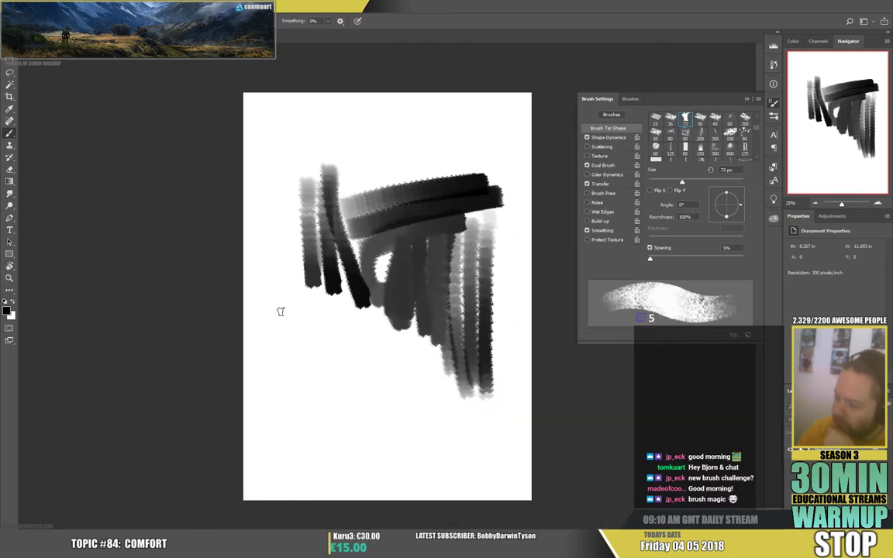
{"action": "left_click_drag", "start_coordinate": [286, 286], "coordinate": [303, 357]}
{"action": "mouse_move", "coordinate": [302, 290]}
{"action": "left_mouse_down"}
{"action": "mouse_move", "coordinate": [299, 310]}
{"action": "mouse_move", "coordinate": [368, 343]}
{"action": "mouse_move", "coordinate": [390, 371]}
{"action": "mouse_move", "coordinate": [467, 396]}
{"action": "left_mouse_up"}
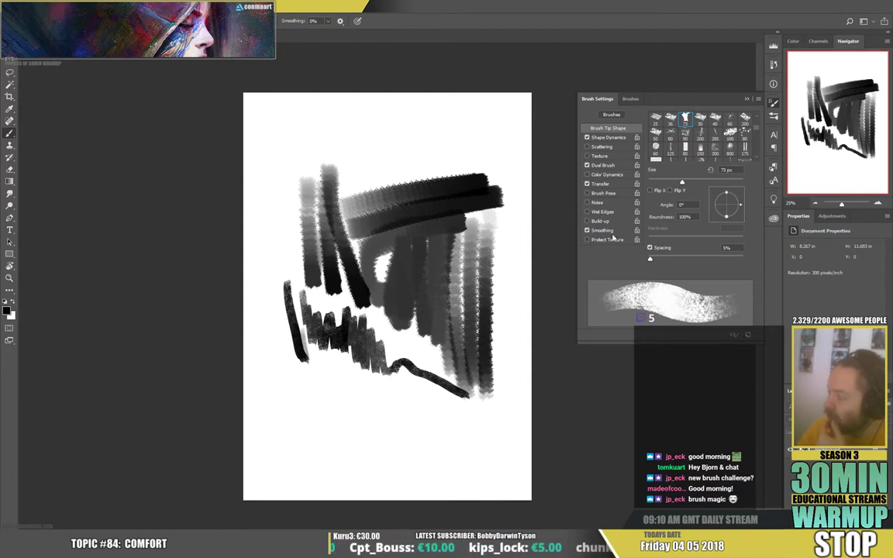
- Examine the sketcher brush's Transfer, Dual Brush and Shape Dynamics settings
{"action": "left_click", "coordinate": [610, 184]}
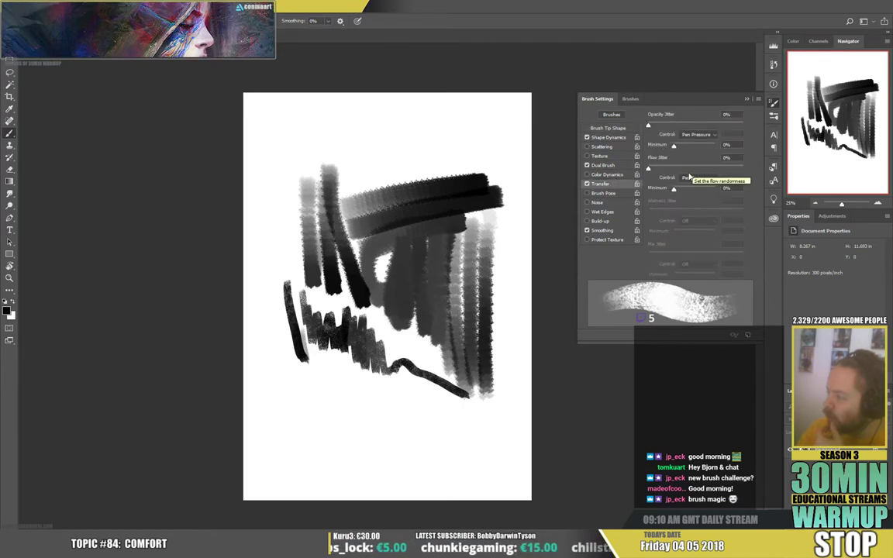
{"action": "left_click", "coordinate": [619, 165]}
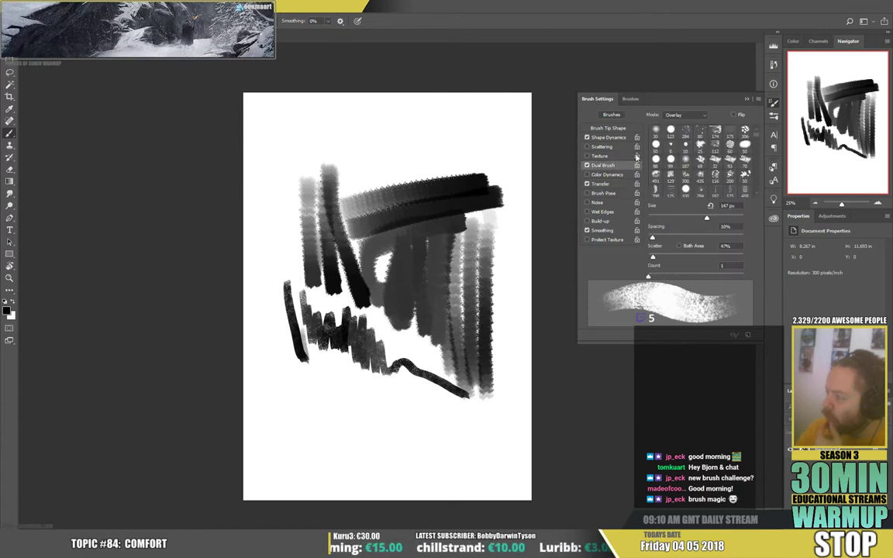
{"action": "left_click", "coordinate": [607, 138]}
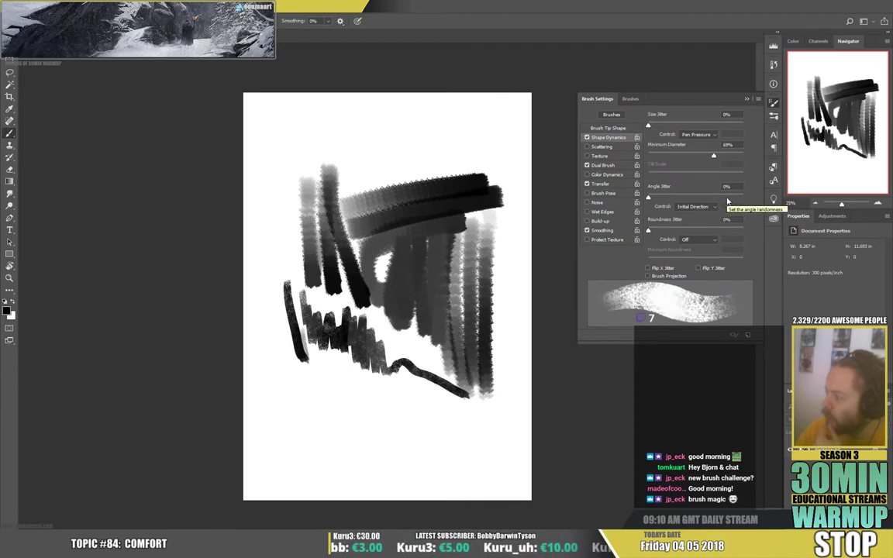
- Select the Sampled Brush 5 4 preset and test one diagonal stroke with Brush Projection off before turning it back on
{"action": "right_click", "coordinate": [357, 266]}
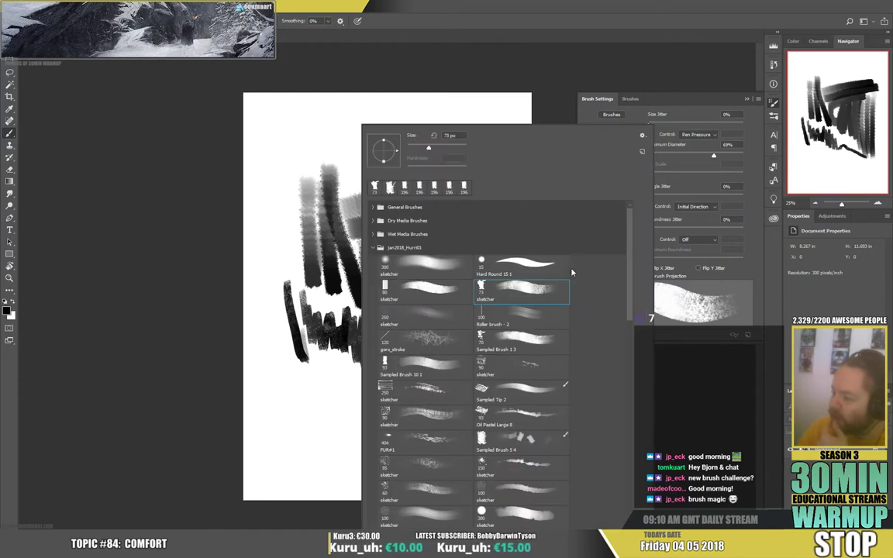
{"action": "left_click", "coordinate": [531, 435]}
{"action": "left_click", "coordinate": [174, 384]}
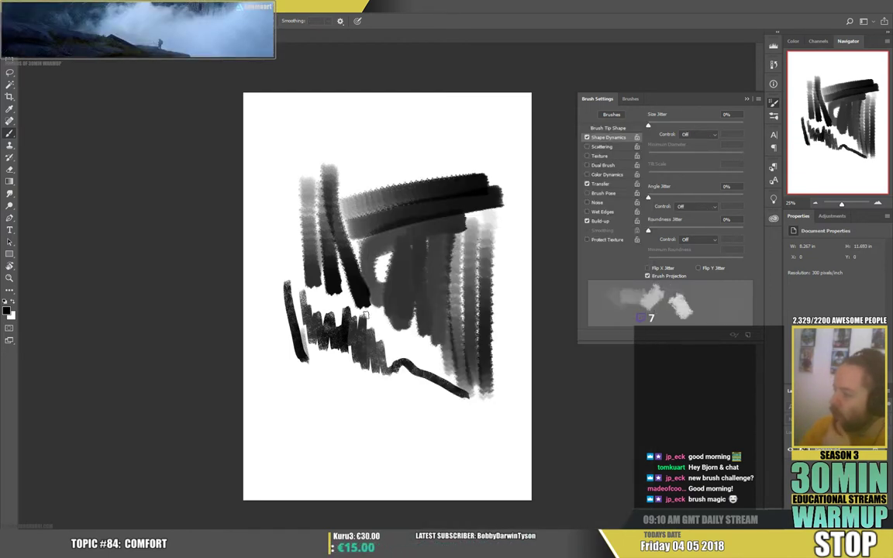
{"action": "left_click", "coordinate": [647, 276]}
{"action": "left_click_drag", "start_coordinate": [269, 354], "coordinate": [305, 423]}
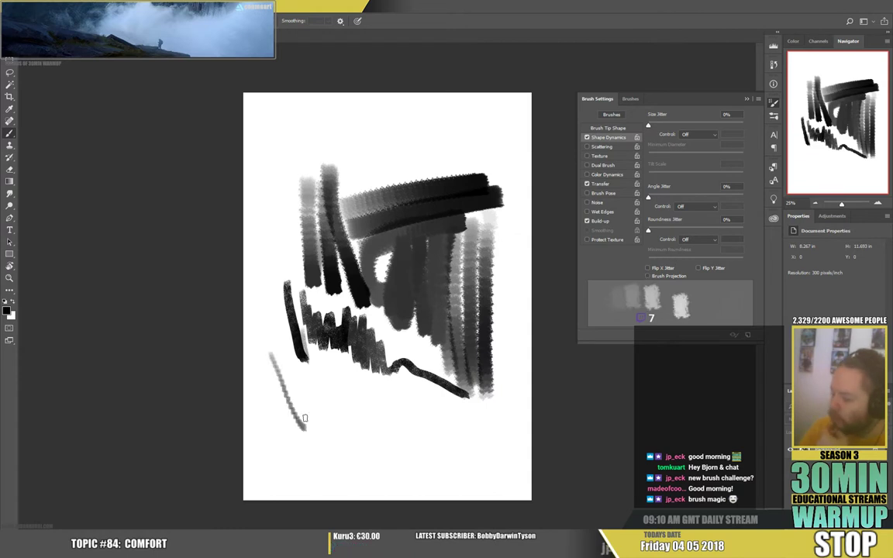
{"action": "left_click", "coordinate": [647, 276]}
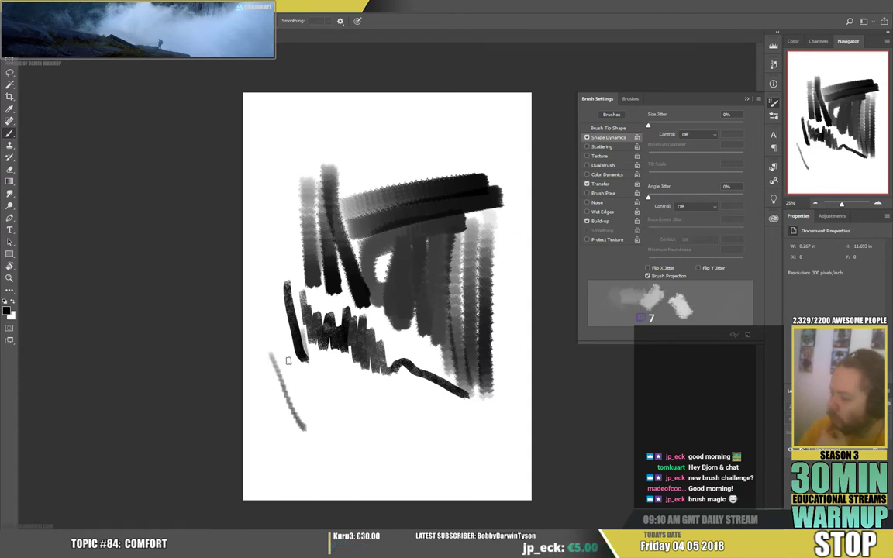
- Paint several short diagonal strokes and a wavy line across the lower canvas with Brush Projection on
{"action": "left_click_drag", "start_coordinate": [288, 360], "coordinate": [329, 432]}
{"action": "left_click_drag", "start_coordinate": [320, 380], "coordinate": [351, 434]}
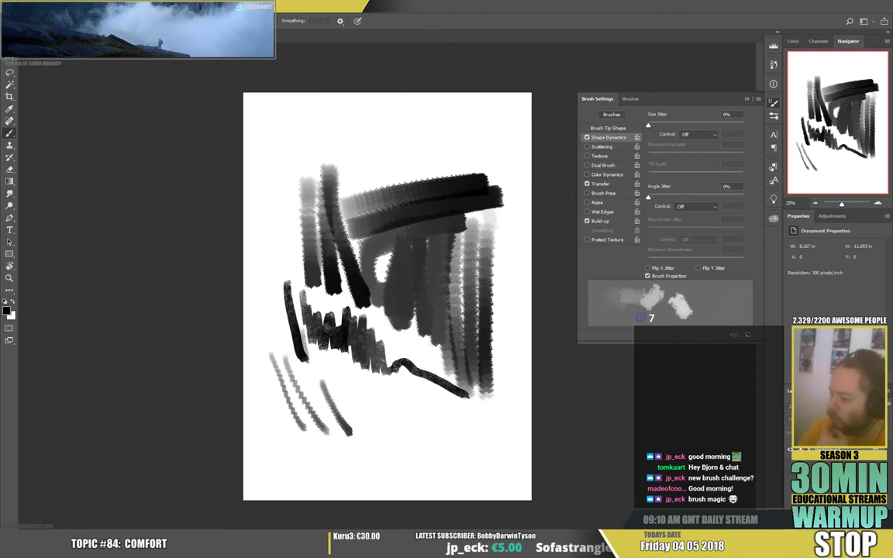
{"action": "left_click_drag", "start_coordinate": [333, 377], "coordinate": [391, 444]}
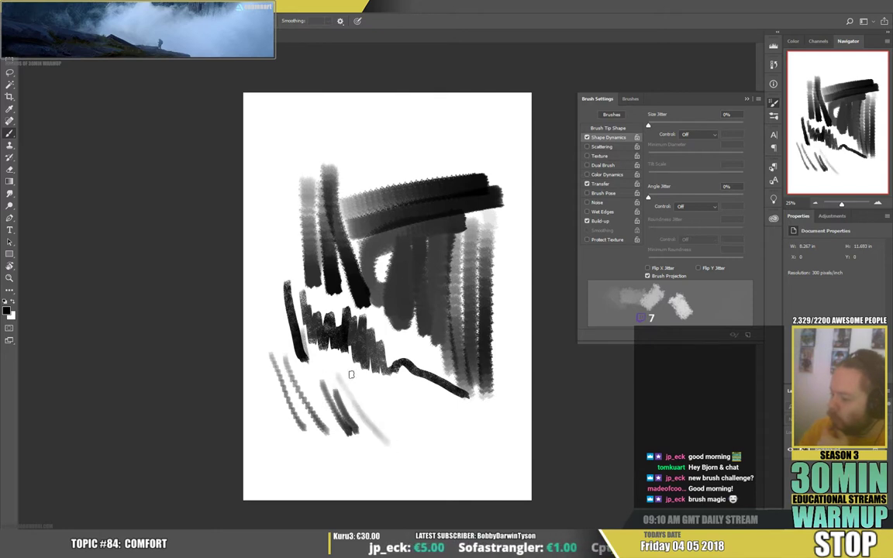
{"action": "left_click_drag", "start_coordinate": [351, 375], "coordinate": [411, 447]}
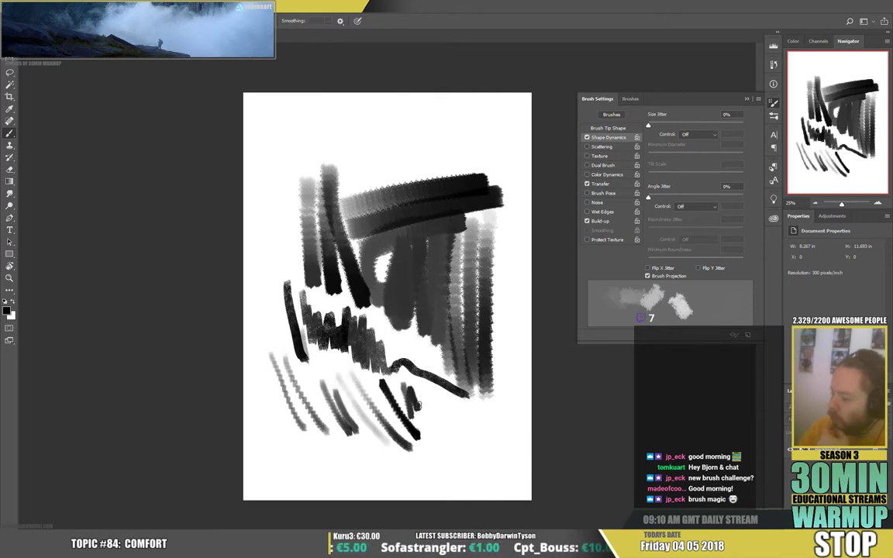
{"action": "left_click_drag", "start_coordinate": [417, 401], "coordinate": [502, 421]}
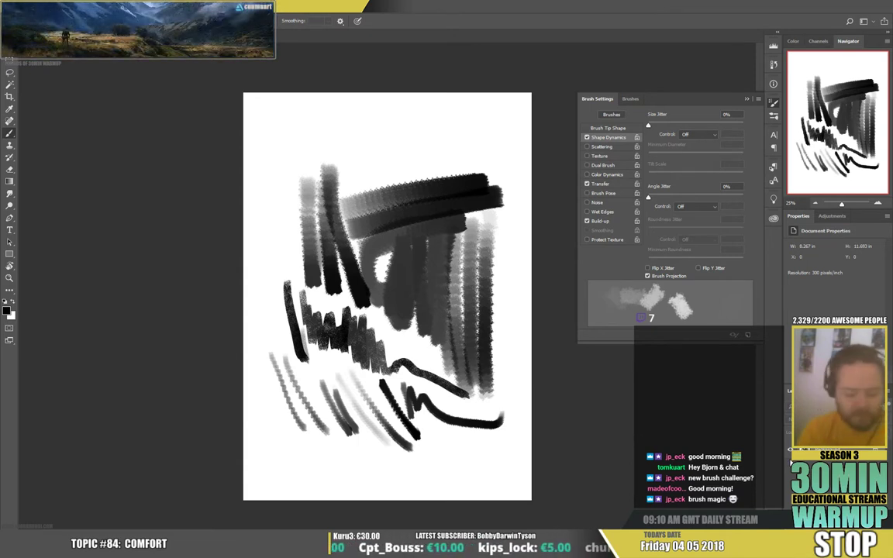
- Clear all test marks from the canvas and add a new empty layer
{"action": "key", "text": "ctrl+a"}
{"action": "key", "text": "Delete"}
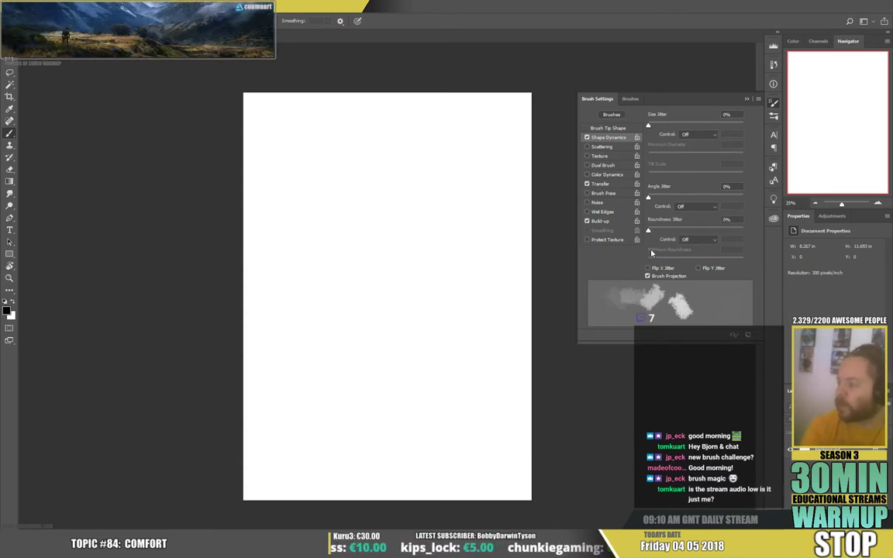
{"action": "left_click", "coordinate": [606, 184]}
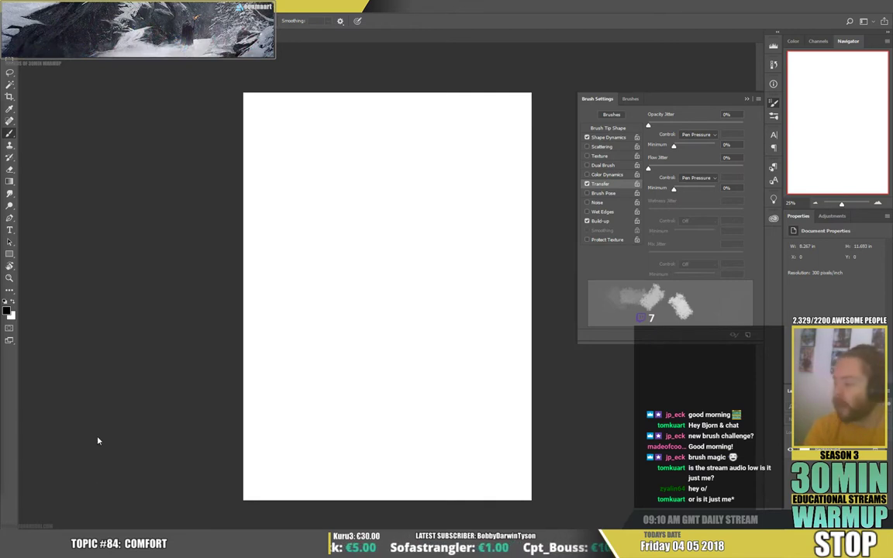
{"action": "left_click", "coordinate": [773, 113]}
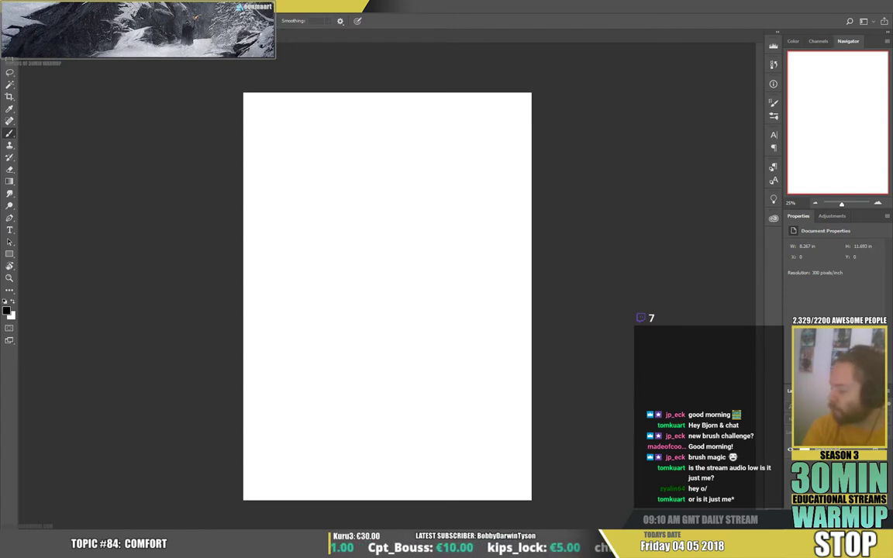
{"action": "key", "text": "ctrl+shift+alt+n"}
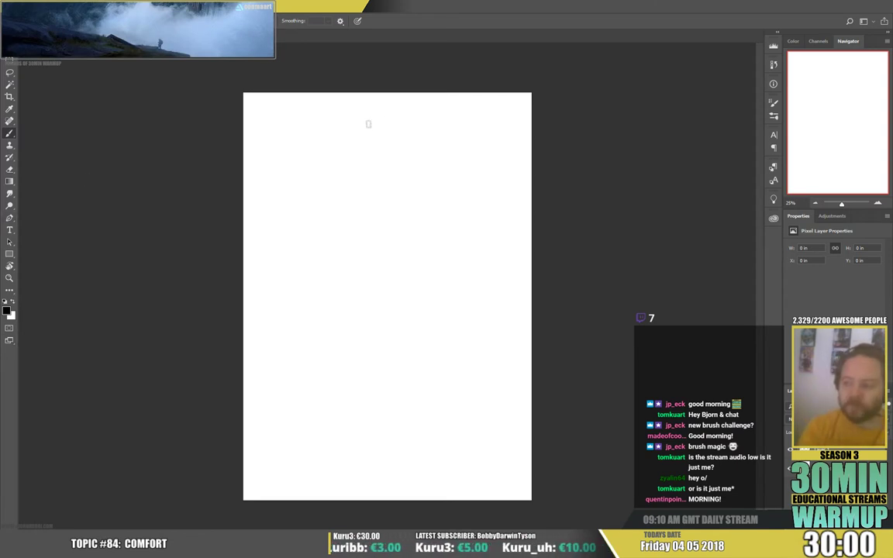
- Enlarge the brush and paint overlapping vertical and zigzag strokes in the upper part of the new layer
{"action": "right_click", "coordinate": [335, 207]}
{"action": "left_click", "coordinate": [310, 167]}
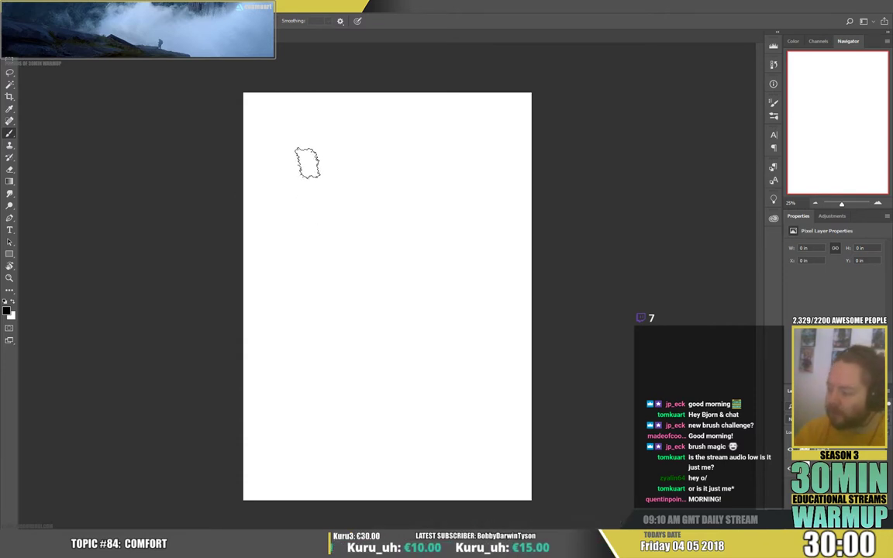
{"action": "left_click_drag", "start_coordinate": [302, 143], "coordinate": [307, 247]}
{"action": "mouse_move", "coordinate": [329, 133]}
{"action": "left_mouse_down"}
{"action": "mouse_move", "coordinate": [333, 235]}
{"action": "mouse_move", "coordinate": [392, 134]}
{"action": "mouse_move", "coordinate": [360, 249]}
{"action": "mouse_move", "coordinate": [374, 291]}
{"action": "left_mouse_up"}
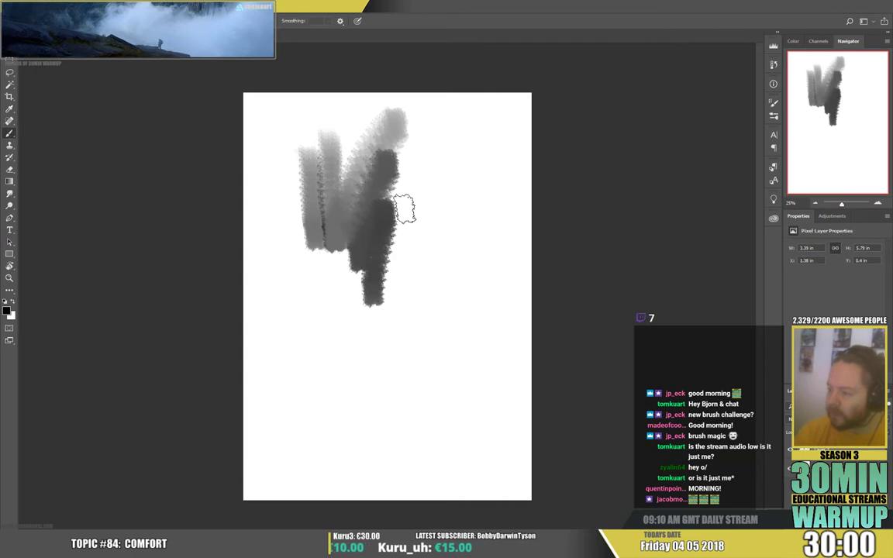
- Increase the brush size to 448 px and paint broad vertical strokes and a sweeping S-shaped curve across the canvas
{"action": "right_click", "coordinate": [407, 204]}
{"action": "left_click_drag", "start_coordinate": [505, 148], "coordinate": [508, 149]}
{"action": "left_click", "coordinate": [395, 160]}
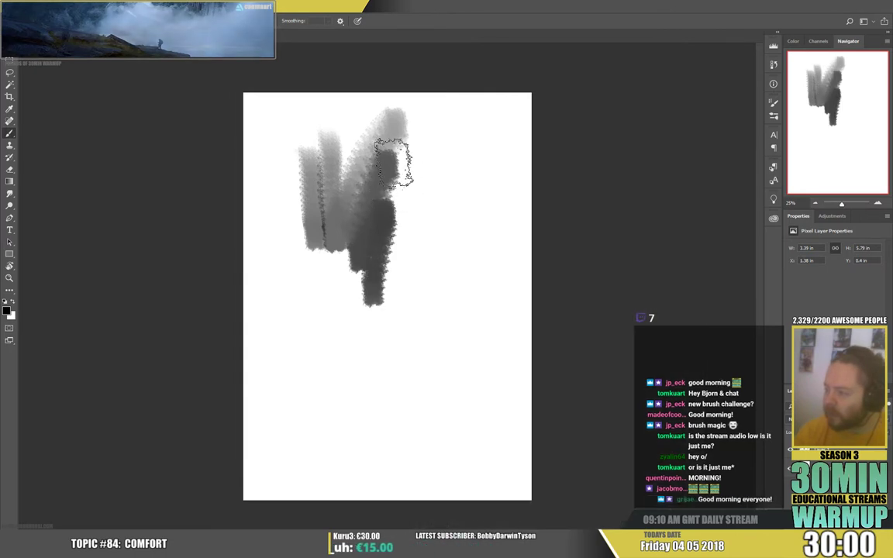
{"action": "left_click_drag", "start_coordinate": [396, 158], "coordinate": [394, 272]}
{"action": "left_click_drag", "start_coordinate": [429, 143], "coordinate": [421, 317]}
{"action": "mouse_move", "coordinate": [499, 143]}
{"action": "left_mouse_down"}
{"action": "mouse_move", "coordinate": [313, 319]}
{"action": "mouse_move", "coordinate": [471, 328]}
{"action": "left_mouse_up"}
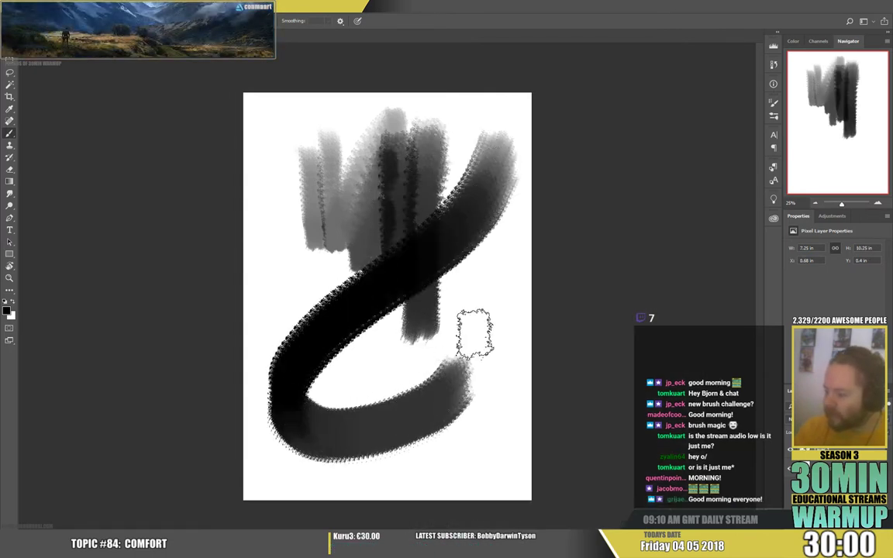
{"action": "mouse_move", "coordinate": [477, 236]}
{"action": "left_mouse_down"}
{"action": "mouse_move", "coordinate": [474, 357]}
{"action": "mouse_move", "coordinate": [490, 438]}
{"action": "left_mouse_up"}
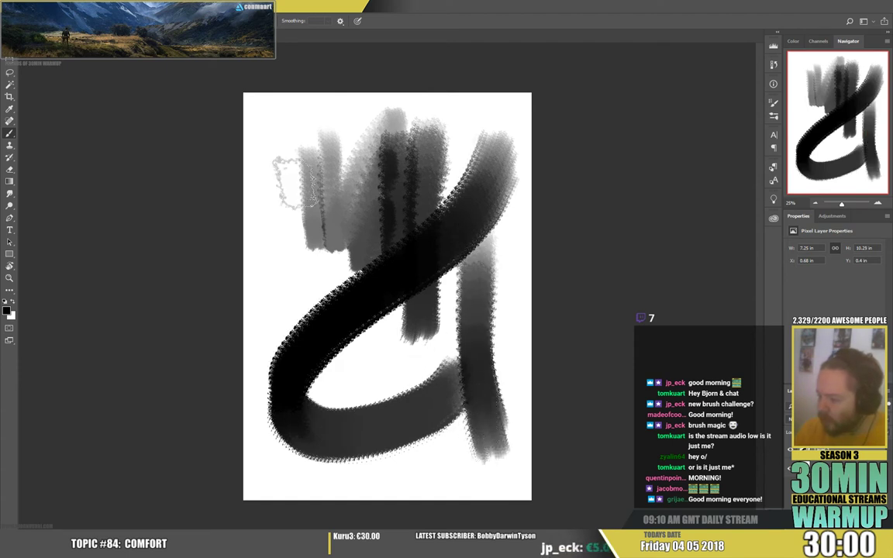
{"action": "mouse_move", "coordinate": [292, 165]}
{"action": "left_mouse_down"}
{"action": "mouse_move", "coordinate": [300, 341]}
{"action": "mouse_move", "coordinate": [311, 379]}
{"action": "left_mouse_up"}
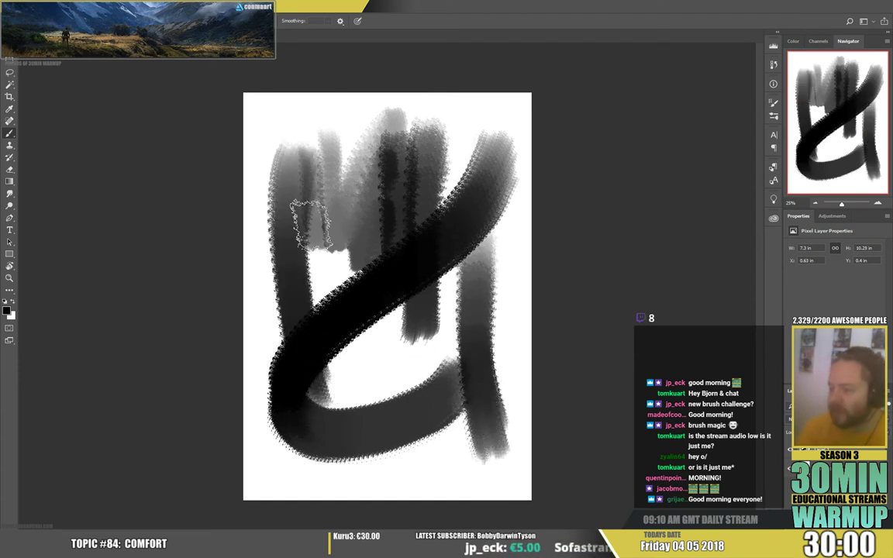
- Enable Dual Brush in Color Burn mode with the round 123 px tip and set that tip's size to 298 px
{"action": "right_click", "coordinate": [343, 155]}
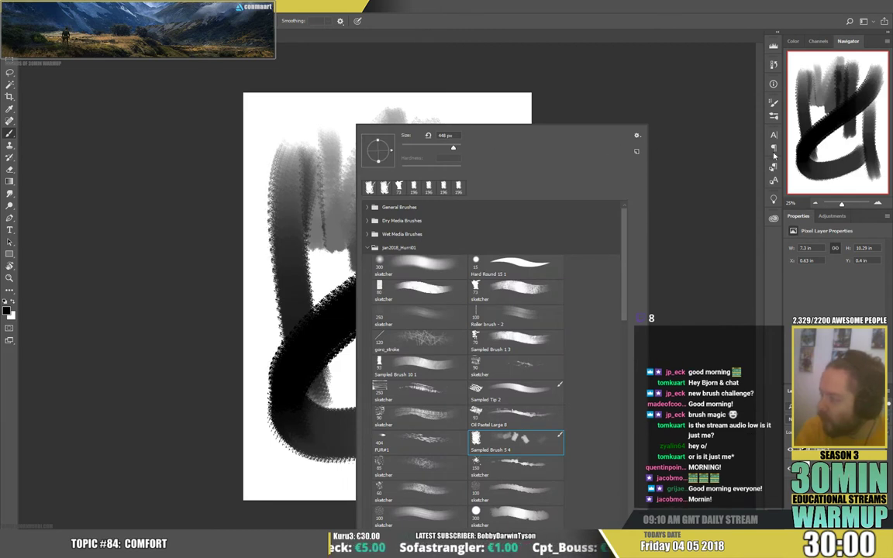
{"action": "left_click", "coordinate": [774, 115]}
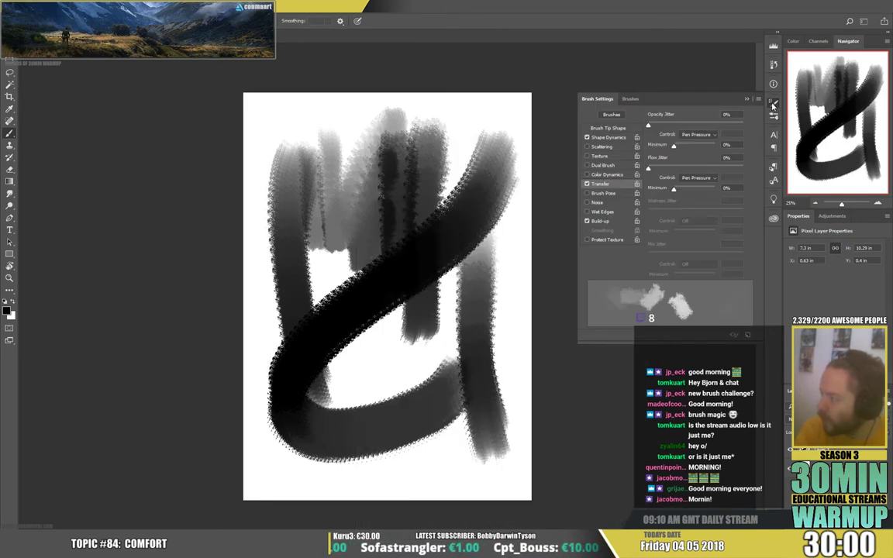
{"action": "left_click", "coordinate": [608, 165]}
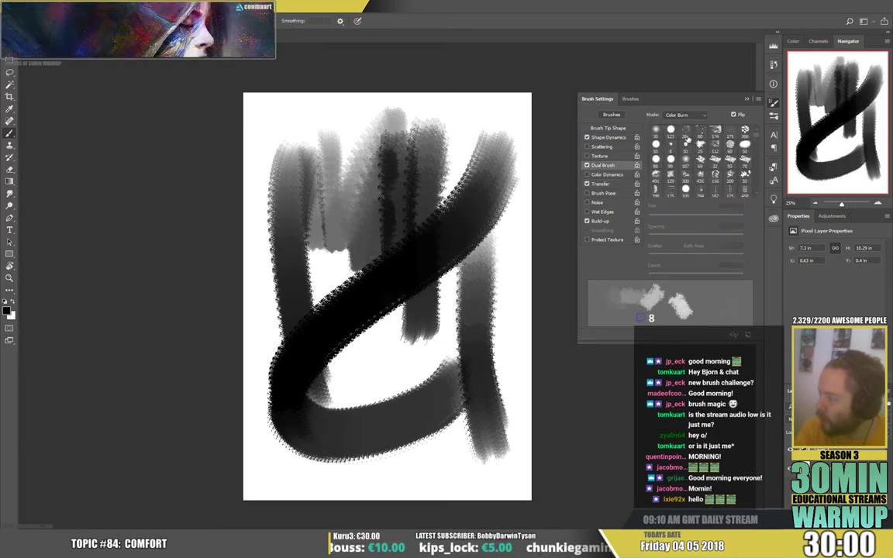
{"action": "left_click", "coordinate": [672, 131]}
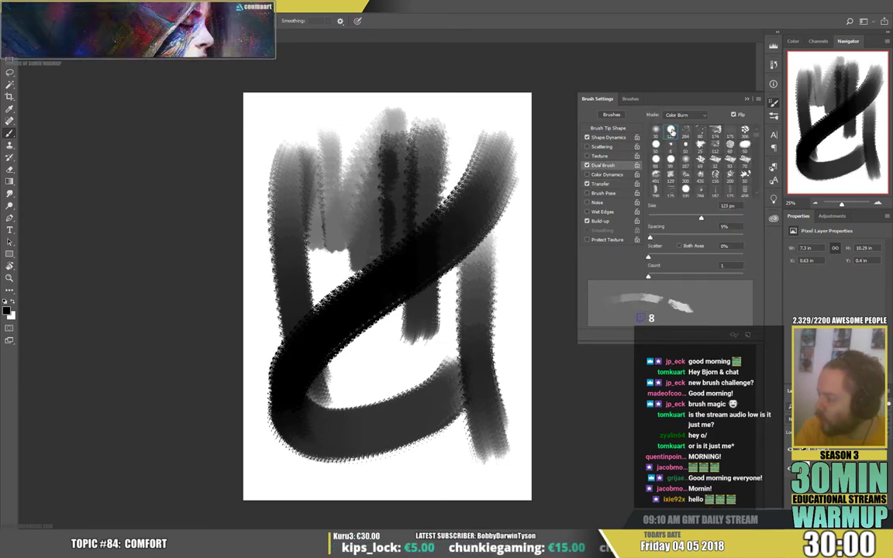
{"action": "mouse_move", "coordinate": [703, 220]}
{"action": "left_mouse_down"}
{"action": "mouse_move", "coordinate": [732, 219]}
{"action": "mouse_move", "coordinate": [725, 234]}
{"action": "left_mouse_up"}
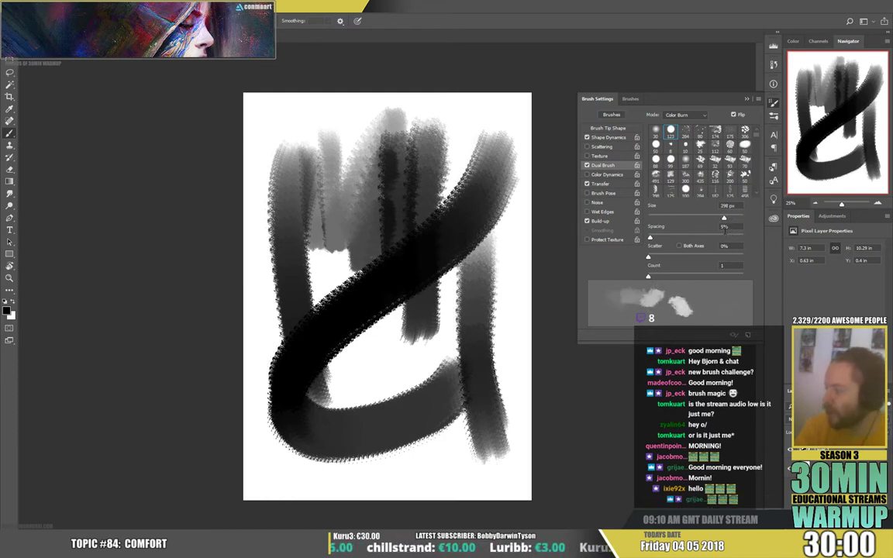
- Test the dual brush with overlapping strokes around and across the existing marks, varying their darkness
{"action": "left_click_drag", "start_coordinate": [507, 215], "coordinate": [498, 408]}
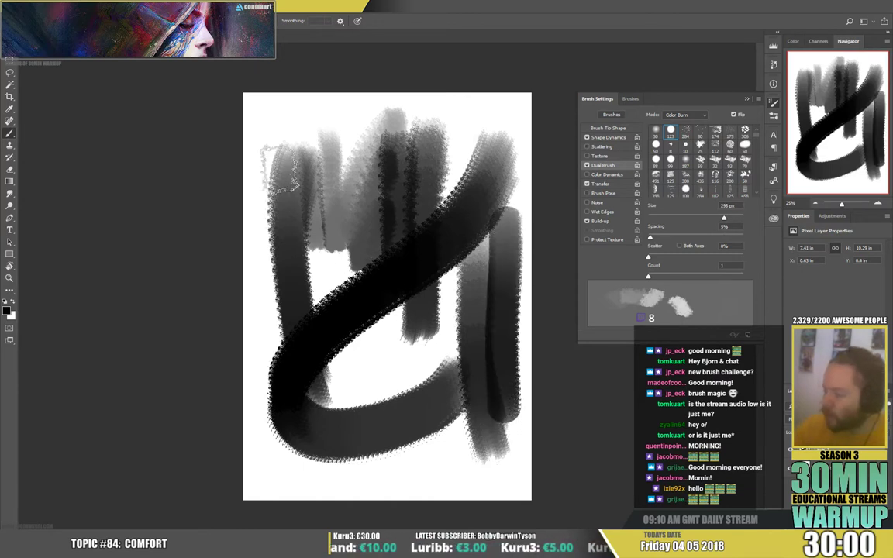
{"action": "mouse_move", "coordinate": [259, 124]}
{"action": "left_mouse_down"}
{"action": "mouse_move", "coordinate": [273, 203]}
{"action": "mouse_move", "coordinate": [379, 110]}
{"action": "mouse_move", "coordinate": [407, 118]}
{"action": "left_mouse_up"}
{"action": "left_click_drag", "start_coordinate": [335, 151], "coordinate": [335, 293]}
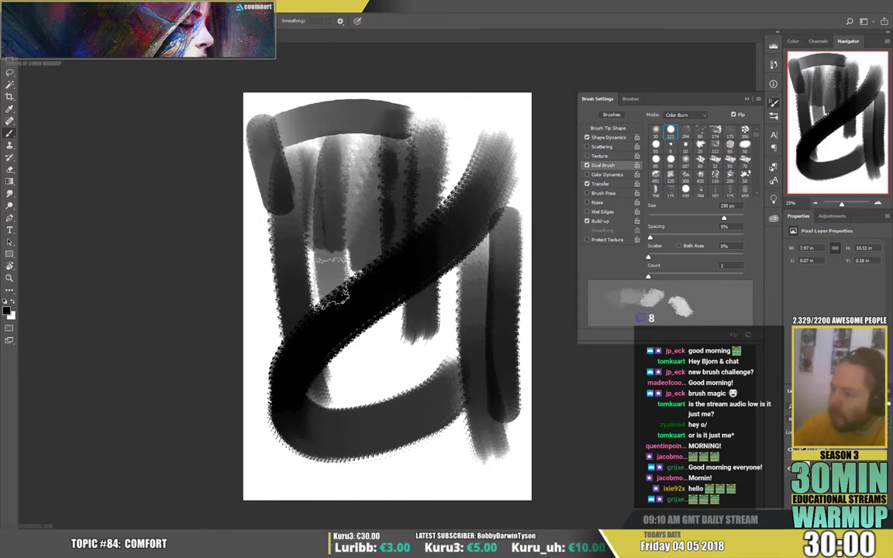
{"action": "left_click_drag", "start_coordinate": [320, 211], "coordinate": [359, 324]}
{"action": "left_click_drag", "start_coordinate": [397, 360], "coordinate": [424, 464]}
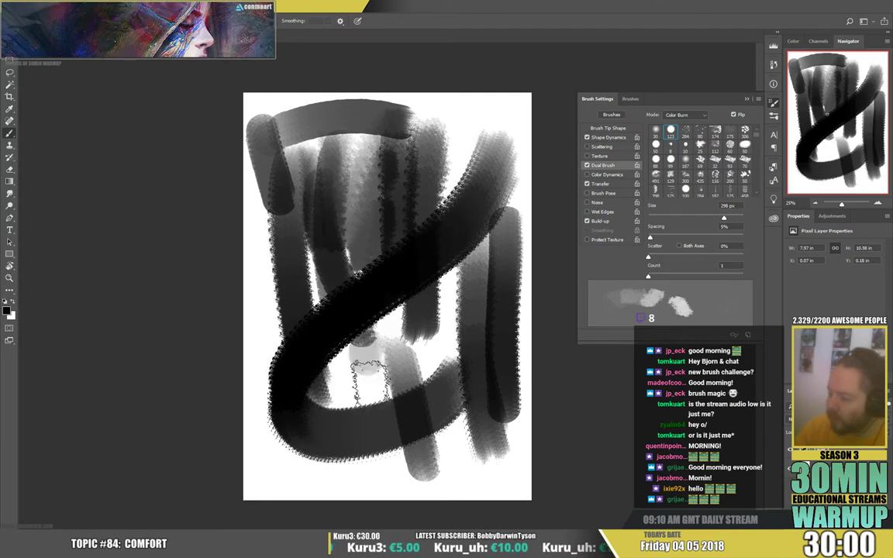
{"action": "mouse_move", "coordinate": [366, 362]}
{"action": "left_mouse_down"}
{"action": "mouse_move", "coordinate": [350, 401]}
{"action": "mouse_move", "coordinate": [431, 487]}
{"action": "left_mouse_up"}
{"action": "left_click_drag", "start_coordinate": [309, 474], "coordinate": [380, 132]}
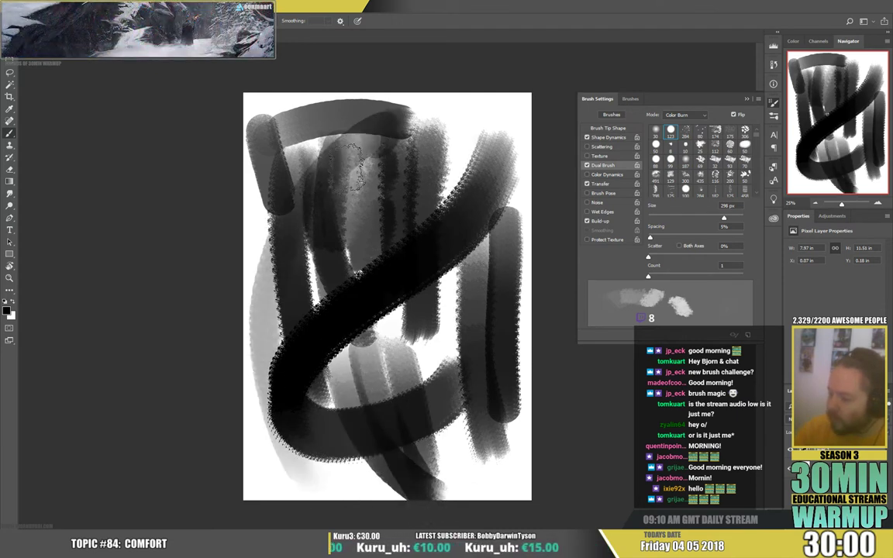
{"action": "left_click_drag", "start_coordinate": [273, 309], "coordinate": [290, 434]}
{"action": "left_click_drag", "start_coordinate": [306, 364], "coordinate": [365, 431]}
- Clear the layer and paint broad overlapping vertical strokes in the upper half with curved strokes beside them
{"action": "key", "text": "Delete"}
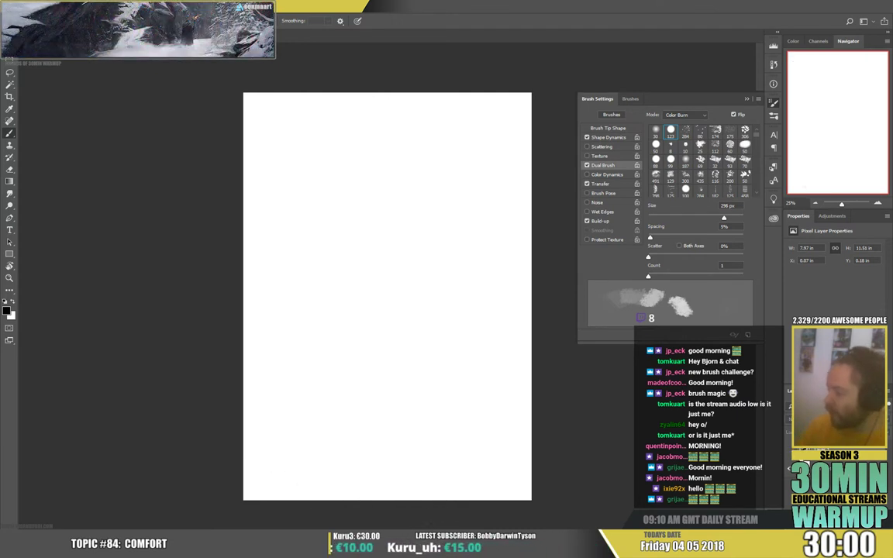
{"action": "mouse_move", "coordinate": [291, 130]}
{"action": "left_mouse_down"}
{"action": "mouse_move", "coordinate": [368, 155]}
{"action": "mouse_move", "coordinate": [422, 258]}
{"action": "mouse_move", "coordinate": [486, 146]}
{"action": "mouse_move", "coordinate": [378, 289]}
{"action": "left_mouse_up"}
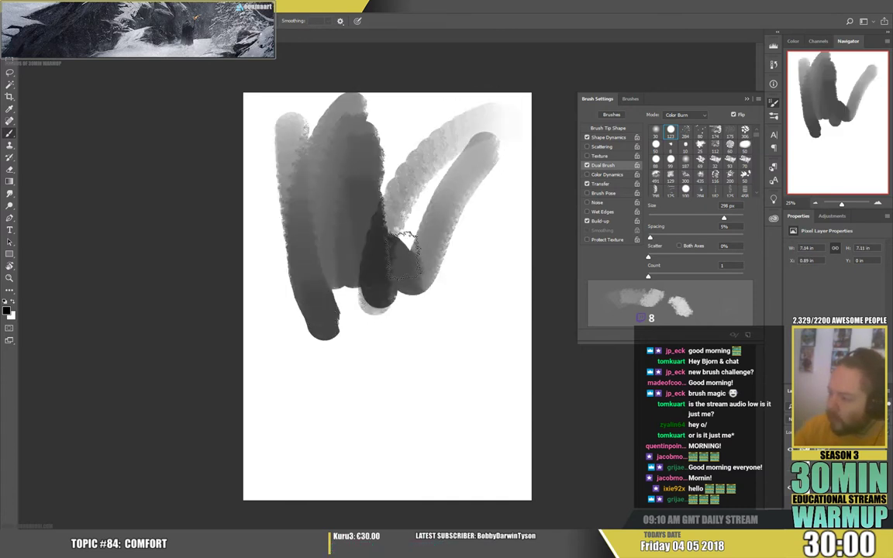
{"action": "mouse_move", "coordinate": [500, 129]}
{"action": "left_mouse_down"}
{"action": "mouse_move", "coordinate": [418, 193]}
{"action": "mouse_move", "coordinate": [400, 306]}
{"action": "left_mouse_up"}
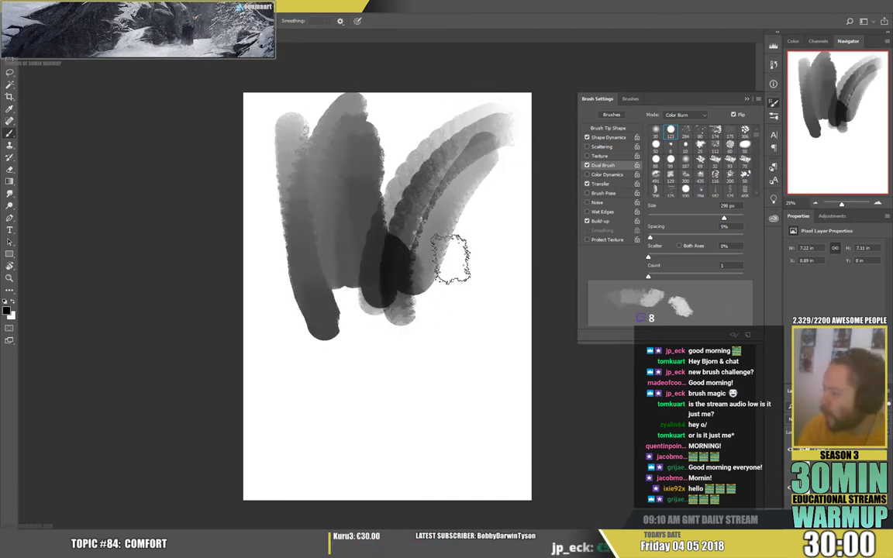
{"action": "key", "text": "ctrl+z"}
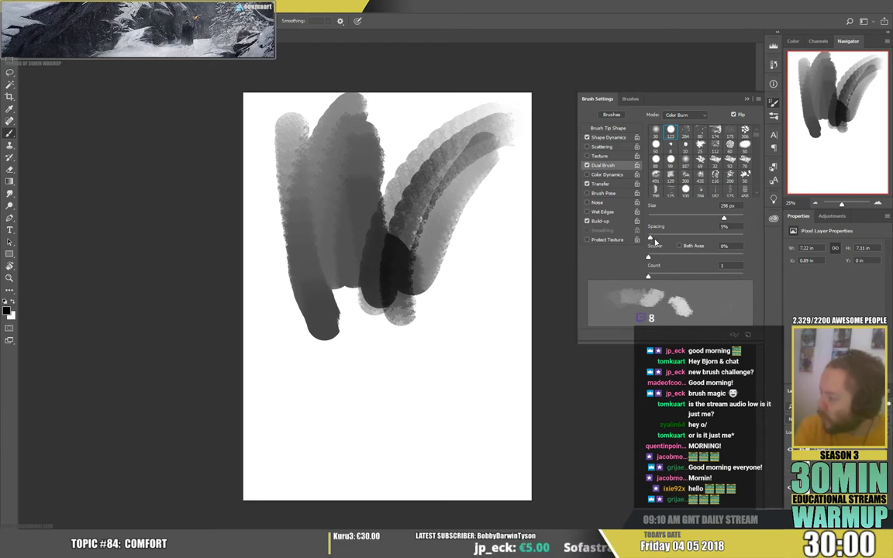
- Set the Dual Brush spacing to 4% and paint long curved strokes crossing in the lower half of the canvas
{"action": "left_click_drag", "start_coordinate": [649, 238], "coordinate": [652, 246]}
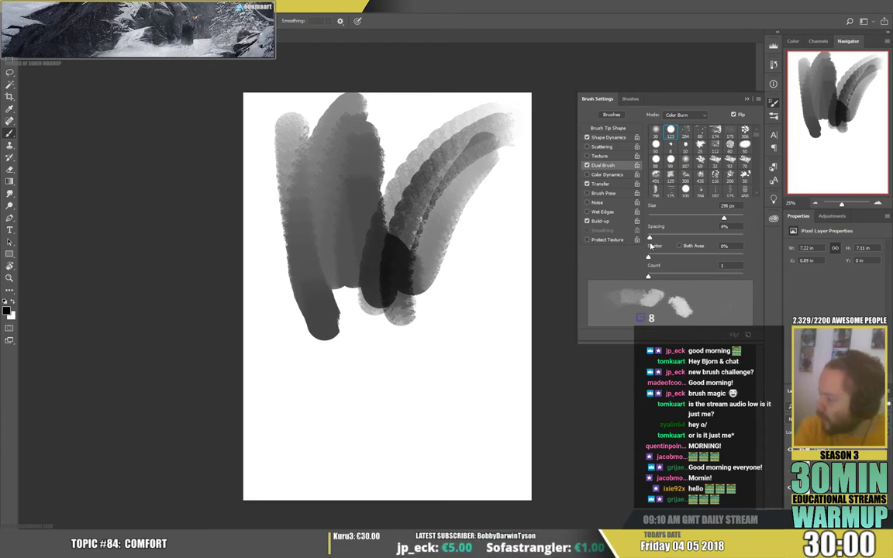
{"action": "mouse_move", "coordinate": [250, 262]}
{"action": "left_mouse_down"}
{"action": "mouse_move", "coordinate": [298, 364]}
{"action": "mouse_move", "coordinate": [447, 486]}
{"action": "left_mouse_up"}
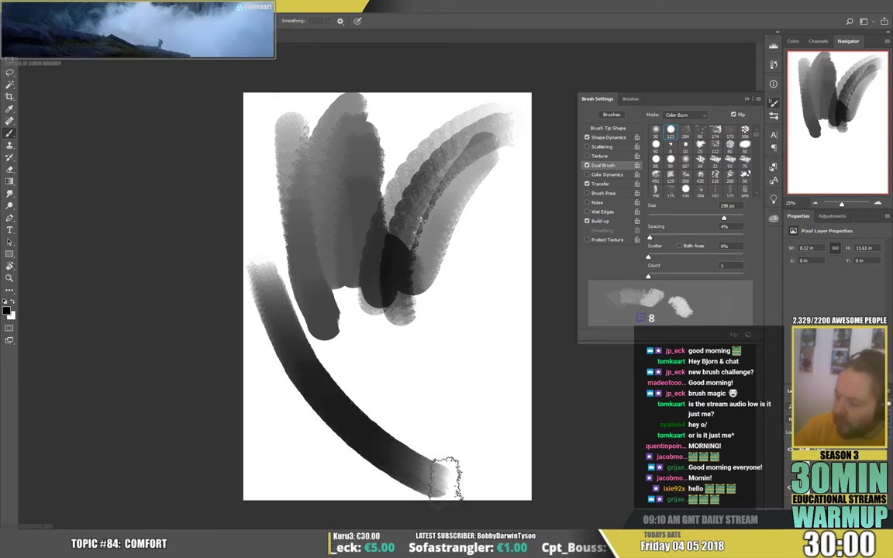
{"action": "left_click_drag", "start_coordinate": [500, 256], "coordinate": [418, 341]}
{"action": "left_click_drag", "start_coordinate": [512, 221], "coordinate": [372, 488]}
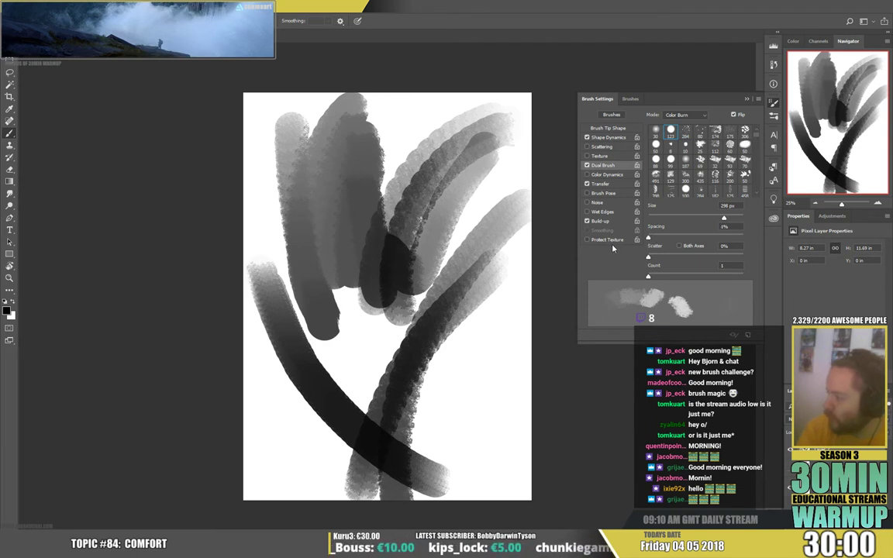
- Reduce the Dual Brush spacing to 1% and paint a long dark diagonal and near-vertical strokes along the lower right
{"action": "left_click_drag", "start_coordinate": [485, 139], "coordinate": [387, 368]}
{"action": "left_click_drag", "start_coordinate": [495, 310], "coordinate": [492, 352]}
{"action": "left_click_drag", "start_coordinate": [478, 394], "coordinate": [473, 502]}
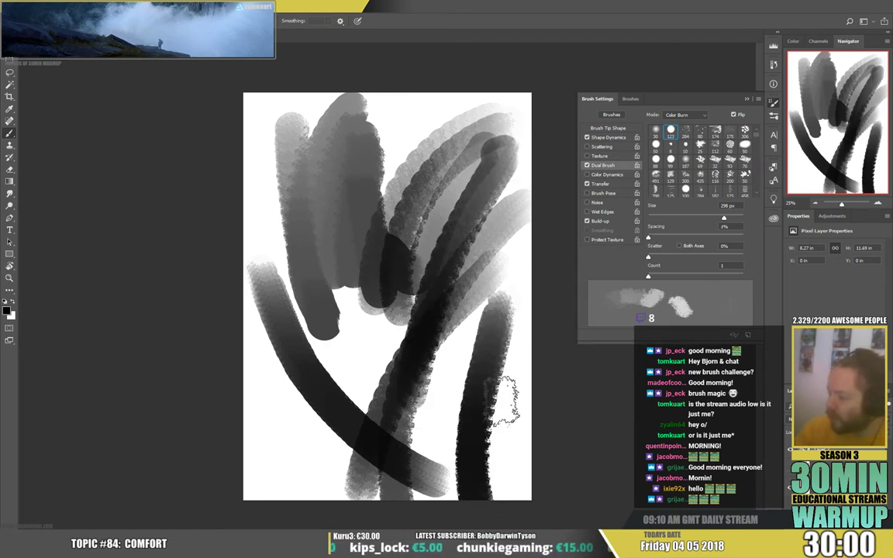
- Paint long overlapping diagonal test strokes across the canvas, trying Dual Brush spacing at 4% and count at 3
{"action": "mouse_move", "coordinate": [510, 277]}
{"action": "left_mouse_down"}
{"action": "mouse_move", "coordinate": [454, 356]}
{"action": "mouse_move", "coordinate": [442, 500]}
{"action": "left_mouse_up"}
{"action": "mouse_move", "coordinate": [458, 213]}
{"action": "left_mouse_down"}
{"action": "mouse_move", "coordinate": [343, 415]}
{"action": "mouse_move", "coordinate": [350, 496]}
{"action": "left_mouse_up"}
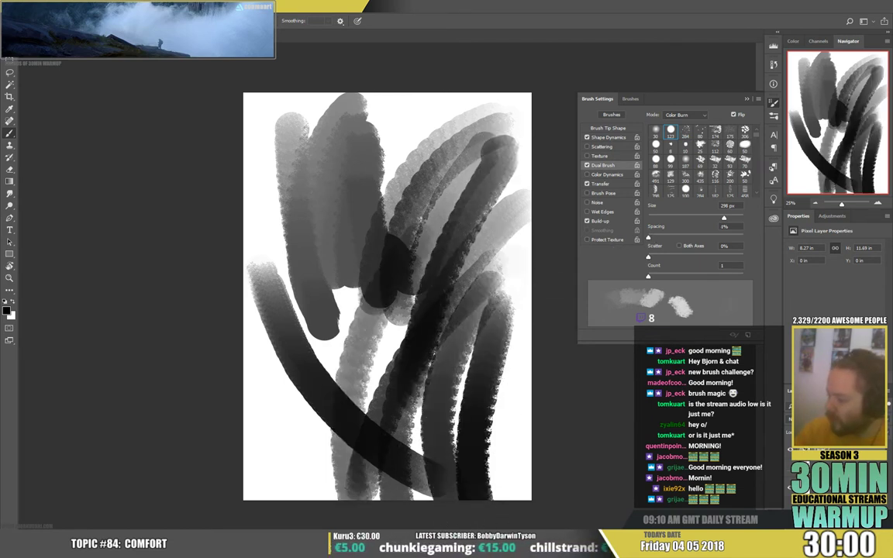
{"action": "left_click_drag", "start_coordinate": [294, 481], "coordinate": [508, 151]}
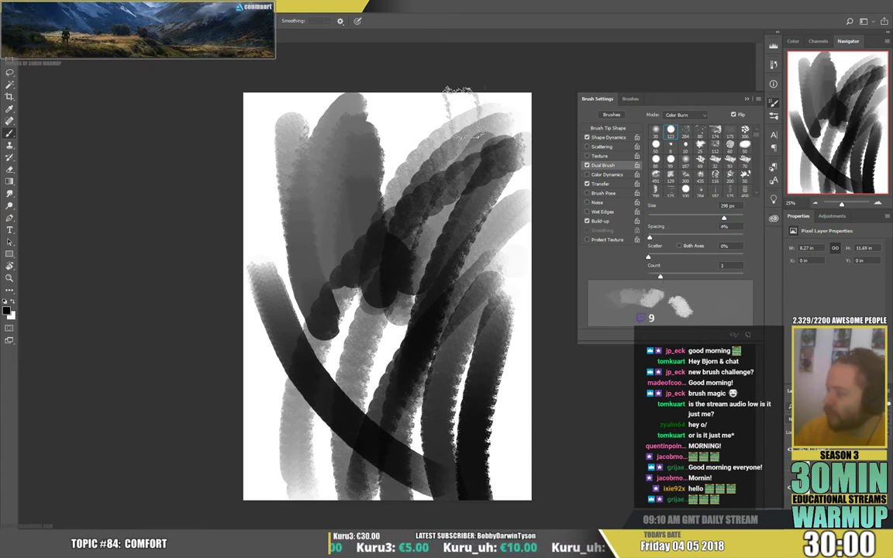
{"action": "mouse_move", "coordinate": [454, 90]}
{"action": "left_mouse_down"}
{"action": "mouse_move", "coordinate": [280, 348]}
{"action": "mouse_move", "coordinate": [248, 379]}
{"action": "left_mouse_up"}
{"action": "mouse_move", "coordinate": [353, 97]}
{"action": "left_mouse_down"}
{"action": "mouse_move", "coordinate": [289, 205]}
{"action": "mouse_move", "coordinate": [267, 496]}
{"action": "left_mouse_up"}
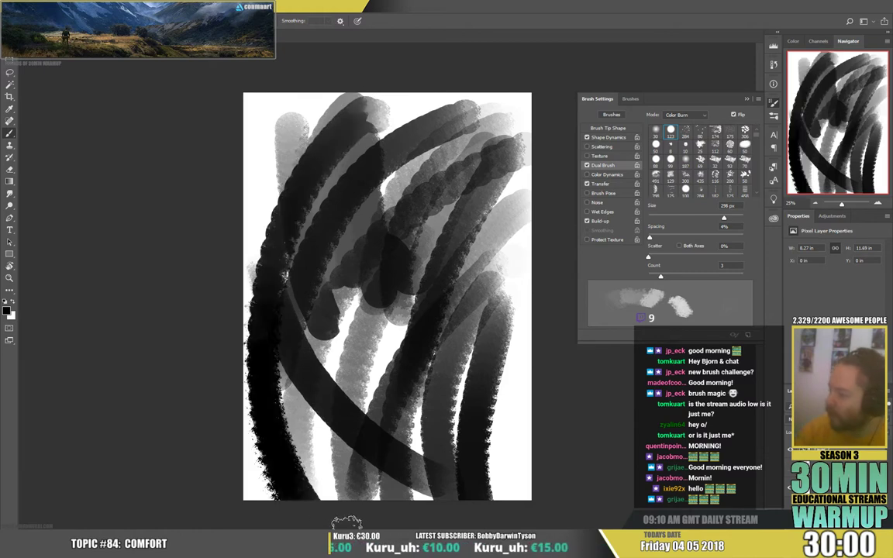
- Set the Dual Brush count to 1, test it with a long stroke down the canvas's left edge, and clear the layer
{"action": "left_click_drag", "start_coordinate": [660, 277], "coordinate": [652, 278]}
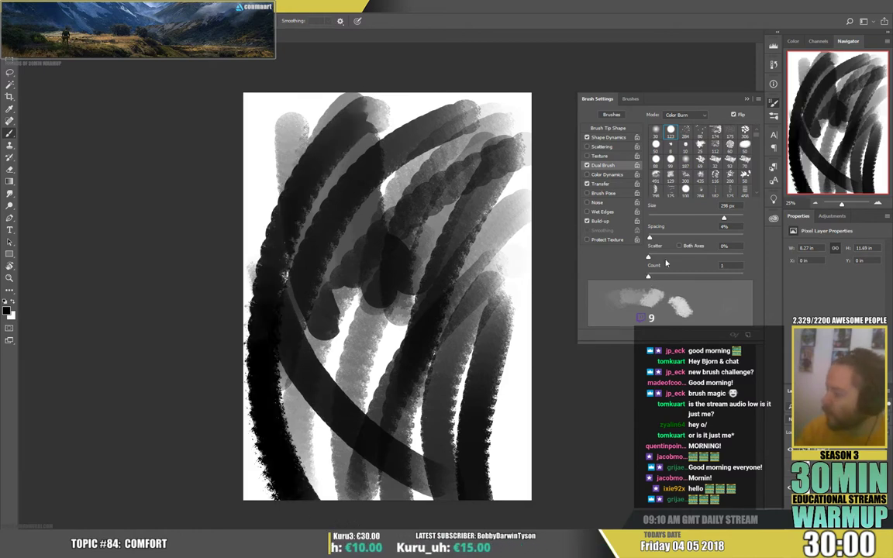
{"action": "mouse_move", "coordinate": [255, 109]}
{"action": "left_mouse_down"}
{"action": "mouse_move", "coordinate": [260, 353]}
{"action": "mouse_move", "coordinate": [287, 469]}
{"action": "left_mouse_up"}
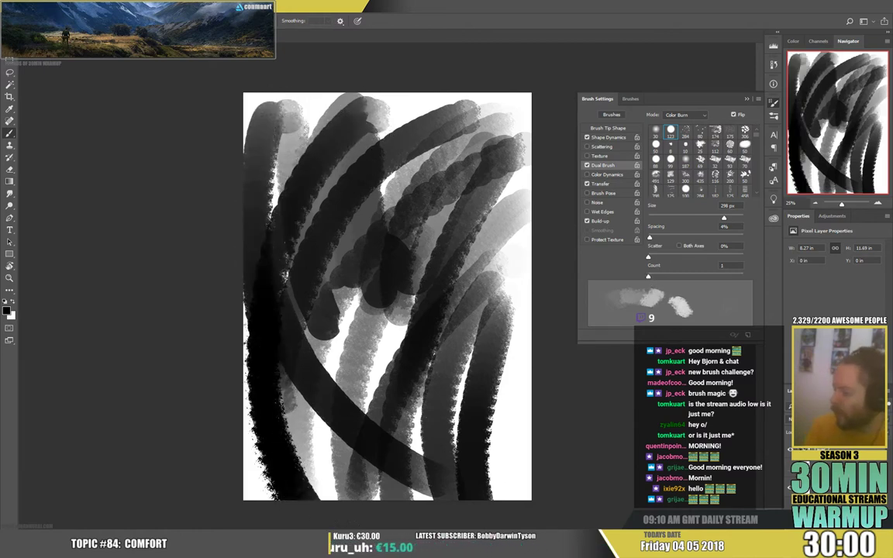
{"action": "key", "text": "ctrl+BackSpace"}
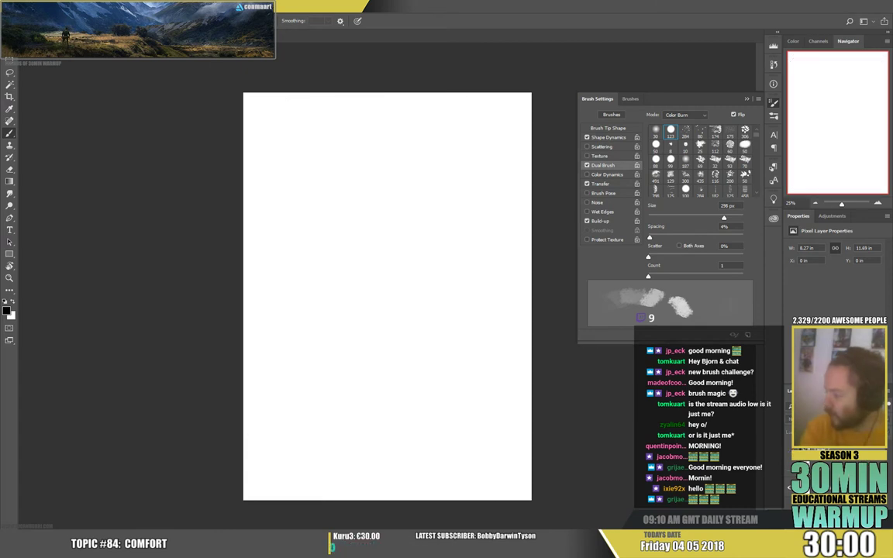
- Save the tuned brush as the preset Sampled Brush 5 5 with tool settings included, and put away the brush settings
{"action": "right_click", "coordinate": [319, 199]}
{"action": "left_click", "coordinate": [586, 155]}
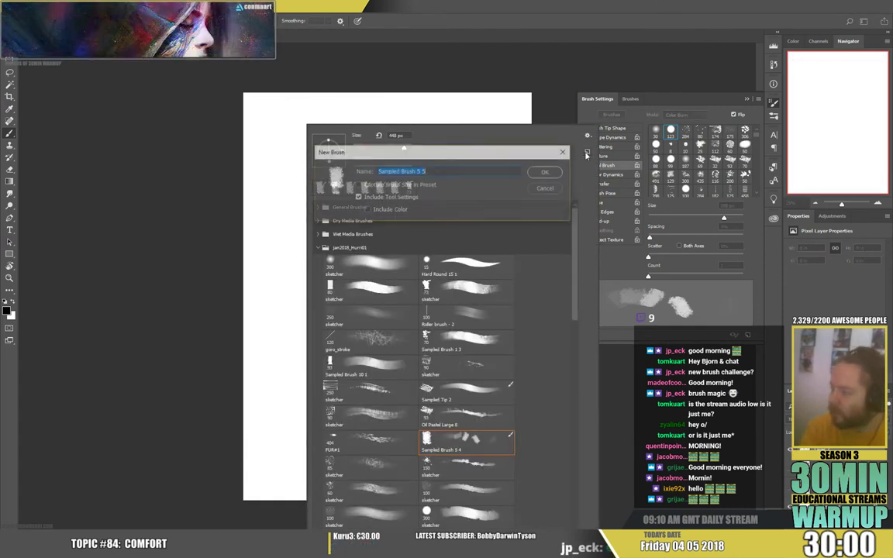
{"action": "key", "text": "Return"}
{"action": "scroll", "coordinate": [459, 375], "scroll_direction": "down", "scroll_amount": 5}
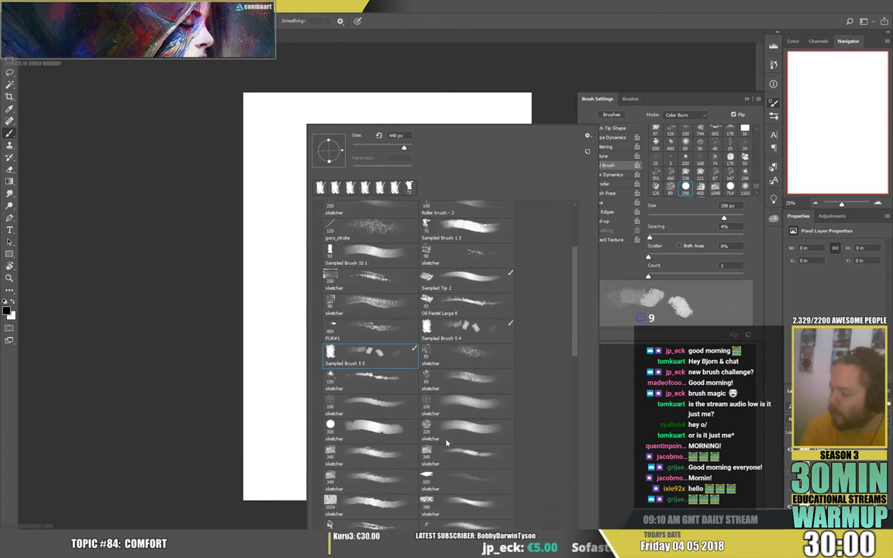
{"action": "scroll", "coordinate": [446, 443], "scroll_direction": "down", "scroll_amount": 10}
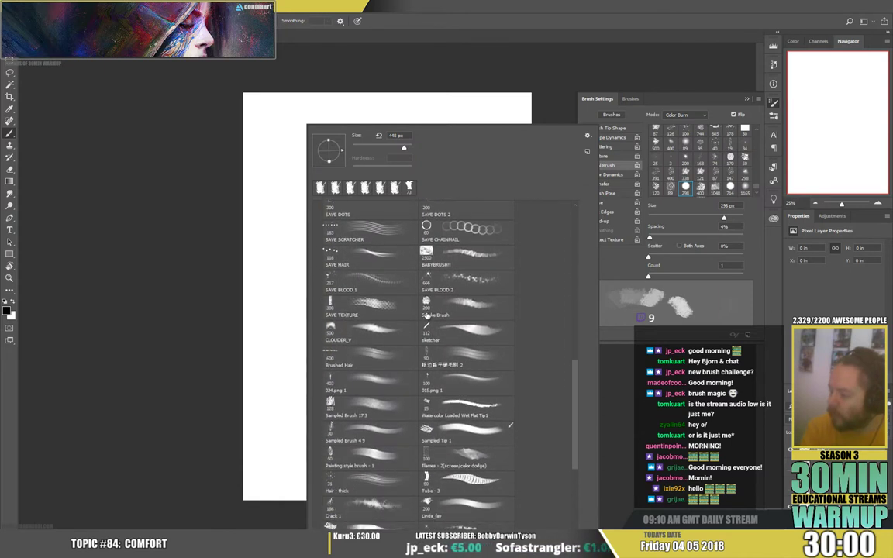
{"action": "scroll", "coordinate": [426, 314], "scroll_direction": "down", "scroll_amount": 2}
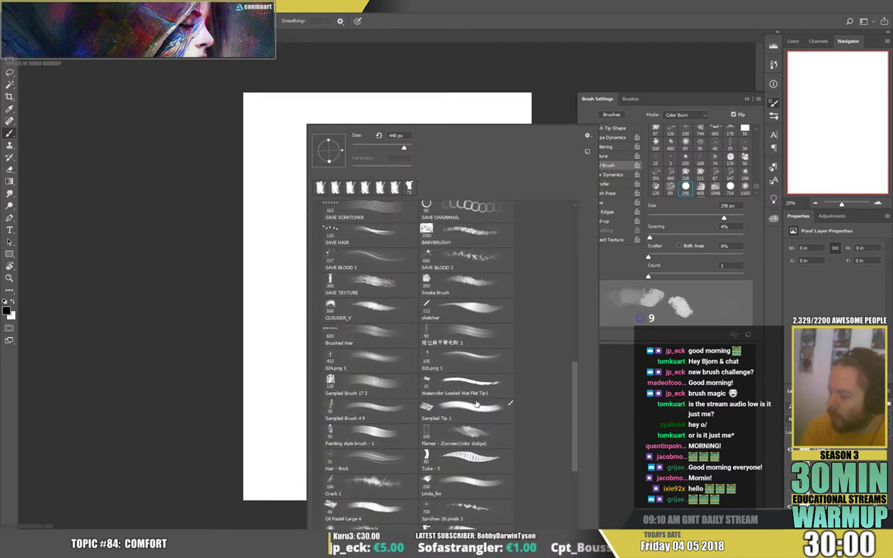
{"action": "scroll", "coordinate": [475, 404], "scroll_direction": "up", "scroll_amount": 10}
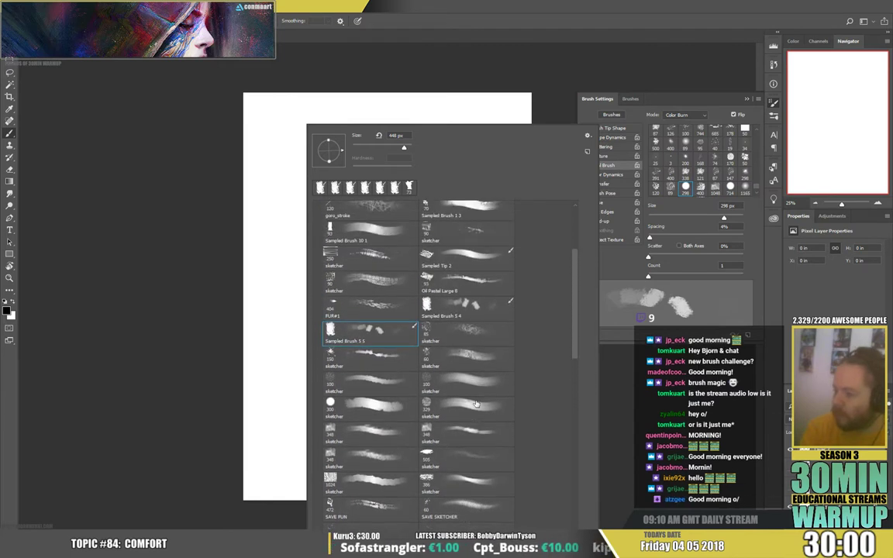
{"action": "scroll", "coordinate": [476, 404], "scroll_direction": "up", "scroll_amount": 1}
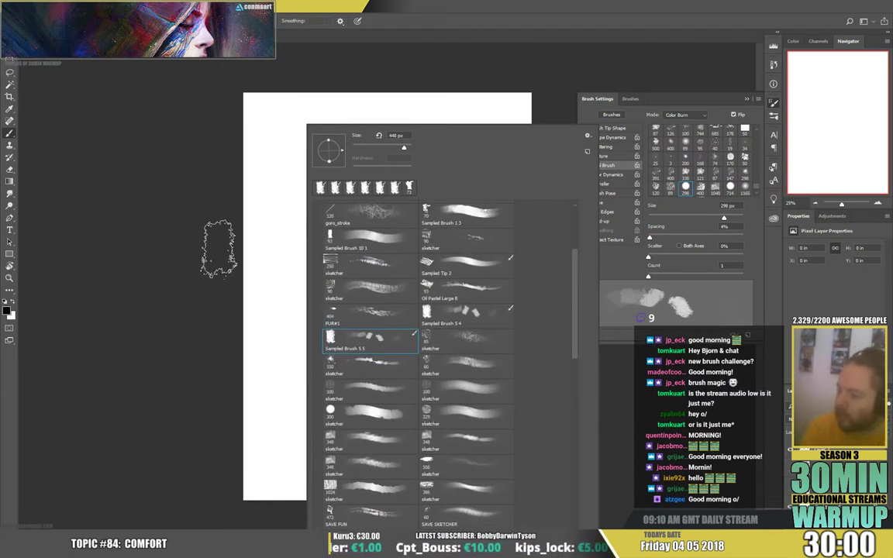
{"action": "left_click", "coordinate": [193, 236]}
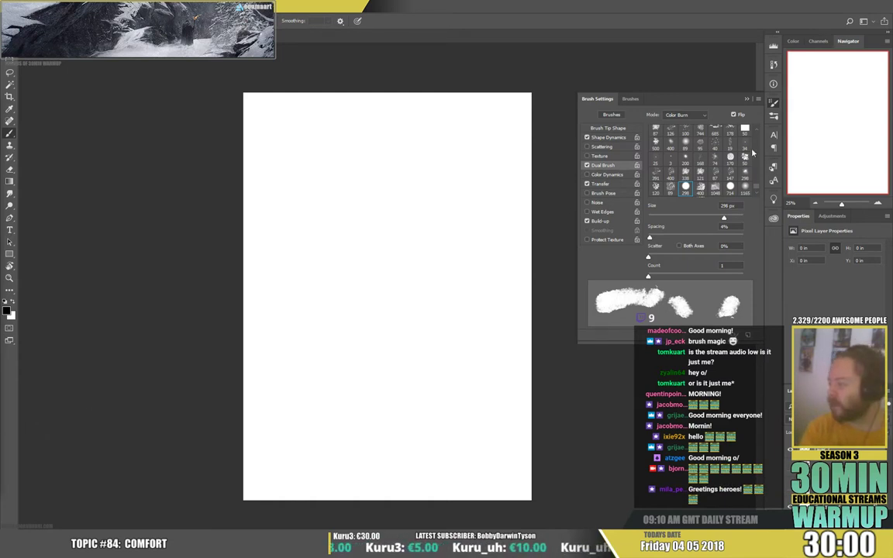
{"action": "left_click", "coordinate": [773, 102]}
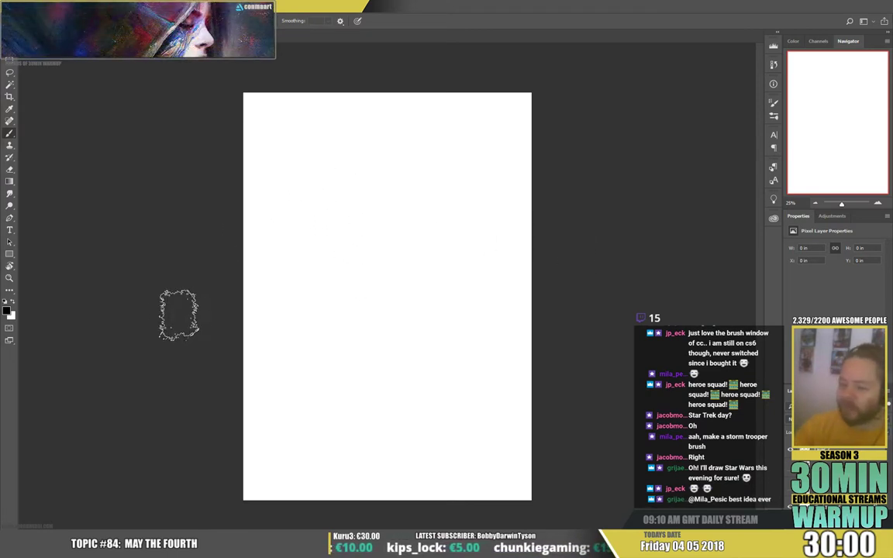
- Fill the canvas with the dark grey sampled from the workspace background and add a new layer
{"action": "left_click", "coordinate": [132, 283], "text": "alt"}
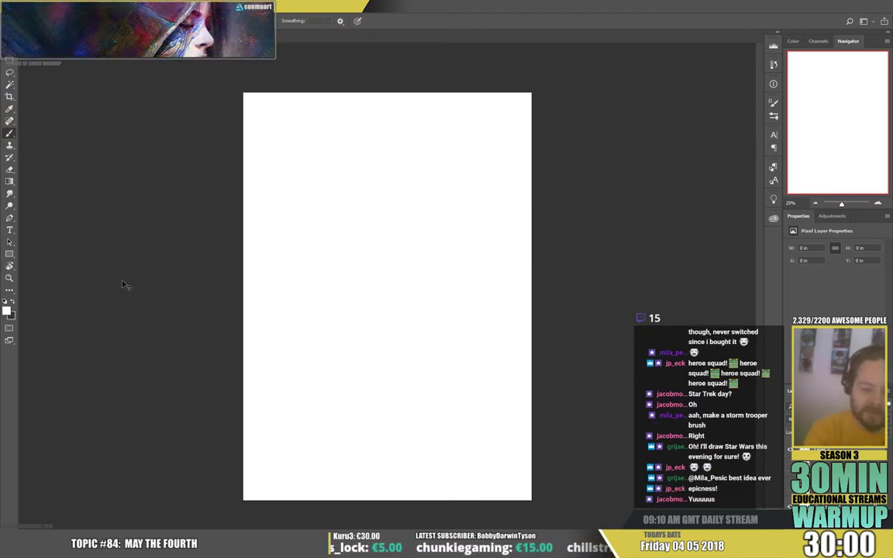
{"action": "key", "text": "alt+BackSpace"}
{"action": "key", "text": "ctrl+alt+shift+n"}
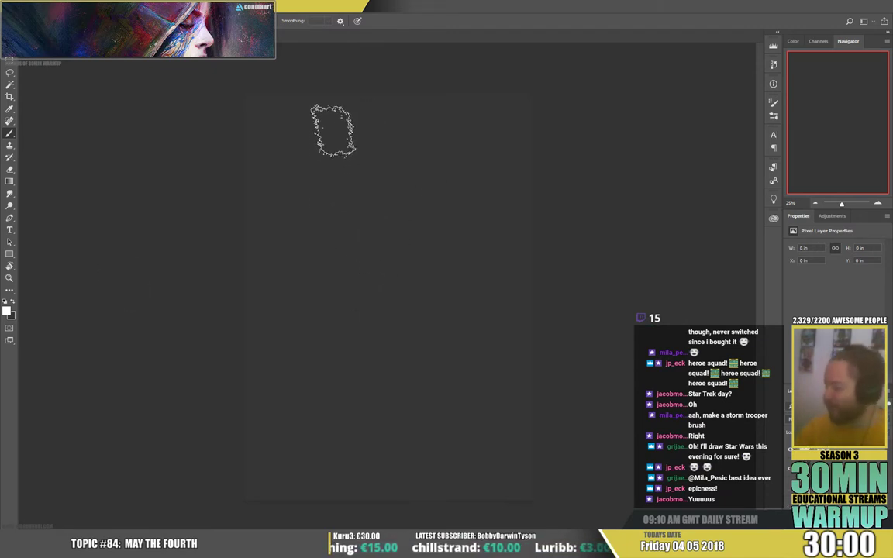
- Block in a Yoda figure with a pale head, wide ears, and darker grey shoulders, arms and lower body
{"action": "mouse_move", "coordinate": [343, 153]}
{"action": "left_mouse_down"}
{"action": "mouse_move", "coordinate": [343, 175]}
{"action": "mouse_move", "coordinate": [349, 158]}
{"action": "mouse_move", "coordinate": [392, 154]}
{"action": "left_mouse_up"}
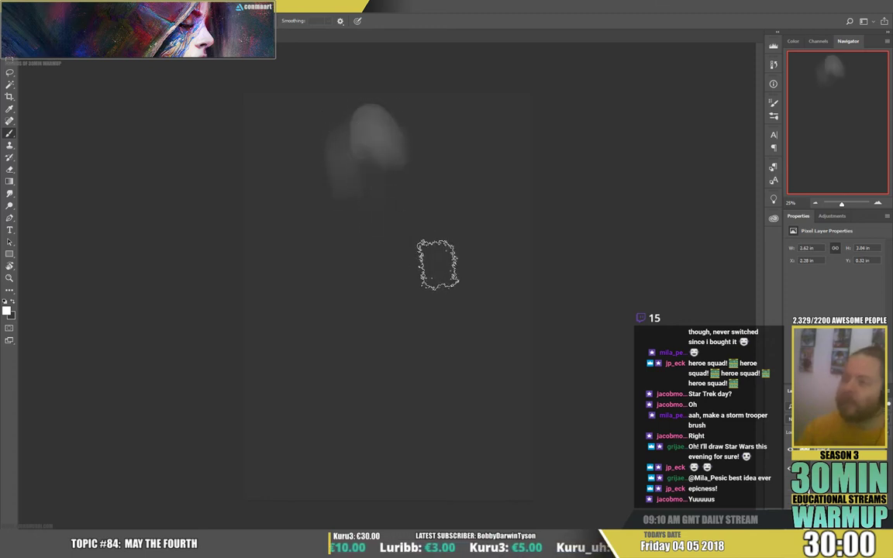
{"action": "mouse_move", "coordinate": [383, 132]}
{"action": "left_mouse_down"}
{"action": "mouse_move", "coordinate": [388, 149]}
{"action": "mouse_move", "coordinate": [349, 210]}
{"action": "mouse_move", "coordinate": [346, 150]}
{"action": "mouse_move", "coordinate": [359, 239]}
{"action": "mouse_move", "coordinate": [318, 141]}
{"action": "mouse_move", "coordinate": [420, 140]}
{"action": "mouse_move", "coordinate": [376, 167]}
{"action": "mouse_move", "coordinate": [418, 193]}
{"action": "mouse_move", "coordinate": [308, 338]}
{"action": "mouse_move", "coordinate": [338, 262]}
{"action": "mouse_move", "coordinate": [410, 179]}
{"action": "mouse_move", "coordinate": [414, 235]}
{"action": "mouse_move", "coordinate": [470, 240]}
{"action": "mouse_move", "coordinate": [511, 219]}
{"action": "mouse_move", "coordinate": [484, 352]}
{"action": "mouse_move", "coordinate": [492, 309]}
{"action": "mouse_move", "coordinate": [453, 364]}
{"action": "left_mouse_up"}
{"action": "left_click", "coordinate": [481, 248], "text": "alt"}
{"action": "mouse_move", "coordinate": [427, 247]}
{"action": "left_mouse_down"}
{"action": "mouse_move", "coordinate": [442, 331]}
{"action": "mouse_move", "coordinate": [381, 265]}
{"action": "mouse_move", "coordinate": [342, 360]}
{"action": "mouse_move", "coordinate": [317, 355]}
{"action": "mouse_move", "coordinate": [299, 388]}
{"action": "mouse_move", "coordinate": [398, 289]}
{"action": "mouse_move", "coordinate": [449, 443]}
{"action": "left_mouse_up"}
{"action": "mouse_move", "coordinate": [402, 171]}
{"action": "left_mouse_down"}
{"action": "mouse_move", "coordinate": [529, 97]}
{"action": "mouse_move", "coordinate": [256, 167]}
{"action": "mouse_move", "coordinate": [308, 195]}
{"action": "mouse_move", "coordinate": [257, 159]}
{"action": "left_mouse_up"}
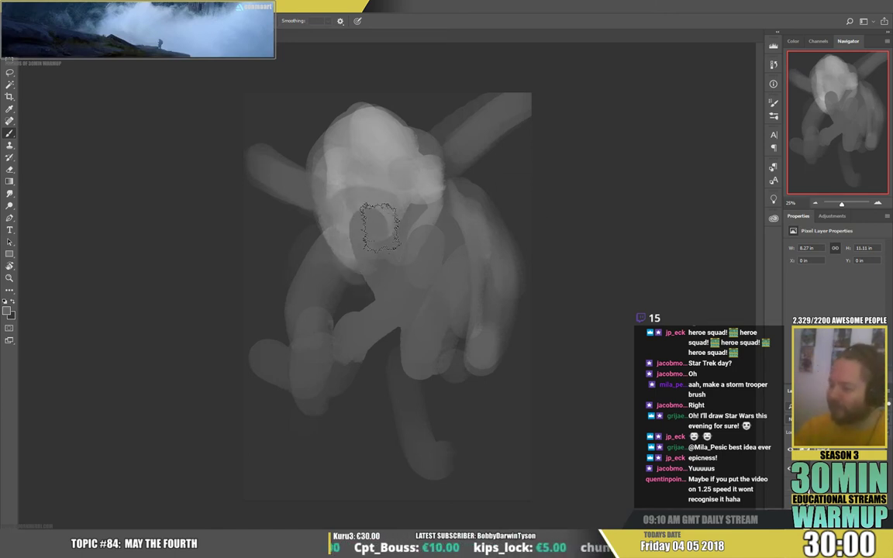
- Define the lower face and fill the chest below the chin with dark strokes in sampled greys
{"action": "mouse_move", "coordinate": [380, 228]}
{"action": "left_mouse_down"}
{"action": "mouse_move", "coordinate": [353, 220]}
{"action": "mouse_move", "coordinate": [373, 234]}
{"action": "mouse_move", "coordinate": [319, 259]}
{"action": "mouse_move", "coordinate": [340, 302]}
{"action": "mouse_move", "coordinate": [363, 321]}
{"action": "mouse_move", "coordinate": [402, 290]}
{"action": "left_mouse_up"}
{"action": "left_click", "coordinate": [353, 297], "text": "alt"}
{"action": "left_click", "coordinate": [322, 265], "text": "alt"}
{"action": "mouse_move", "coordinate": [332, 288]}
{"action": "left_mouse_down"}
{"action": "mouse_move", "coordinate": [397, 292]}
{"action": "mouse_move", "coordinate": [419, 271]}
{"action": "mouse_move", "coordinate": [345, 309]}
{"action": "mouse_move", "coordinate": [317, 249]}
{"action": "left_mouse_up"}
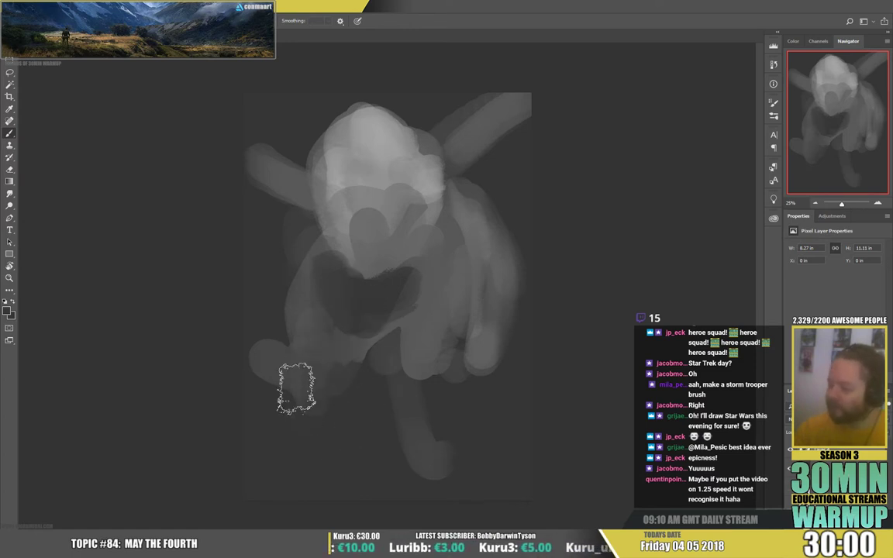
- Darken the lower body and legs, and carve the outer contours of both shoulders with background tones
{"action": "left_click_drag", "start_coordinate": [419, 342], "coordinate": [438, 426]}
{"action": "left_click_drag", "start_coordinate": [459, 356], "coordinate": [449, 418]}
{"action": "left_click", "coordinate": [423, 339], "text": "alt"}
{"action": "left_click_drag", "start_coordinate": [390, 375], "coordinate": [331, 360]}
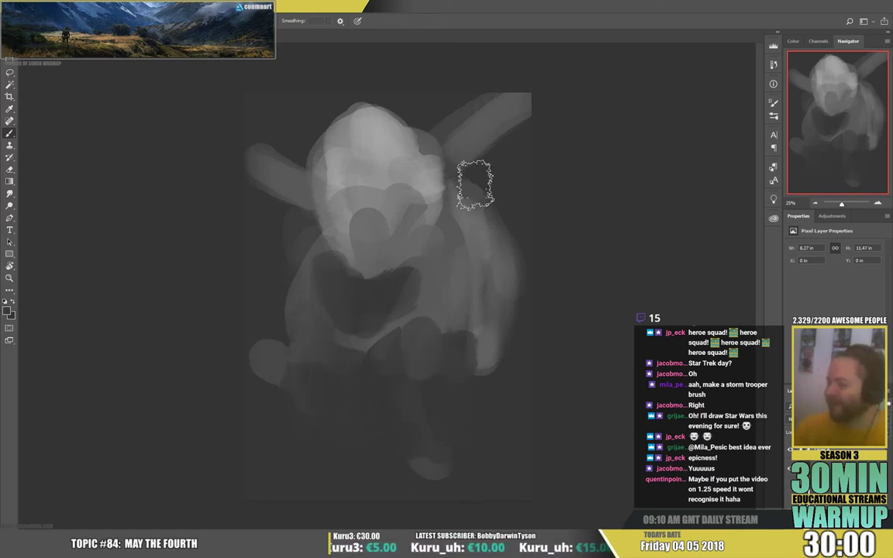
{"action": "mouse_move", "coordinate": [473, 183]}
{"action": "left_mouse_down"}
{"action": "mouse_move", "coordinate": [486, 223]}
{"action": "mouse_move", "coordinate": [530, 266]}
{"action": "left_mouse_up"}
{"action": "left_click_drag", "start_coordinate": [265, 358], "coordinate": [252, 308]}
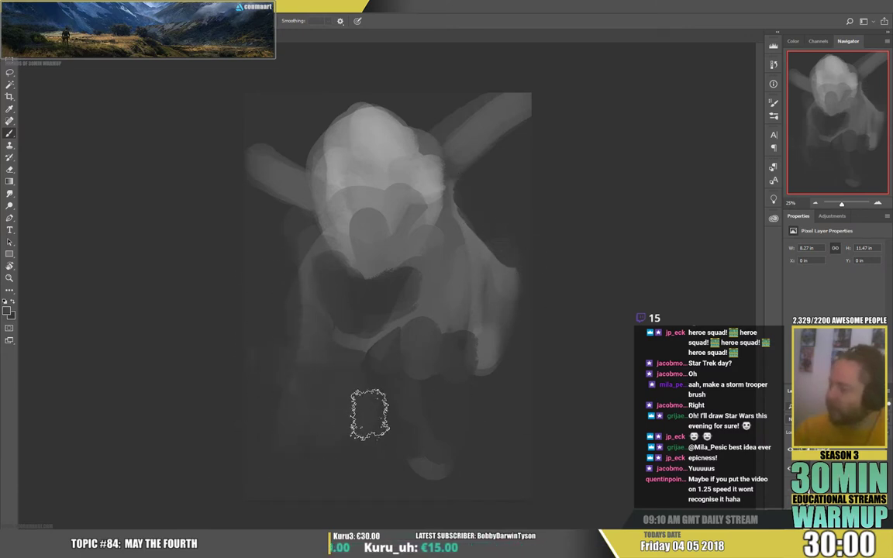
- Cut both ears into tapered, pointed shapes with sampled background grey and darken the right ear
{"action": "mouse_move", "coordinate": [287, 144]}
{"action": "left_mouse_down"}
{"action": "mouse_move", "coordinate": [260, 116]}
{"action": "mouse_move", "coordinate": [295, 141]}
{"action": "left_mouse_up"}
{"action": "left_click", "coordinate": [301, 100], "text": "alt"}
{"action": "left_click_drag", "start_coordinate": [269, 230], "coordinate": [248, 189]}
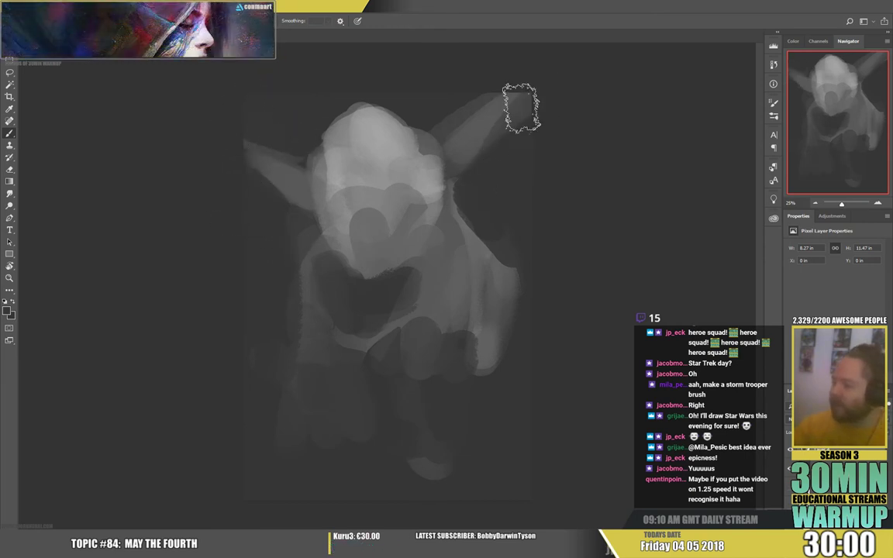
{"action": "mouse_move", "coordinate": [463, 179]}
{"action": "left_mouse_down"}
{"action": "mouse_move", "coordinate": [457, 203]}
{"action": "mouse_move", "coordinate": [482, 183]}
{"action": "left_mouse_up"}
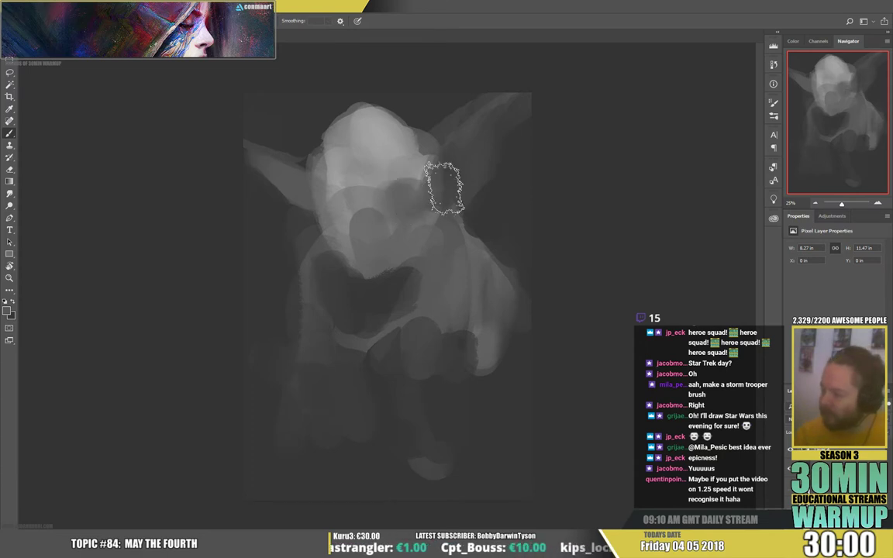
- Set the brush size to 174 px and paint the dark left eye socket
{"action": "right_click", "coordinate": [403, 176]}
{"action": "left_click", "coordinate": [538, 147]}
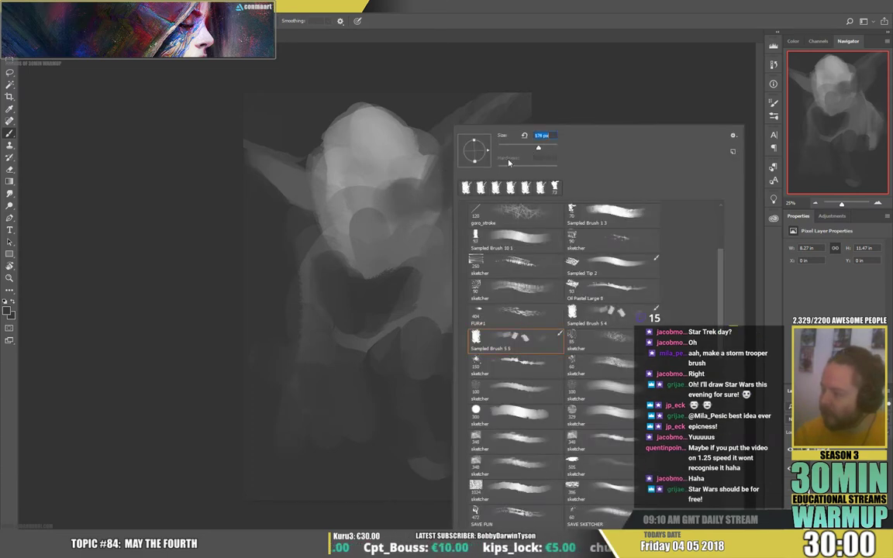
{"action": "mouse_move", "coordinate": [350, 202]}
{"action": "left_mouse_down"}
{"action": "mouse_move", "coordinate": [324, 197]}
{"action": "mouse_move", "coordinate": [349, 199]}
{"action": "mouse_move", "coordinate": [349, 214]}
{"action": "mouse_move", "coordinate": [328, 193]}
{"action": "mouse_move", "coordinate": [321, 203]}
{"action": "mouse_move", "coordinate": [340, 214]}
{"action": "left_mouse_up"}
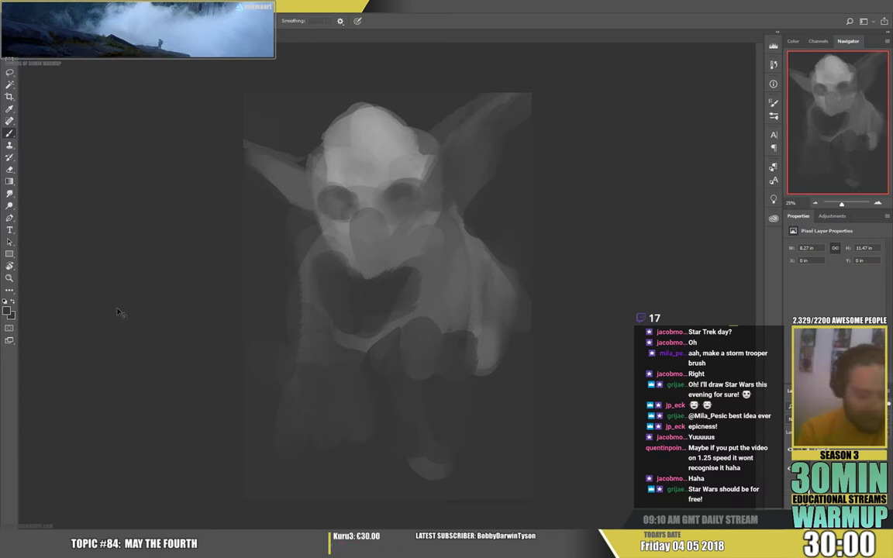
- Paste the copied Yoda photo into a new document and place its window beside the painting as reference
{"action": "key", "text": "ctrl+n"}
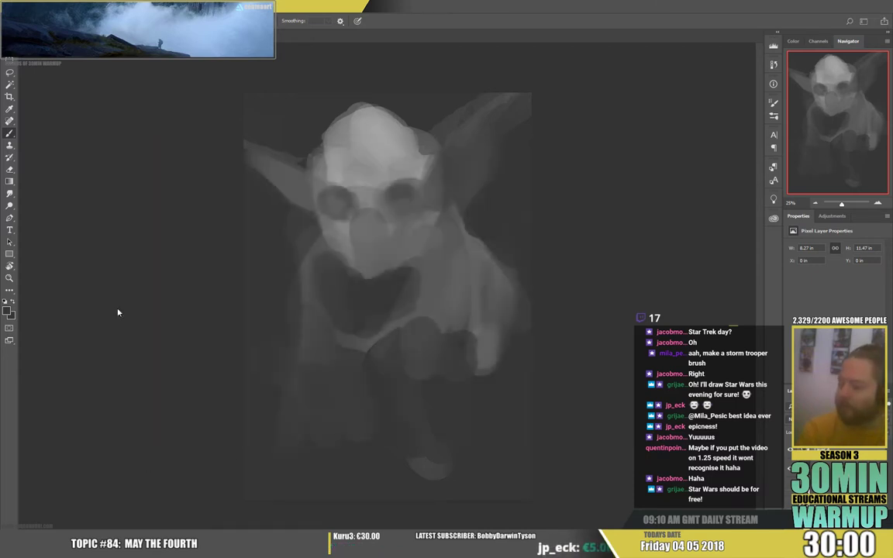
{"action": "key", "text": "ctrl+v"}
{"action": "mouse_move", "coordinate": [164, 37]}
{"action": "left_mouse_down"}
{"action": "mouse_move", "coordinate": [402, 136]}
{"action": "mouse_move", "coordinate": [330, 143]}
{"action": "mouse_move", "coordinate": [521, 107]}
{"action": "mouse_move", "coordinate": [660, 57]}
{"action": "left_mouse_up"}
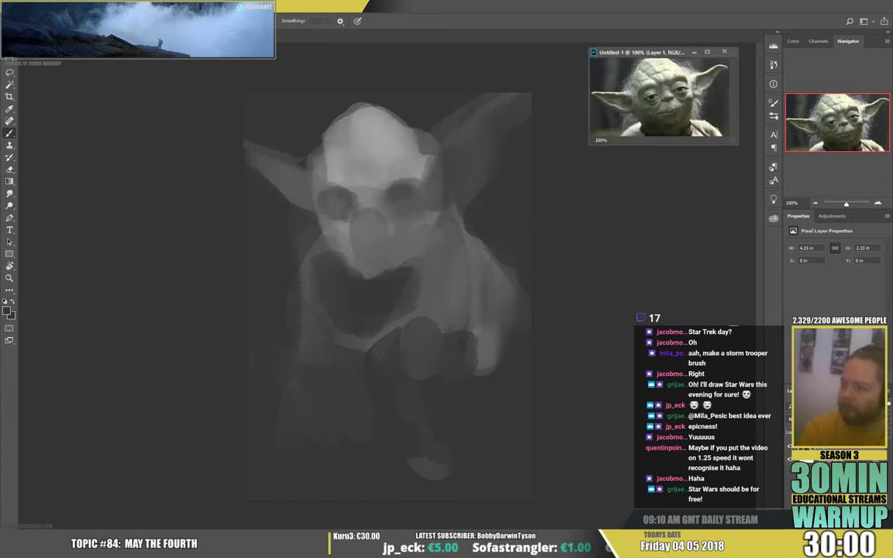
- Flip the Yoda reference image horizontally and return to the painting
{"action": "left_click", "coordinate": [56, 6]}
{"action": "mouse_move", "coordinate": [70, 89]}
{"action": "left_click", "coordinate": [199, 134]}
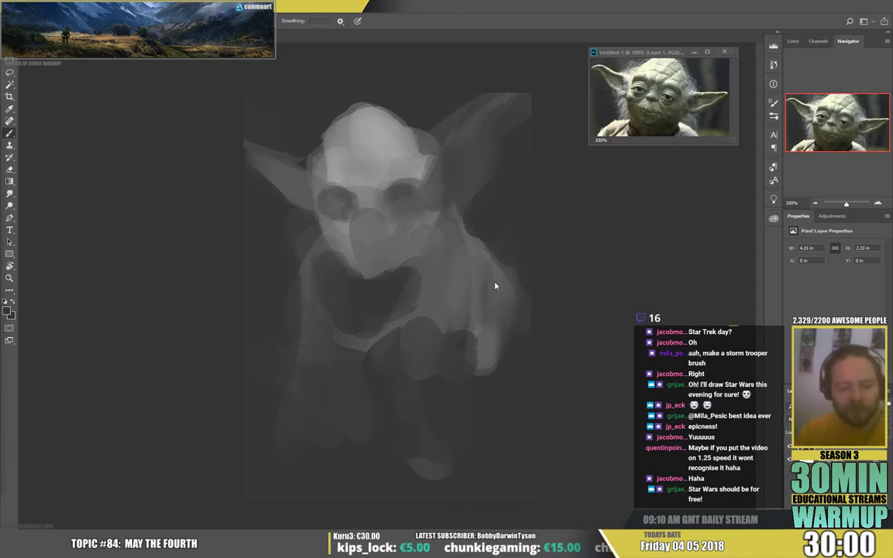
{"action": "left_click", "coordinate": [360, 288]}
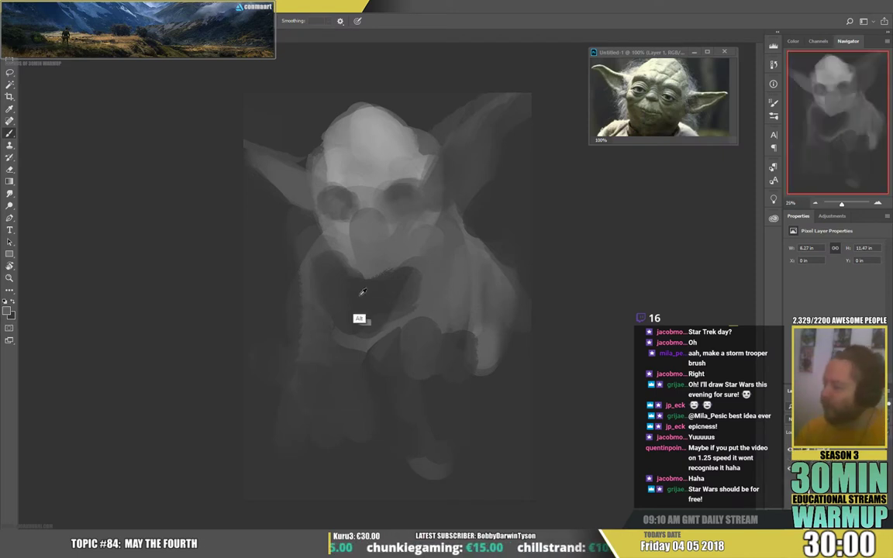
- Reshape the chin with sampled dark grey and paint the nose with a bright tip and a dark shadow beneath
{"action": "left_click", "coordinate": [361, 292], "text": "alt"}
{"action": "mouse_move", "coordinate": [369, 274]}
{"action": "left_mouse_down"}
{"action": "mouse_move", "coordinate": [398, 268]}
{"action": "mouse_move", "coordinate": [355, 275]}
{"action": "mouse_move", "coordinate": [402, 267]}
{"action": "mouse_move", "coordinate": [387, 275]}
{"action": "mouse_move", "coordinate": [407, 197]}
{"action": "mouse_move", "coordinate": [368, 229]}
{"action": "mouse_move", "coordinate": [376, 223]}
{"action": "mouse_move", "coordinate": [367, 222]}
{"action": "mouse_move", "coordinate": [378, 162]}
{"action": "mouse_move", "coordinate": [370, 220]}
{"action": "left_mouse_up"}
{"action": "left_click", "coordinate": [381, 168], "text": "alt"}
{"action": "left_click", "coordinate": [387, 130], "text": "alt"}
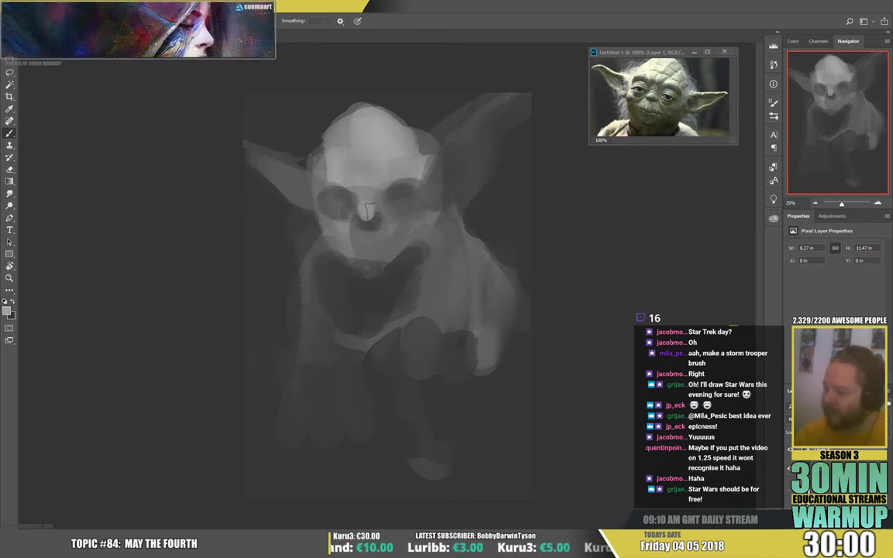
- Reduce the brush size and add lighter eyelids and dark accents to the eyes
{"action": "right_click", "coordinate": [372, 211]}
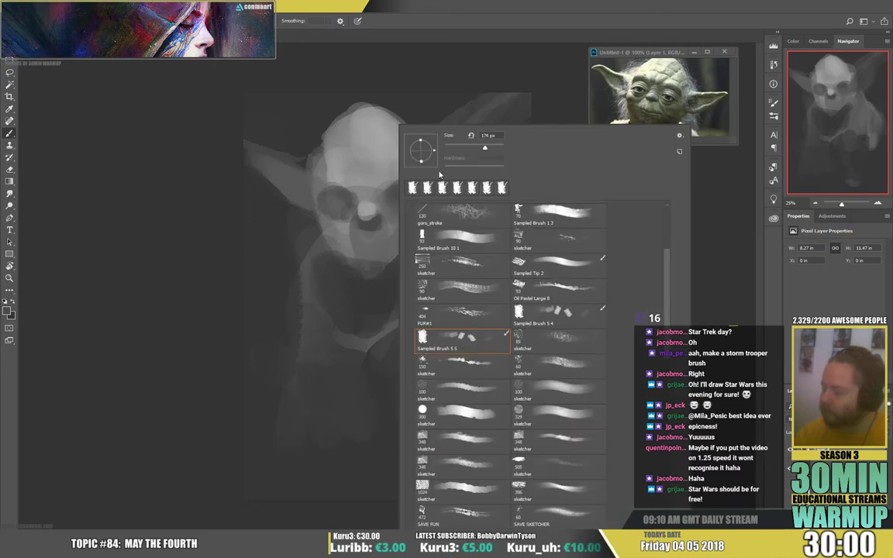
{"action": "key", "text": "Return"}
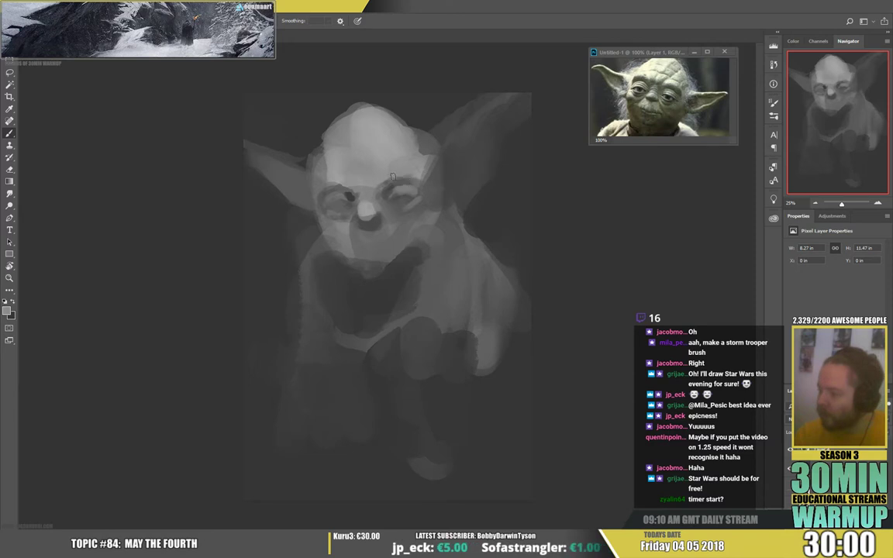
- Enlarge the brush, round out the upper right of the skull, and add a faint horizontal stroke left of the head
{"action": "right_click", "coordinate": [451, 161]}
{"action": "left_click", "coordinate": [386, 107]}
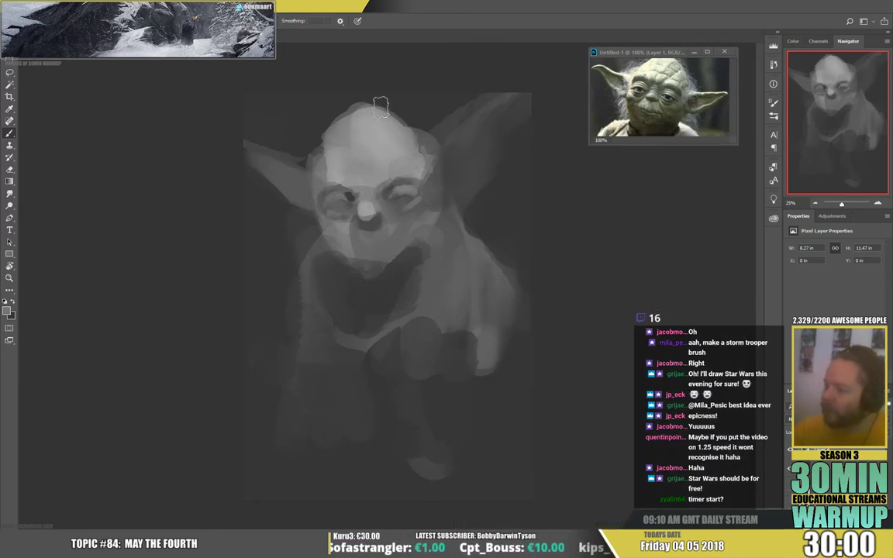
{"action": "left_click_drag", "start_coordinate": [387, 115], "coordinate": [409, 132]}
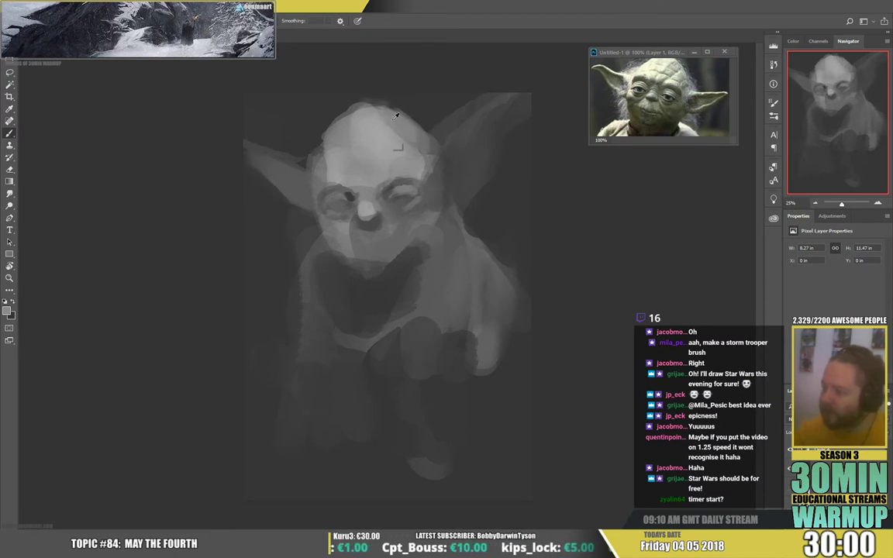
{"action": "left_click", "coordinate": [396, 116], "text": "alt"}
{"action": "left_click_drag", "start_coordinate": [268, 114], "coordinate": [330, 113]}
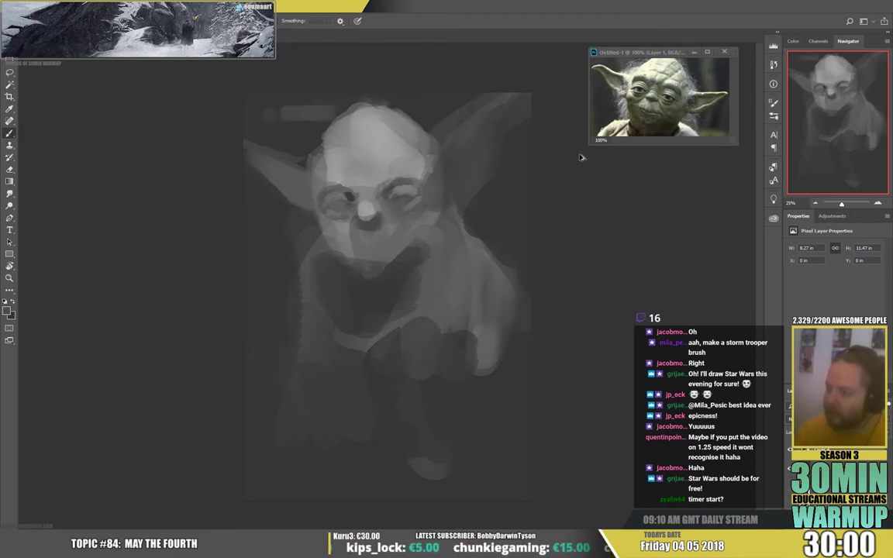
- Undo the faint horizontal stroke beside the head and reshape the upper left edge of the skull with sampled grey
{"action": "key", "text": "ctrl+z"}
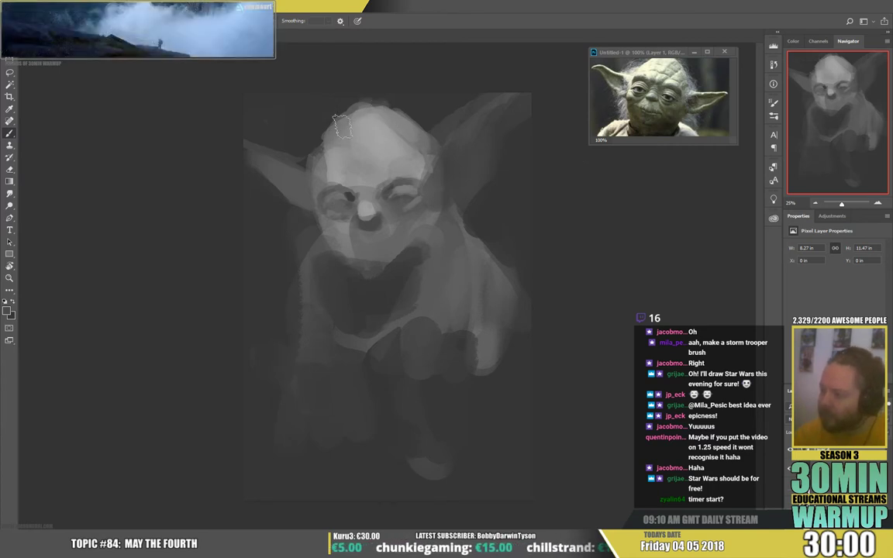
{"action": "key", "text": "alt"}
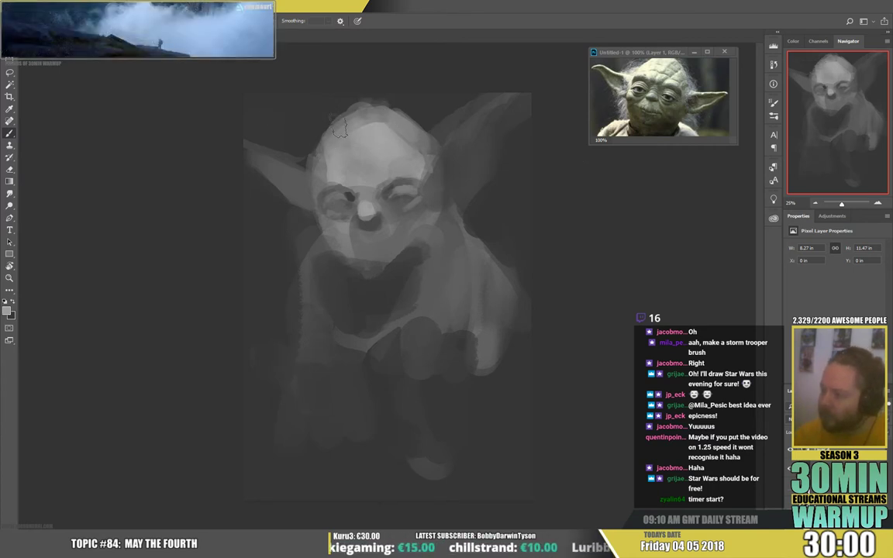
{"action": "left_click_drag", "start_coordinate": [339, 128], "coordinate": [320, 150]}
- Block in light grey fingers on the front hand and a lighter robe plane on the right shoulder
{"action": "key", "text": "alt"}
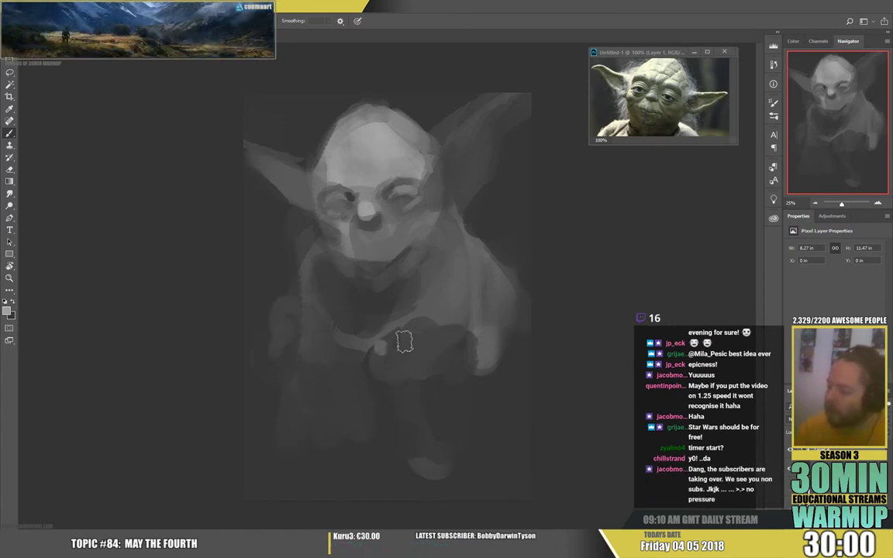
{"action": "mouse_move", "coordinate": [405, 340]}
{"action": "left_mouse_down"}
{"action": "mouse_move", "coordinate": [436, 360]}
{"action": "mouse_move", "coordinate": [435, 345]}
{"action": "mouse_move", "coordinate": [441, 352]}
{"action": "mouse_move", "coordinate": [424, 334]}
{"action": "mouse_move", "coordinate": [442, 330]}
{"action": "mouse_move", "coordinate": [416, 336]}
{"action": "mouse_move", "coordinate": [451, 355]}
{"action": "left_mouse_up"}
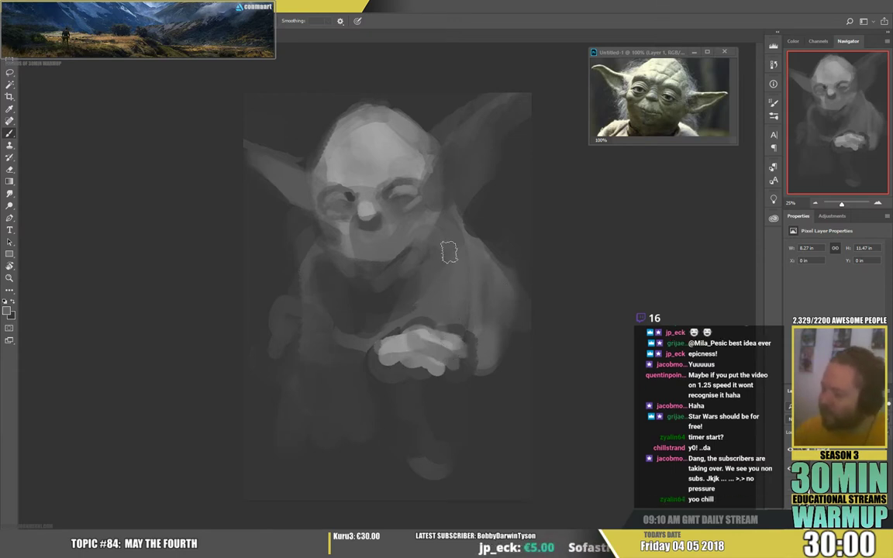
{"action": "left_click", "coordinate": [430, 337], "text": "alt"}
{"action": "mouse_move", "coordinate": [456, 246]}
{"action": "left_mouse_down"}
{"action": "mouse_move", "coordinate": [444, 286]}
{"action": "mouse_move", "coordinate": [462, 260]}
{"action": "mouse_move", "coordinate": [463, 232]}
{"action": "mouse_move", "coordinate": [455, 252]}
{"action": "mouse_move", "coordinate": [465, 254]}
{"action": "mouse_move", "coordinate": [435, 285]}
{"action": "mouse_move", "coordinate": [445, 265]}
{"action": "mouse_move", "coordinate": [456, 304]}
{"action": "mouse_move", "coordinate": [480, 250]}
{"action": "mouse_move", "coordinate": [497, 285]}
{"action": "mouse_move", "coordinate": [517, 280]}
{"action": "mouse_move", "coordinate": [512, 290]}
{"action": "mouse_move", "coordinate": [498, 284]}
{"action": "mouse_move", "coordinate": [504, 321]}
{"action": "mouse_move", "coordinate": [484, 369]}
{"action": "mouse_move", "coordinate": [515, 346]}
{"action": "mouse_move", "coordinate": [468, 406]}
{"action": "left_mouse_up"}
{"action": "left_click", "coordinate": [457, 304], "text": "alt"}
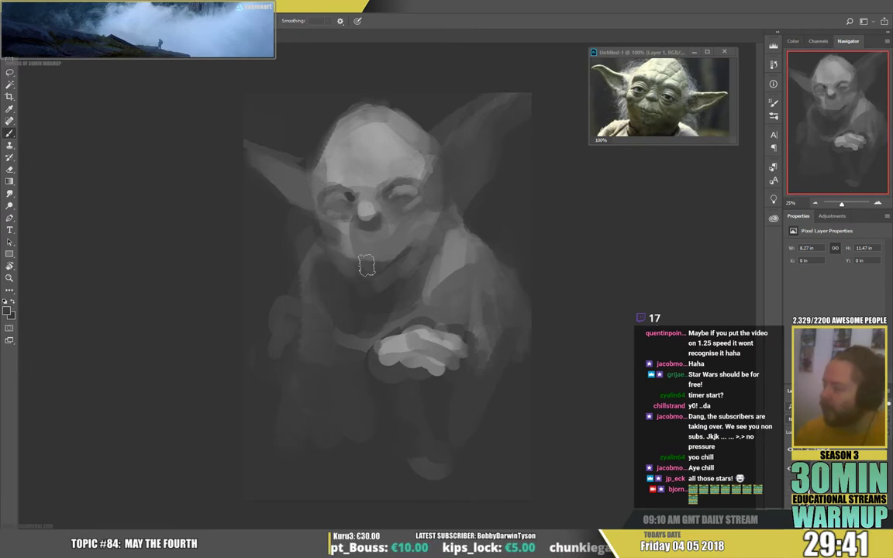
- Model the left cheek with sampled greys, adding a dark shadow at the corner of the mouth
{"action": "left_click", "coordinate": [259, 231], "text": "alt"}
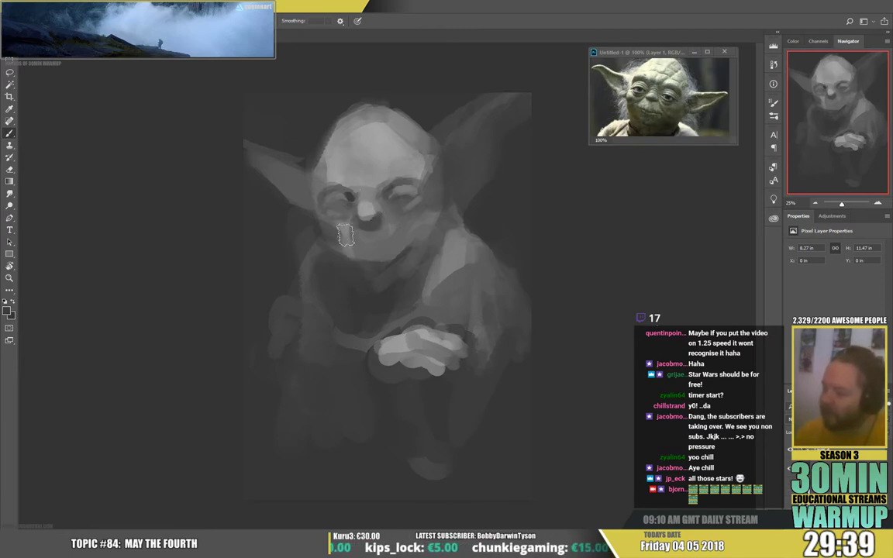
{"action": "mouse_move", "coordinate": [342, 234]}
{"action": "left_mouse_down"}
{"action": "mouse_move", "coordinate": [333, 230]}
{"action": "mouse_move", "coordinate": [337, 222]}
{"action": "left_mouse_up"}
{"action": "left_click", "coordinate": [339, 225], "text": "alt"}
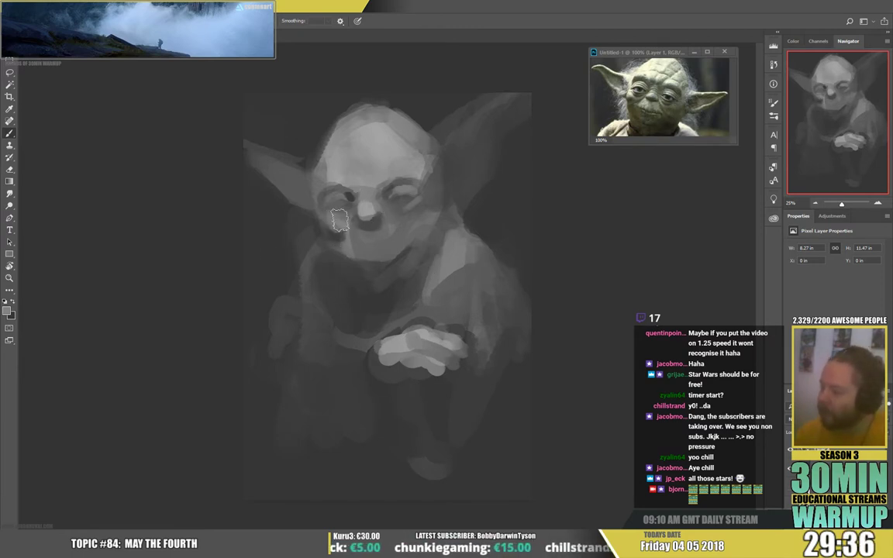
- Reduce the brush size and paint loose hair wisps around both ears with sampled greys
{"action": "right_click", "coordinate": [381, 165]}
{"action": "left_click_drag", "start_coordinate": [479, 147], "coordinate": [464, 148]}
{"action": "left_click", "coordinate": [374, 180], "text": "alt"}
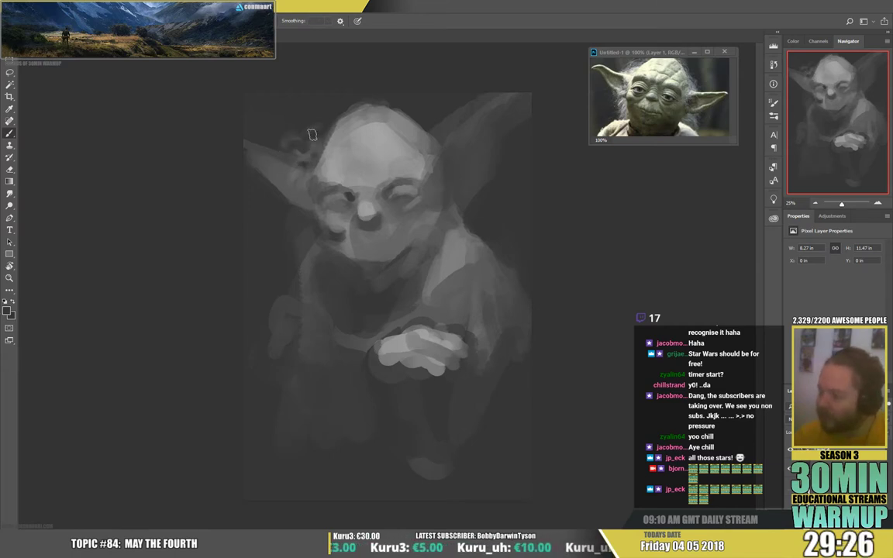
{"action": "left_click", "coordinate": [310, 174], "text": "alt"}
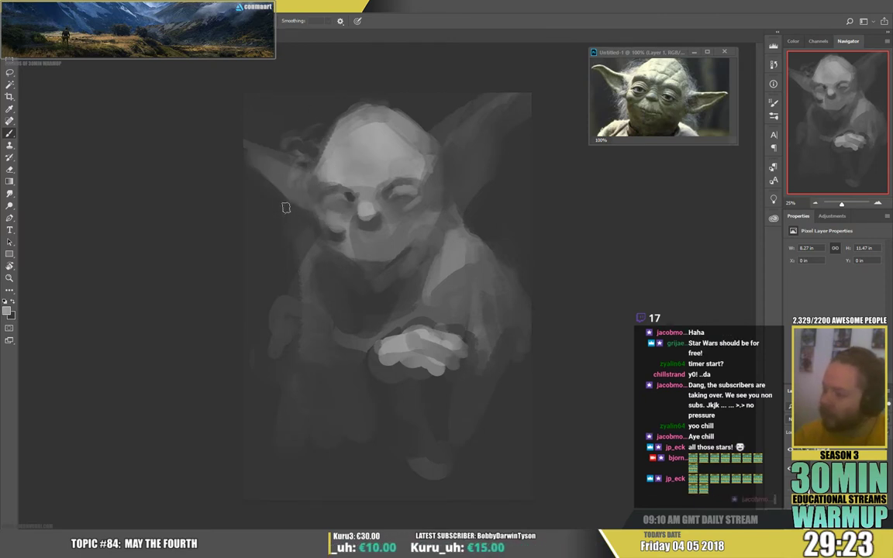
{"action": "left_click", "coordinate": [276, 249], "text": "alt"}
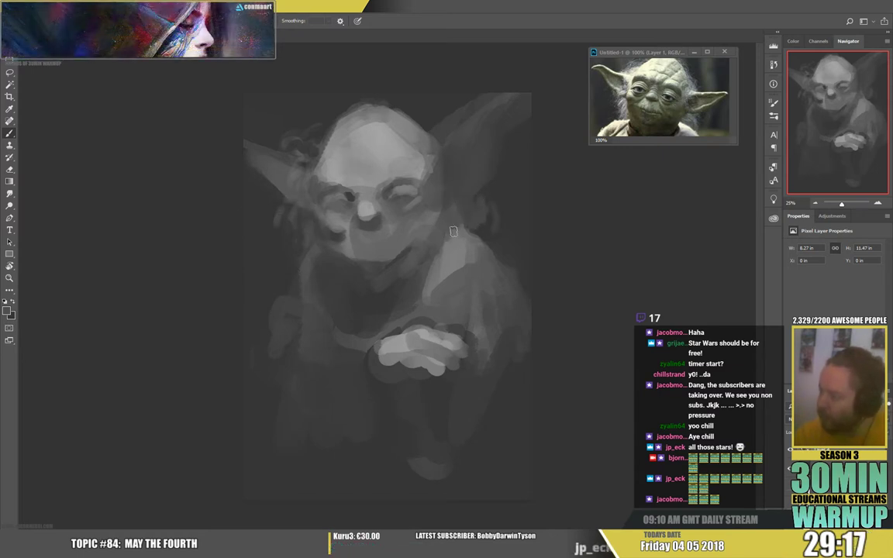
- Add hair wisps beside the upper right of the skull and clean up the top of the head
{"action": "left_click", "coordinate": [424, 133], "text": "alt"}
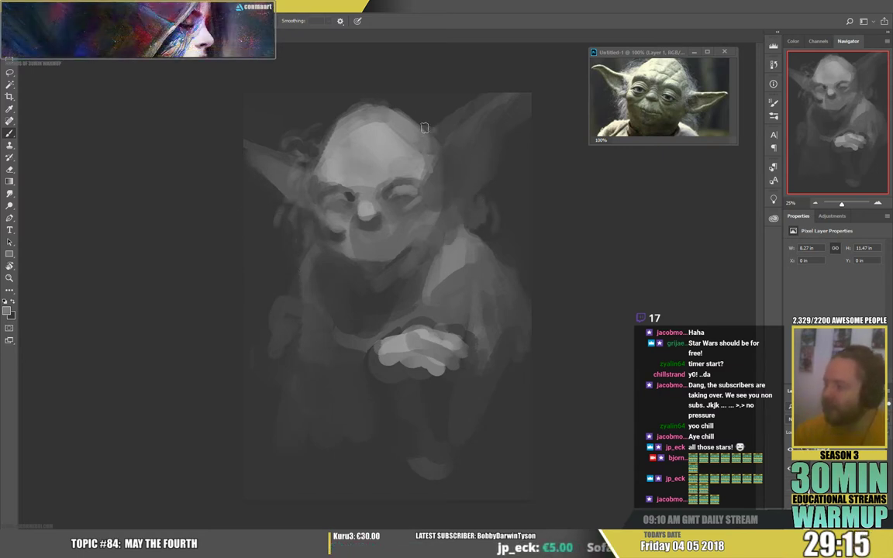
{"action": "left_click_drag", "start_coordinate": [442, 119], "coordinate": [406, 110]}
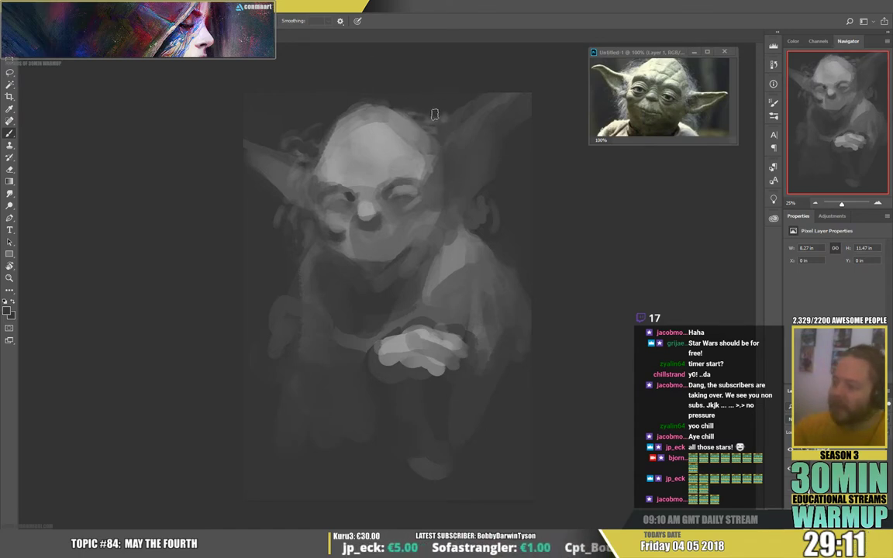
{"action": "key", "text": "alt"}
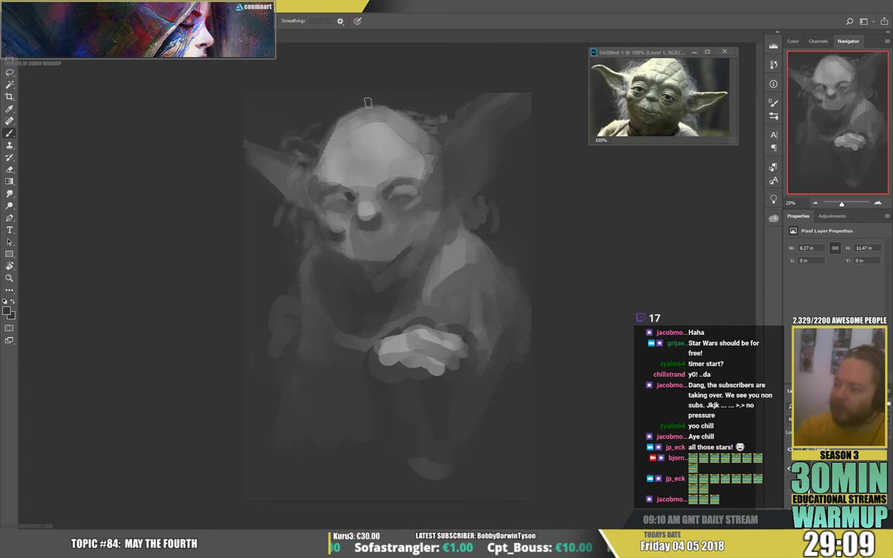
{"action": "key", "text": "alt"}
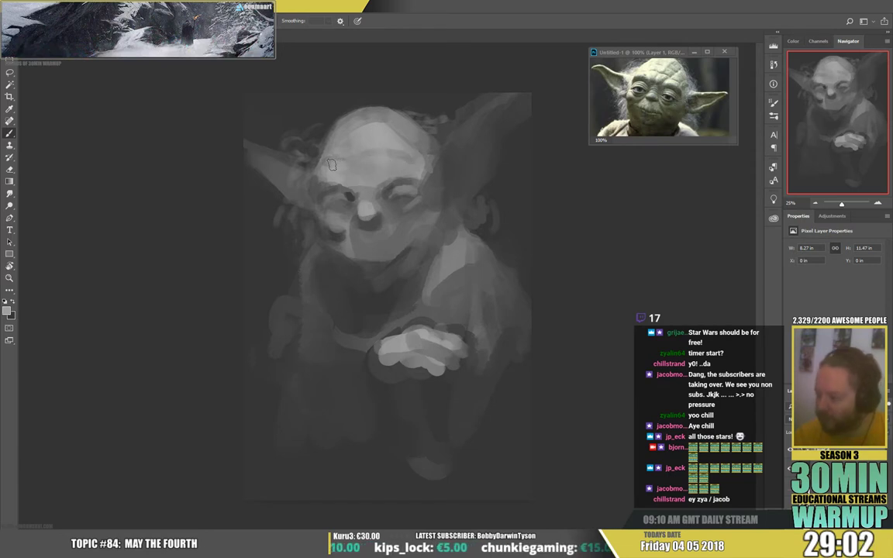
- Paint forehead wrinkles in sampled light greys and darken the right side of the skull
{"action": "left_click_drag", "start_coordinate": [345, 165], "coordinate": [364, 141]}
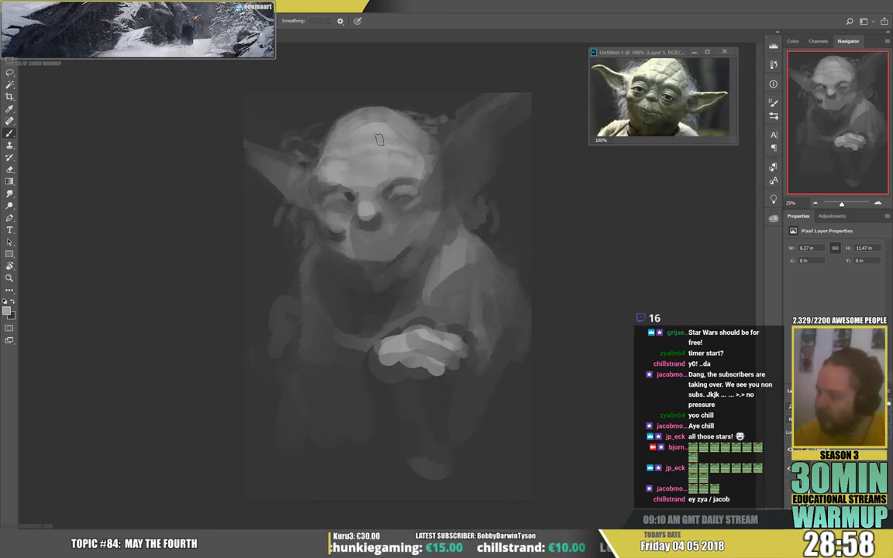
{"action": "key", "text": "alt"}
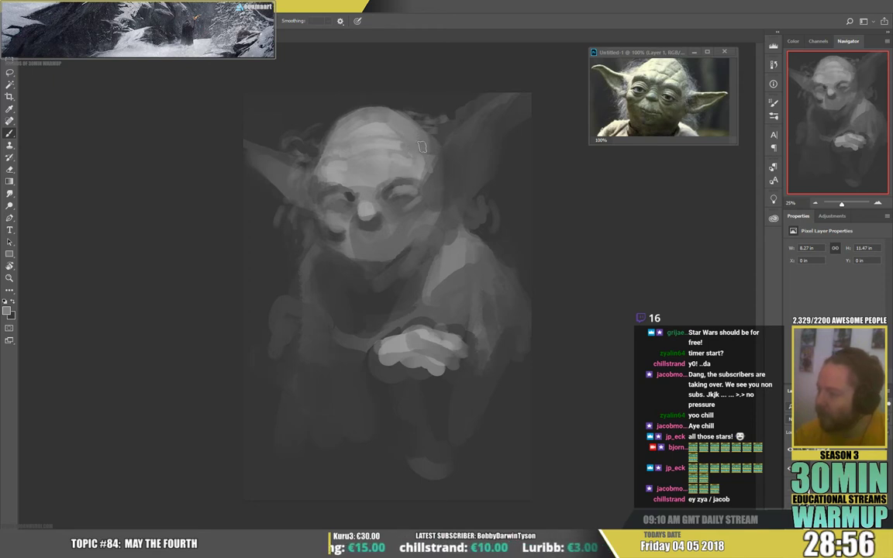
{"action": "left_click", "coordinate": [414, 152], "text": "alt"}
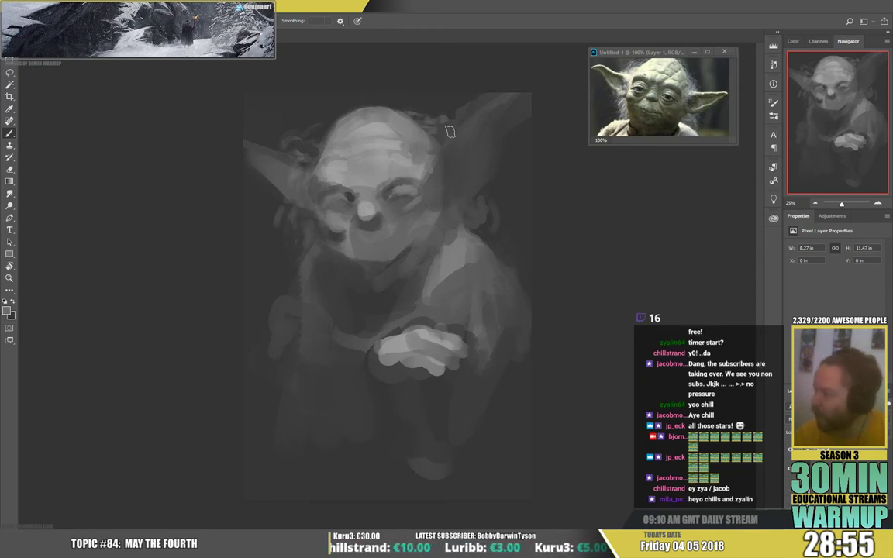
{"action": "left_click", "coordinate": [436, 148], "text": "alt"}
{"action": "mouse_move", "coordinate": [433, 142]}
{"action": "left_mouse_down"}
{"action": "mouse_move", "coordinate": [427, 165]}
{"action": "mouse_move", "coordinate": [434, 165]}
{"action": "left_mouse_up"}
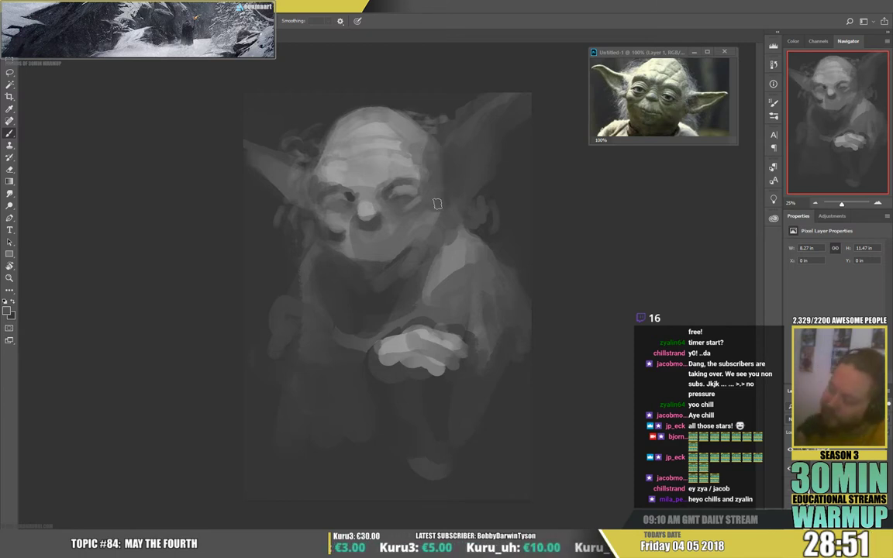
- Define the dark furrowed brow, and model the cheeks and upper lip with sampled light and dark greys
{"action": "left_click", "coordinate": [353, 168], "text": "alt"}
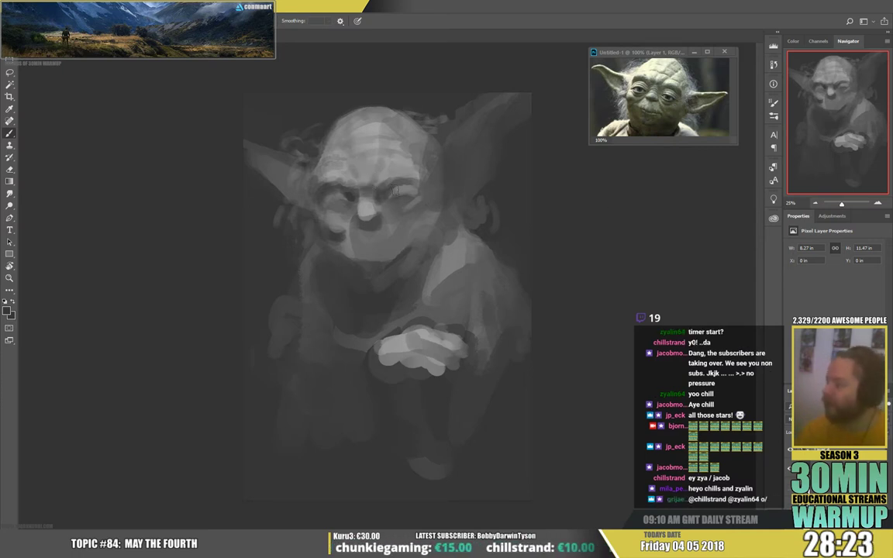
{"action": "key", "text": "alt"}
{"action": "mouse_move", "coordinate": [355, 239]}
{"action": "left_mouse_down"}
{"action": "mouse_move", "coordinate": [369, 143]}
{"action": "mouse_move", "coordinate": [342, 165]}
{"action": "mouse_move", "coordinate": [334, 198]}
{"action": "left_mouse_up"}
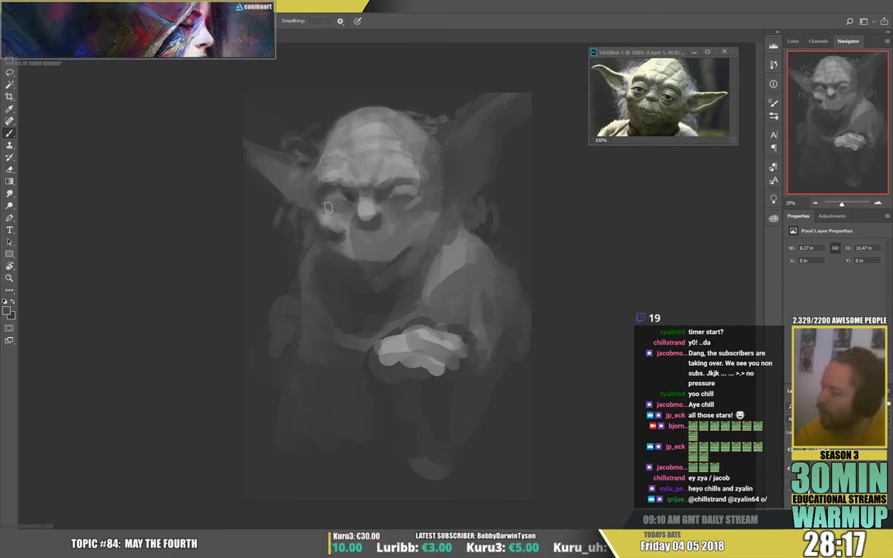
{"action": "key", "text": "alt"}
{"action": "key", "text": "alt"}
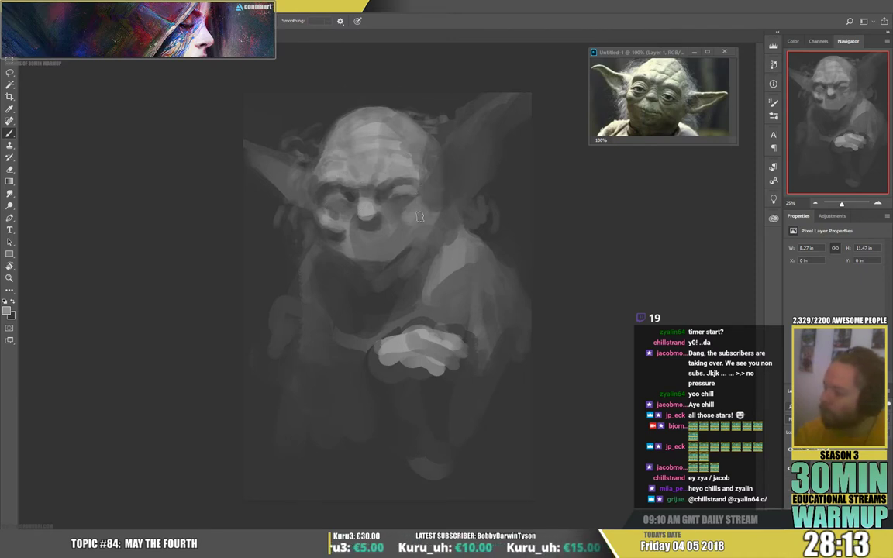
{"action": "left_click", "coordinate": [367, 225], "text": "alt"}
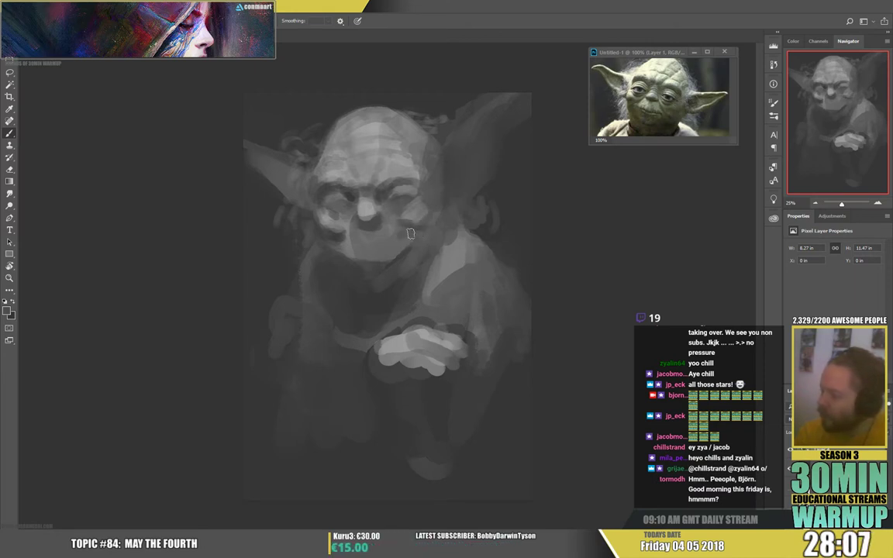
{"action": "left_click", "coordinate": [328, 188], "text": "alt"}
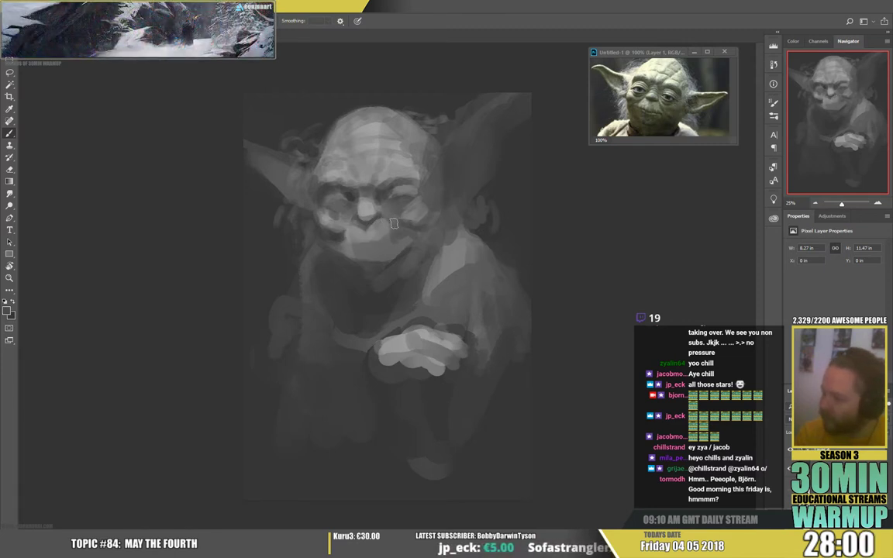
- Using a smaller brush, refine the mouth and chin creases and define the eyes with sampled greys
{"action": "right_click", "coordinate": [371, 209]}
{"action": "key", "text": "alt"}
{"action": "left_click", "coordinate": [369, 306], "text": "alt"}
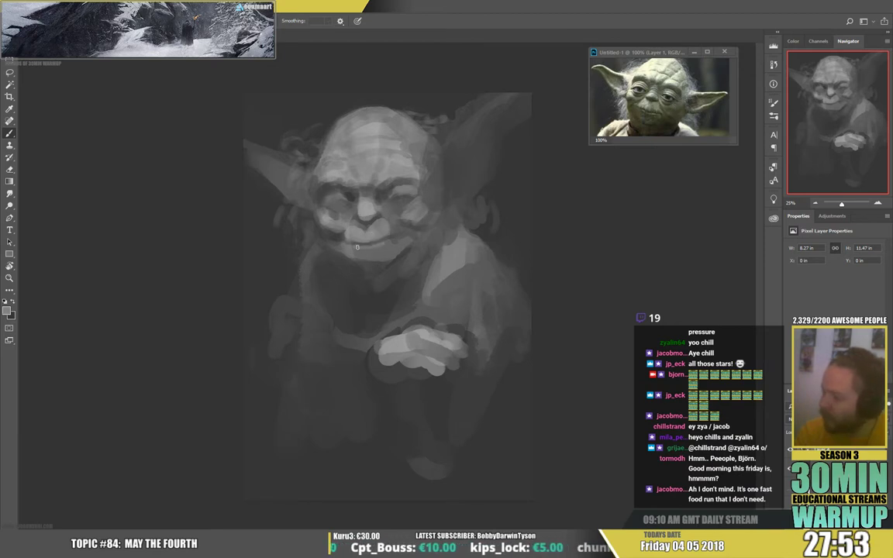
{"action": "key", "text": "alt"}
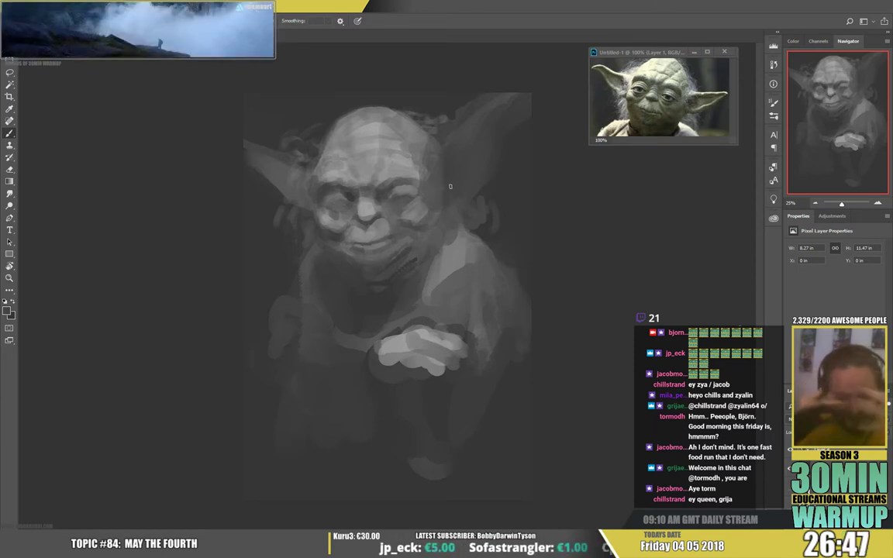
{"action": "left_click", "coordinate": [340, 209], "text": "alt"}
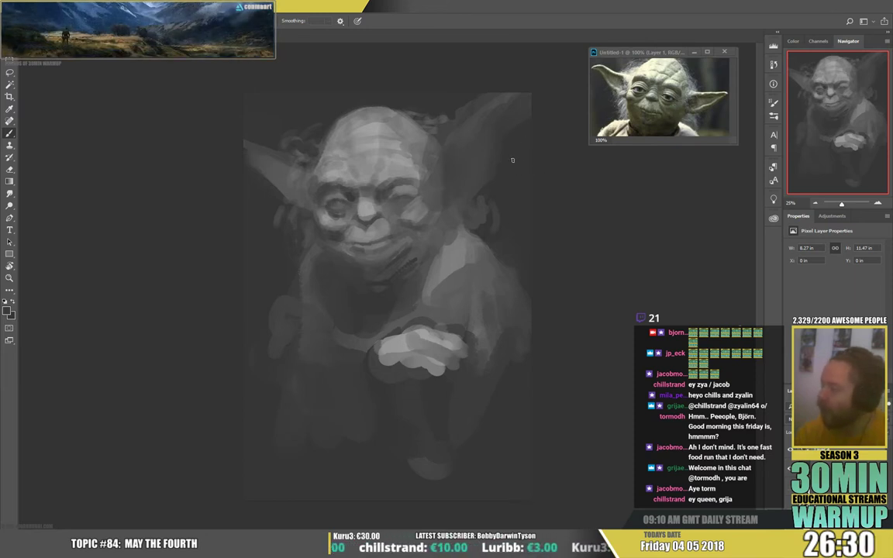
{"action": "left_click_drag", "start_coordinate": [390, 199], "coordinate": [416, 202]}
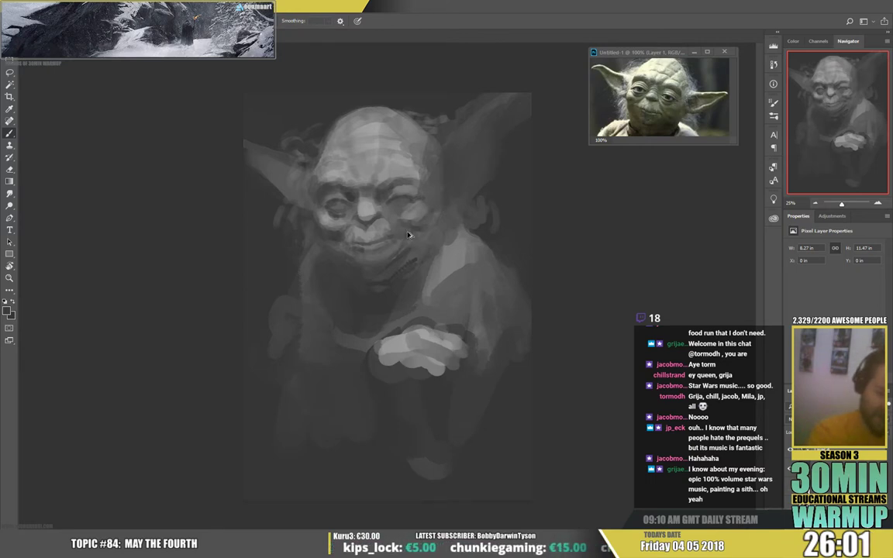
- Create a new layer and paint two dark face-paint stripes above each eye
{"action": "key", "text": "ctrl+alt+shift+n"}
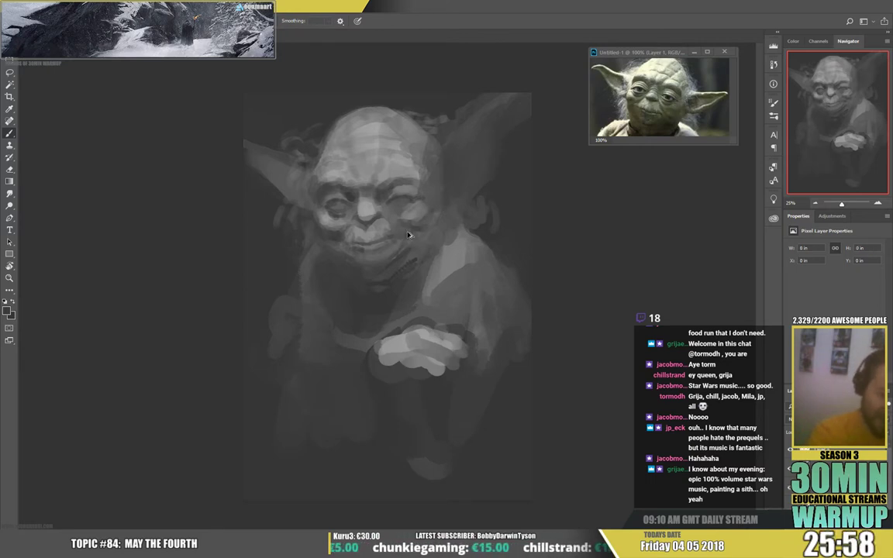
{"action": "mouse_move", "coordinate": [405, 130]}
{"action": "left_mouse_down"}
{"action": "mouse_move", "coordinate": [396, 170]}
{"action": "mouse_move", "coordinate": [407, 132]}
{"action": "mouse_move", "coordinate": [398, 170]}
{"action": "mouse_move", "coordinate": [427, 153]}
{"action": "mouse_move", "coordinate": [411, 182]}
{"action": "left_mouse_up"}
{"action": "left_click_drag", "start_coordinate": [326, 157], "coordinate": [338, 192]}
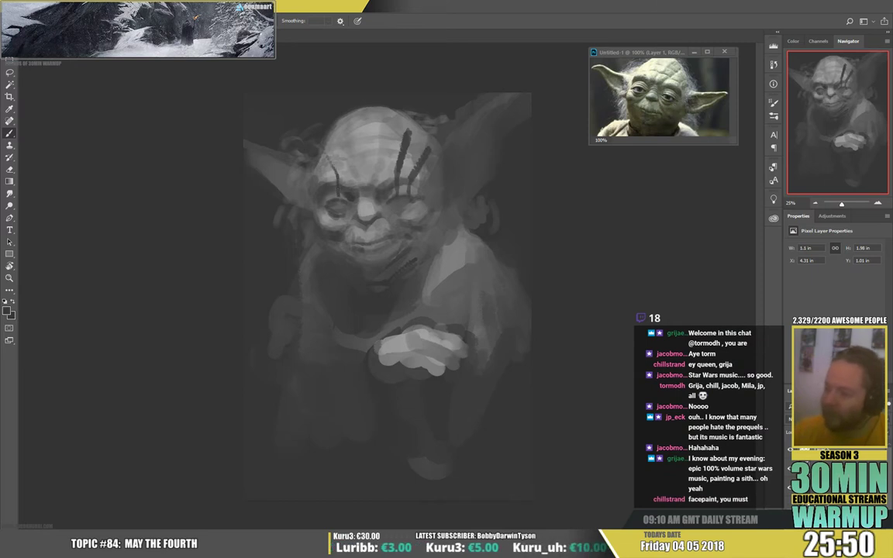
{"action": "mouse_move", "coordinate": [322, 149]}
{"action": "left_mouse_down"}
{"action": "mouse_move", "coordinate": [335, 177]}
{"action": "mouse_move", "coordinate": [323, 178]}
{"action": "mouse_move", "coordinate": [331, 198]}
{"action": "left_mouse_up"}
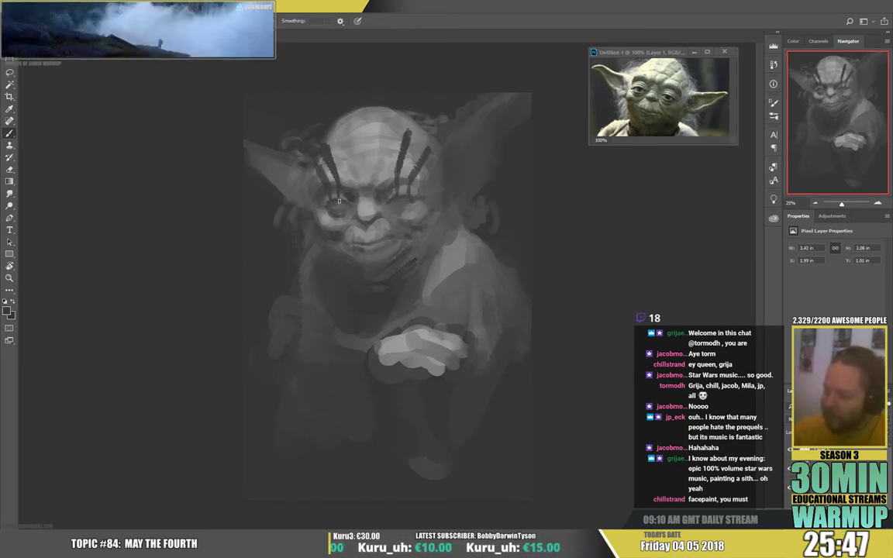
- Paint a dark diamond on the forehead and more face-paint stripes on the skull, cheeks, mouth and chin
{"action": "mouse_move", "coordinate": [339, 157]}
{"action": "left_mouse_down"}
{"action": "mouse_move", "coordinate": [365, 208]}
{"action": "mouse_move", "coordinate": [366, 187]}
{"action": "mouse_move", "coordinate": [384, 165]}
{"action": "mouse_move", "coordinate": [369, 145]}
{"action": "left_mouse_up"}
{"action": "left_click_drag", "start_coordinate": [346, 160], "coordinate": [354, 152]}
{"action": "mouse_move", "coordinate": [362, 115]}
{"action": "left_mouse_down"}
{"action": "mouse_move", "coordinate": [347, 164]}
{"action": "mouse_move", "coordinate": [371, 179]}
{"action": "left_mouse_up"}
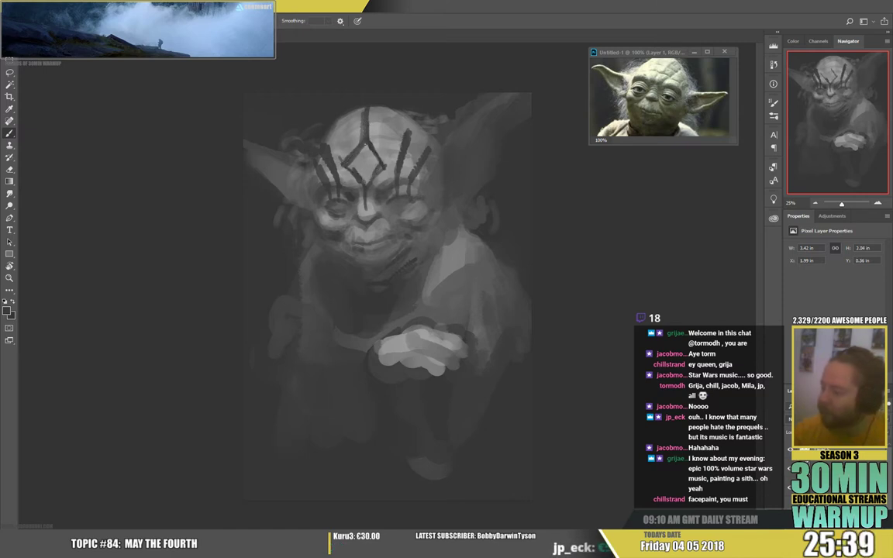
{"action": "left_click_drag", "start_coordinate": [341, 118], "coordinate": [344, 150]}
{"action": "left_click_drag", "start_coordinate": [396, 115], "coordinate": [386, 146]}
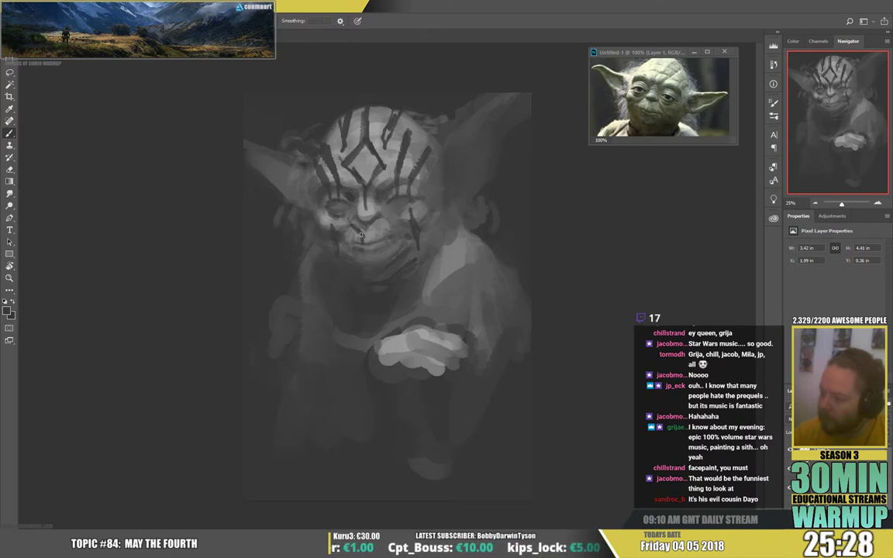
{"action": "left_click_drag", "start_coordinate": [364, 266], "coordinate": [364, 268]}
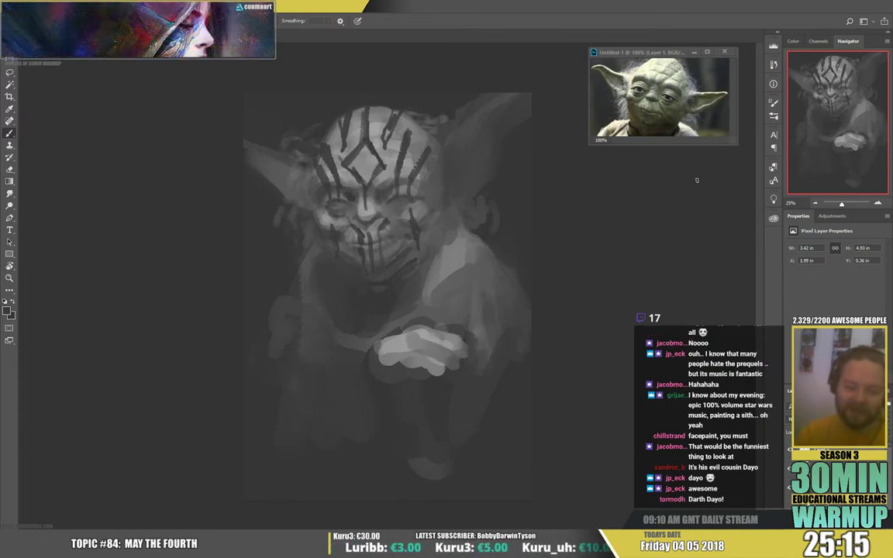
- Refine the dark face-paint stripes on both cheeks, alternately erasing their edges and repainting them
{"action": "key", "text": "e"}
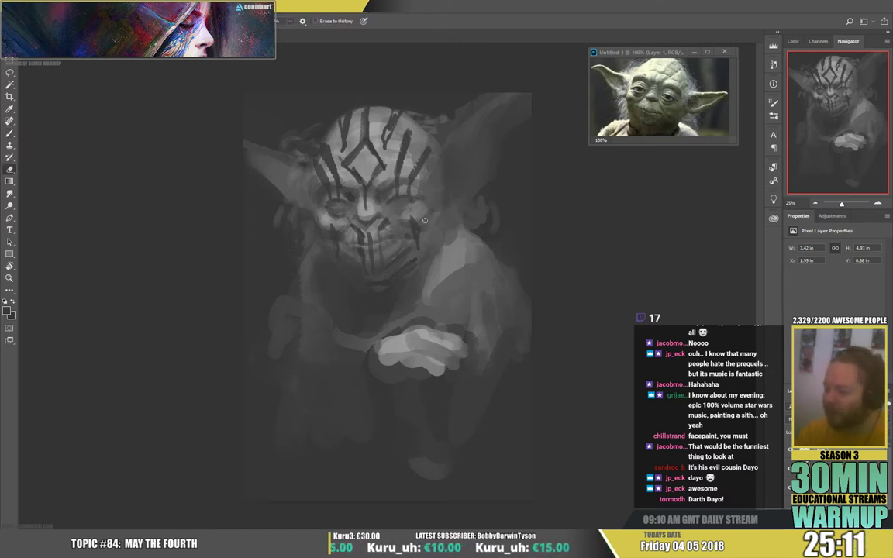
{"action": "key", "text": "b"}
{"action": "key", "text": "e"}
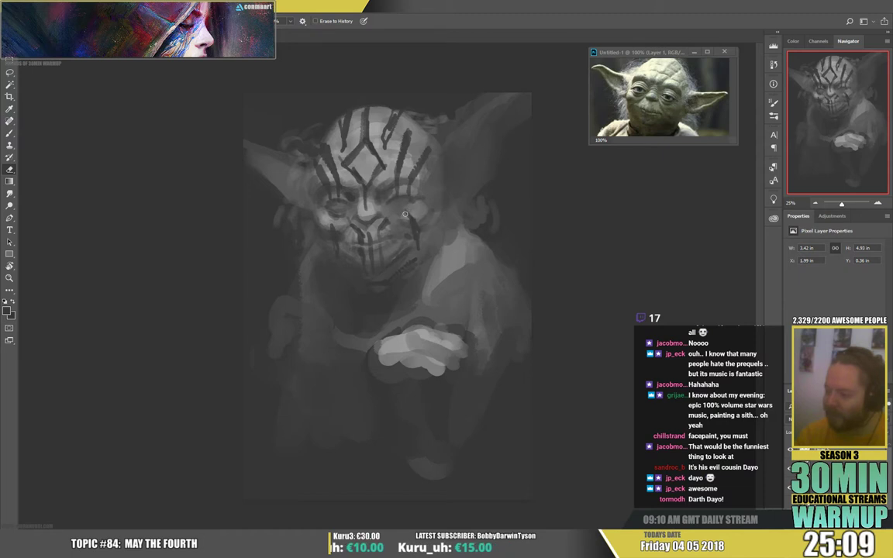
{"action": "key", "text": "b"}
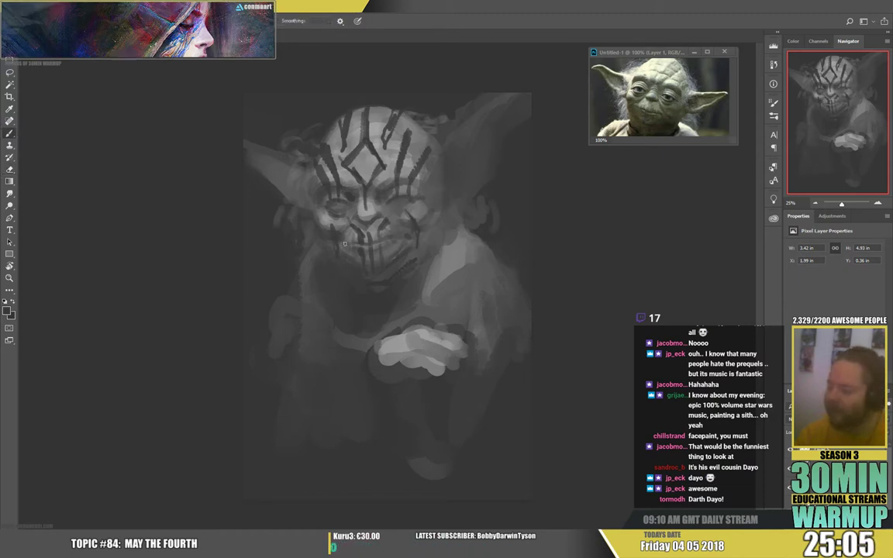
{"action": "key", "text": "e"}
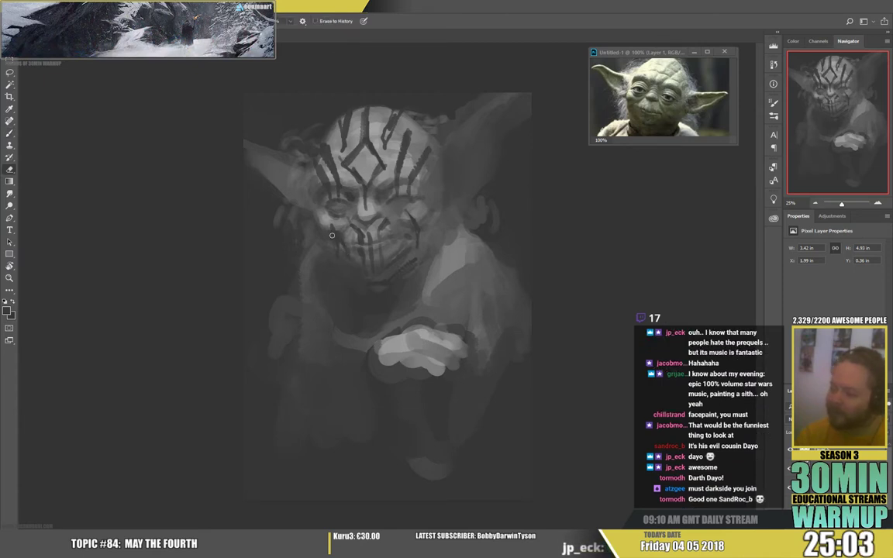
{"action": "key", "text": "b"}
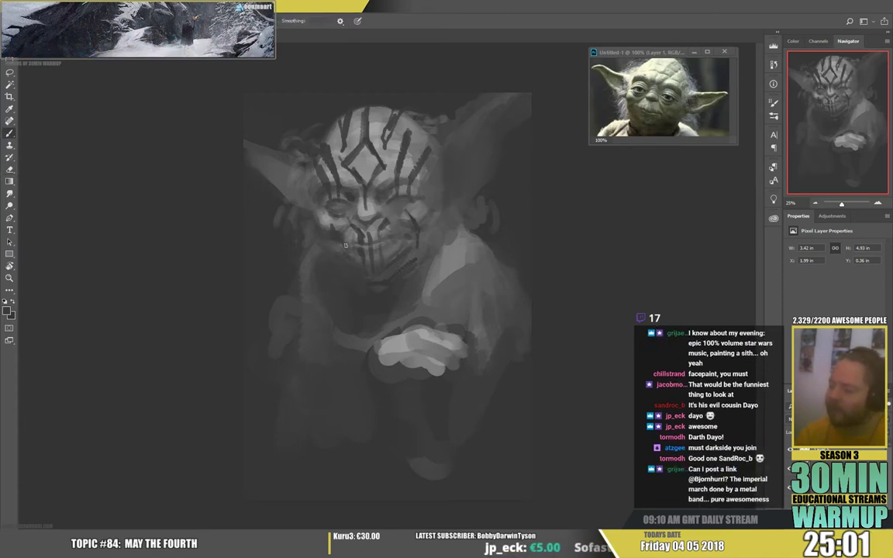
- Trim the face-paint stripes on the chin and around the mouth into thinner, pointed shapes
{"action": "key", "text": "e"}
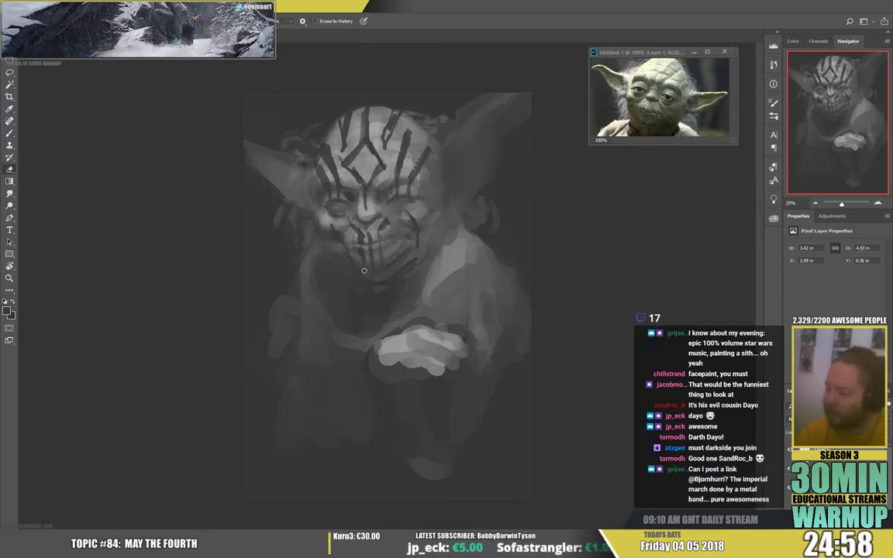
{"action": "key", "text": "b"}
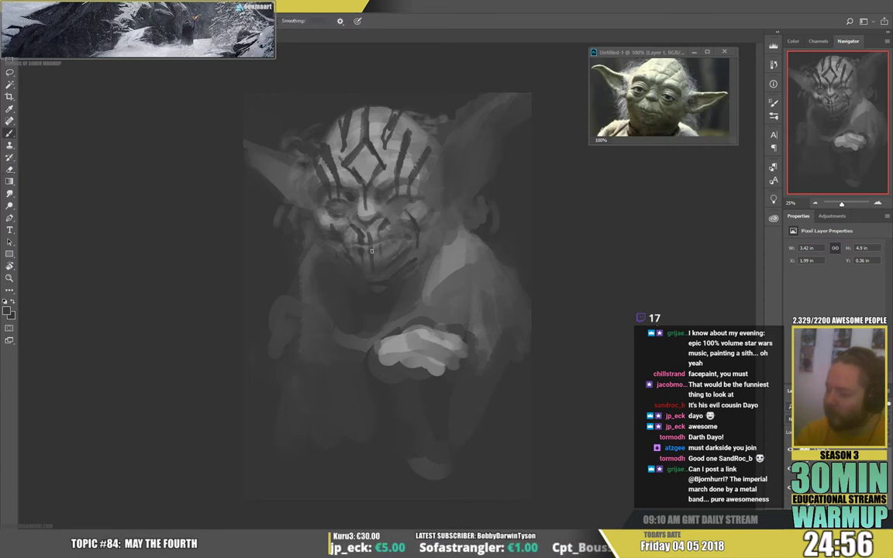
{"action": "key", "text": "e"}
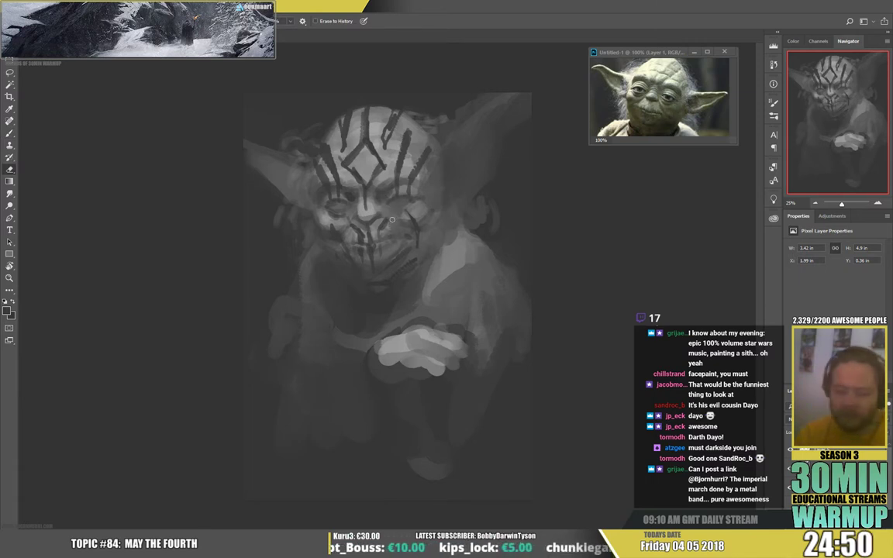
- Extend the cheek stripes down toward the jaw and clean up their upper ends beneath the eyes
{"action": "key", "text": "b"}
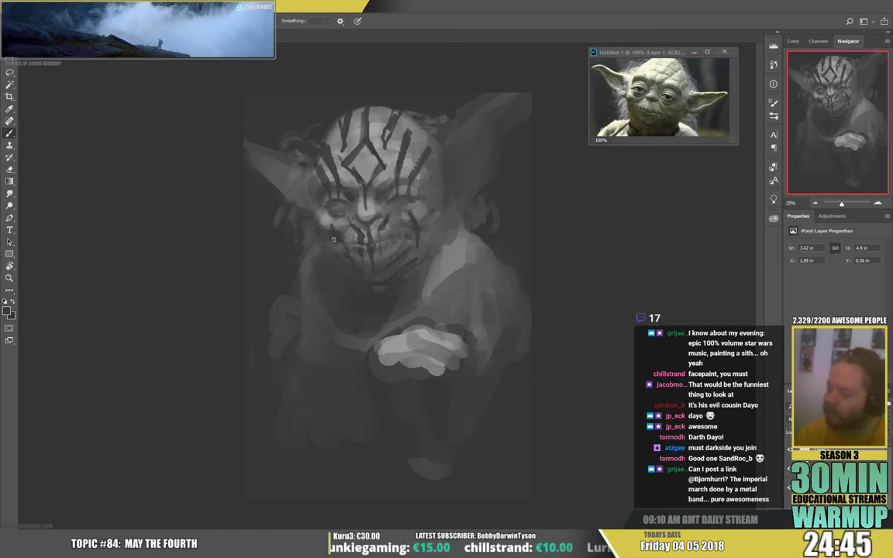
{"action": "key", "text": "e"}
{"action": "key", "text": "b"}
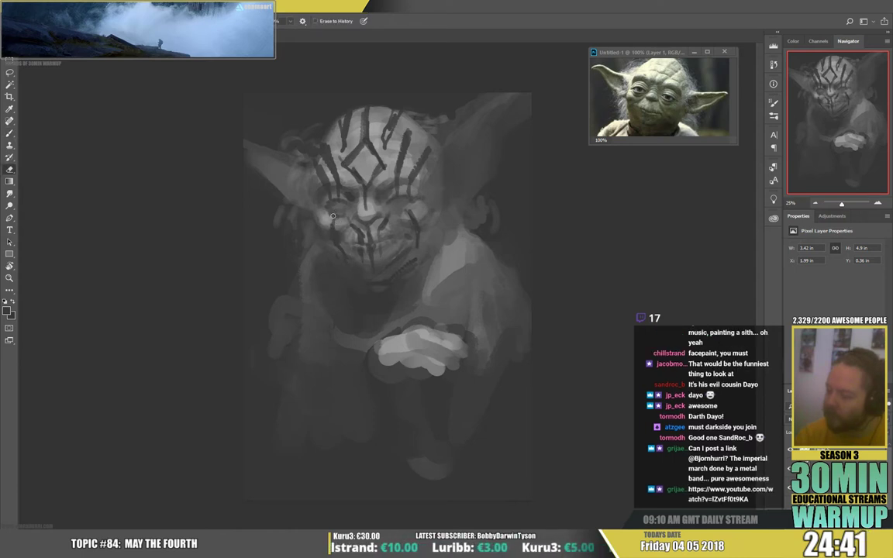
{"action": "key", "text": "e"}
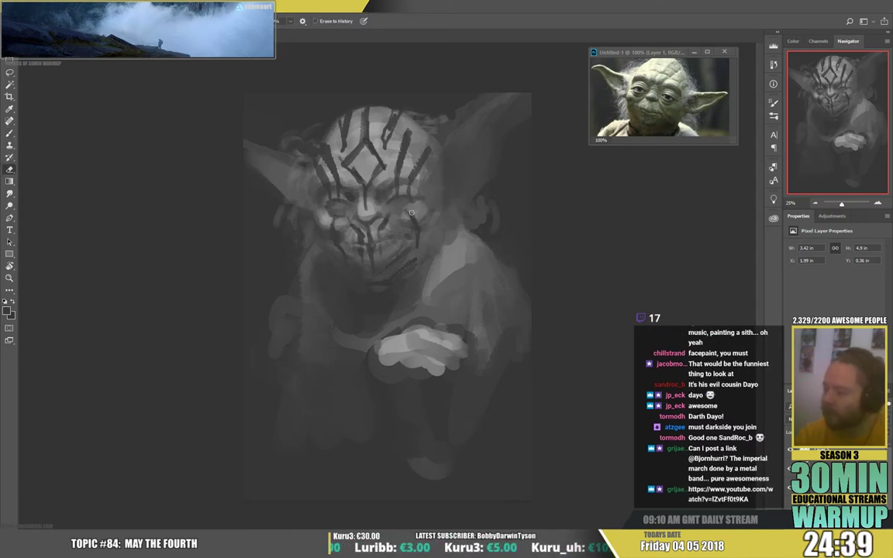
{"action": "key", "text": "b"}
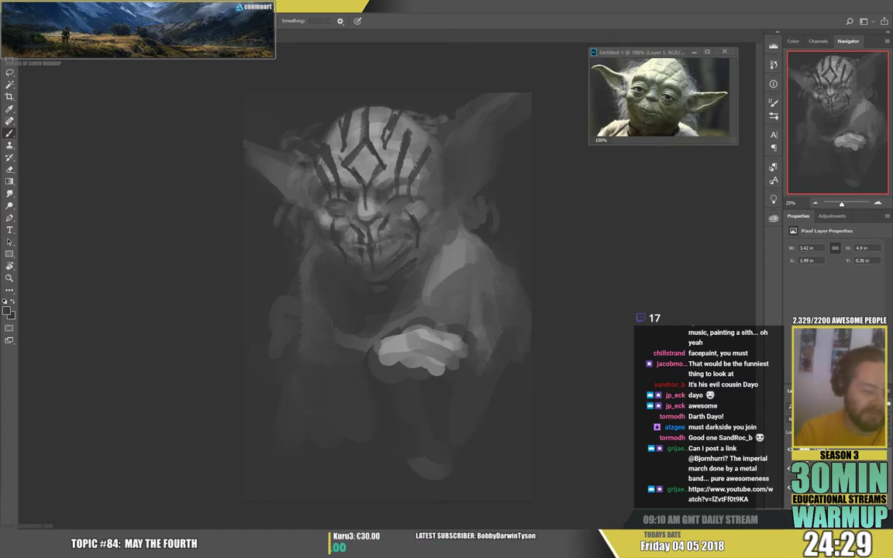
- Add dark paint to the lip stripes and erase the excess around the mouth
{"action": "left_click", "coordinate": [459, 259]}
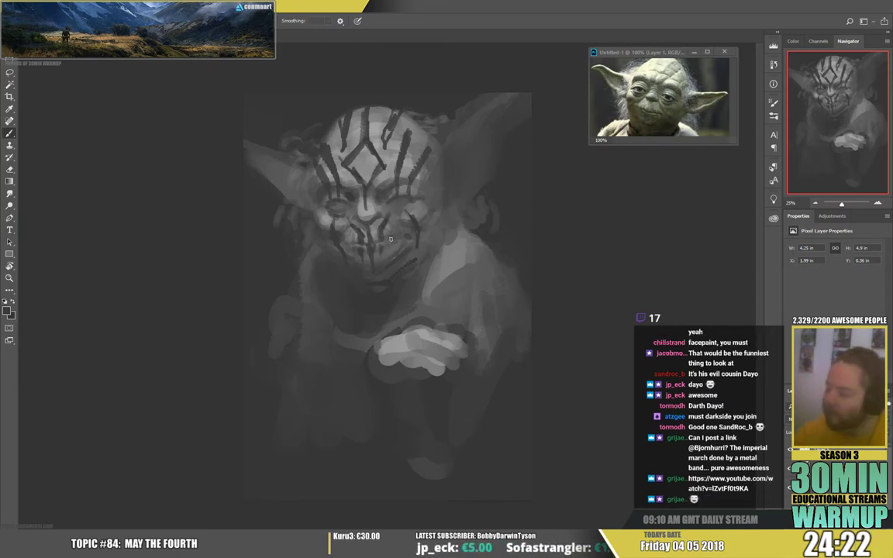
{"action": "key", "text": "e"}
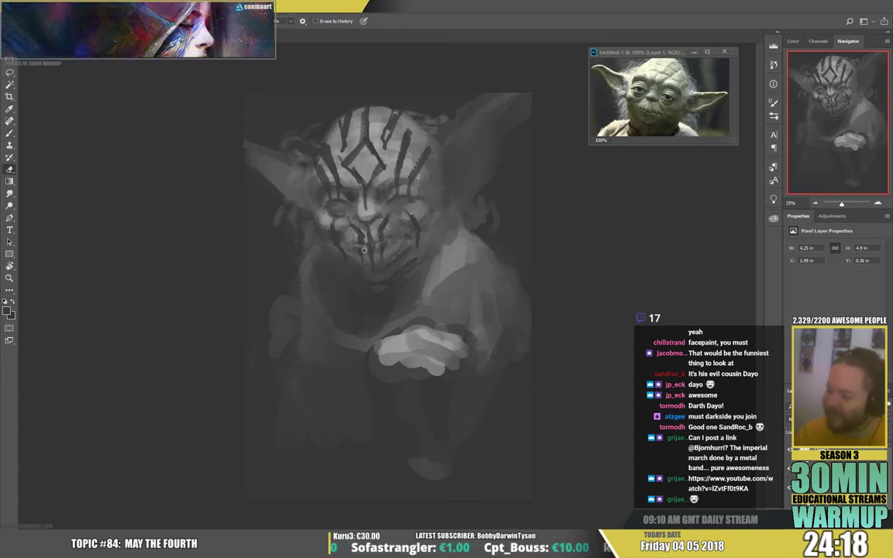
{"action": "key", "text": "b"}
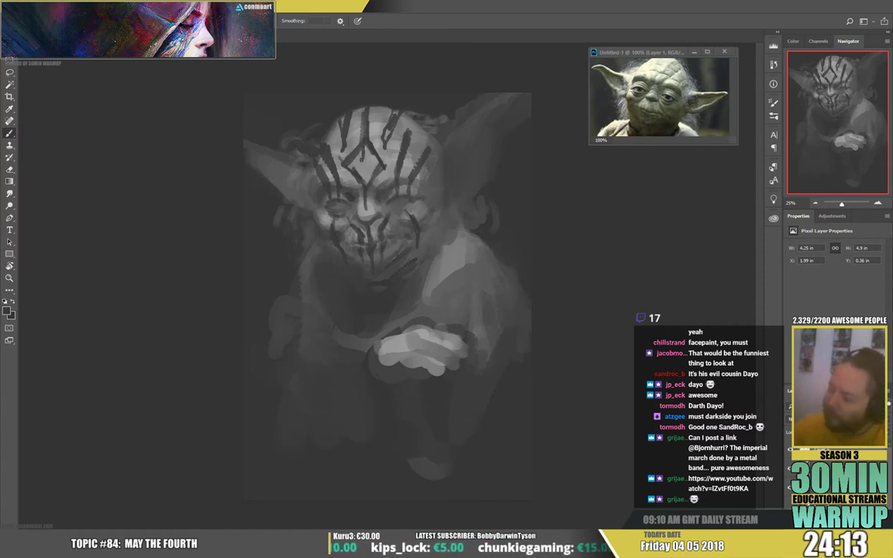
- Paint a smaller dark mark inside the forehead diamond, and sharpen and extend the stripes across the skull and temples
{"action": "left_click_drag", "start_coordinate": [361, 159], "coordinate": [328, 140]}
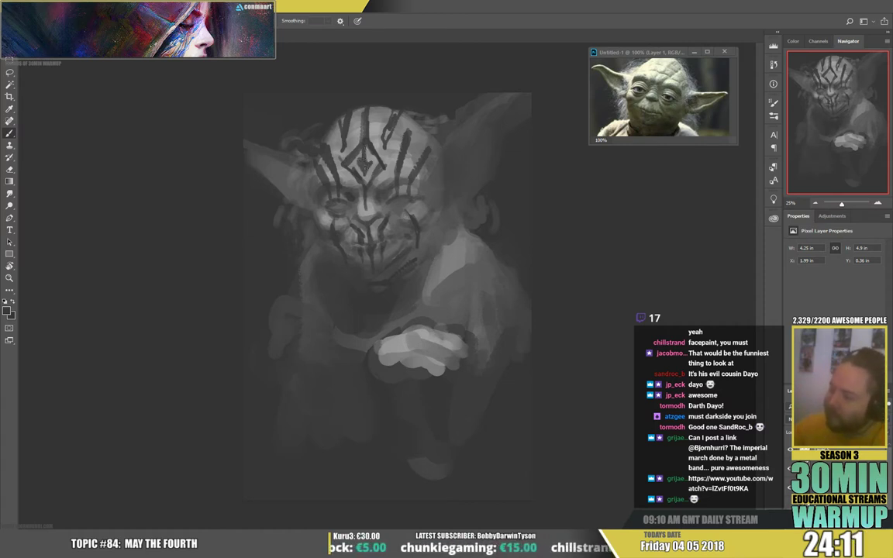
{"action": "key", "text": "e"}
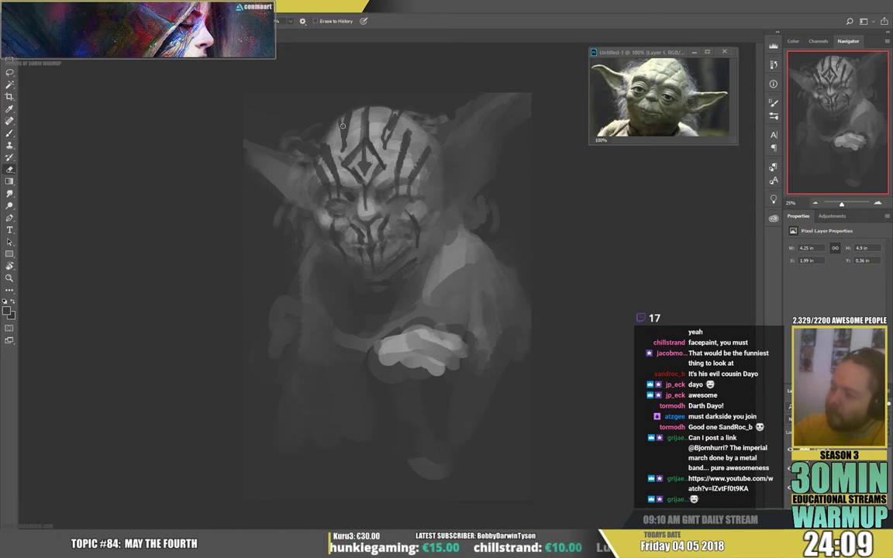
{"action": "key", "text": "b"}
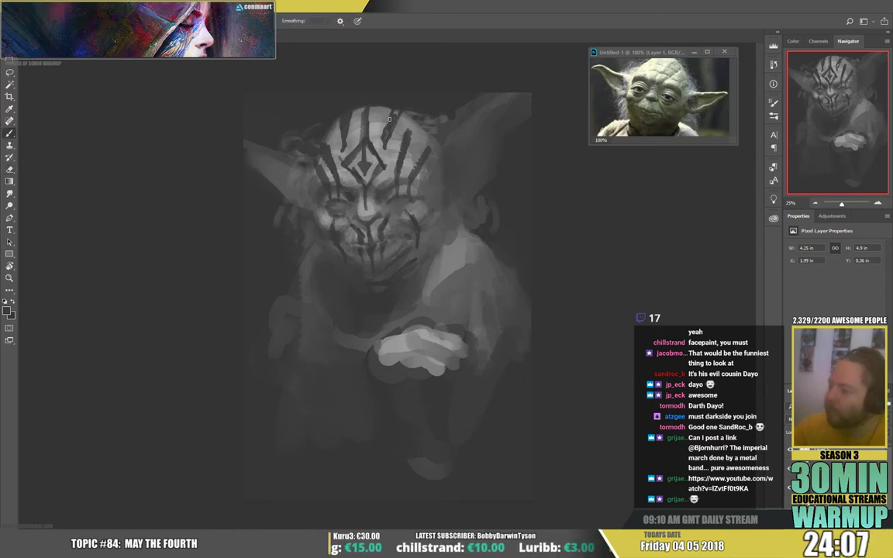
{"action": "key", "text": "e"}
{"action": "key", "text": "b"}
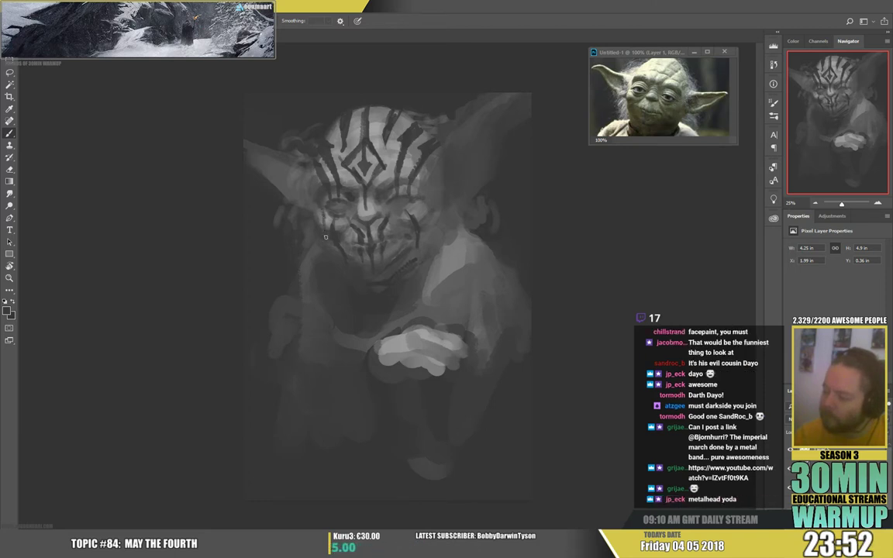
{"action": "left_click_drag", "start_coordinate": [309, 167], "coordinate": [312, 164]}
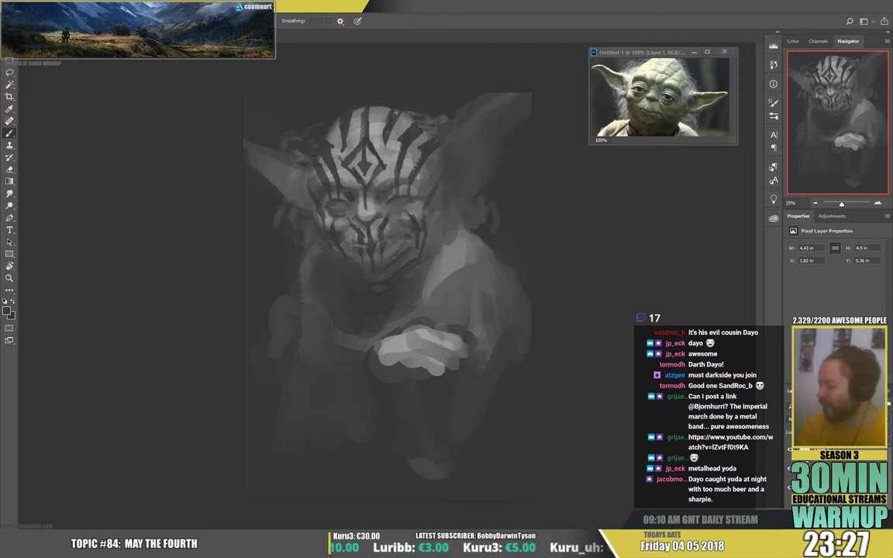
- Merge the face-paint layer down and, on a new layer, paint sampled greys along the skull's right edge
{"action": "key", "text": "ctrl+e"}
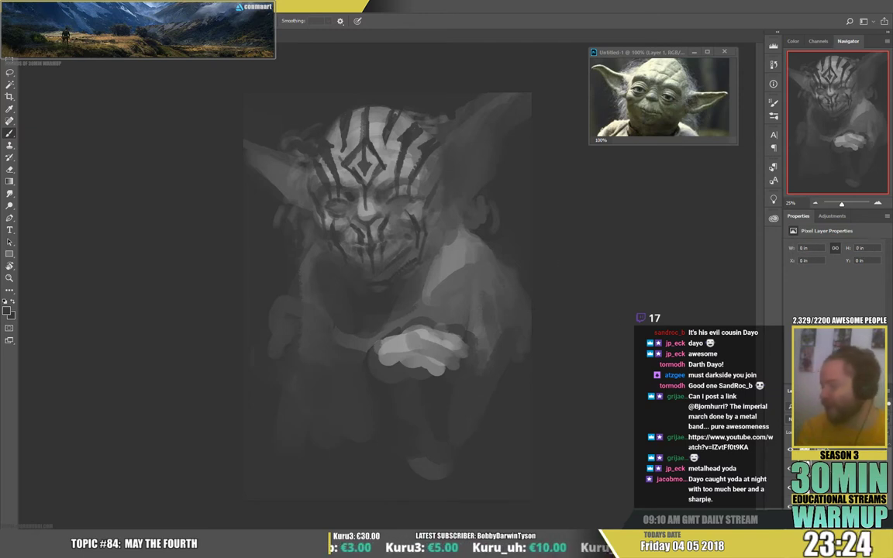
{"action": "left_click", "coordinate": [437, 146], "text": "alt"}
{"action": "left_click", "coordinate": [430, 134], "text": "alt"}
{"action": "mouse_move", "coordinate": [436, 119]}
{"action": "left_mouse_down"}
{"action": "mouse_move", "coordinate": [444, 112]}
{"action": "mouse_move", "coordinate": [435, 113]}
{"action": "left_mouse_up"}
{"action": "left_click", "coordinate": [405, 133], "text": "alt"}
- Using the textured 90 px sketcher brush, paint rough tufts beside the skull and light strokes along the right ear's upper edge
{"action": "right_click", "coordinate": [450, 97]}
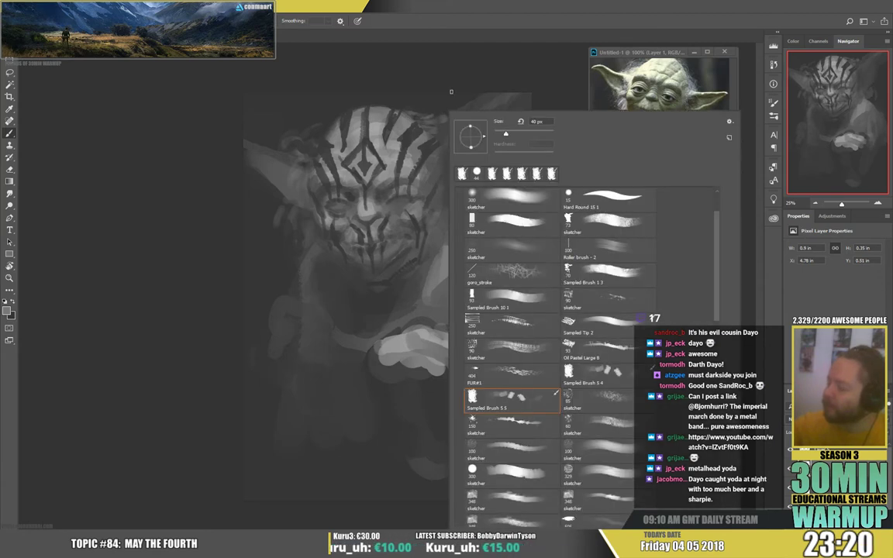
{"action": "left_click", "coordinate": [616, 301]}
{"action": "left_click", "coordinate": [445, 107]}
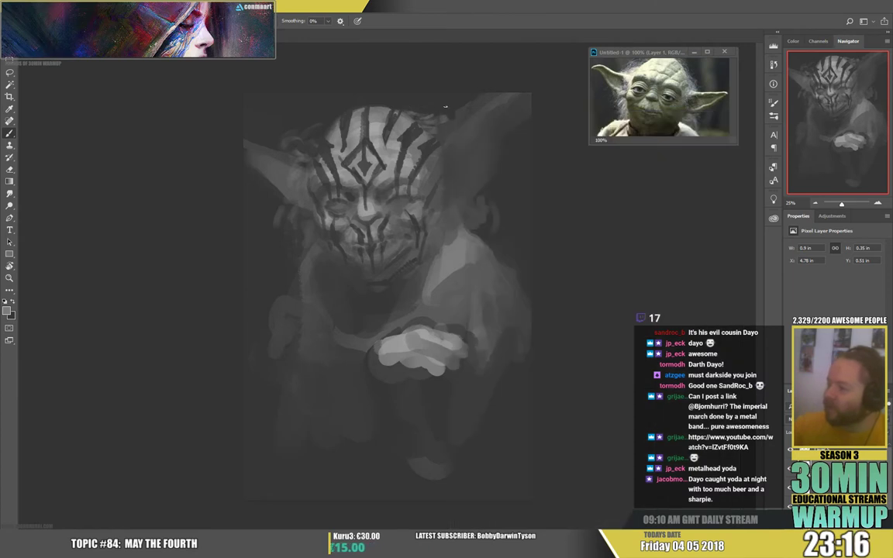
{"action": "mouse_move", "coordinate": [433, 106]}
{"action": "left_mouse_down"}
{"action": "mouse_move", "coordinate": [447, 113]}
{"action": "mouse_move", "coordinate": [443, 183]}
{"action": "left_mouse_up"}
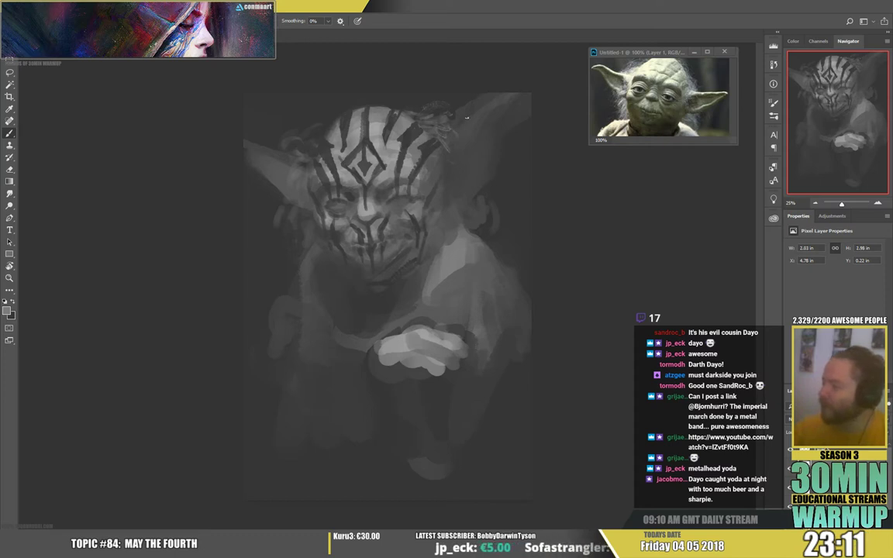
{"action": "left_click_drag", "start_coordinate": [488, 96], "coordinate": [461, 135]}
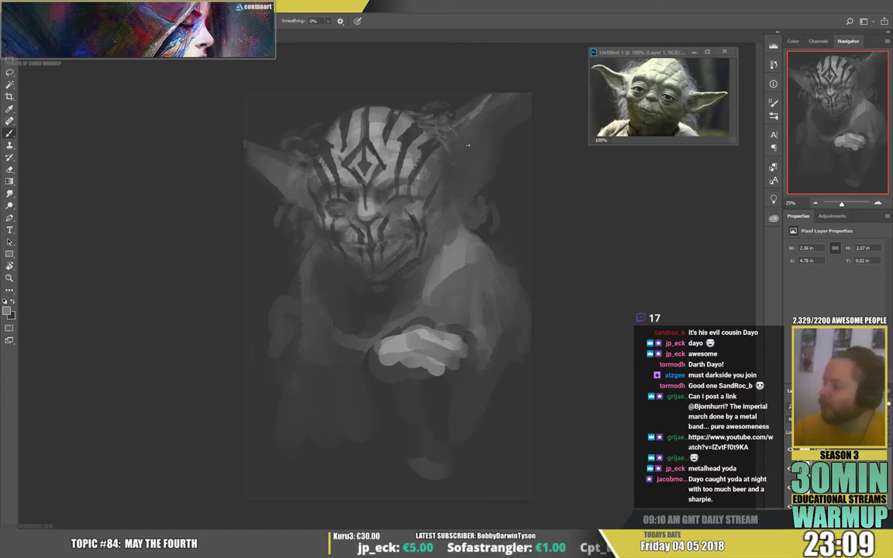
- Switch to Sampled Brush 10 1 and shape the right ear with a light upper rim and sampled dark grey around it
{"action": "right_click", "coordinate": [467, 144]}
{"action": "left_click", "coordinate": [540, 314]}
{"action": "left_click", "coordinate": [533, 148]}
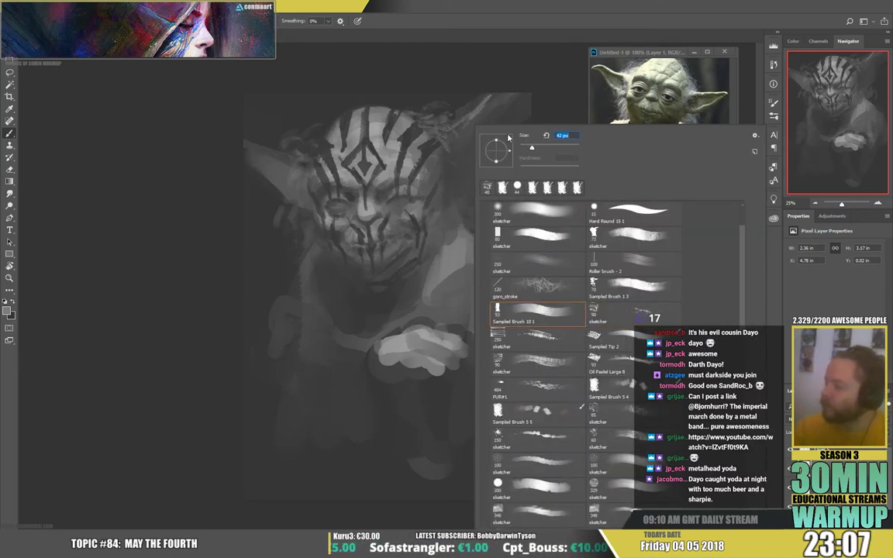
{"action": "left_click_drag", "start_coordinate": [457, 132], "coordinate": [495, 92]}
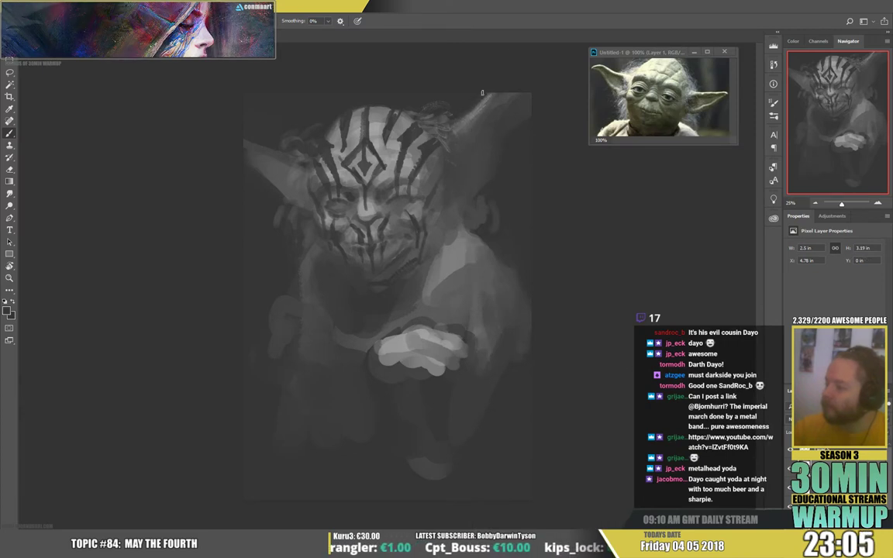
{"action": "left_click", "coordinate": [492, 177], "text": "alt"}
{"action": "left_click_drag", "start_coordinate": [492, 177], "coordinate": [484, 164]}
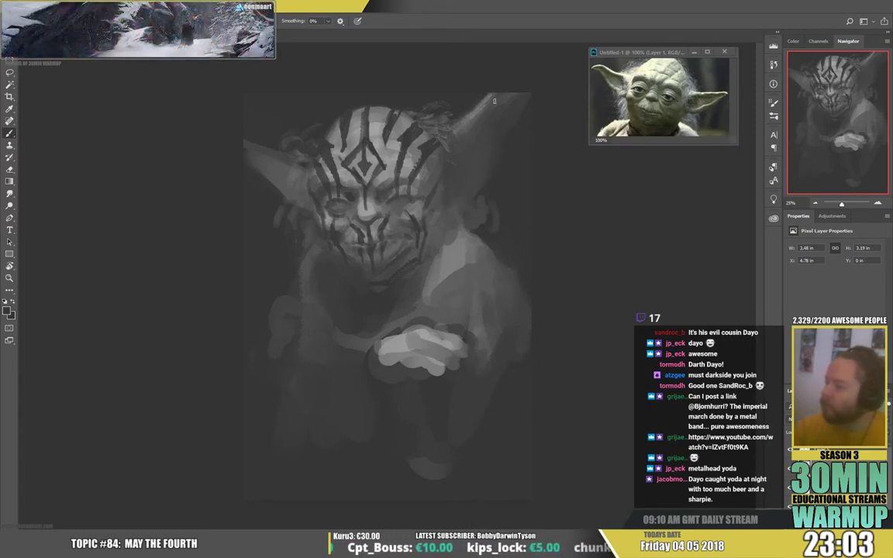
{"action": "left_click_drag", "start_coordinate": [476, 98], "coordinate": [495, 94]}
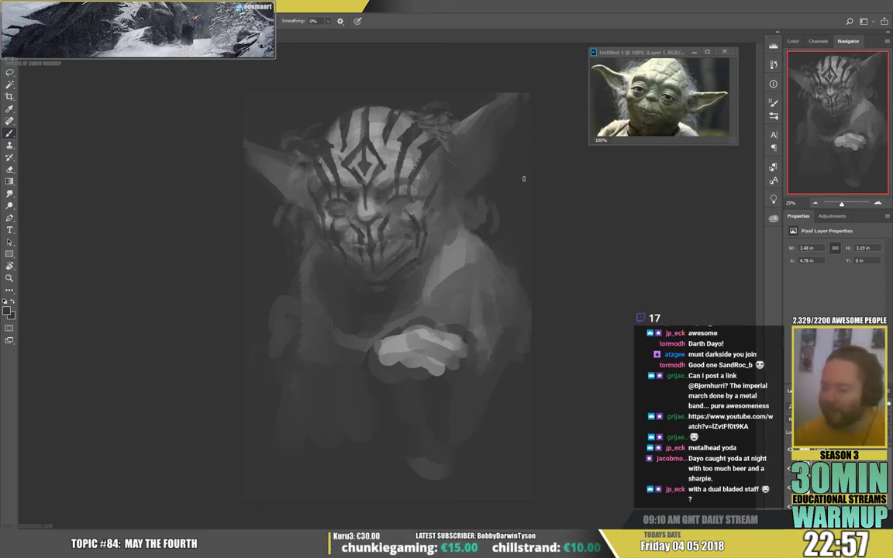
- Paint sampled robe grey behind the neck and along its side, and add a bright highlight along the right shoulder
{"action": "left_click", "coordinate": [458, 253], "text": "alt"}
{"action": "left_click_drag", "start_coordinate": [465, 194], "coordinate": [468, 209]}
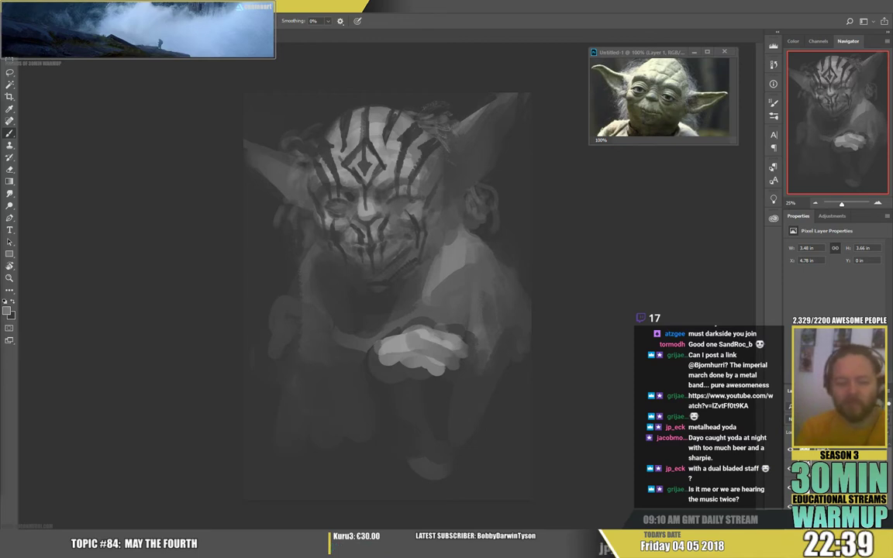
{"action": "left_click_drag", "start_coordinate": [449, 180], "coordinate": [450, 234]}
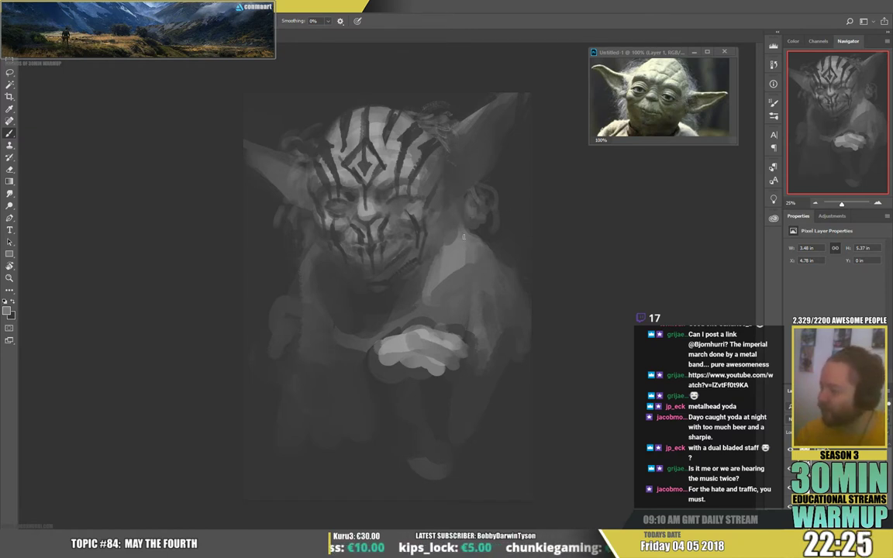
{"action": "mouse_move", "coordinate": [452, 226]}
{"action": "left_mouse_down"}
{"action": "mouse_move", "coordinate": [494, 263]}
{"action": "mouse_move", "coordinate": [474, 237]}
{"action": "mouse_move", "coordinate": [490, 256]}
{"action": "left_mouse_up"}
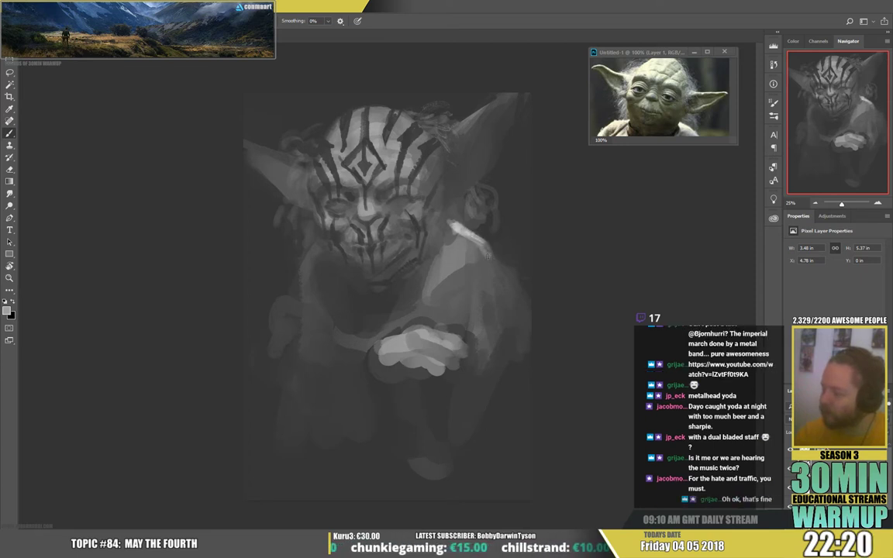
- Paint the robe's left collar and shoulder with a grey sampled from the cloth
{"action": "left_click_drag", "start_coordinate": [314, 249], "coordinate": [303, 277]}
{"action": "left_click", "coordinate": [305, 258], "text": "alt"}
{"action": "mouse_move", "coordinate": [270, 245]}
{"action": "left_mouse_down"}
{"action": "mouse_move", "coordinate": [266, 271]}
{"action": "mouse_move", "coordinate": [287, 310]}
{"action": "mouse_move", "coordinate": [326, 325]}
{"action": "left_mouse_up"}
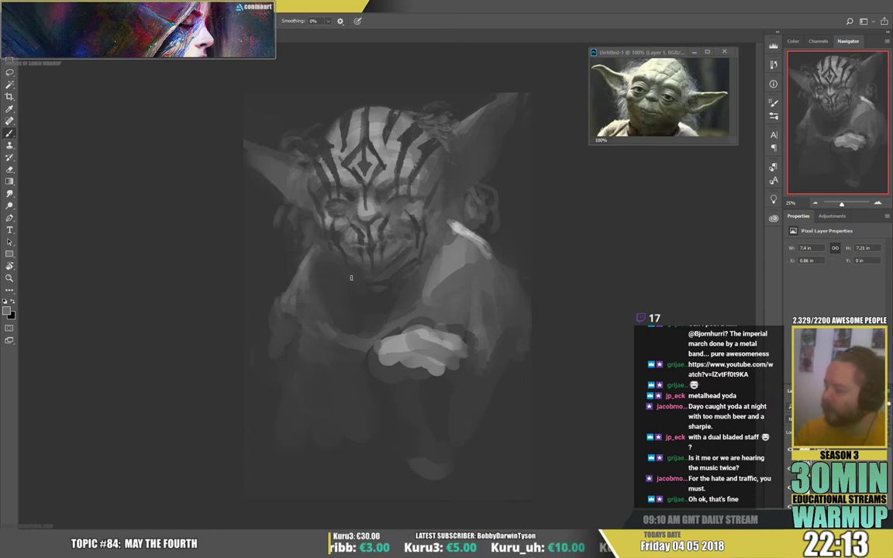
- Enlarge the brush to 136 px and paint broad grey strokes down the robe's left chest and sleeve
{"action": "right_click", "coordinate": [381, 293]}
{"action": "left_click_drag", "start_coordinate": [442, 148], "coordinate": [467, 151]}
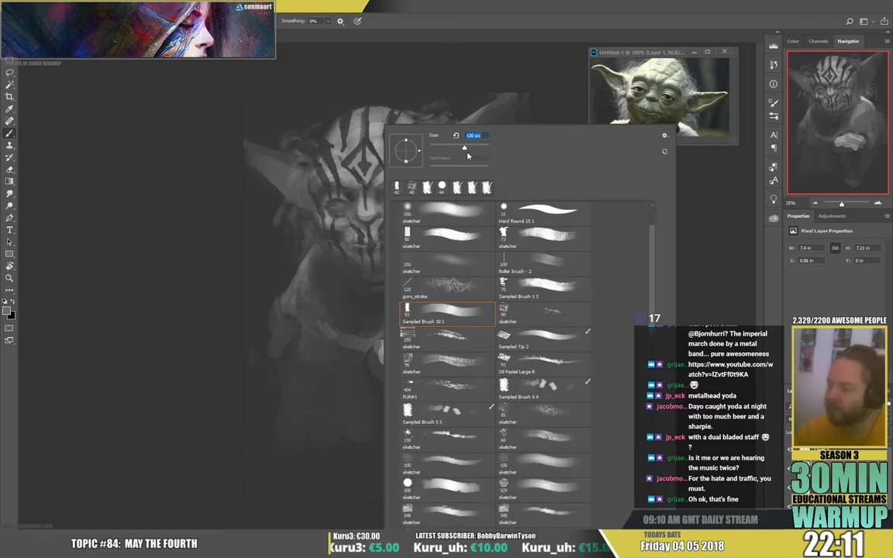
{"action": "left_click", "coordinate": [311, 303]}
{"action": "left_click_drag", "start_coordinate": [323, 319], "coordinate": [330, 386]}
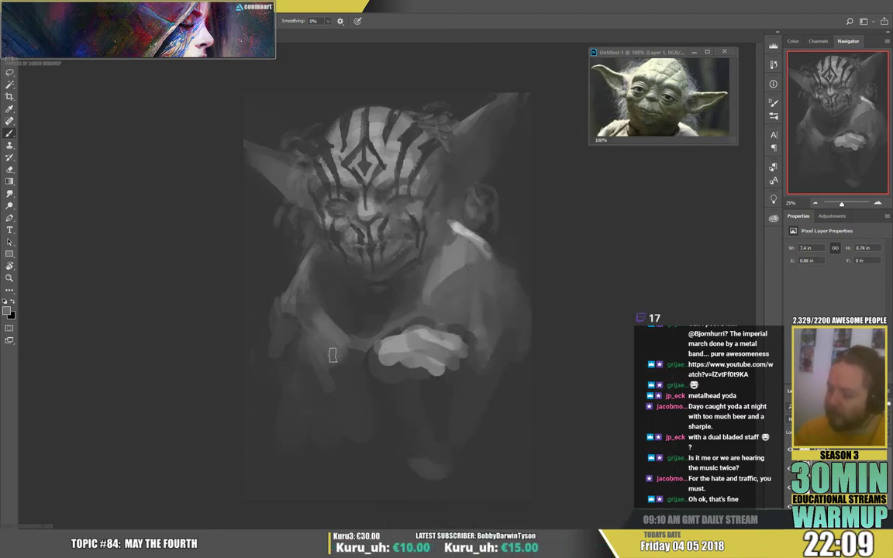
- Reduce the brush to 48 px and paint fold strokes on the robe's left chest and upper arm with sampled grey
{"action": "left_click", "coordinate": [359, 301], "text": "alt"}
{"action": "mouse_move", "coordinate": [363, 354]}
{"action": "left_mouse_down"}
{"action": "mouse_move", "coordinate": [342, 348]}
{"action": "mouse_move", "coordinate": [332, 323]}
{"action": "left_mouse_up"}
{"action": "right_click", "coordinate": [357, 292]}
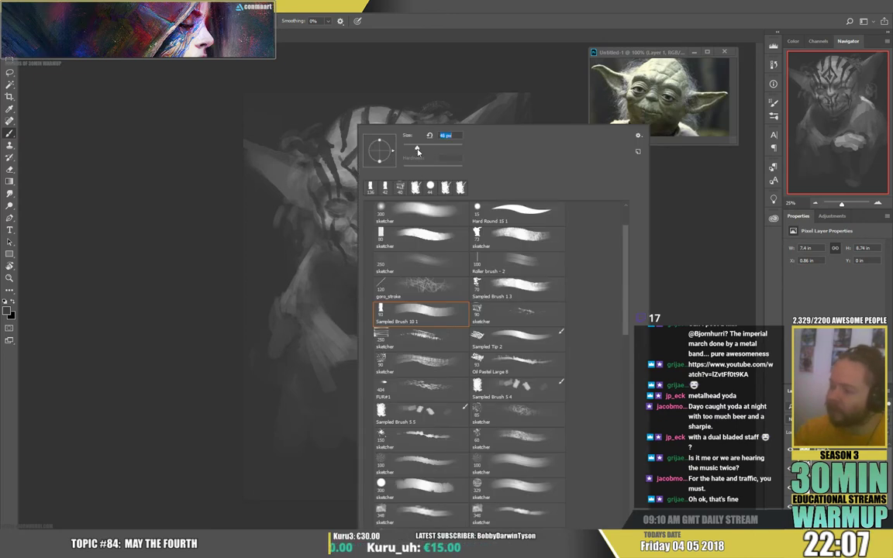
{"action": "left_click", "coordinate": [317, 284]}
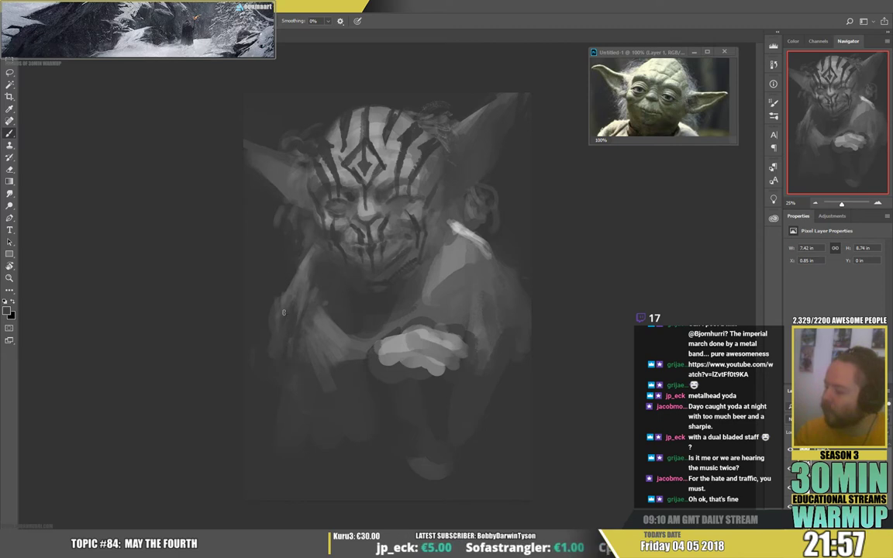
{"action": "left_click_drag", "start_coordinate": [273, 316], "coordinate": [267, 363]}
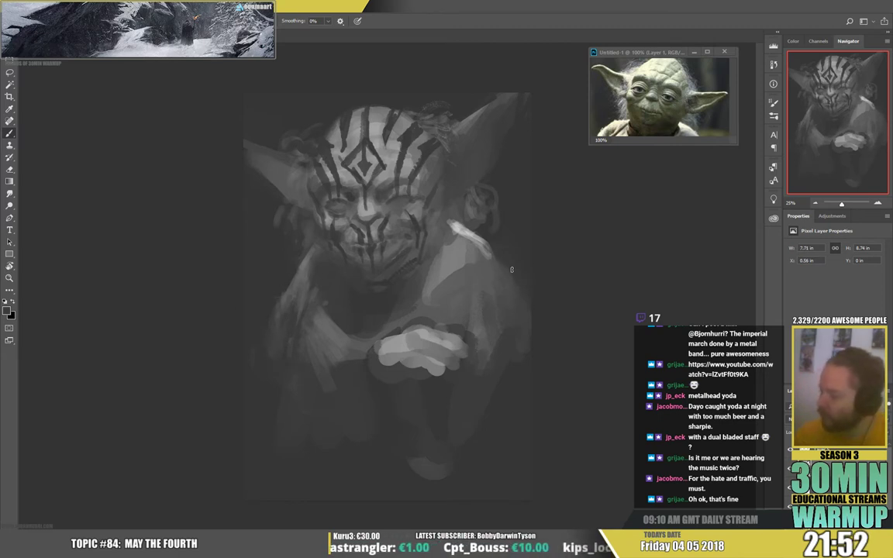
- Define the sleeve's edge across the wrist with greys sampled around the hand, and darken the inside of the left ear
{"action": "left_click", "coordinate": [366, 377], "text": "alt"}
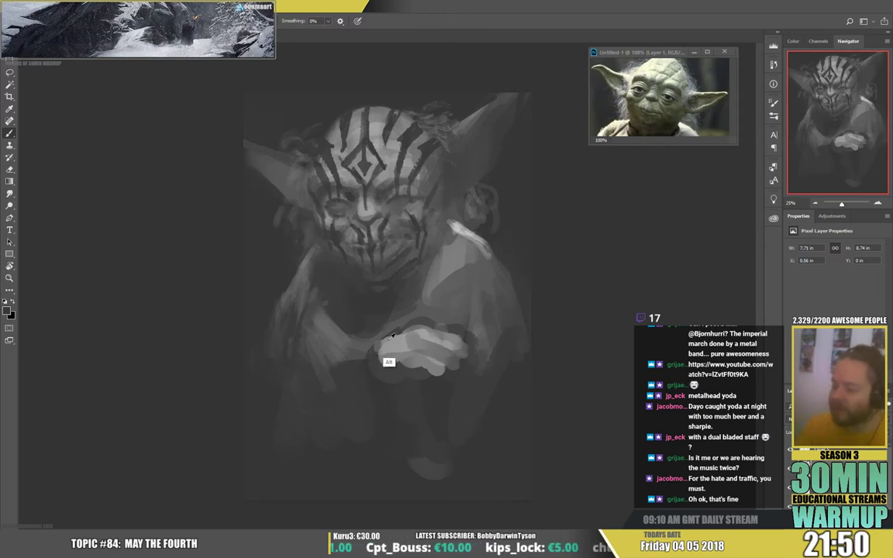
{"action": "left_click", "coordinate": [390, 338], "text": "alt"}
{"action": "mouse_move", "coordinate": [382, 342]}
{"action": "left_mouse_down"}
{"action": "mouse_move", "coordinate": [325, 377]}
{"action": "mouse_move", "coordinate": [376, 345]}
{"action": "mouse_move", "coordinate": [400, 358]}
{"action": "left_mouse_up"}
{"action": "left_click", "coordinate": [367, 368], "text": "alt"}
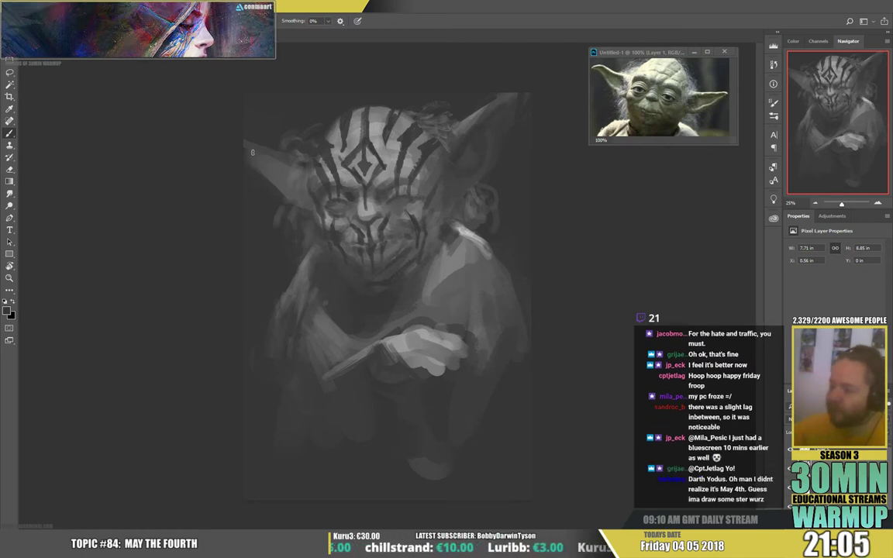
{"action": "left_click_drag", "start_coordinate": [250, 149], "coordinate": [266, 163]}
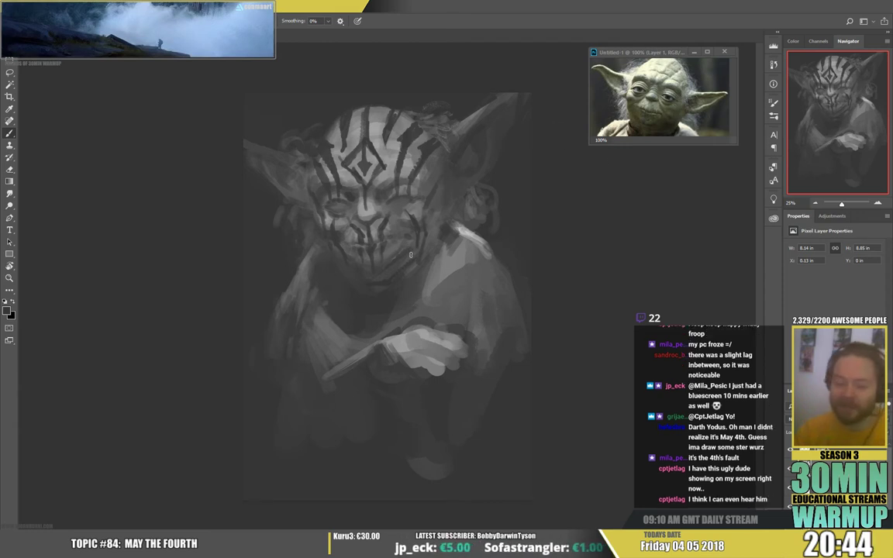
- Reduce the brush to 29 px and refine the mouth, cheeks and both eyes with greys sampled from the face
{"action": "left_click_drag", "start_coordinate": [368, 224], "coordinate": [372, 243]}
{"action": "left_click", "coordinate": [333, 237], "text": "alt"}
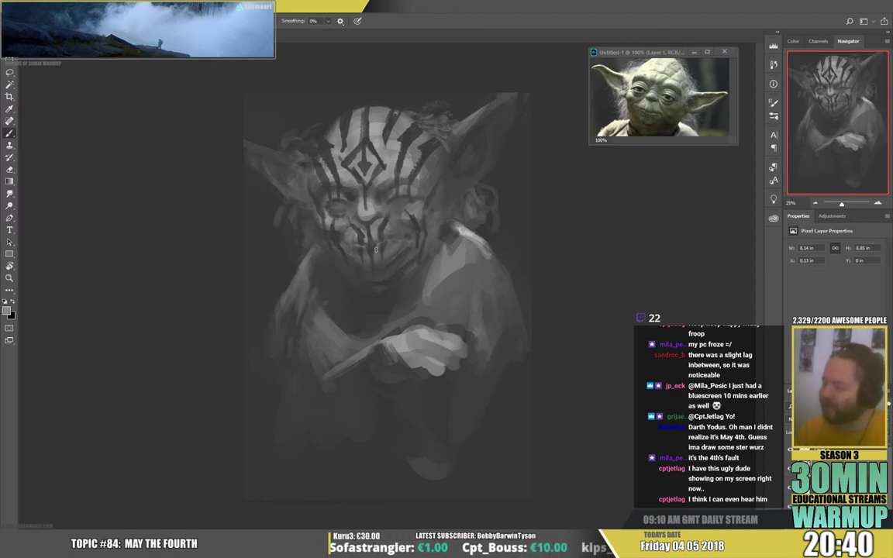
{"action": "right_click", "coordinate": [389, 246]}
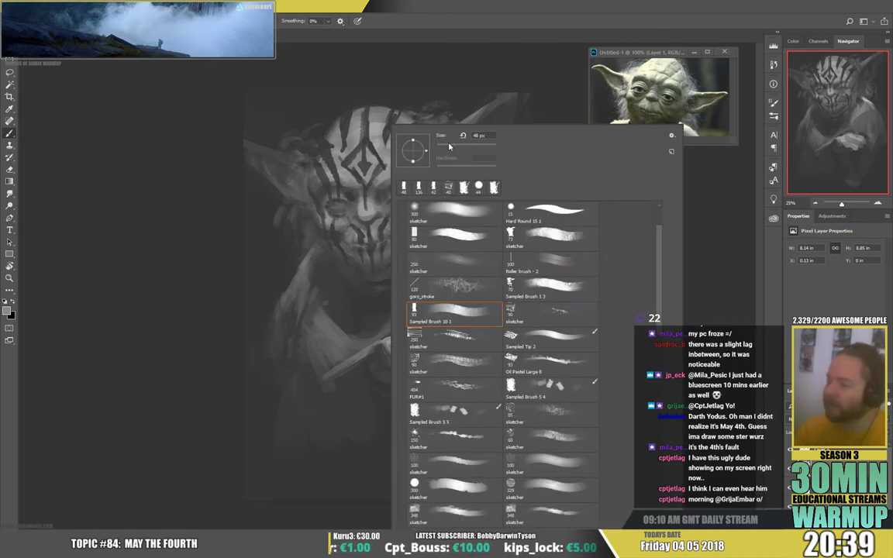
{"action": "left_click_drag", "start_coordinate": [449, 147], "coordinate": [444, 147]}
{"action": "left_click", "coordinate": [365, 247]}
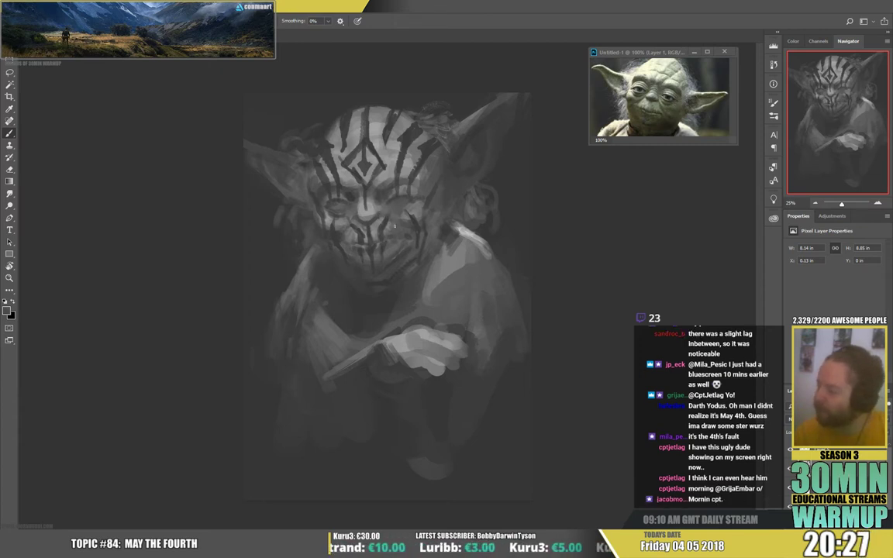
{"action": "left_click", "coordinate": [396, 164], "text": "alt"}
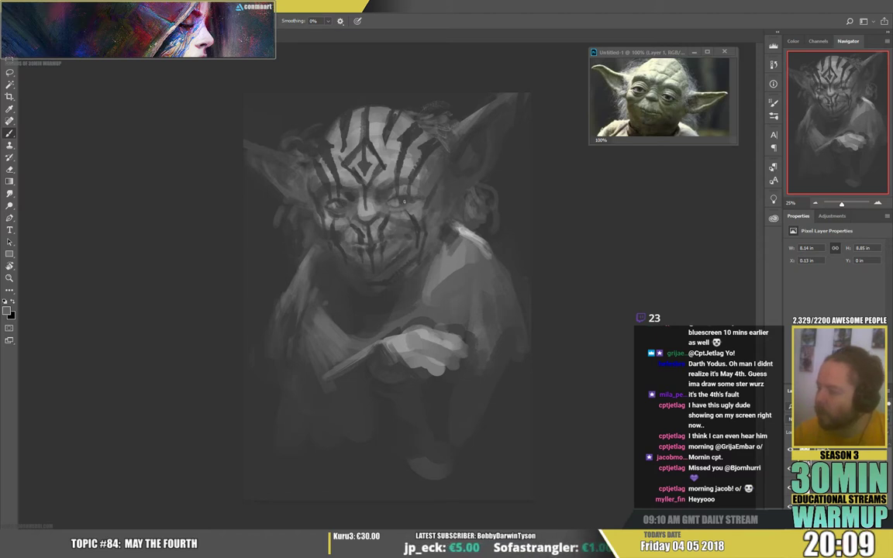
{"action": "left_click", "coordinate": [404, 199], "text": "alt"}
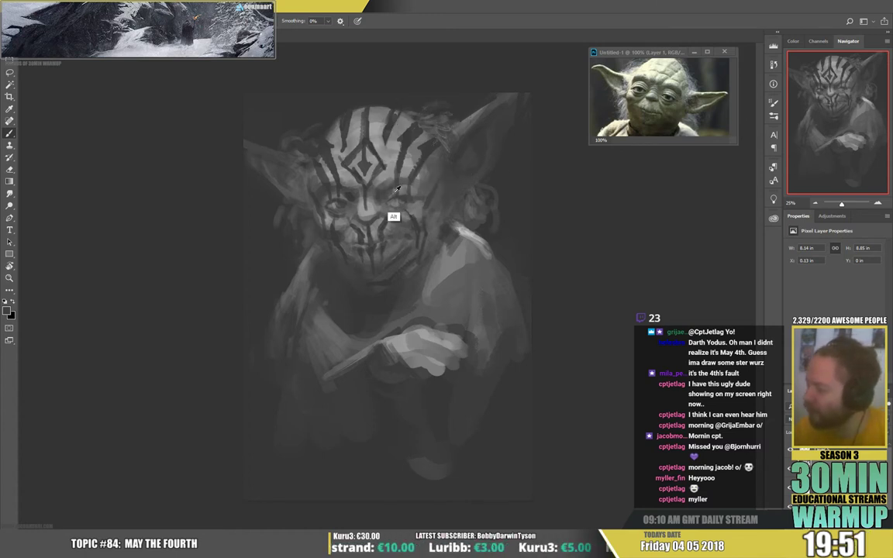
- Reduce the brush to 15 px and paint finer eyelid and eye details with sampled light and dark greys
{"action": "left_click", "coordinate": [384, 164], "text": "alt"}
{"action": "right_click", "coordinate": [473, 136]}
{"action": "left_click", "coordinate": [523, 150]}
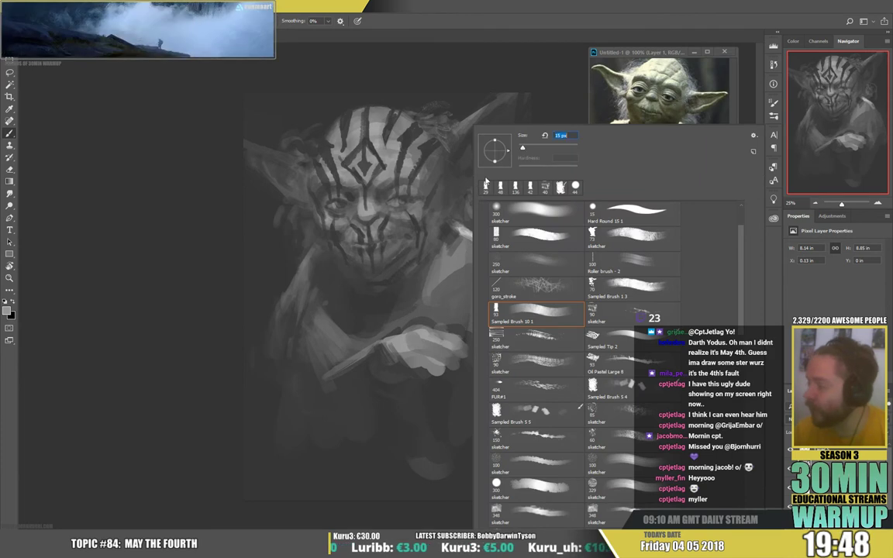
{"action": "left_click", "coordinate": [404, 204]}
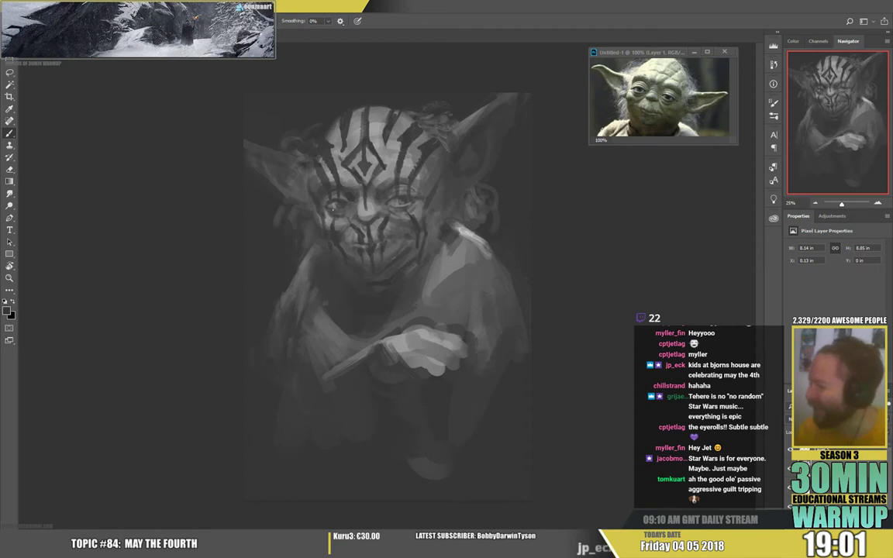
{"action": "left_click", "coordinate": [295, 179], "text": "alt"}
- Paint a light rim along the left ear's upper edge and thin curly hair strands above and below the ear
{"action": "left_click", "coordinate": [378, 132], "text": "alt"}
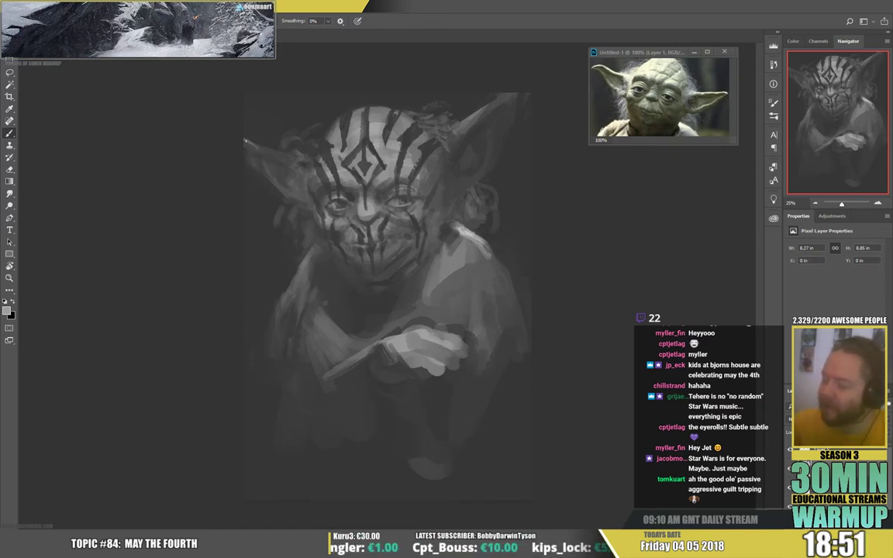
{"action": "left_click_drag", "start_coordinate": [241, 139], "coordinate": [291, 157]}
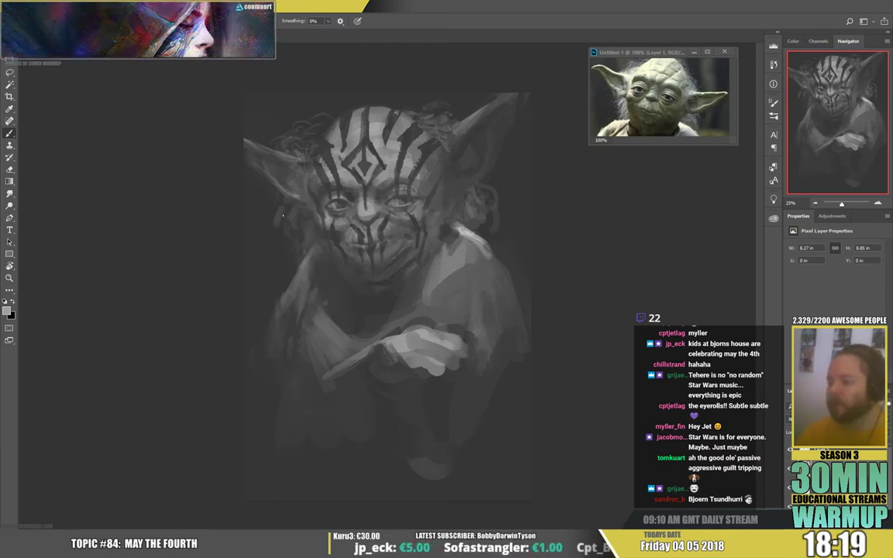
{"action": "left_click", "coordinate": [275, 261], "text": "alt"}
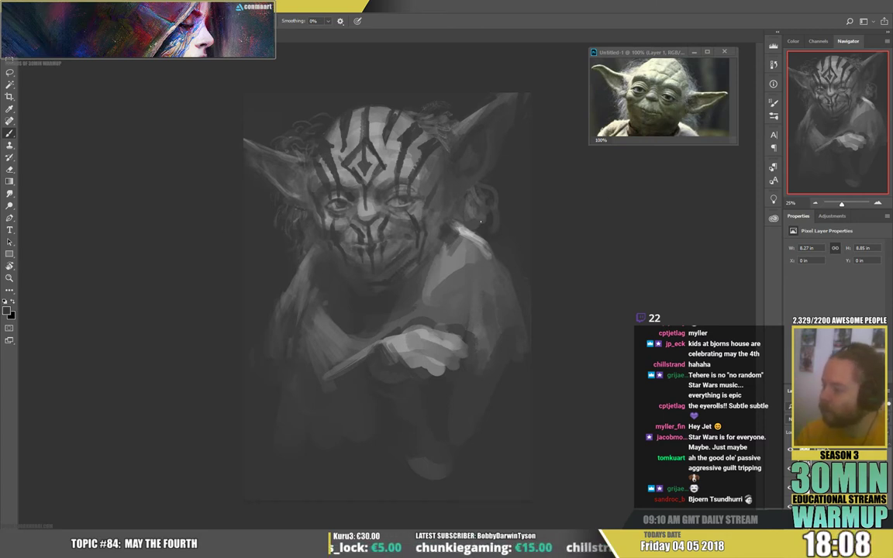
- Refine the eyelids and brows with dark and light greys sampled from the eye area and forehead
{"action": "left_click", "coordinate": [335, 197], "text": "alt"}
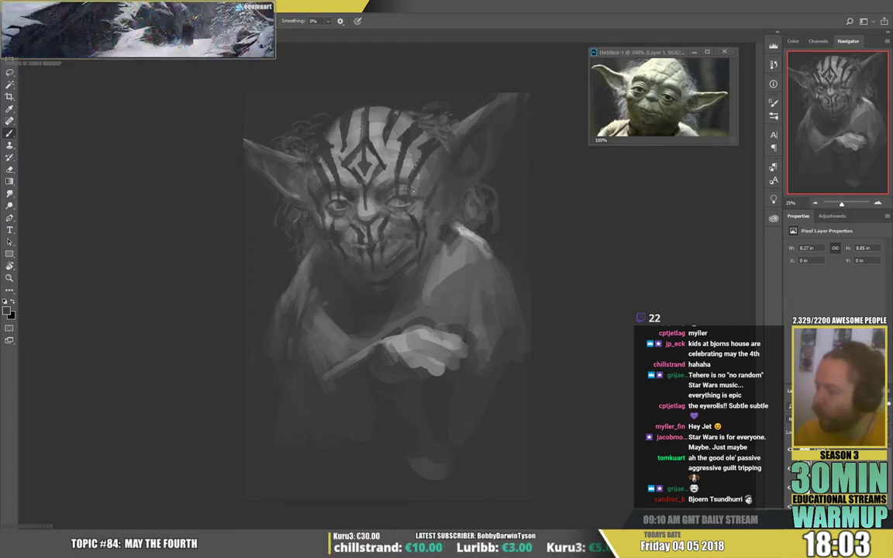
{"action": "left_click", "coordinate": [354, 175], "text": "alt"}
{"action": "left_click", "coordinate": [391, 164], "text": "alt"}
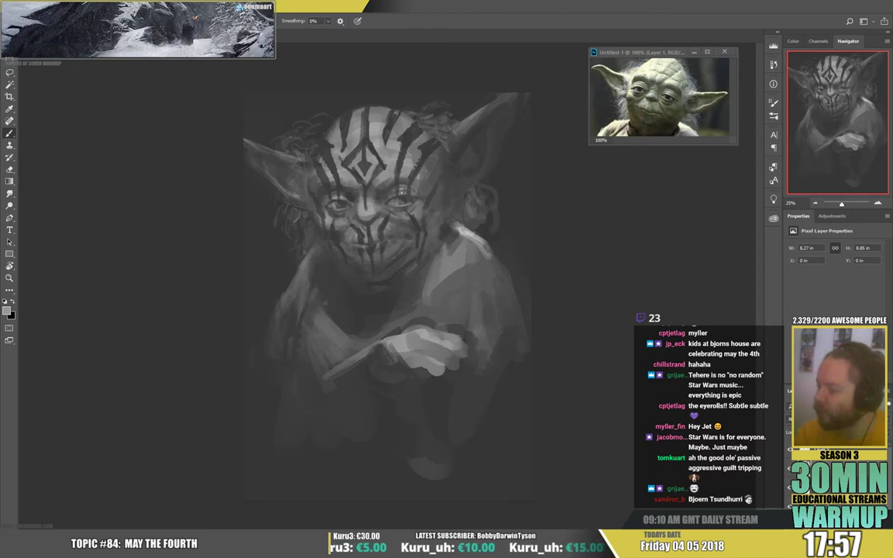
{"action": "left_click", "coordinate": [337, 145], "text": "alt"}
- Brighten the nose and cheeks with light greys sampled from the hand and shoulder, and sharpen the mouth and brow wrinkles
{"action": "left_click", "coordinate": [412, 344], "text": "alt"}
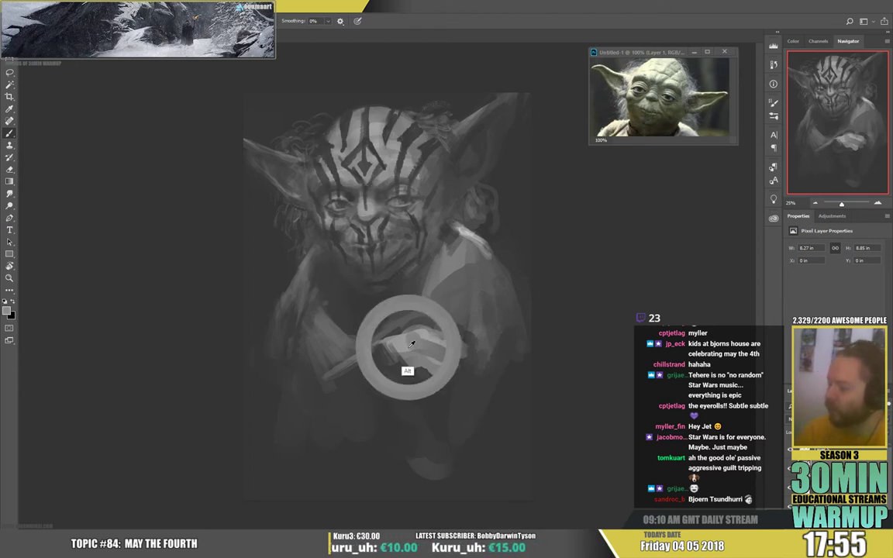
{"action": "left_click_drag", "start_coordinate": [411, 344], "coordinate": [367, 310]}
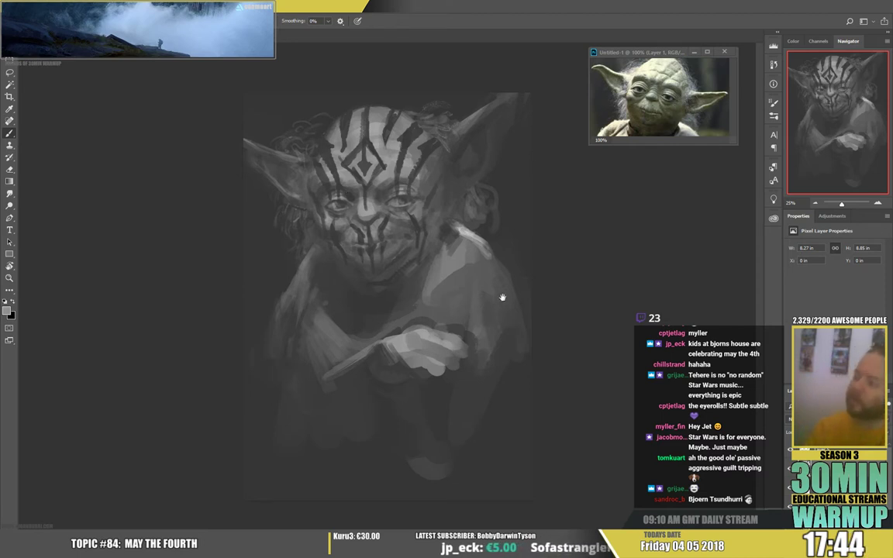
{"action": "left_click", "coordinate": [425, 361], "text": "alt"}
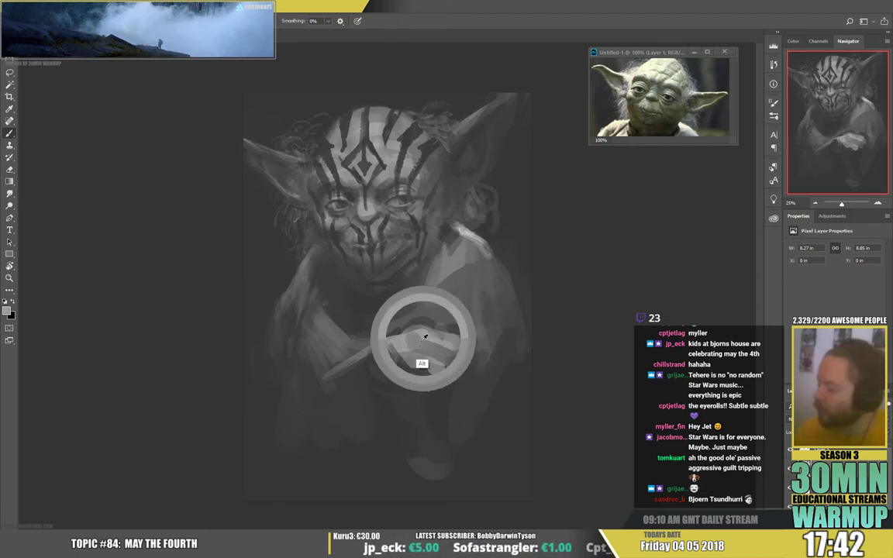
{"action": "left_click", "coordinate": [463, 231], "text": "alt"}
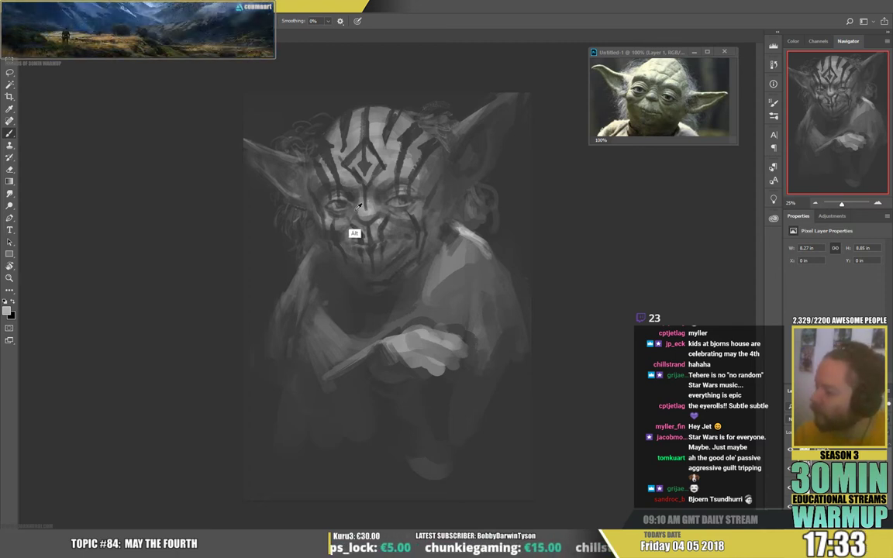
{"action": "left_click", "coordinate": [348, 185], "text": "alt"}
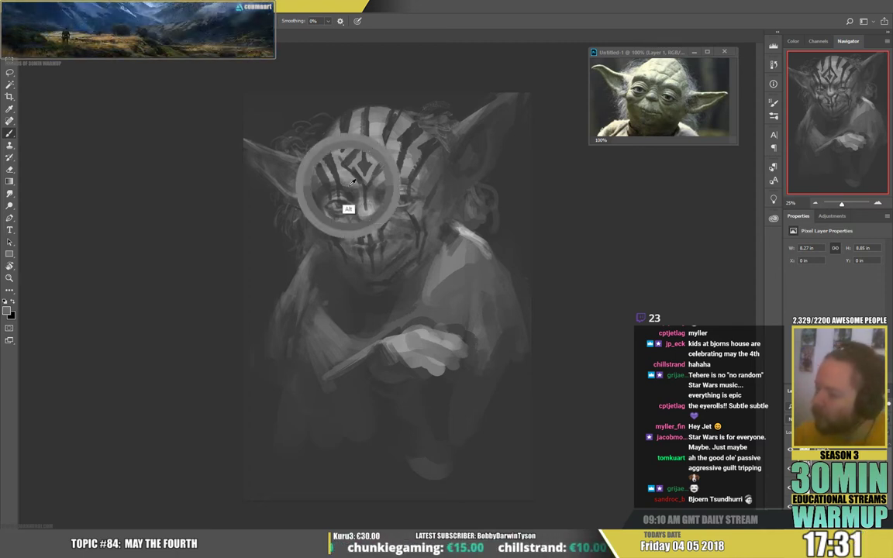
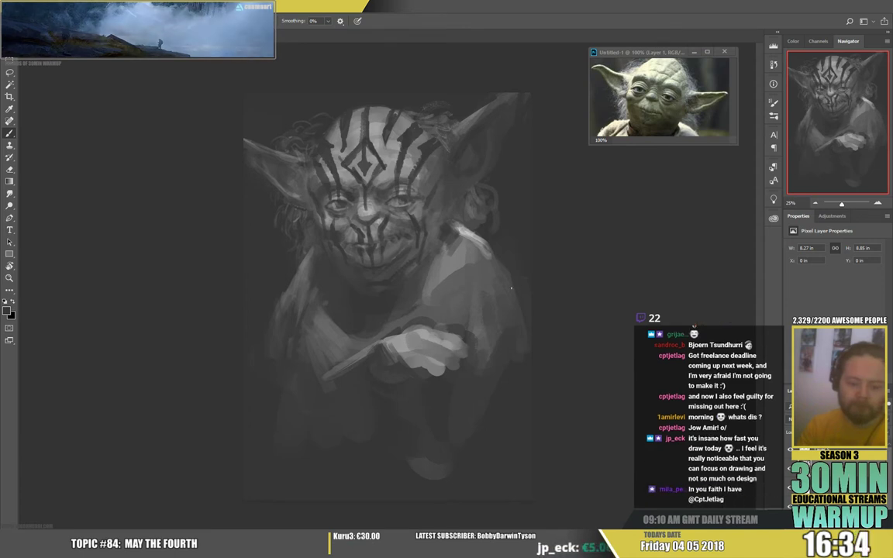
- Enlarge the brush and paint cloth folds over the robe's right shoulder and sleeve with greys sampled from the fabric
{"action": "right_click", "coordinate": [487, 289]}
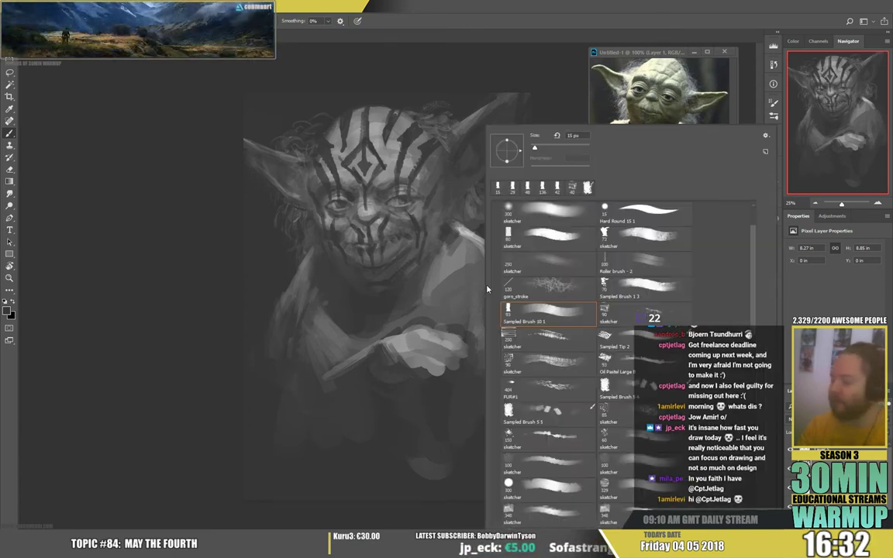
{"action": "left_click", "coordinate": [553, 148]}
{"action": "left_click", "coordinate": [374, 327]}
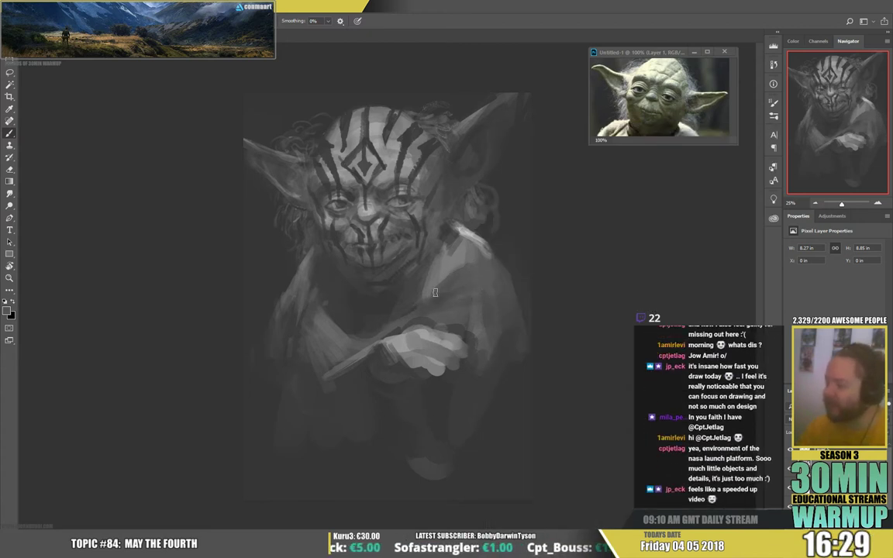
{"action": "key", "text": "alt"}
{"action": "left_click_drag", "start_coordinate": [459, 256], "coordinate": [416, 304]}
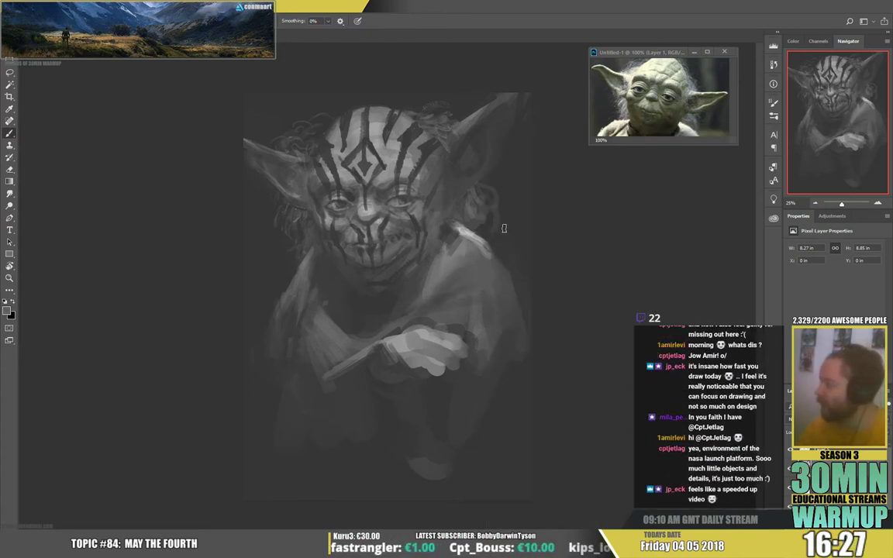
{"action": "left_click", "coordinate": [494, 269], "text": "alt"}
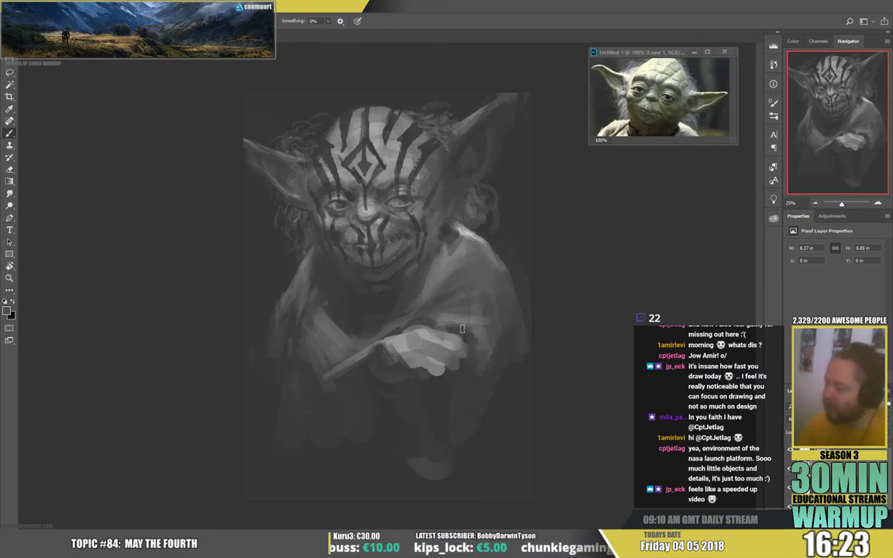
{"action": "mouse_move", "coordinate": [492, 309]}
{"action": "left_mouse_down"}
{"action": "mouse_move", "coordinate": [464, 306]}
{"action": "mouse_move", "coordinate": [430, 319]}
{"action": "left_mouse_up"}
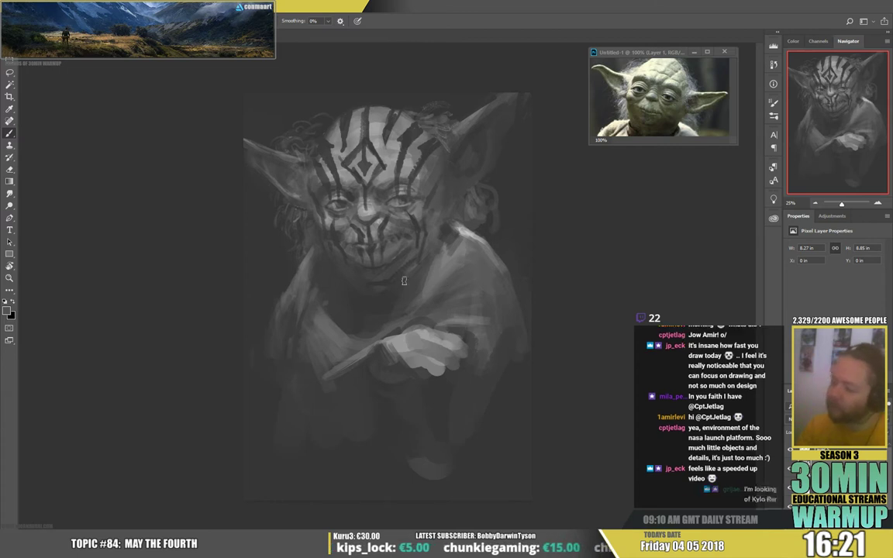
- Soften the left sleeve's lower edge below the wrist with dark greys sampled from the robe
{"action": "left_click", "coordinate": [320, 365], "text": "alt"}
{"action": "mouse_move", "coordinate": [319, 360]}
{"action": "left_mouse_down"}
{"action": "mouse_move", "coordinate": [287, 409]}
{"action": "mouse_move", "coordinate": [322, 379]}
{"action": "mouse_move", "coordinate": [325, 418]}
{"action": "mouse_move", "coordinate": [313, 373]}
{"action": "left_mouse_up"}
{"action": "left_click", "coordinate": [346, 392], "text": "alt"}
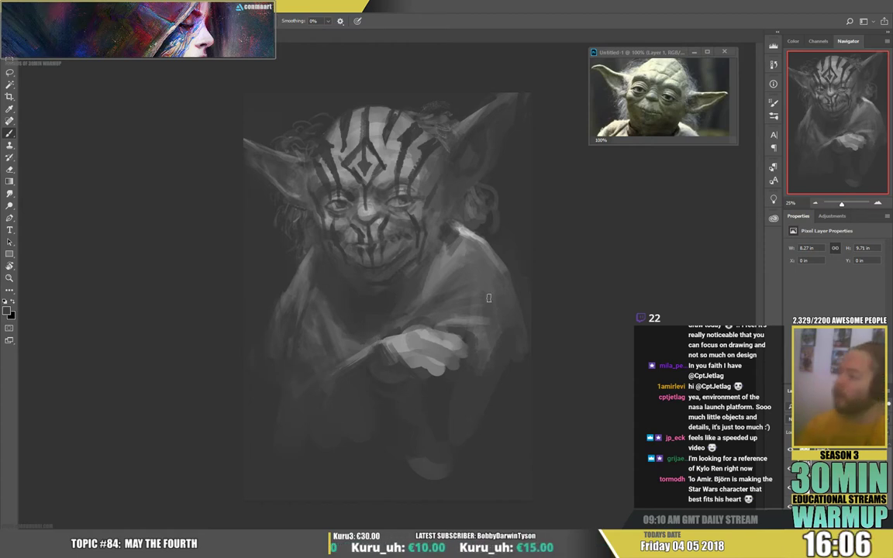
- Sample a light grey from the head and brush hair strands between the temple and the ear on the painting's right side
{"action": "key", "text": "alt"}
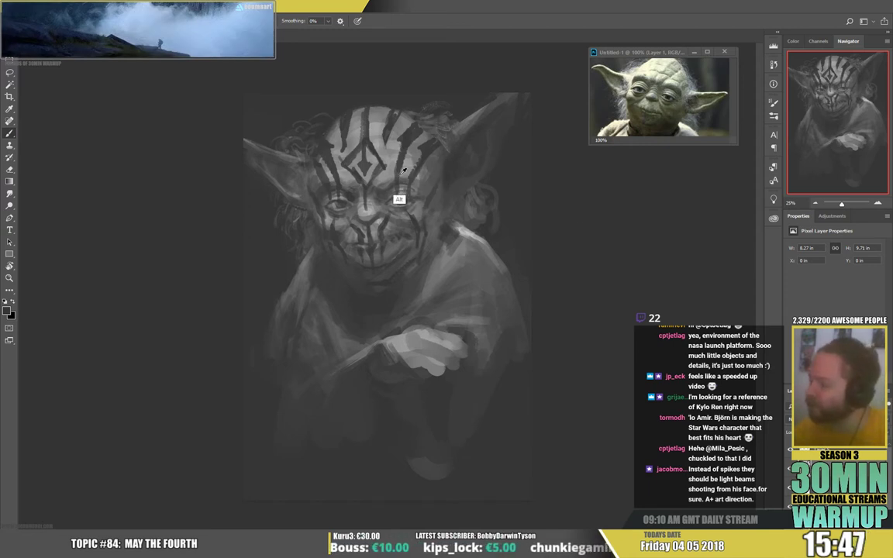
{"action": "left_click_drag", "start_coordinate": [440, 153], "coordinate": [452, 160]}
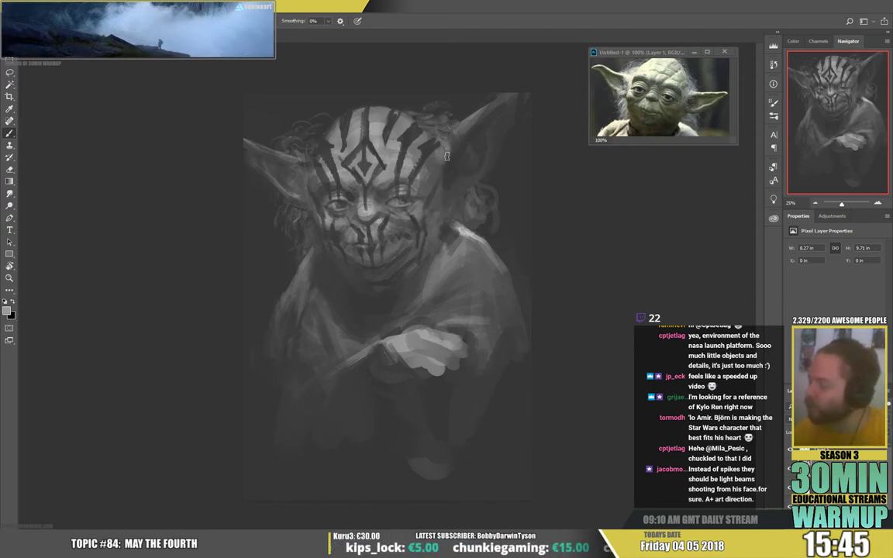
{"action": "left_click", "coordinate": [823, 451]}
{"action": "key", "text": "e"}
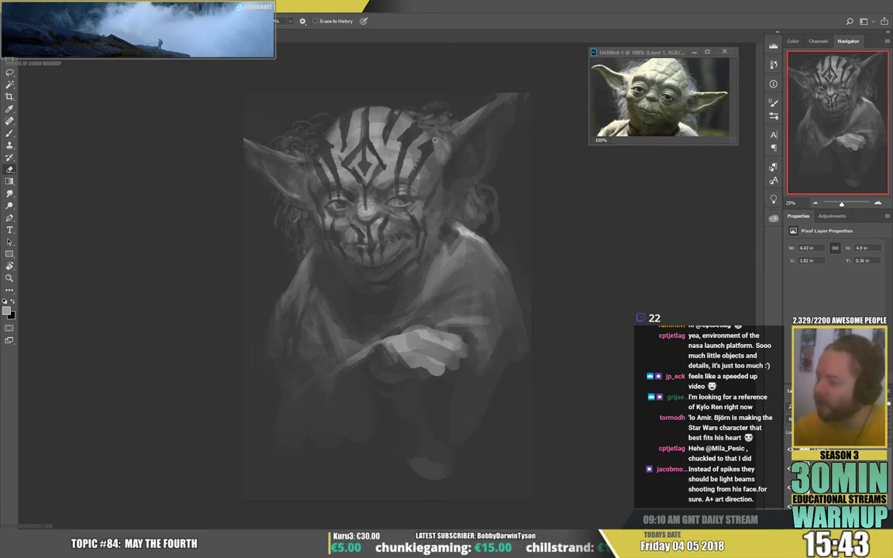
{"action": "key", "text": "b"}
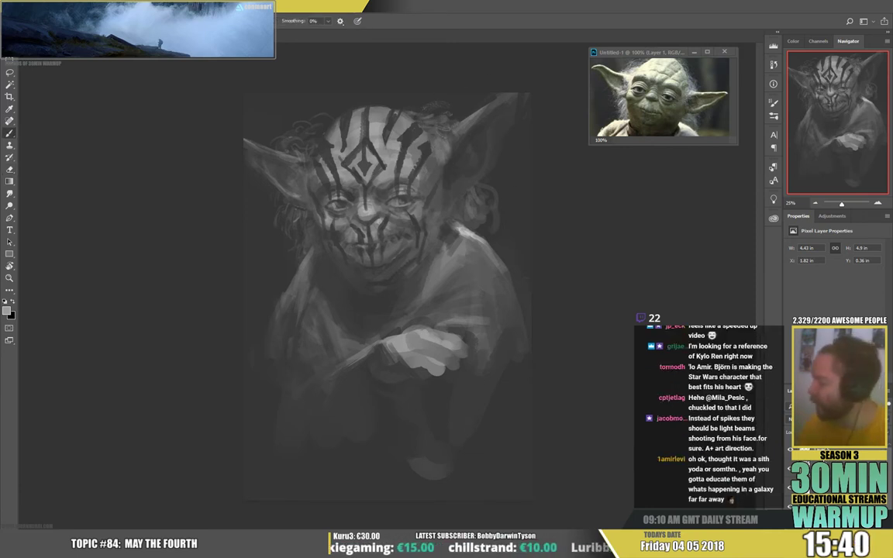
{"action": "right_click", "coordinate": [465, 130]}
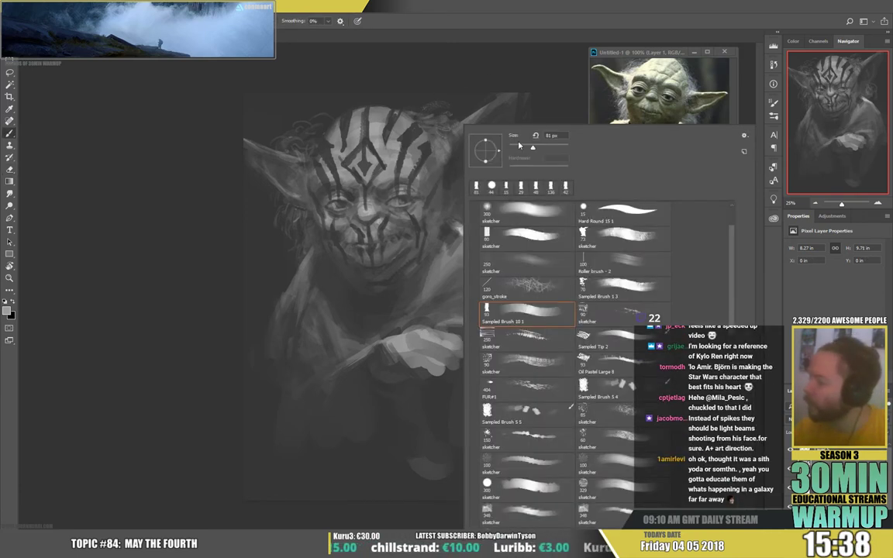
{"action": "left_click_drag", "start_coordinate": [443, 145], "coordinate": [446, 163]}
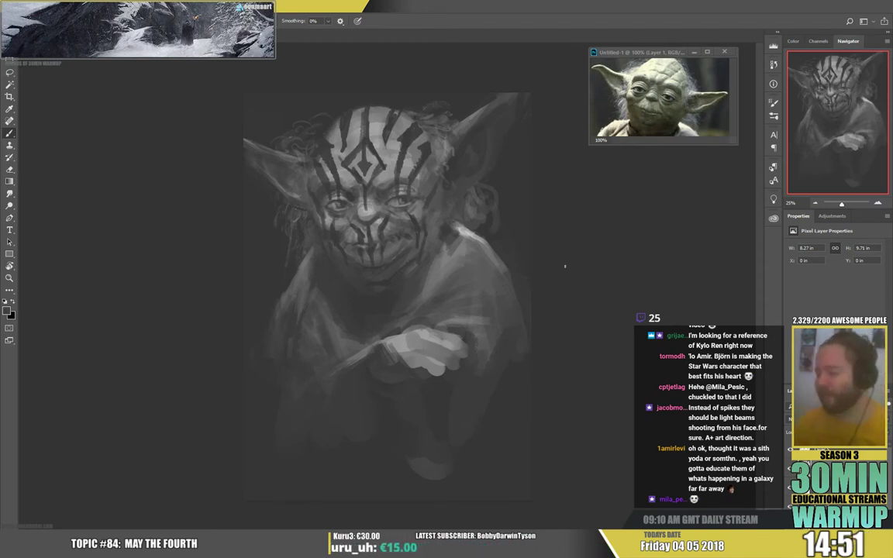
- On the face-marking layer, sharpen the diamond and upper forehead stripes with eraser and brush, extending the central marking up over the crown
{"action": "key", "text": "e"}
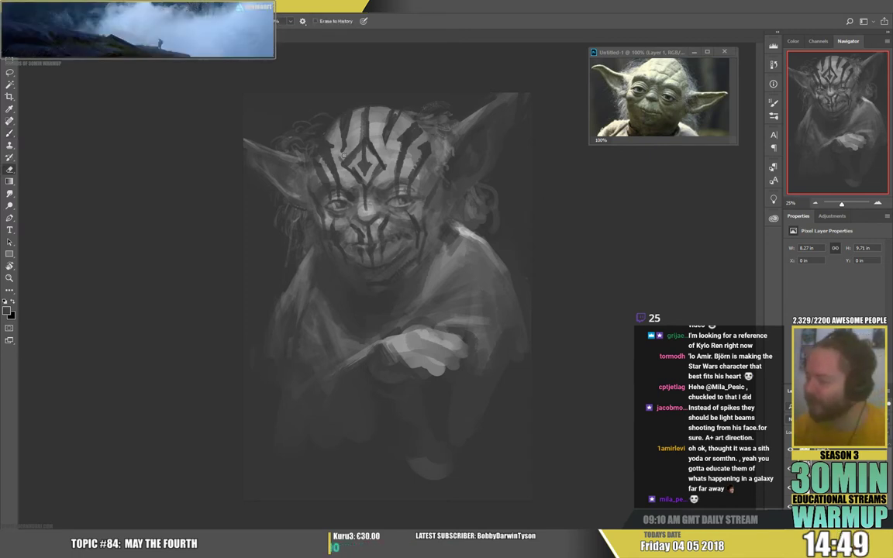
{"action": "left_click", "coordinate": [826, 449]}
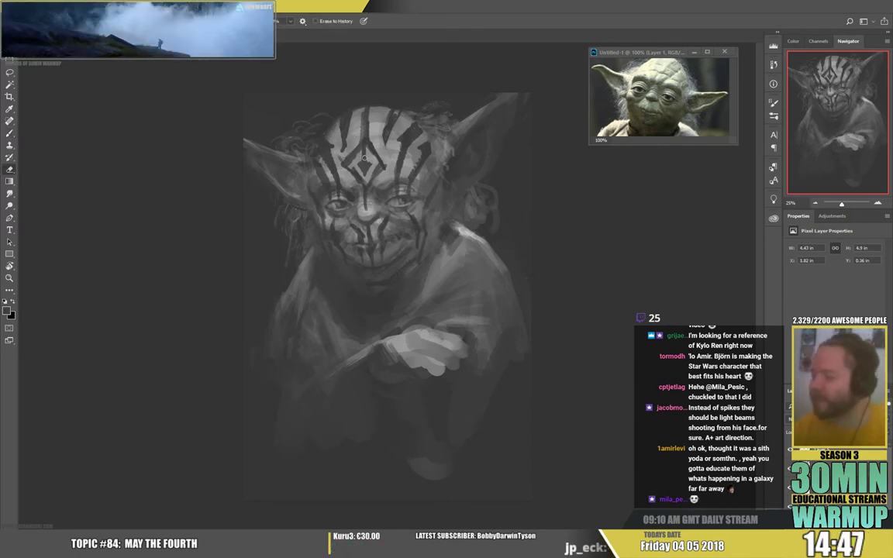
{"action": "key", "text": "b"}
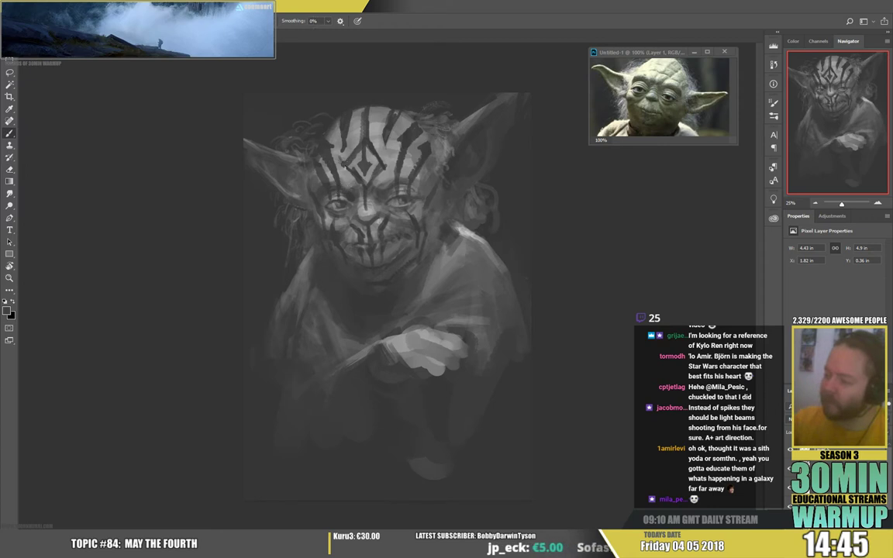
{"action": "key", "text": "e"}
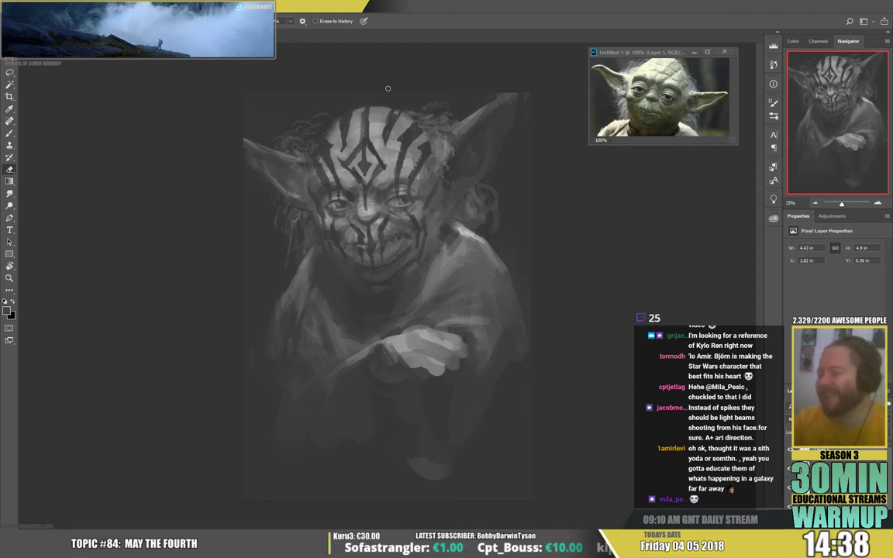
{"action": "key", "text": "b"}
{"action": "left_click_drag", "start_coordinate": [363, 113], "coordinate": [365, 103]}
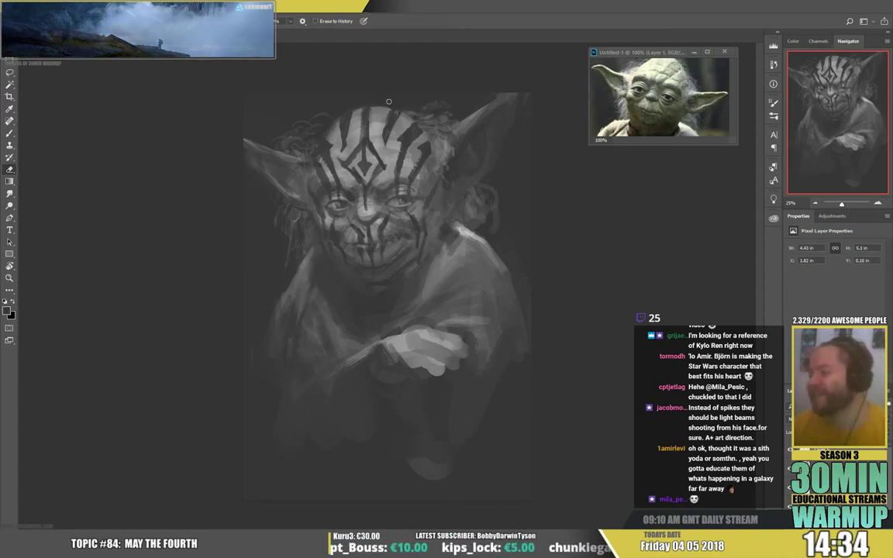
- Refine the dark forehead stripes and the markings around the right-hand eye by alternately erasing their edges and repainting them
{"action": "key", "text": "e"}
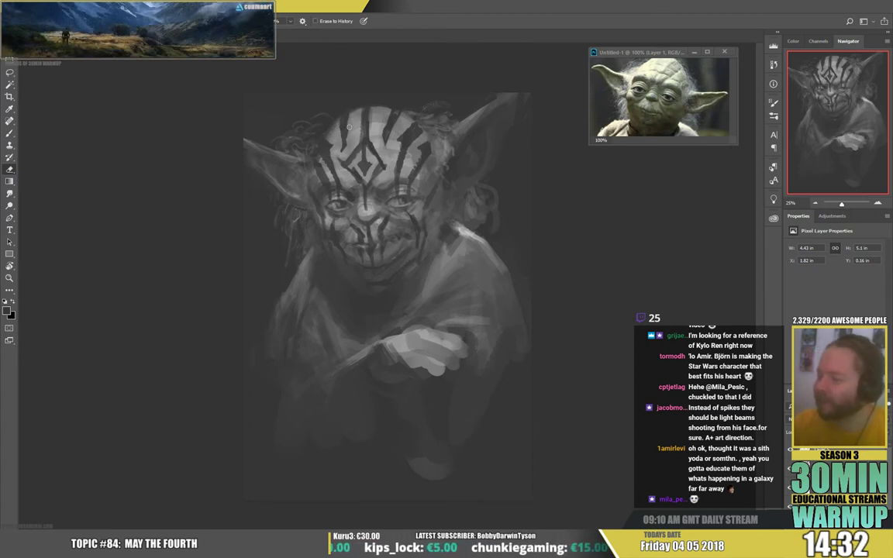
{"action": "key", "text": "b"}
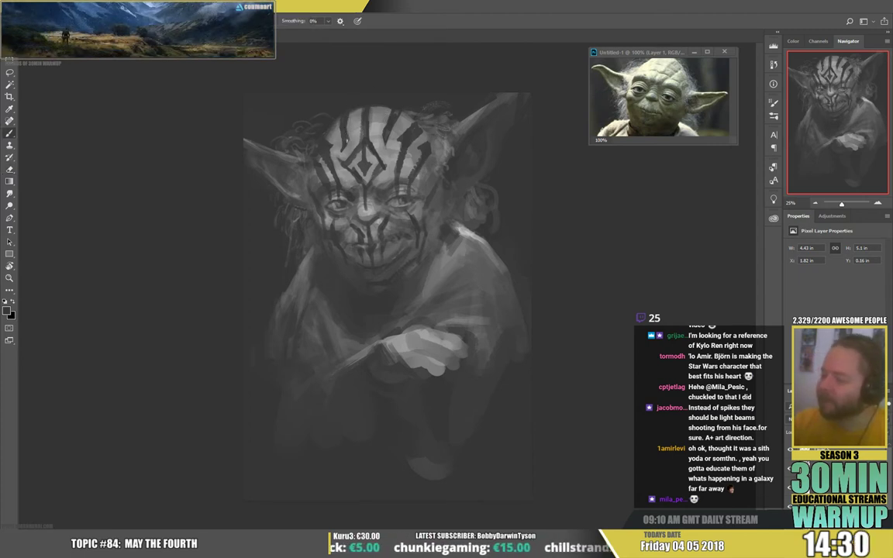
{"action": "key", "text": "e"}
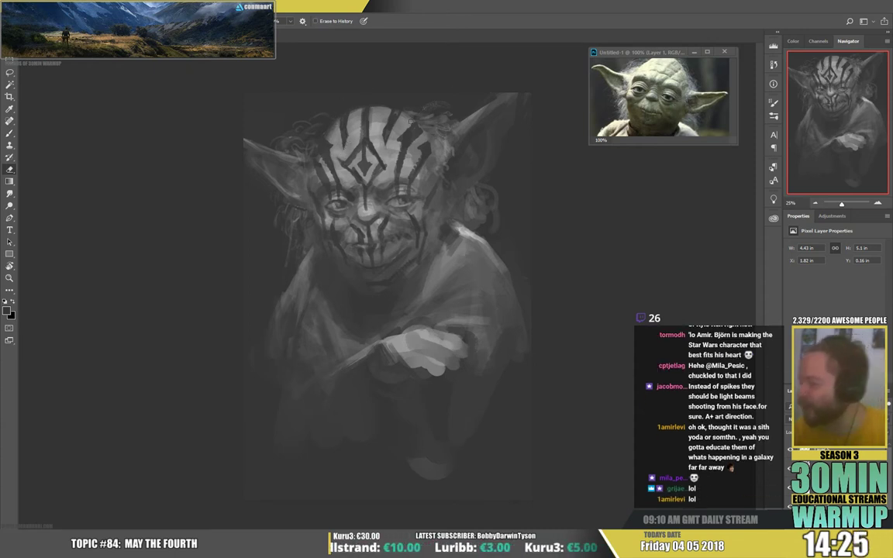
{"action": "key", "text": "b"}
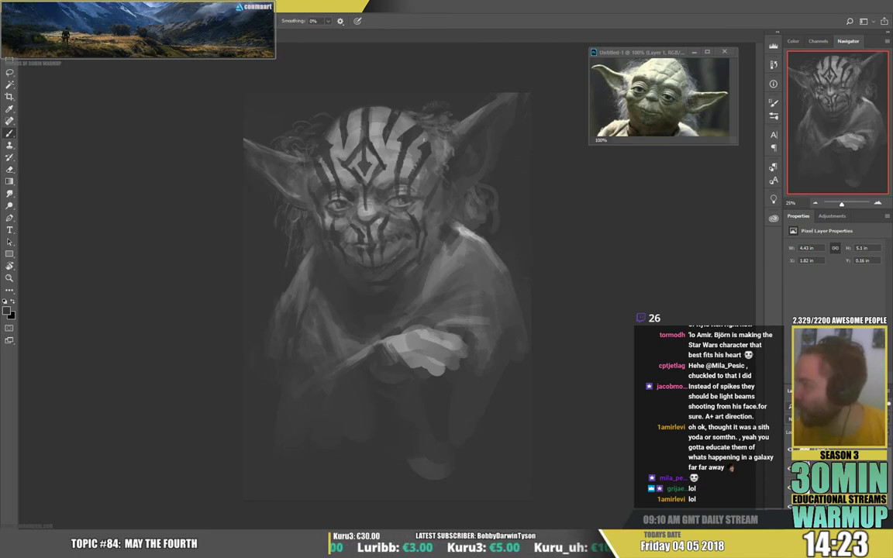
{"action": "key", "text": "e"}
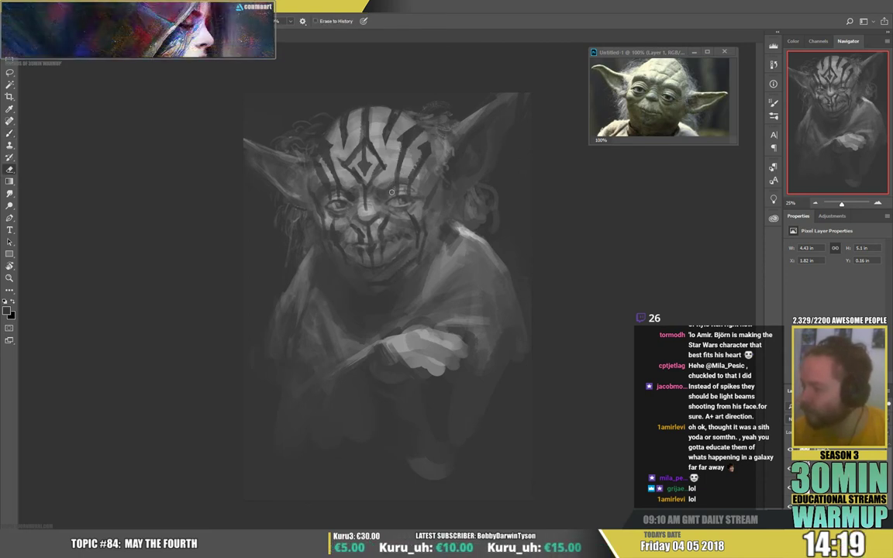
{"action": "key", "text": "b"}
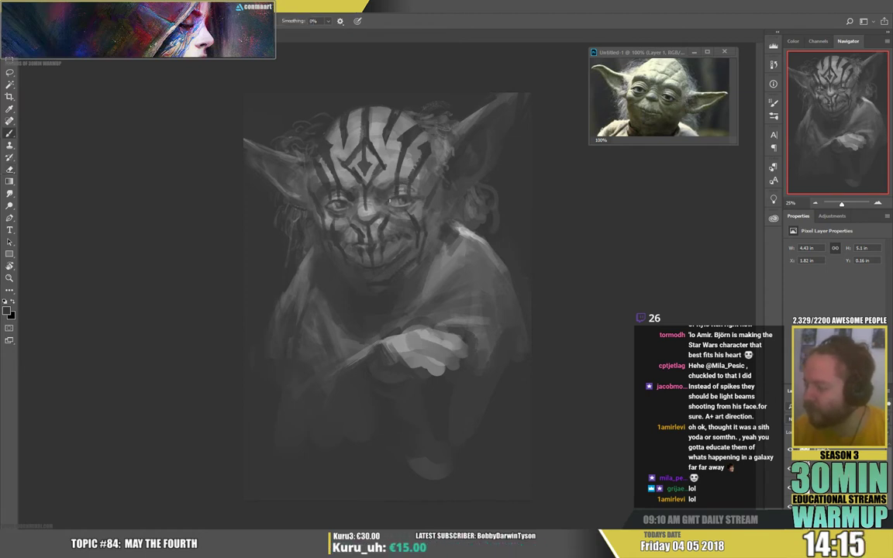
{"action": "key", "text": "e"}
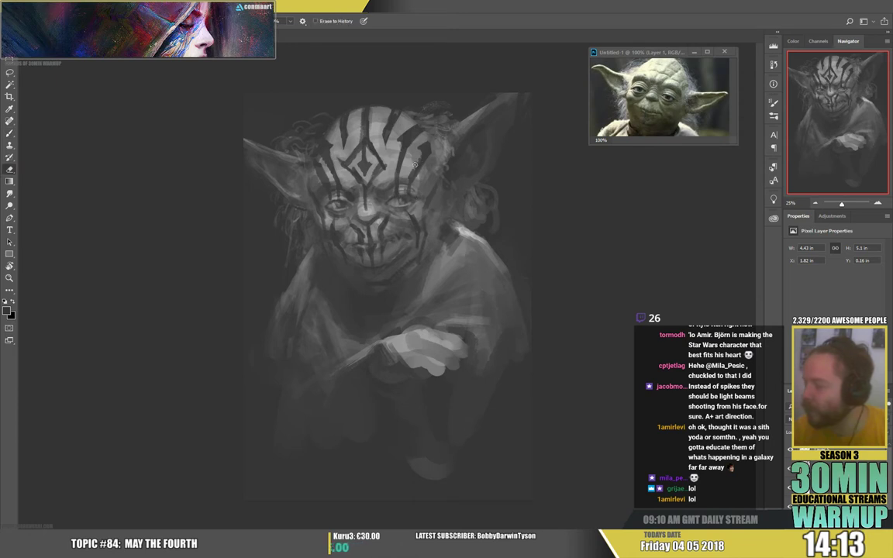
{"action": "key", "text": "b"}
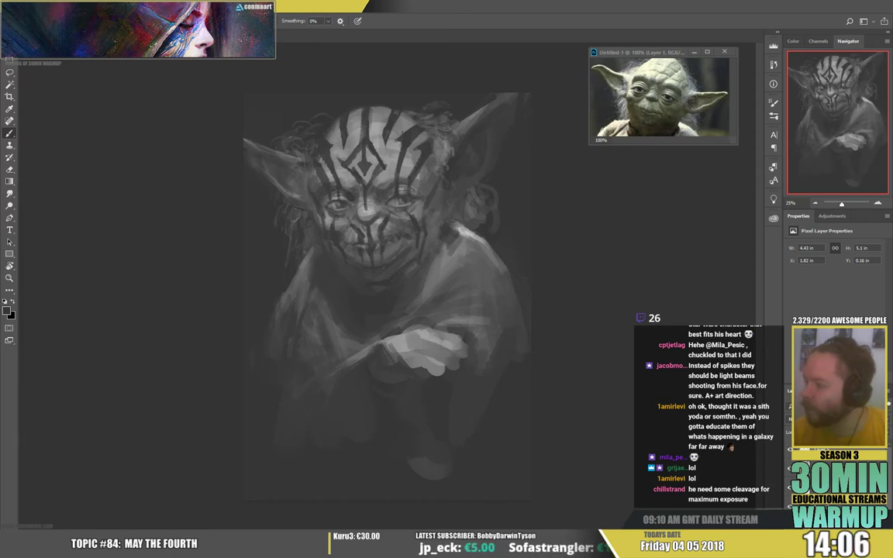
- Clean up and repaint the dark markings at the left-hand temple and around the eyes with eraser and brush
{"action": "key", "text": "e"}
{"action": "key", "text": "e"}
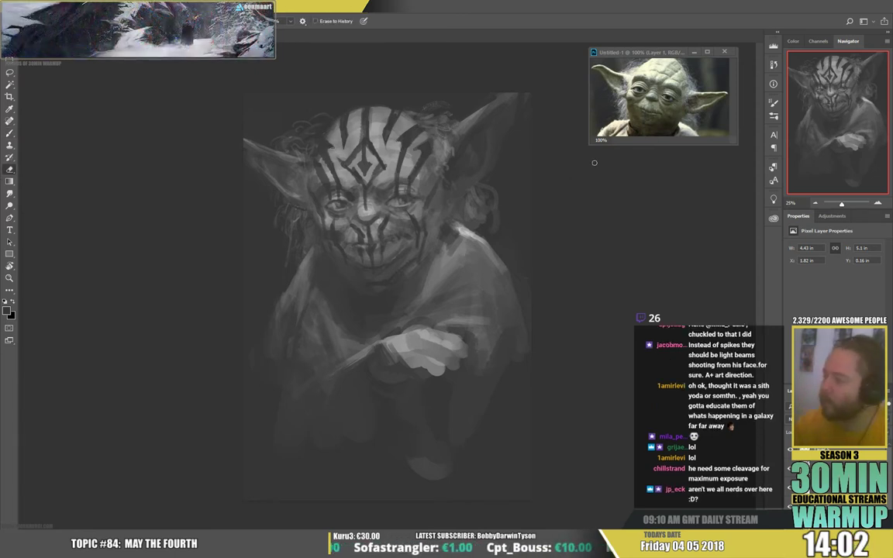
{"action": "key", "text": "b"}
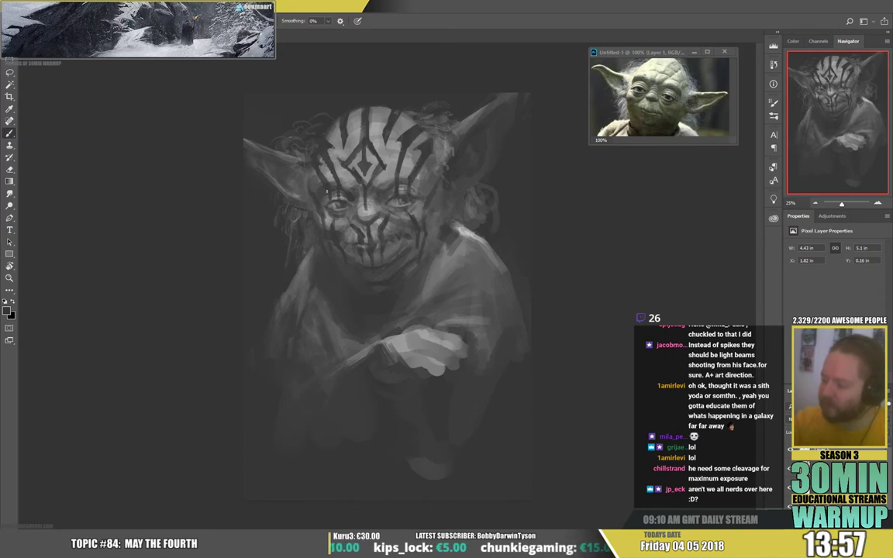
{"action": "key", "text": "e"}
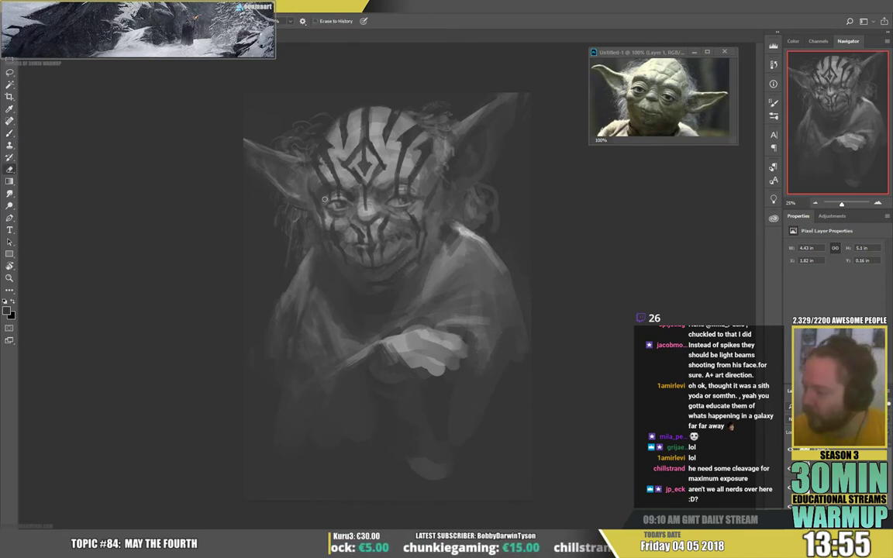
{"action": "key", "text": "b"}
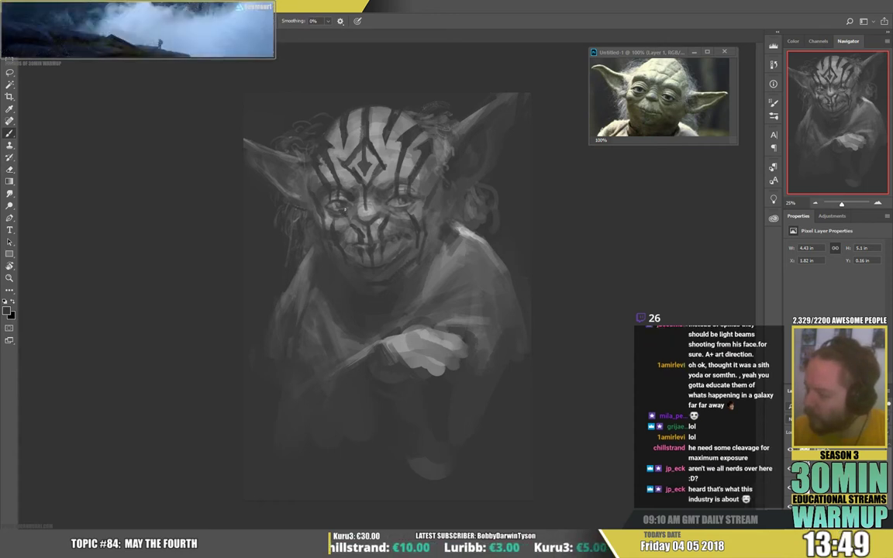
{"action": "key", "text": "e"}
{"action": "key", "text": "b"}
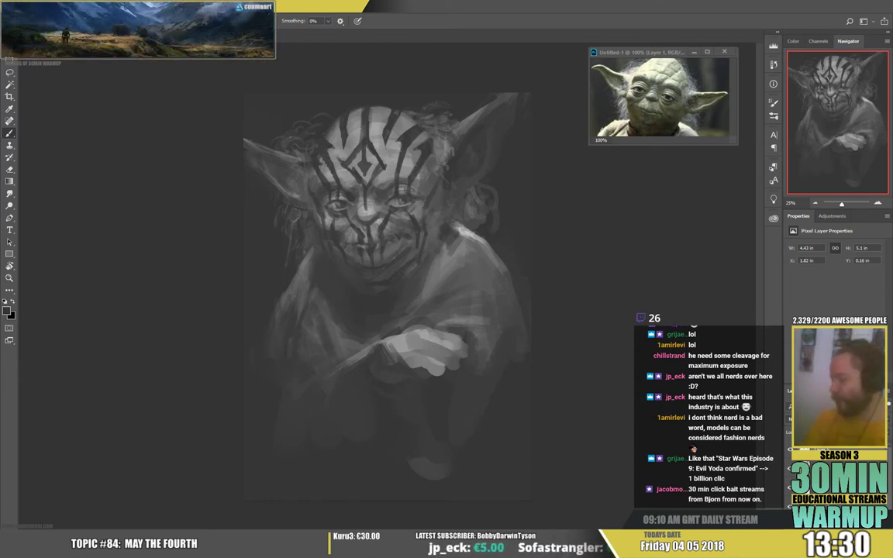
- Merge the marking layer down and brush fold strokes along the robe's neckline at the chest
{"action": "key", "text": "ctrl+e"}
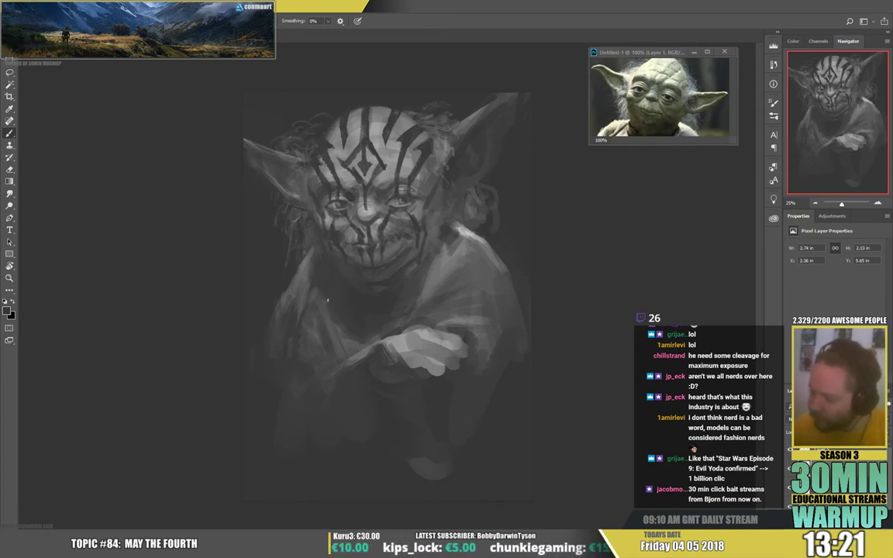
{"action": "left_click_drag", "start_coordinate": [327, 300], "coordinate": [335, 327]}
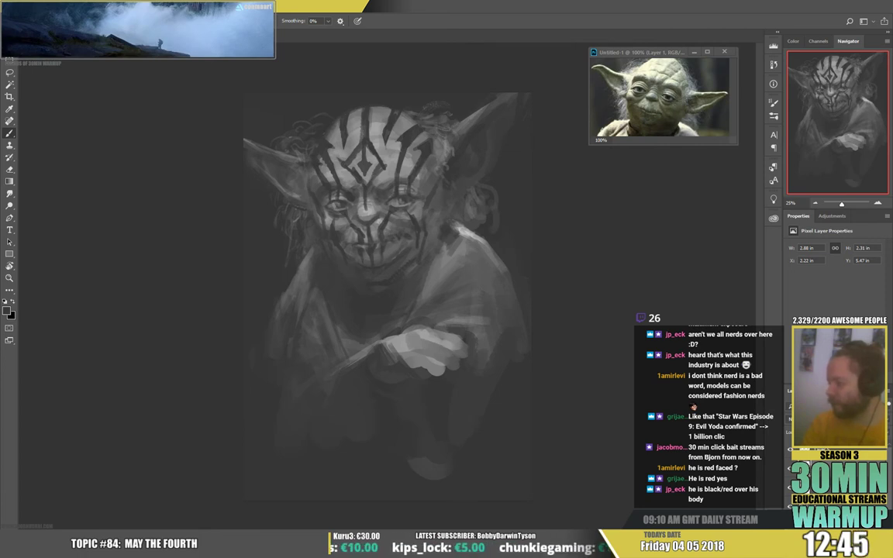
- Add a new layer and set its blend mode to Overlay
{"action": "key", "text": "ctrl+alt+shift+n"}
{"action": "left_click", "coordinate": [819, 419]}
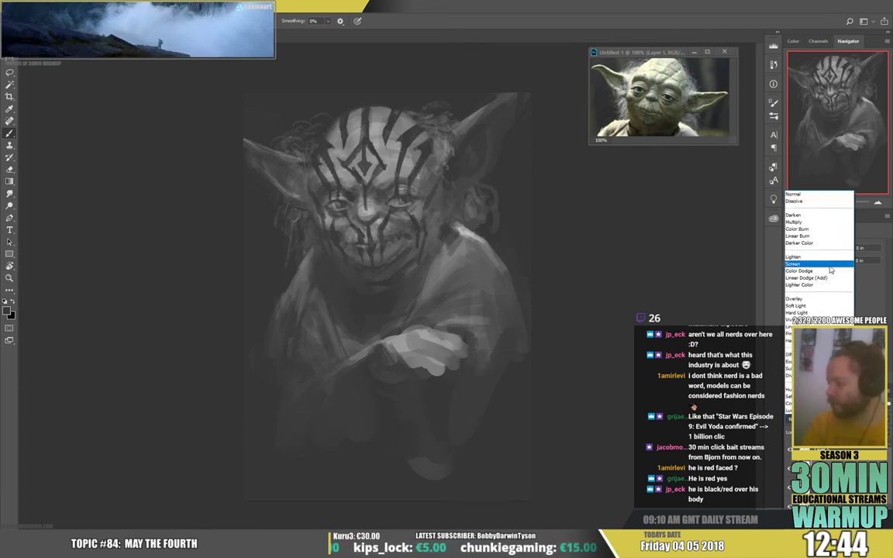
{"action": "left_click", "coordinate": [798, 299]}
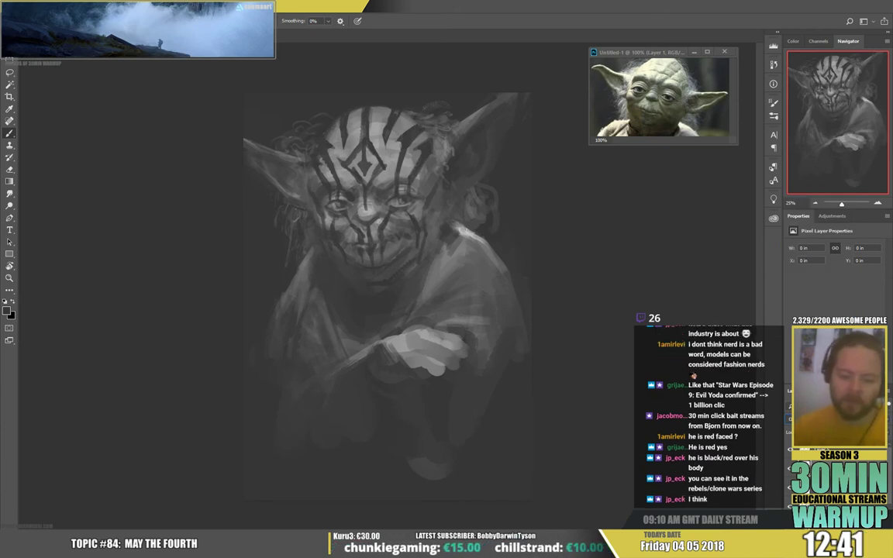
- Set the foreground colour to red a41111 and tint the face and both ears with a larger brush
{"action": "left_click", "coordinate": [7, 311]}
{"action": "left_click", "coordinate": [244, 166]}
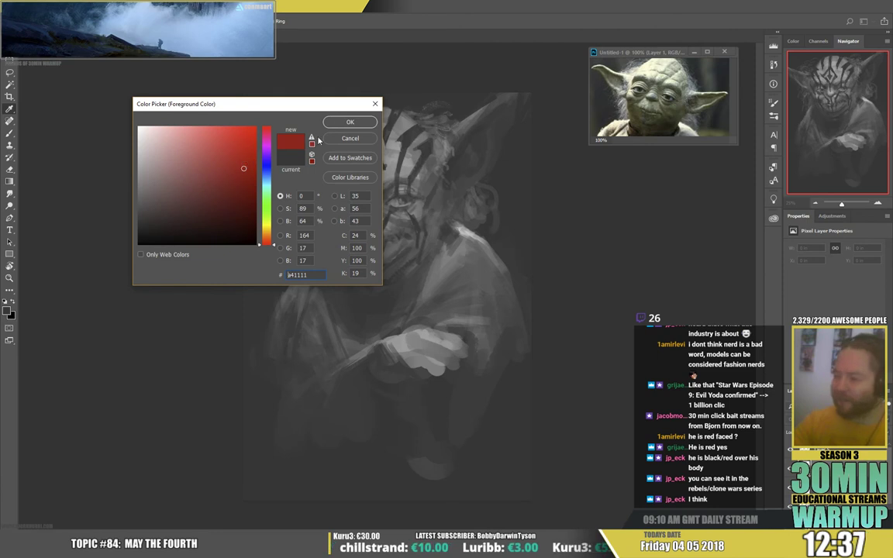
{"action": "left_click", "coordinate": [347, 122]}
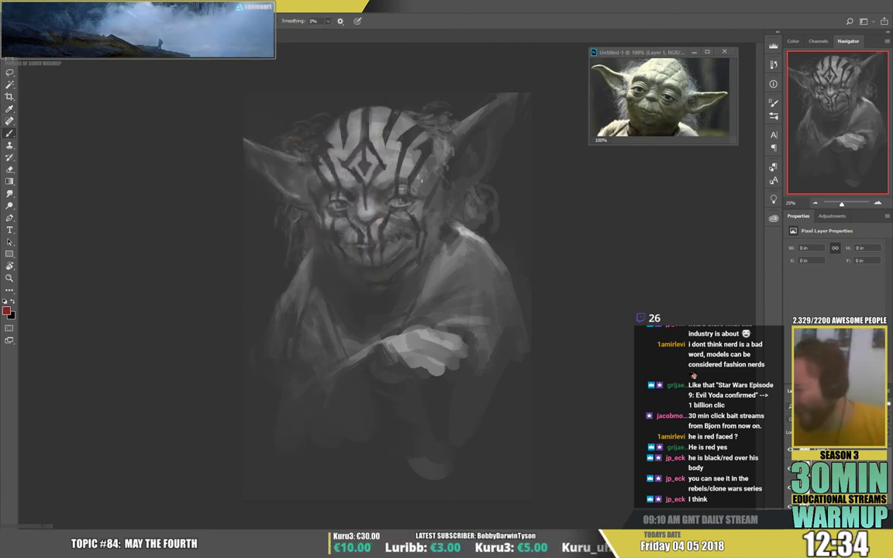
{"action": "right_click", "coordinate": [500, 165]}
{"action": "left_click", "coordinate": [510, 147]}
{"action": "left_click", "coordinate": [370, 172]}
{"action": "mouse_move", "coordinate": [351, 136]}
{"action": "left_mouse_down"}
{"action": "mouse_move", "coordinate": [326, 175]}
{"action": "mouse_move", "coordinate": [357, 113]}
{"action": "mouse_move", "coordinate": [370, 117]}
{"action": "mouse_move", "coordinate": [353, 134]}
{"action": "mouse_move", "coordinate": [339, 175]}
{"action": "mouse_move", "coordinate": [404, 127]}
{"action": "mouse_move", "coordinate": [389, 177]}
{"action": "mouse_move", "coordinate": [391, 118]}
{"action": "mouse_move", "coordinate": [428, 142]}
{"action": "mouse_move", "coordinate": [429, 182]}
{"action": "mouse_move", "coordinate": [367, 202]}
{"action": "mouse_move", "coordinate": [413, 190]}
{"action": "mouse_move", "coordinate": [426, 196]}
{"action": "mouse_move", "coordinate": [405, 221]}
{"action": "mouse_move", "coordinate": [380, 207]}
{"action": "mouse_move", "coordinate": [430, 207]}
{"action": "mouse_move", "coordinate": [376, 212]}
{"action": "mouse_move", "coordinate": [337, 191]}
{"action": "mouse_move", "coordinate": [317, 205]}
{"action": "mouse_move", "coordinate": [335, 178]}
{"action": "mouse_move", "coordinate": [306, 177]}
{"action": "mouse_move", "coordinate": [239, 142]}
{"action": "mouse_move", "coordinate": [327, 228]}
{"action": "mouse_move", "coordinate": [360, 203]}
{"action": "mouse_move", "coordinate": [352, 236]}
{"action": "mouse_move", "coordinate": [337, 242]}
{"action": "mouse_move", "coordinate": [333, 235]}
{"action": "mouse_move", "coordinate": [369, 262]}
{"action": "mouse_move", "coordinate": [381, 216]}
{"action": "mouse_move", "coordinate": [391, 230]}
{"action": "mouse_move", "coordinate": [386, 271]}
{"action": "mouse_move", "coordinate": [429, 239]}
{"action": "mouse_move", "coordinate": [466, 134]}
{"action": "mouse_move", "coordinate": [489, 114]}
{"action": "mouse_move", "coordinate": [472, 150]}
{"action": "mouse_move", "coordinate": [499, 121]}
{"action": "mouse_move", "coordinate": [469, 180]}
{"action": "mouse_move", "coordinate": [484, 121]}
{"action": "mouse_move", "coordinate": [455, 132]}
{"action": "mouse_move", "coordinate": [460, 170]}
{"action": "left_mouse_up"}
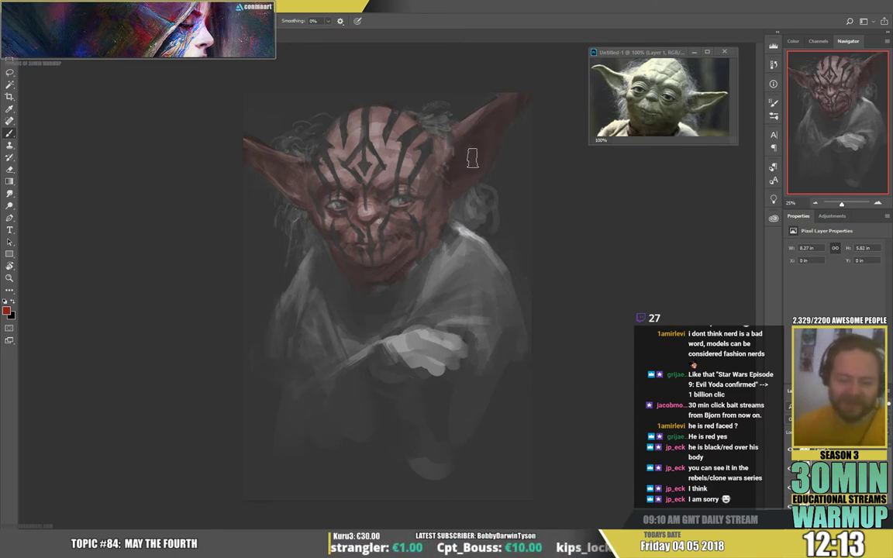
- Erase red spill around the face and tint the neck, chest and hand red, strengthening the red on the face
{"action": "key", "text": "e"}
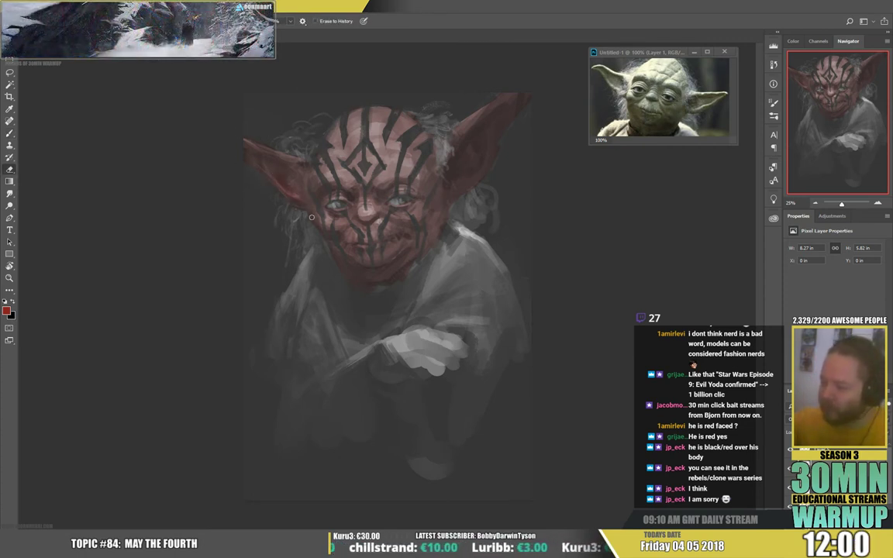
{"action": "key", "text": "b"}
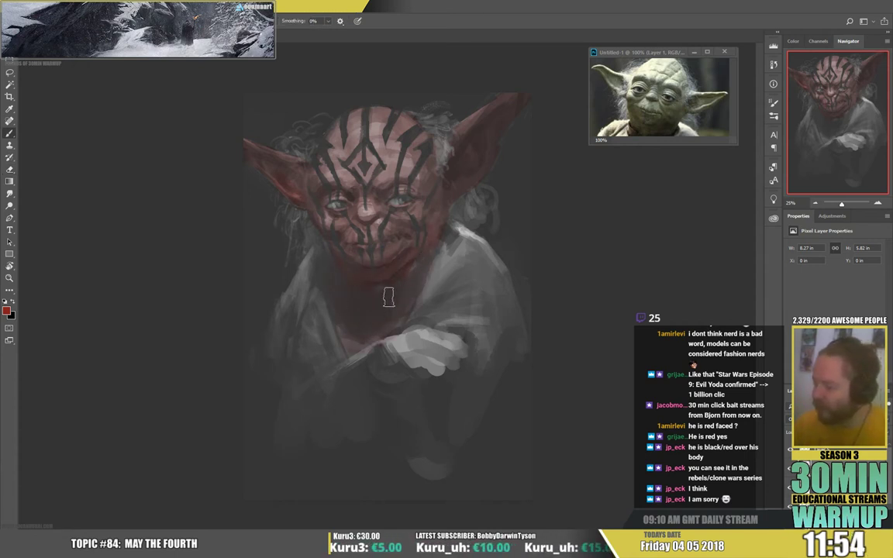
{"action": "mouse_move", "coordinate": [395, 251]}
{"action": "left_mouse_down"}
{"action": "mouse_move", "coordinate": [416, 224]}
{"action": "mouse_move", "coordinate": [392, 246]}
{"action": "left_mouse_up"}
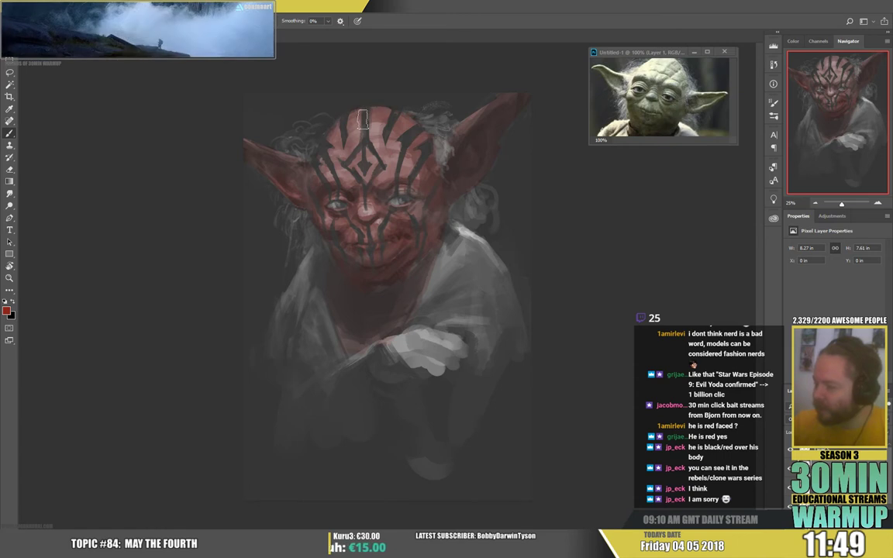
{"action": "mouse_move", "coordinate": [400, 347]}
{"action": "left_mouse_down"}
{"action": "mouse_move", "coordinate": [431, 363]}
{"action": "mouse_move", "coordinate": [454, 347]}
{"action": "mouse_move", "coordinate": [421, 338]}
{"action": "left_mouse_up"}
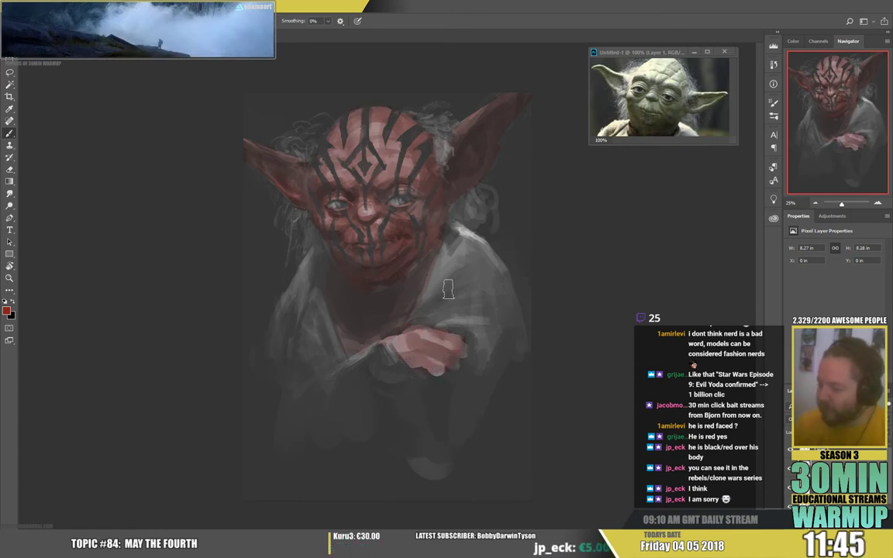
- Erase stray red around the robe and strengthen the red tint on the hand
{"action": "key", "text": "e"}
{"action": "key", "text": "b"}
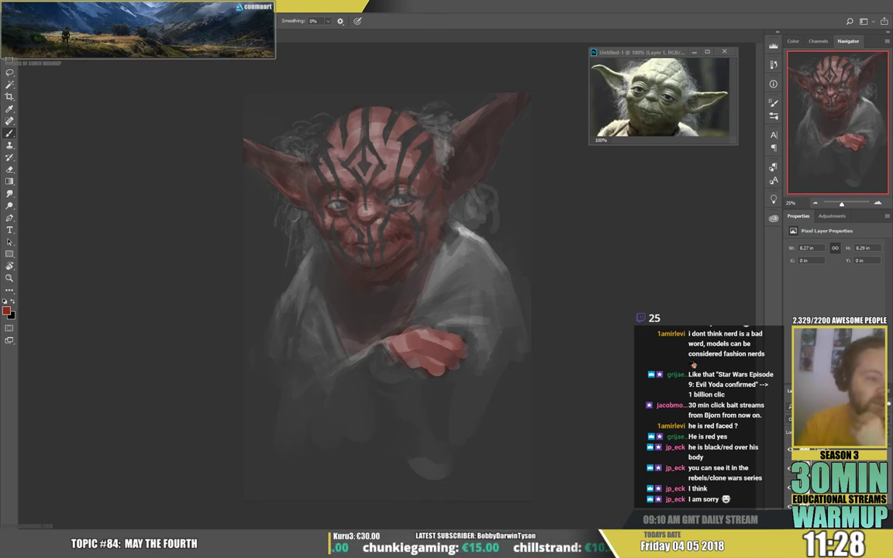
- Switch to the browser, enlarge the Obi-Wan poster image to view it as a reference, and return to the painting
{"action": "left_click_drag", "start_coordinate": [891, 120], "coordinate": [664, 107]}
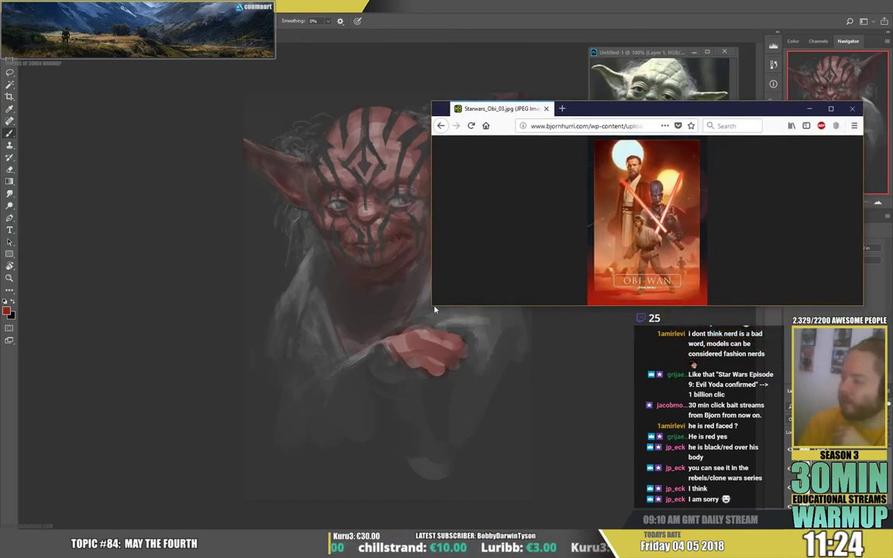
{"action": "left_click_drag", "start_coordinate": [431, 309], "coordinate": [562, 511]}
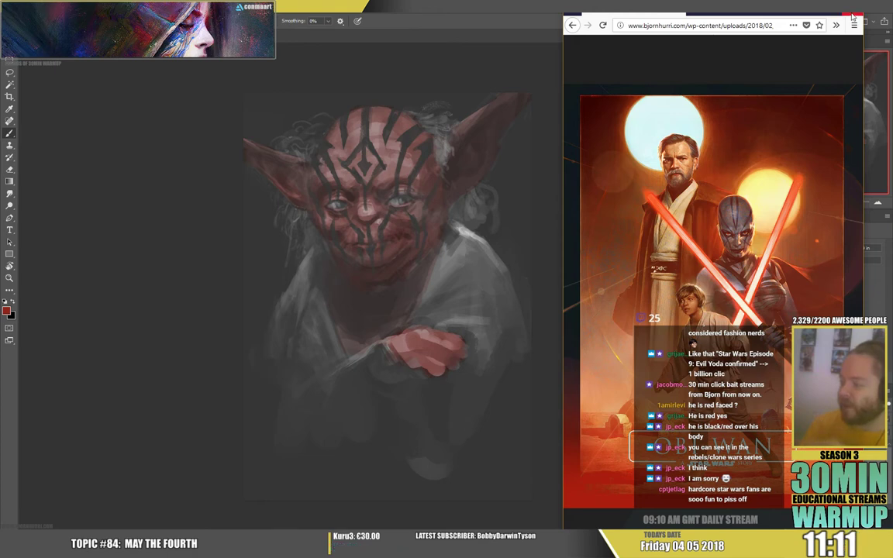
{"action": "left_click", "coordinate": [852, 15]}
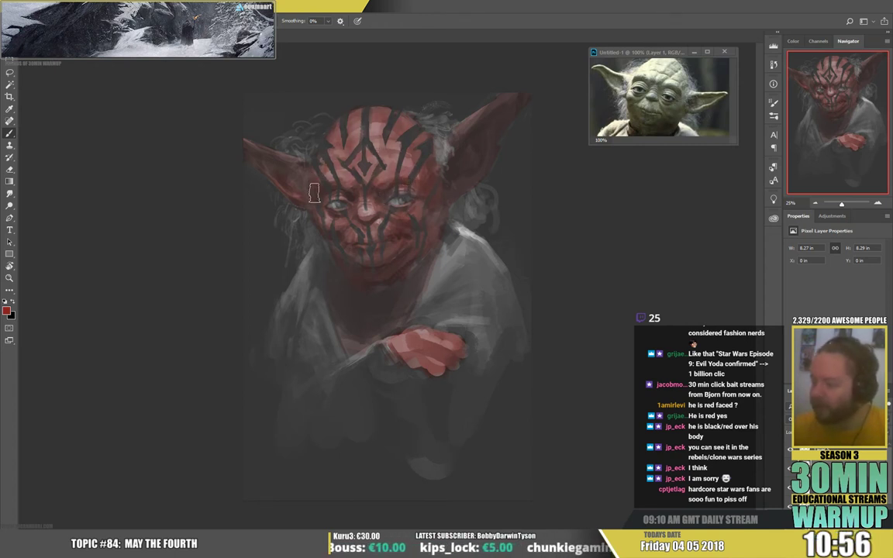
- Deepen the red tint on both ears, the neck and the chest, erasing spill along their edges
{"action": "key", "text": "e"}
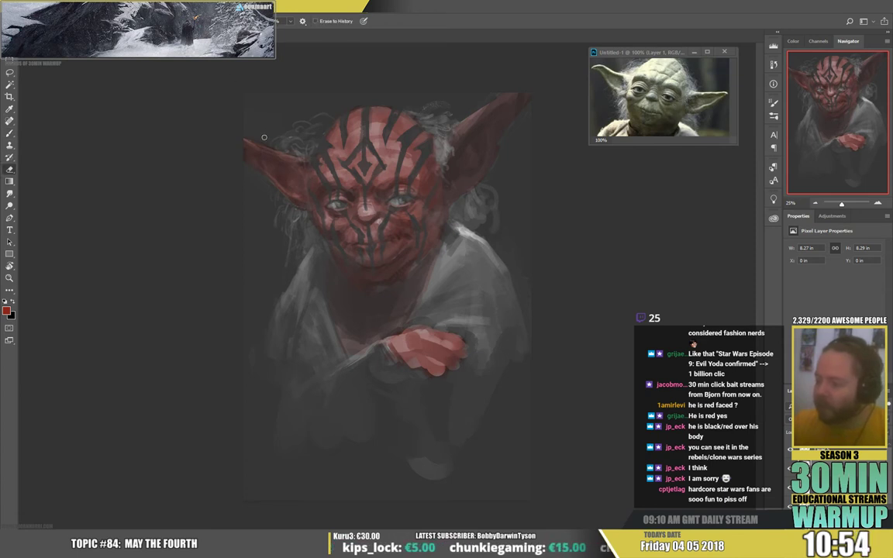
{"action": "key", "text": "b"}
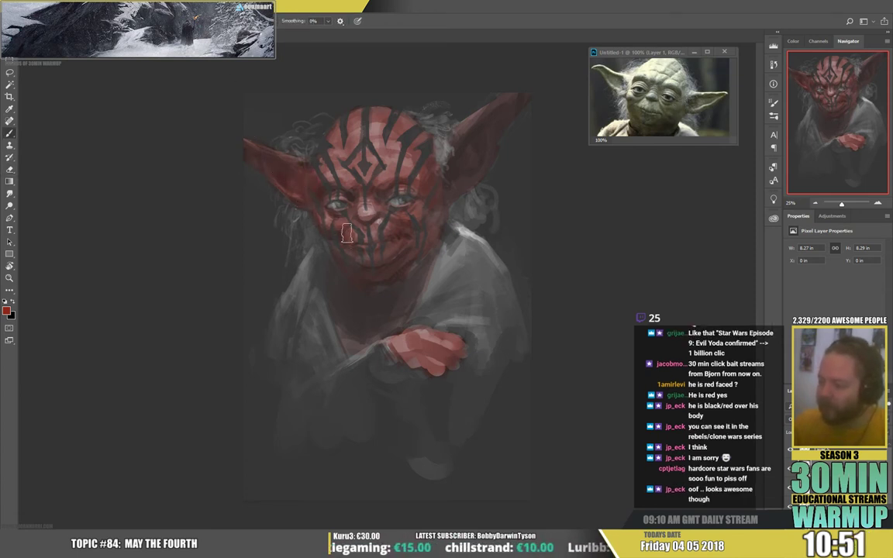
{"action": "key", "text": "e"}
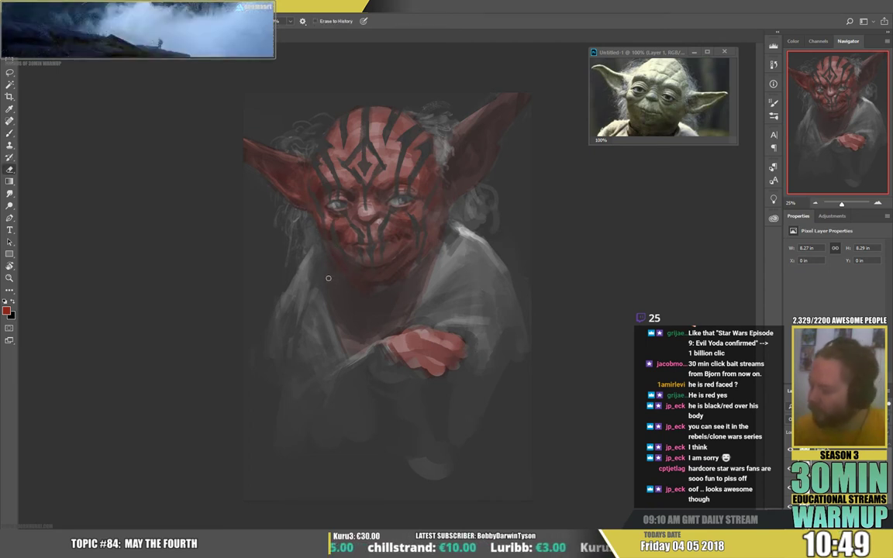
{"action": "key", "text": "b"}
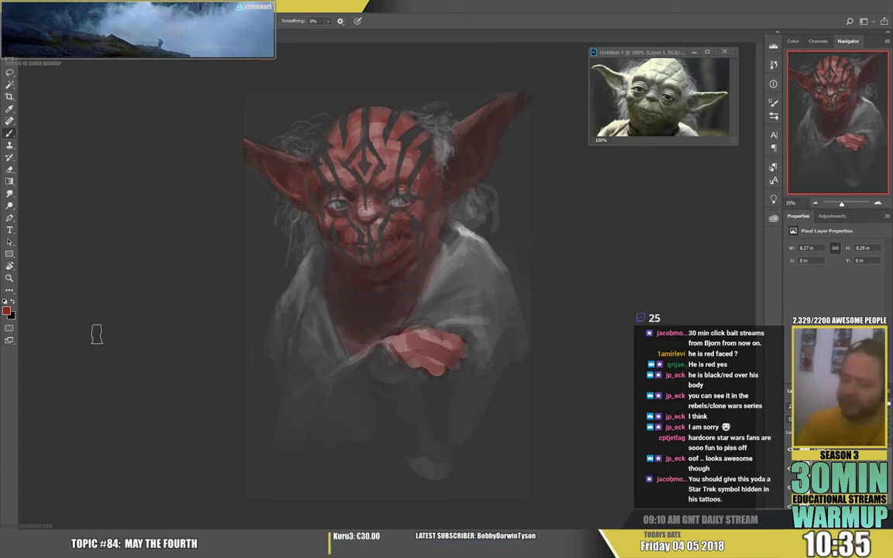
- Set the foreground colour to a muted orange-brown of hue 20 and tint the background, hair, robe and eyes
{"action": "left_click", "coordinate": [7, 311]}
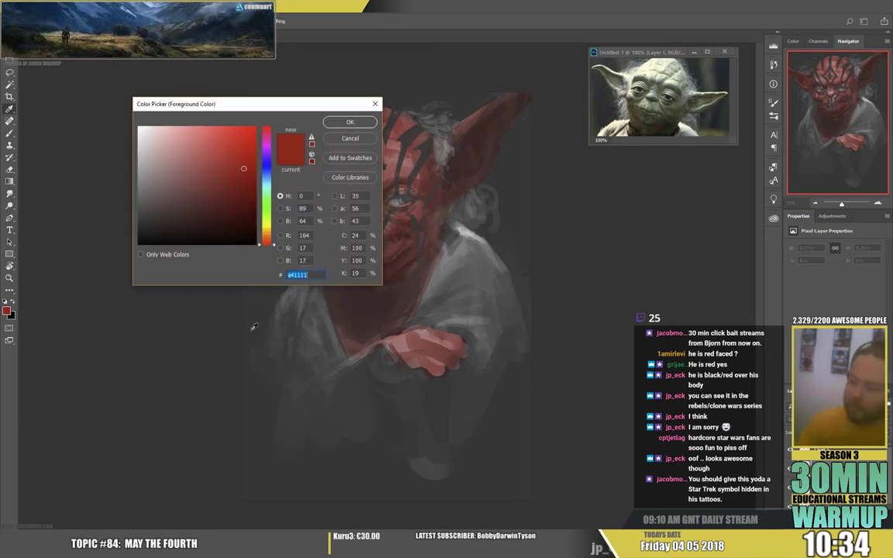
{"action": "left_click", "coordinate": [266, 238]}
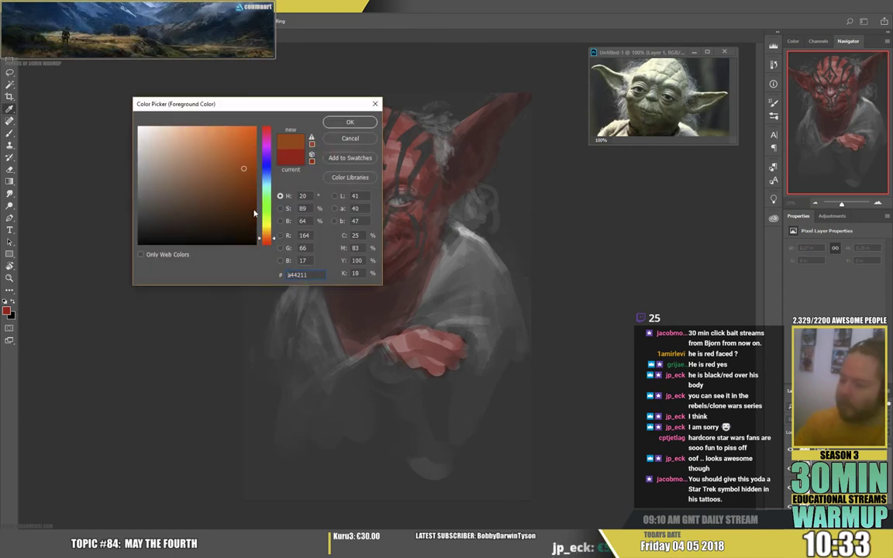
{"action": "left_click", "coordinate": [219, 178]}
{"action": "left_click", "coordinate": [349, 121]}
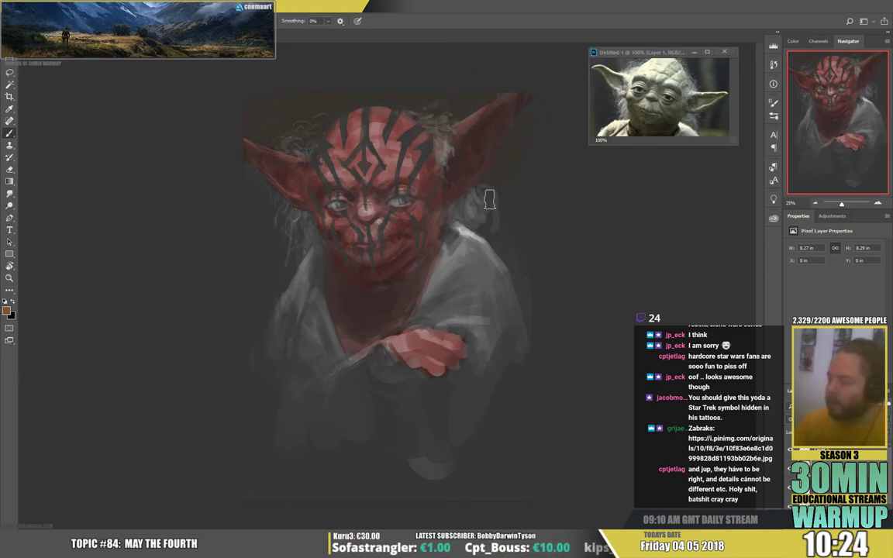
{"action": "mouse_move", "coordinate": [445, 257]}
{"action": "left_mouse_down"}
{"action": "mouse_move", "coordinate": [459, 222]}
{"action": "mouse_move", "coordinate": [489, 225]}
{"action": "mouse_move", "coordinate": [494, 293]}
{"action": "left_mouse_up"}
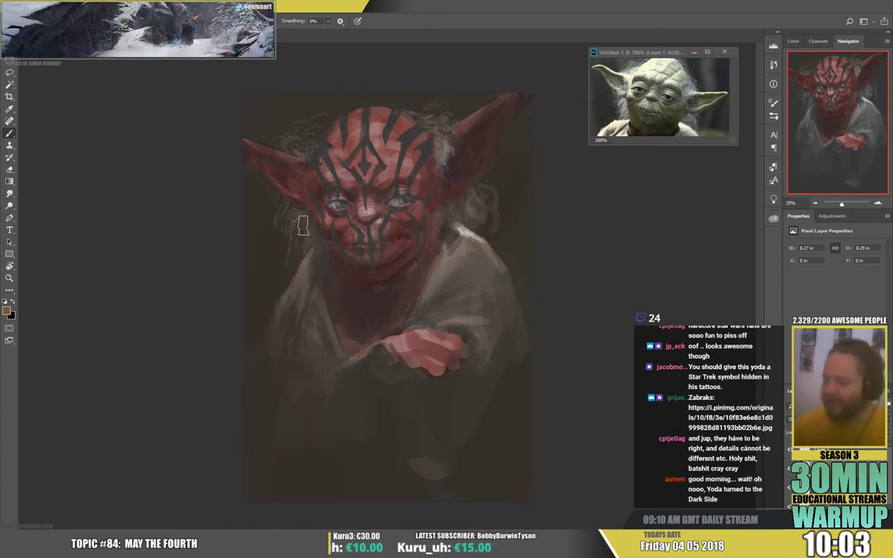
{"action": "left_click_drag", "start_coordinate": [333, 204], "coordinate": [342, 205]}
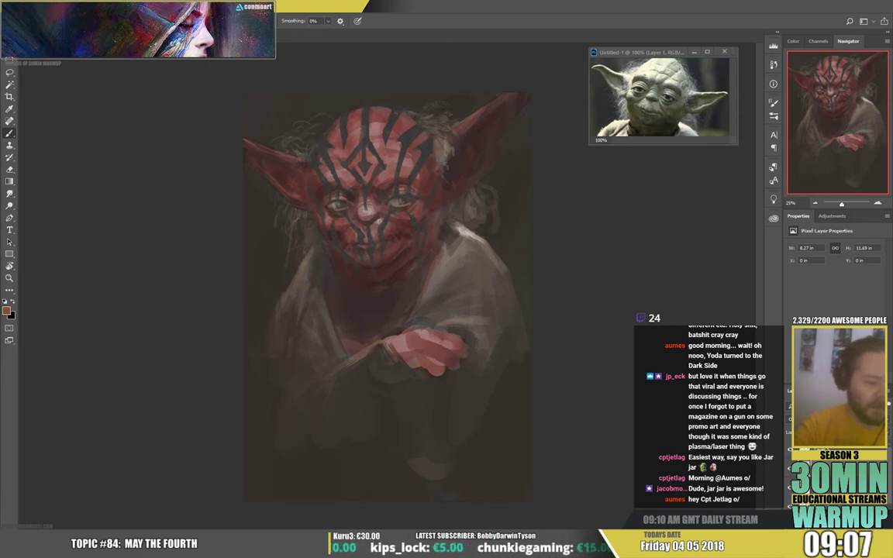
- Paste the Star Trek emblem onto the portrait, invert its colours and set its blend mode to Lighten
{"action": "key", "text": "ctrl+v"}
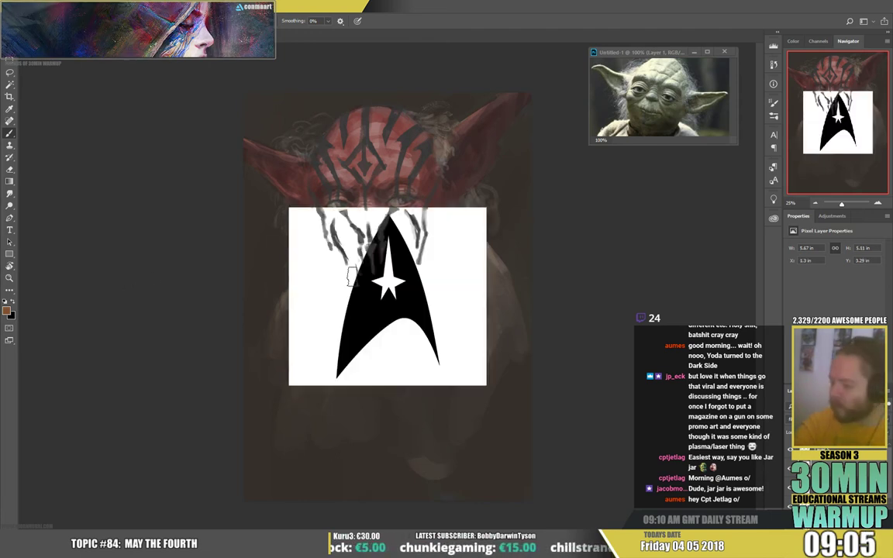
{"action": "key", "text": "w"}
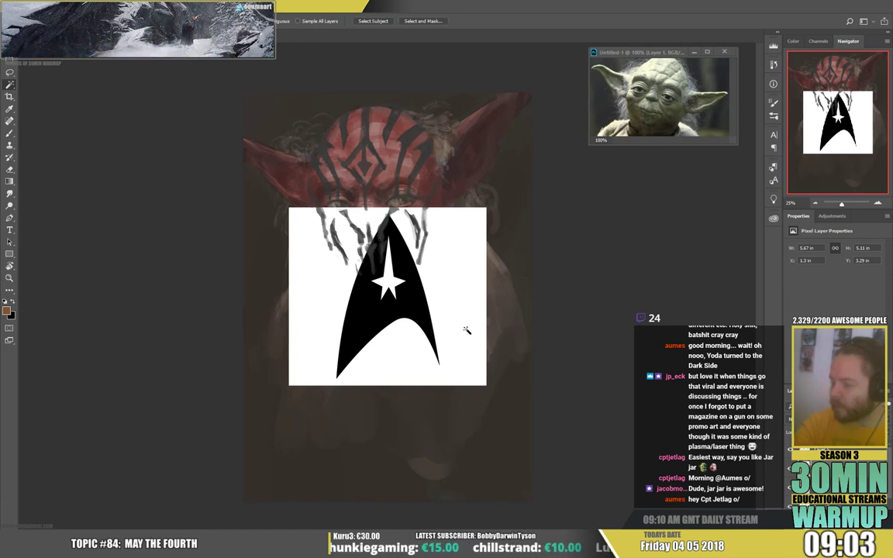
{"action": "key", "text": "ctrl+i"}
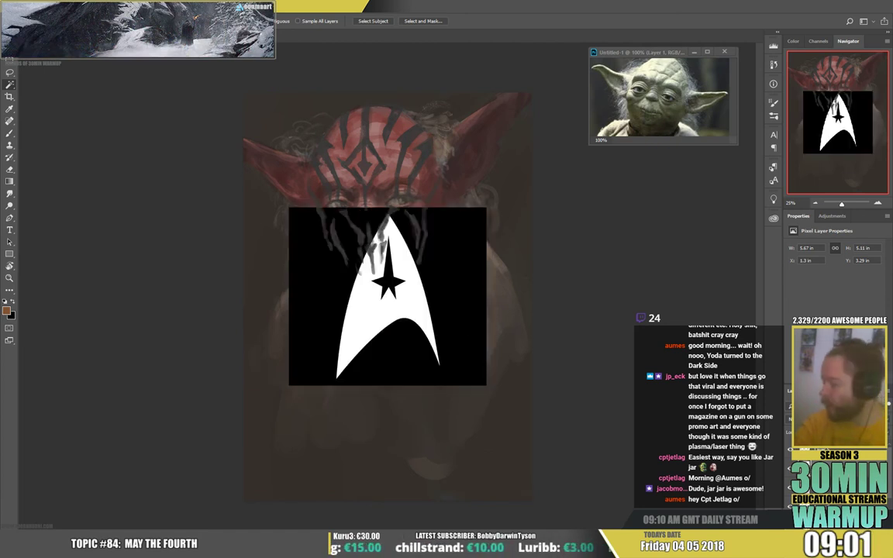
{"action": "key", "text": "alt+shift+m"}
{"action": "key", "text": "alt+shift+g"}
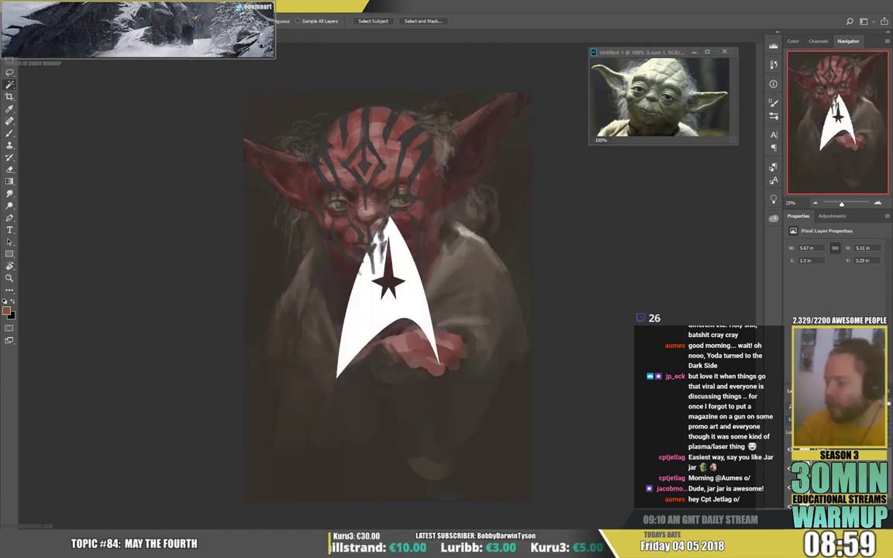
- Scale the emblem to about half size over the chest and delete the black areas around and inside it
{"action": "key", "text": "ctrl+t"}
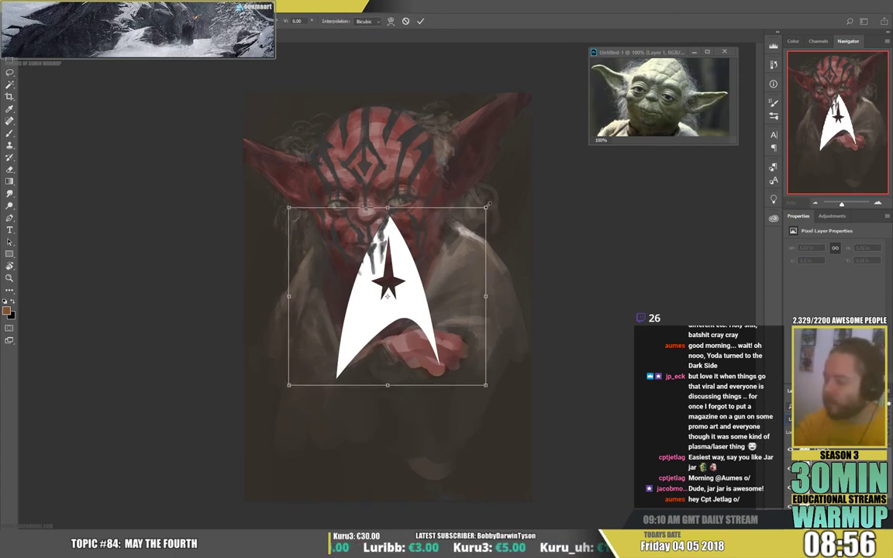
{"action": "left_click_drag", "start_coordinate": [441, 186], "coordinate": [452, 266]}
{"action": "key", "text": "Return"}
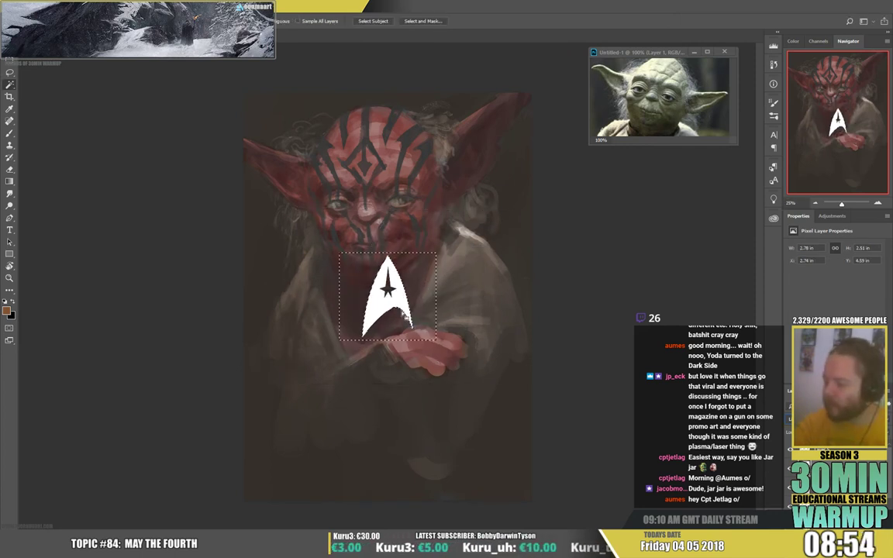
{"action": "left_click", "coordinate": [390, 290], "text": "shift"}
{"action": "key", "text": "Delete"}
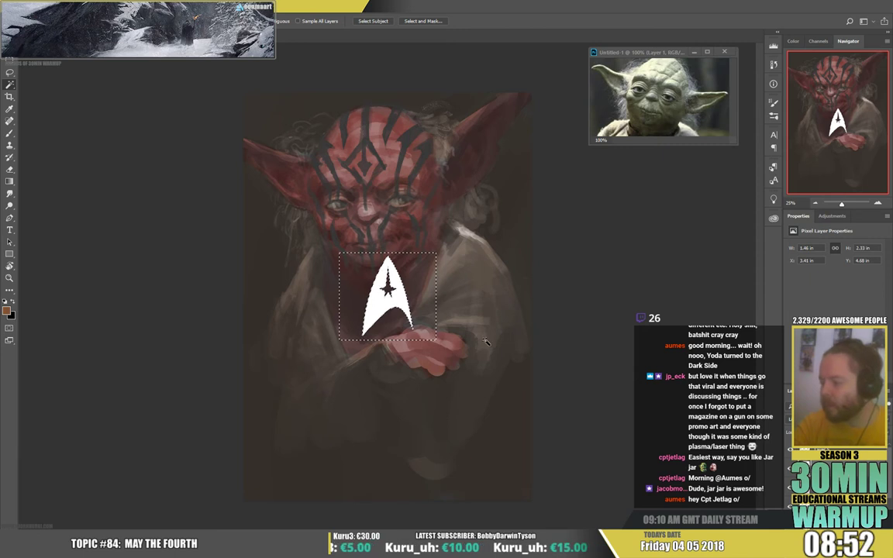
- Move the emblem onto the robe's lapel beside the chest, tilt it slightly and shrink it to about 0.42 by 0.65 in
{"action": "key", "text": "v"}
{"action": "left_click_drag", "start_coordinate": [389, 296], "coordinate": [337, 314]}
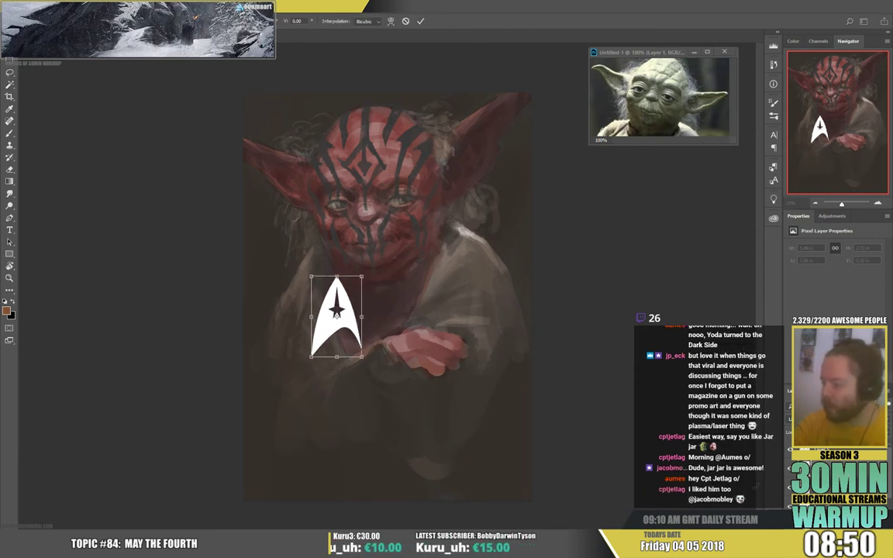
{"action": "key", "text": "ctrl+d"}
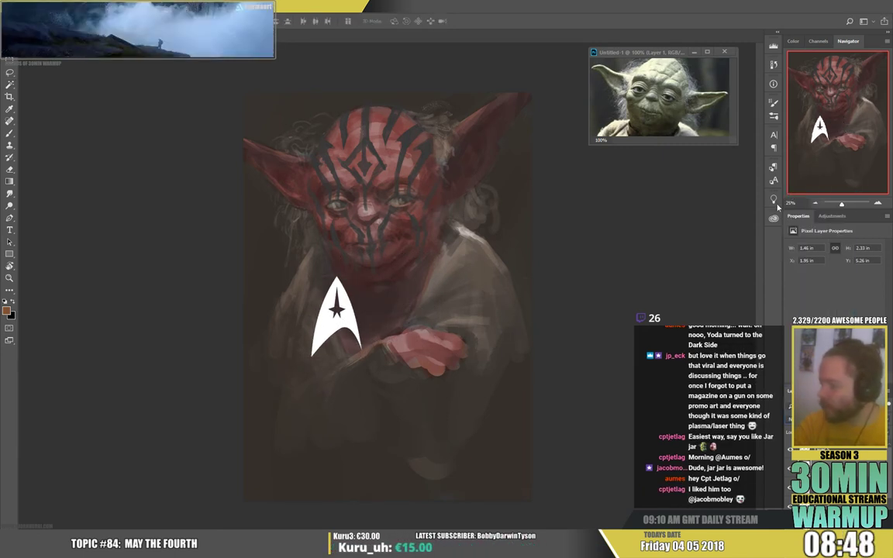
{"action": "key", "text": "ctrl+t"}
{"action": "left_click_drag", "start_coordinate": [362, 276], "coordinate": [352, 295]}
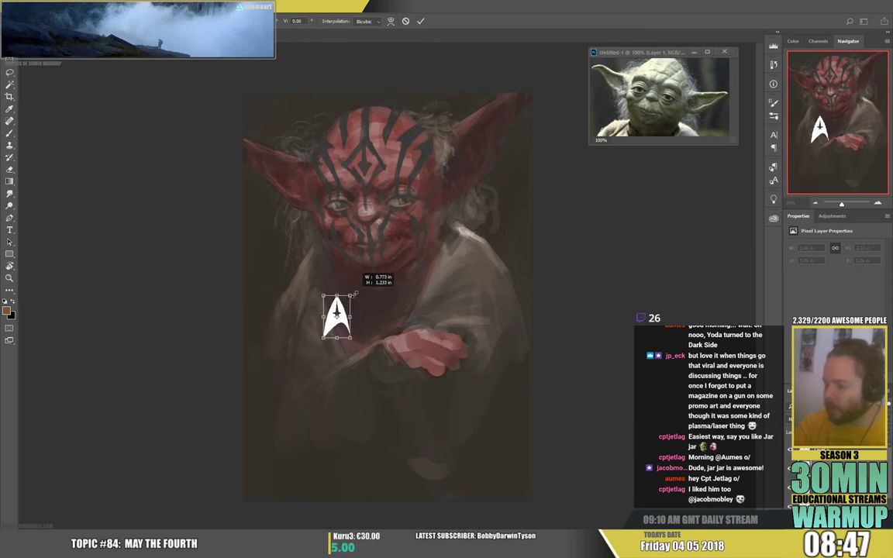
{"action": "left_click_drag", "start_coordinate": [369, 259], "coordinate": [380, 262]}
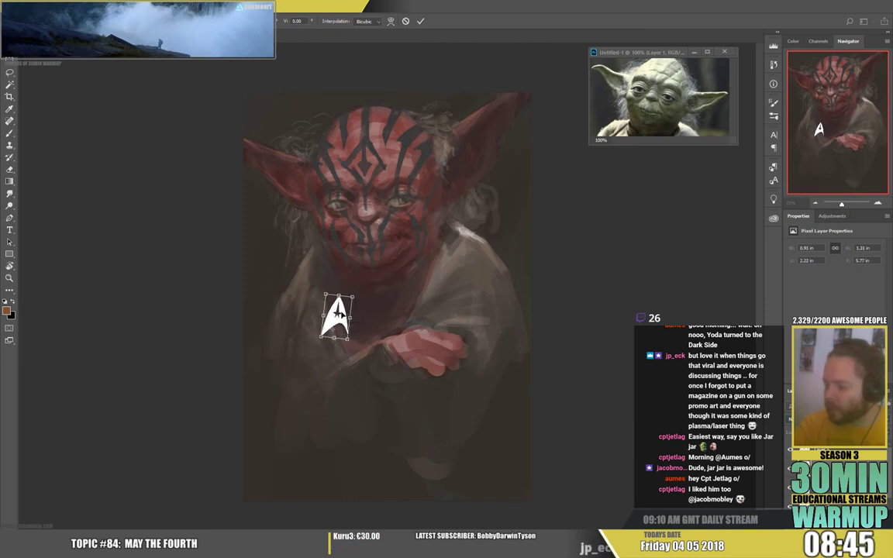
{"action": "left_click_drag", "start_coordinate": [345, 306], "coordinate": [344, 327]}
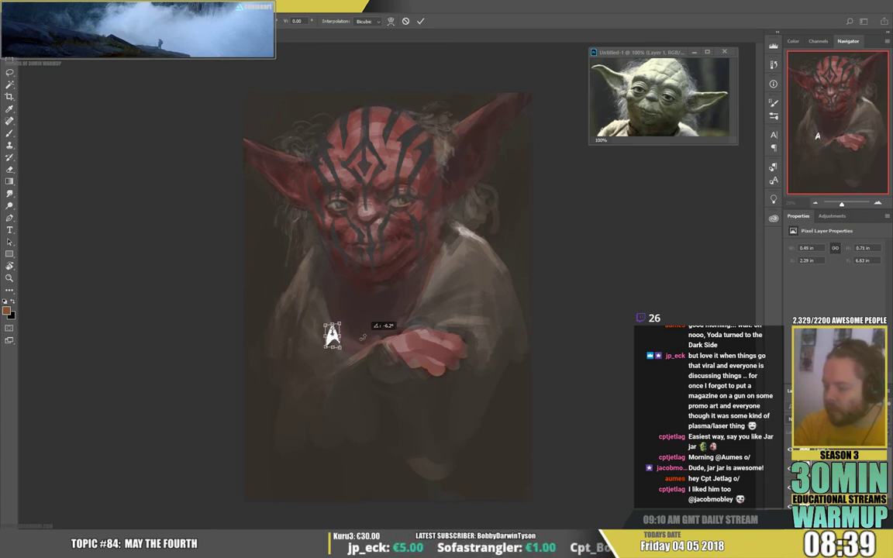
{"action": "key", "text": "Return"}
{"action": "left_click_drag", "start_coordinate": [332, 334], "coordinate": [330, 339]}
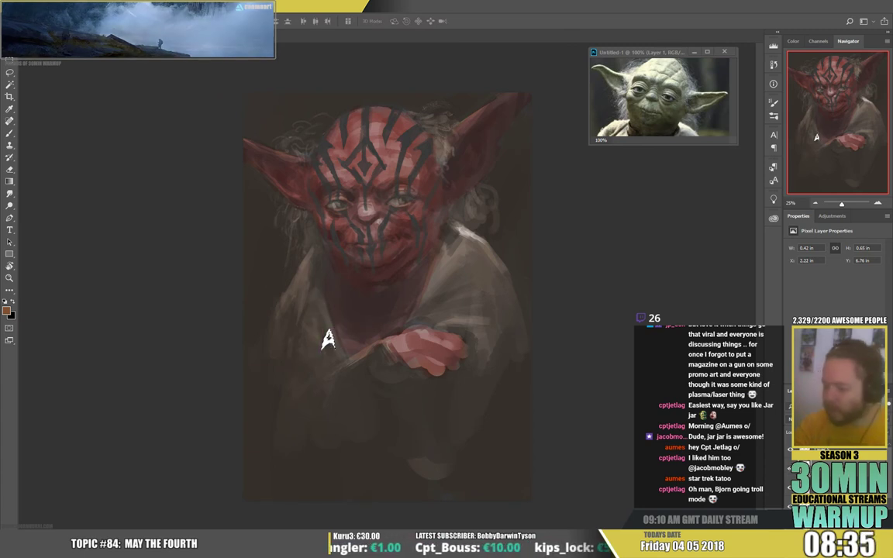
- Sample a dark brown from the painting and brush over the white emblem to blend it into the robe
{"action": "key", "text": "b"}
{"action": "left_click", "coordinate": [276, 269], "text": "alt"}
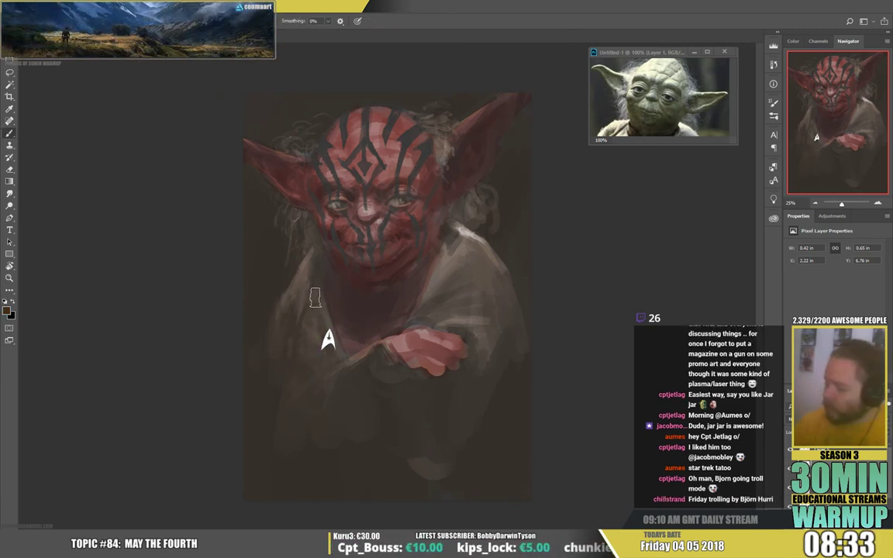
{"action": "left_click_drag", "start_coordinate": [325, 333], "coordinate": [330, 346]}
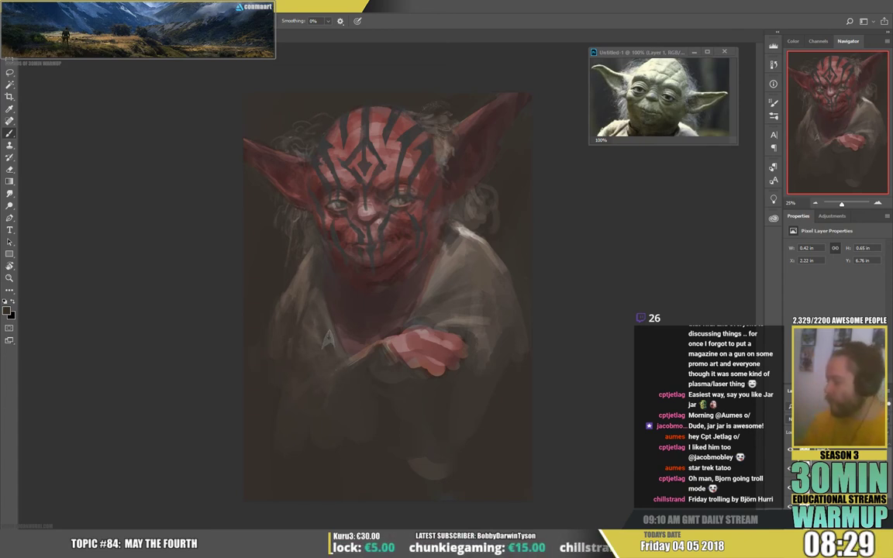
{"action": "key", "text": "ctrl+e"}
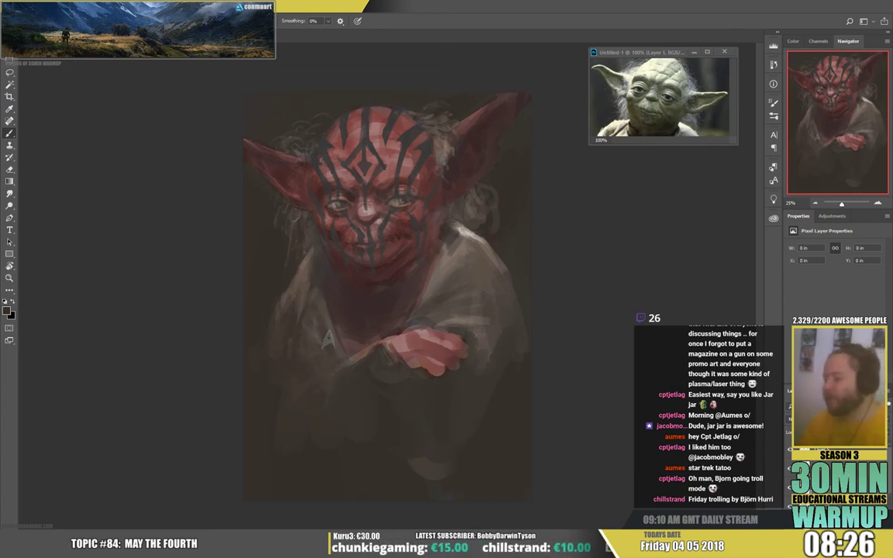
- Reduce the brush size and dab small dark touches along the emblem's lower edge
{"action": "right_click", "coordinate": [405, 293]}
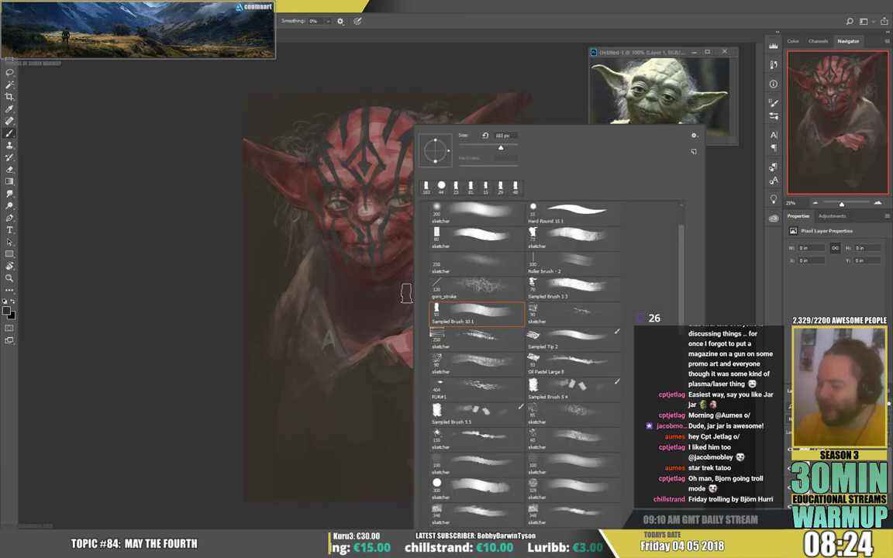
{"action": "left_click", "coordinate": [469, 147]}
{"action": "left_click", "coordinate": [327, 343]}
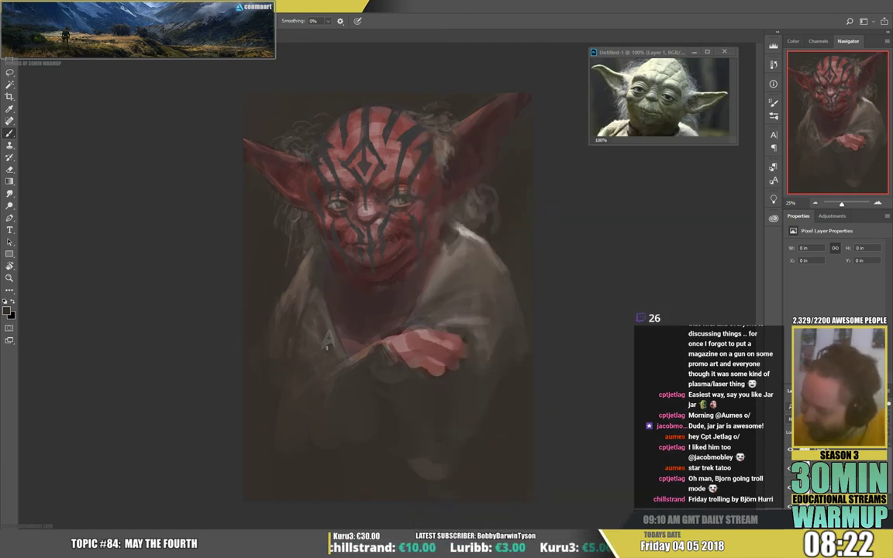
{"action": "left_click_drag", "start_coordinate": [328, 344], "coordinate": [332, 345]}
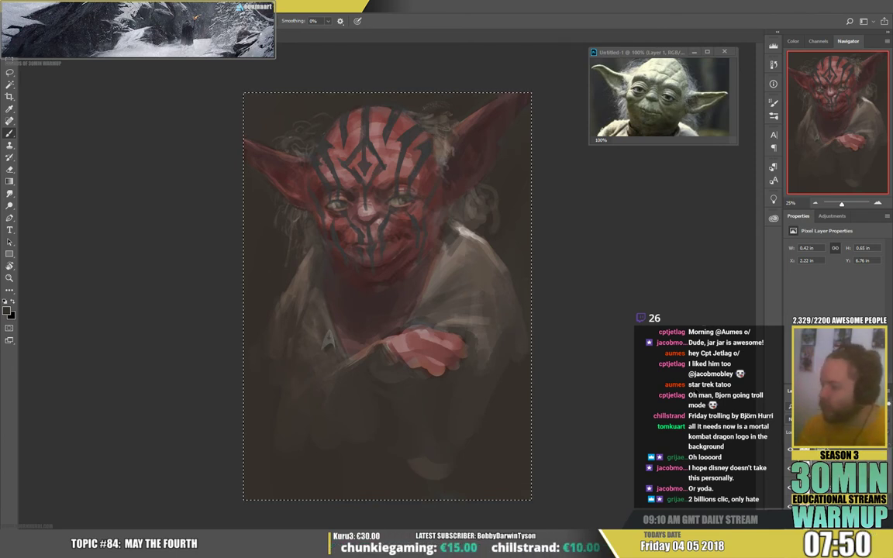
- Select the entire canvas and paste a merged copy of the painting as a new layer
{"action": "key", "text": "ctrl+a"}
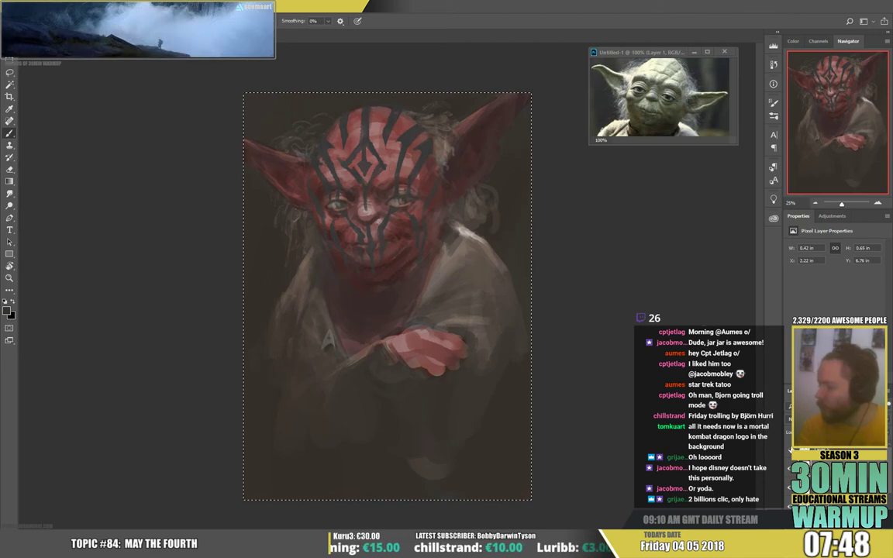
{"action": "left_click", "coordinate": [790, 450]}
{"action": "key", "text": "ctrl+z"}
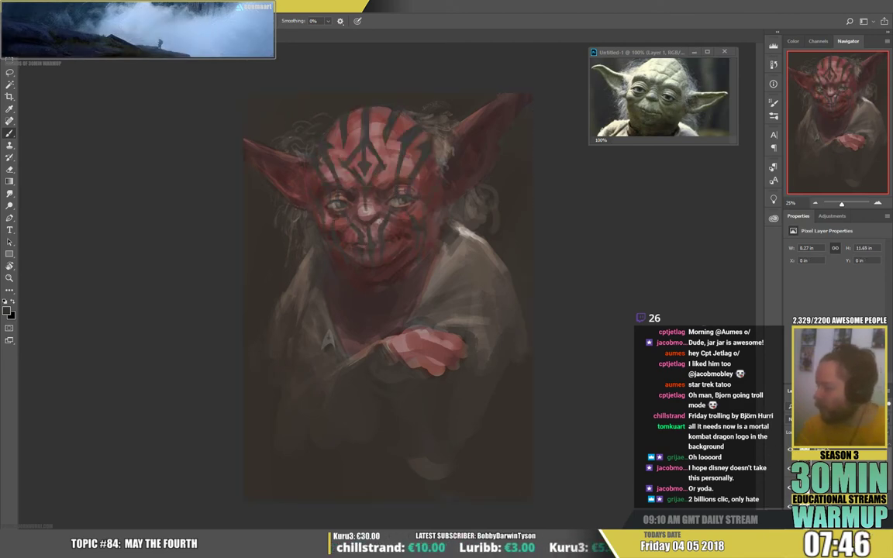
- Cycle the merged layer through the blend modes and settle on one that adds contrast to the portrait
{"action": "left_click", "coordinate": [805, 419]}
{"action": "left_click", "coordinate": [806, 419]}
{"action": "key", "text": "Down"}
{"action": "key", "text": "Down"}
{"action": "key", "text": "Down"}
{"action": "key", "text": "Down"}
{"action": "key", "text": "Down"}
{"action": "key", "text": "Down"}
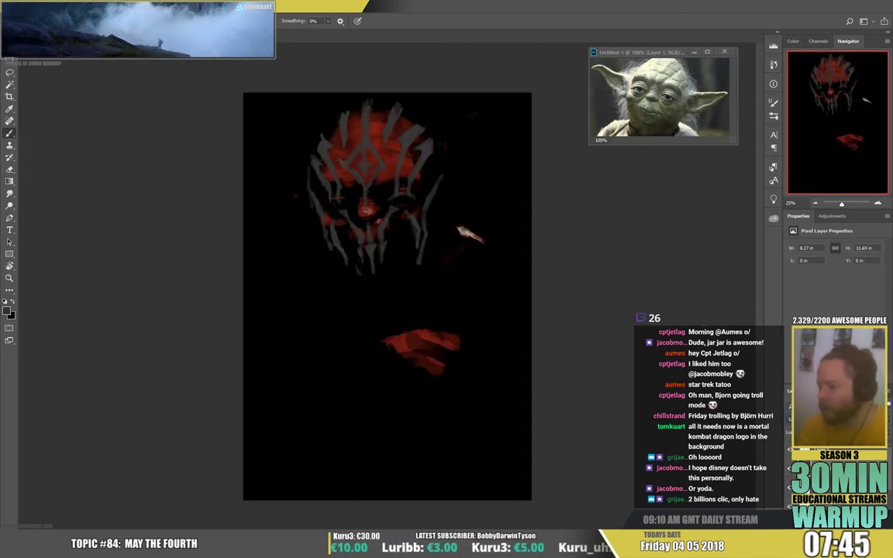
{"action": "key", "text": "Down"}
{"action": "key", "text": "Down"}
{"action": "key", "text": "Down"}
{"action": "key", "text": "Down"}
{"action": "key", "text": "Down"}
{"action": "key", "text": "Down"}
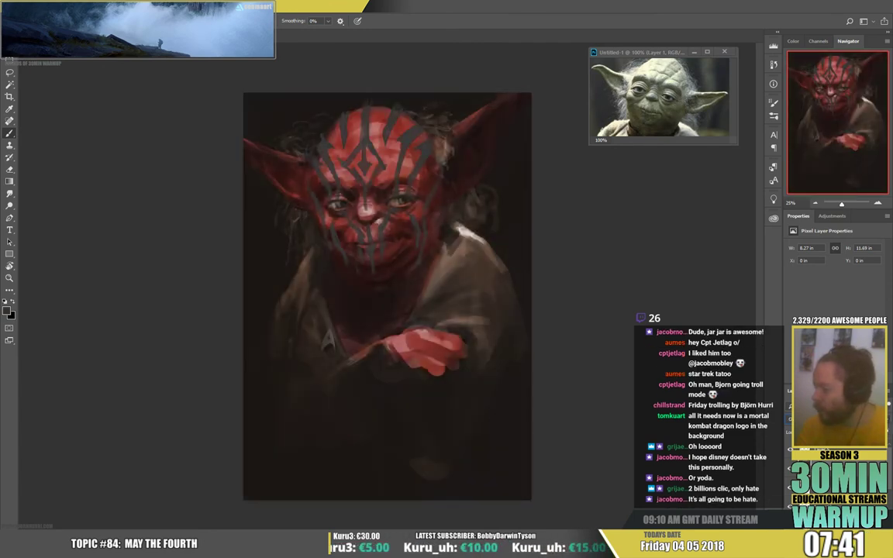
{"action": "key", "text": "Down"}
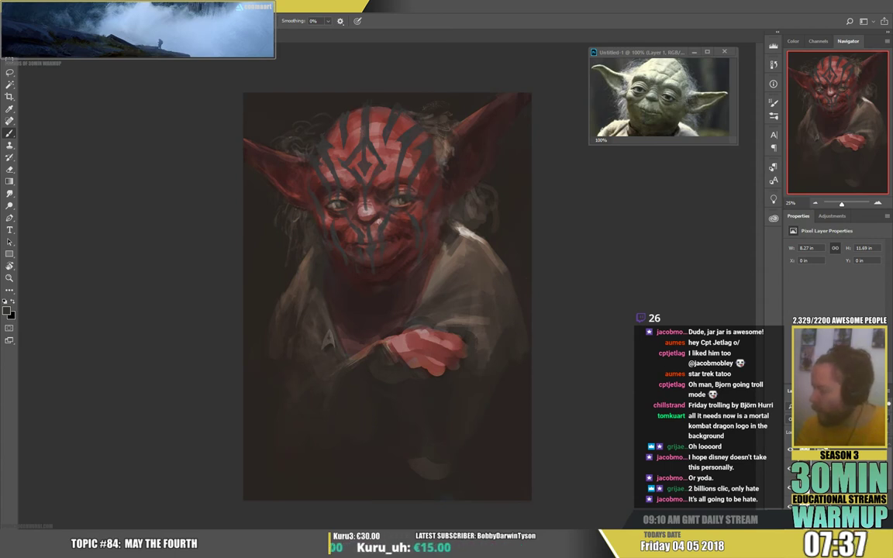
- Add an empty layer and try a brush stroke over the hair beside the ear, then undo it
{"action": "left_click", "coordinate": [829, 469]}
{"action": "key", "text": "ctrl+z"}
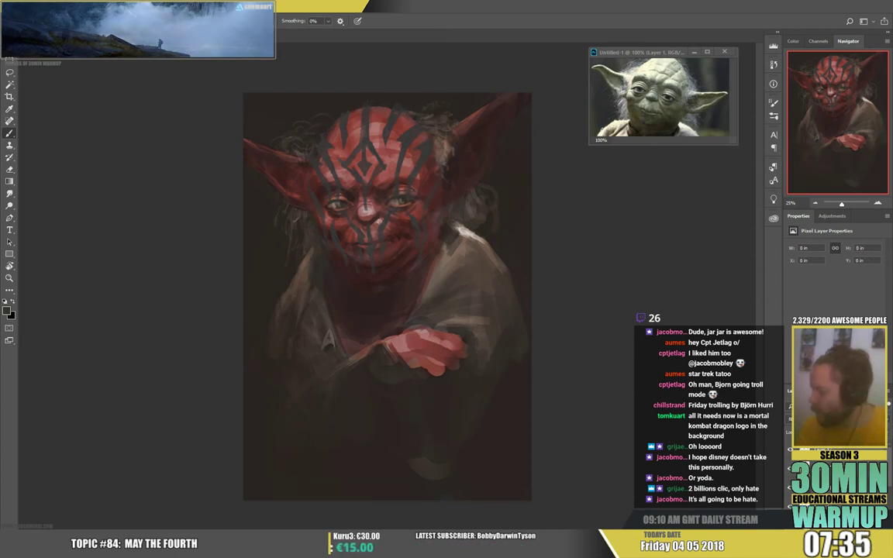
{"action": "key", "text": "ctrl+z"}
{"action": "key", "text": "ctrl+z"}
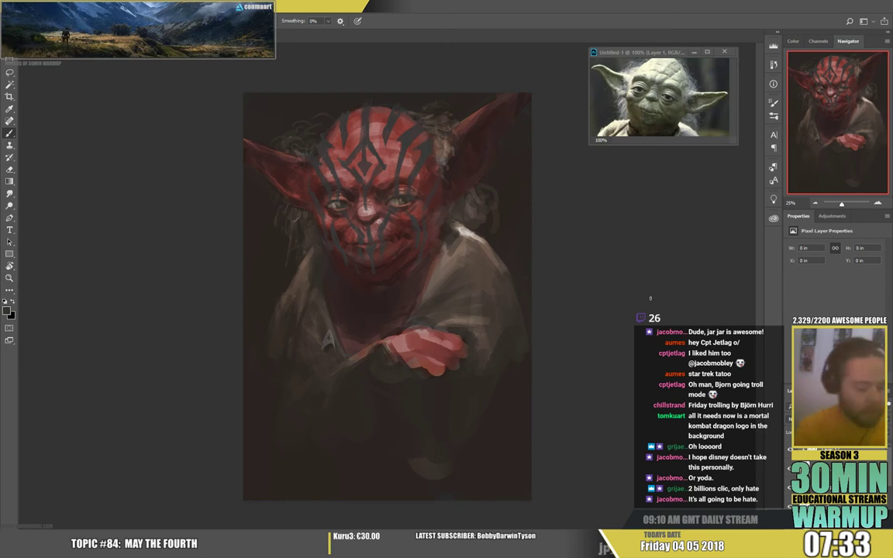
{"action": "key", "text": "ctrl+z"}
{"action": "left_click_drag", "start_coordinate": [295, 175], "coordinate": [276, 111]}
{"action": "key", "text": "ctrl+z"}
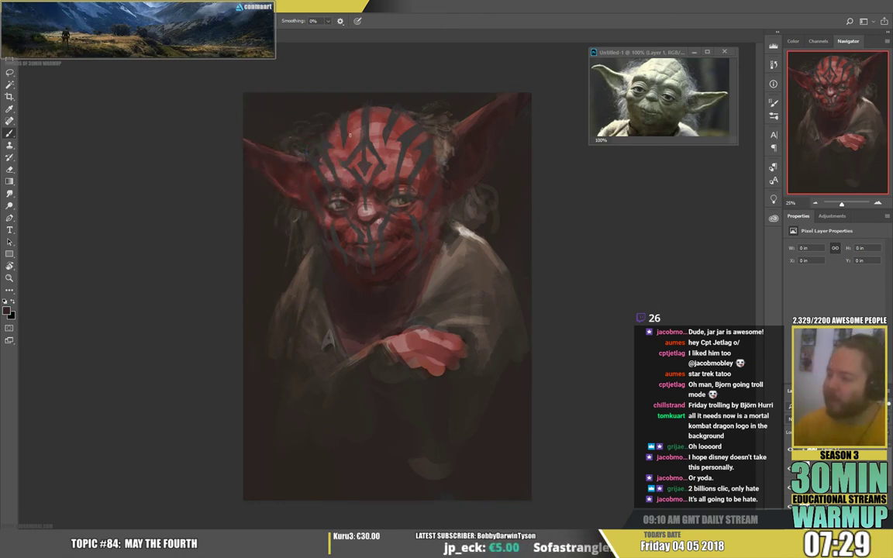
- Choose a flat-edged brush and paint dark strokes over the markings on the forehead, temple and chin
{"action": "right_click", "coordinate": [370, 132]}
{"action": "left_click", "coordinate": [318, 132]}
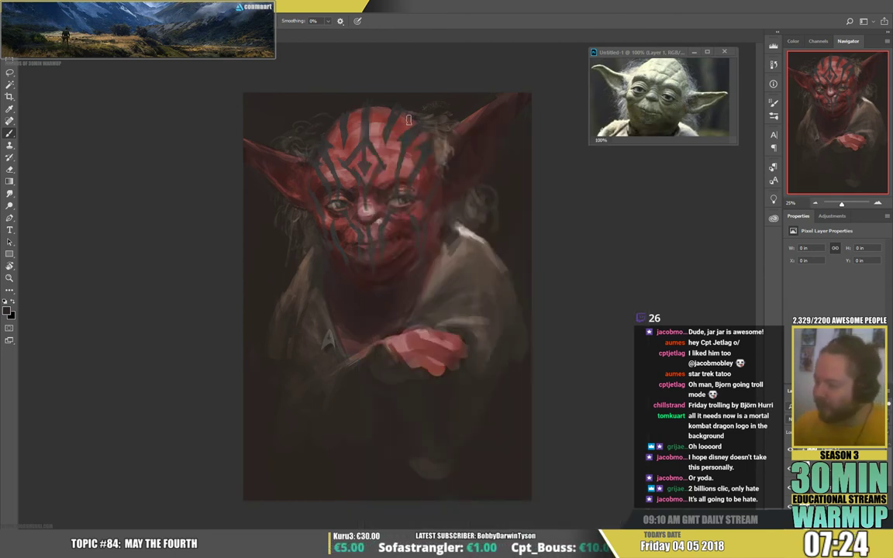
{"action": "left_click_drag", "start_coordinate": [398, 182], "coordinate": [401, 186]}
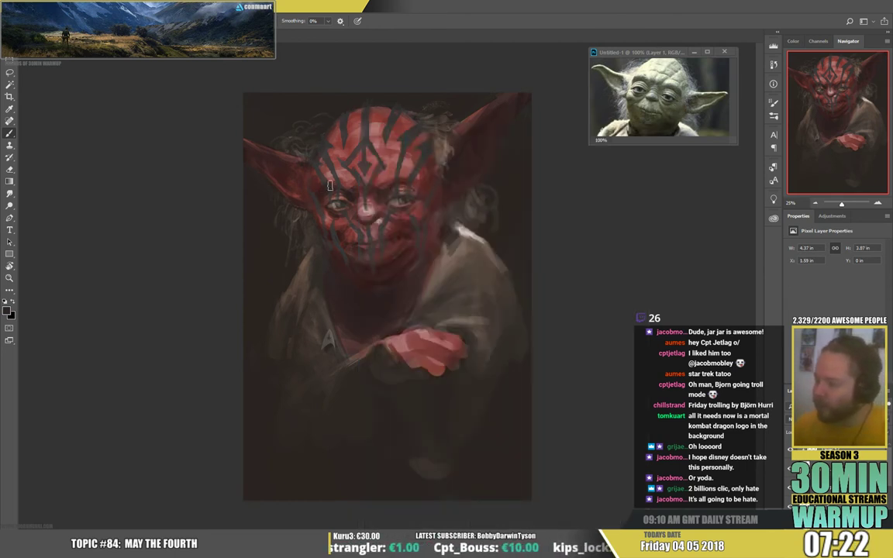
{"action": "left_click_drag", "start_coordinate": [315, 188], "coordinate": [316, 204]}
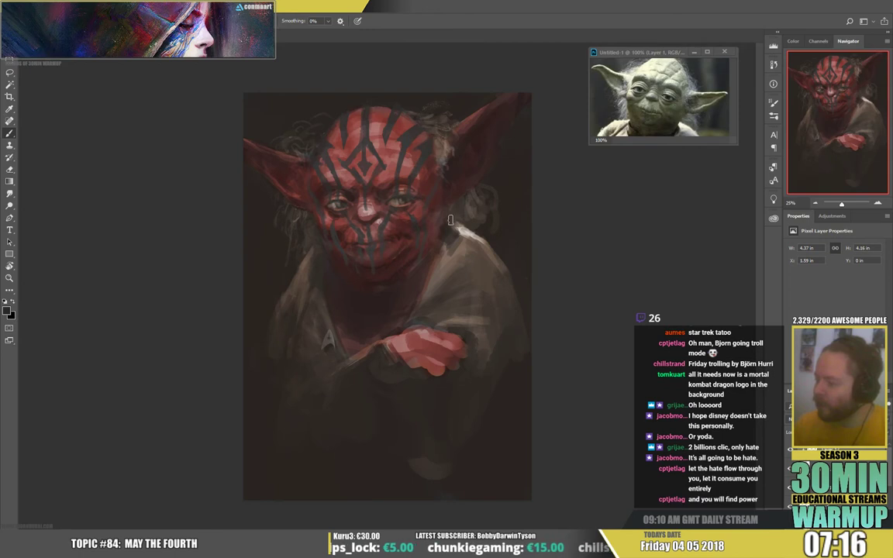
{"action": "mouse_move", "coordinate": [405, 275]}
{"action": "left_mouse_down"}
{"action": "mouse_move", "coordinate": [335, 270]}
{"action": "mouse_move", "coordinate": [359, 277]}
{"action": "left_mouse_up"}
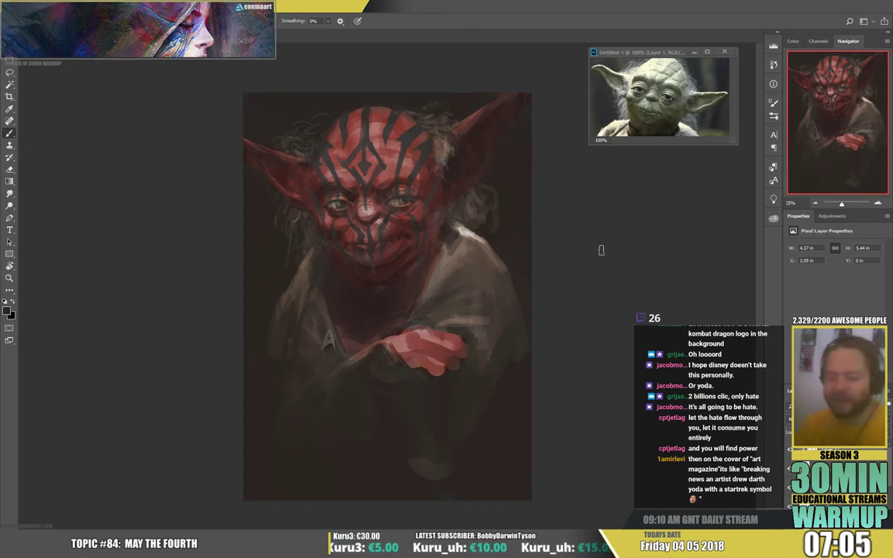
- Set the foreground color to a muted blue, reduce the brush to 28 px and tint the dark facial markings
{"action": "left_click", "coordinate": [8, 310]}
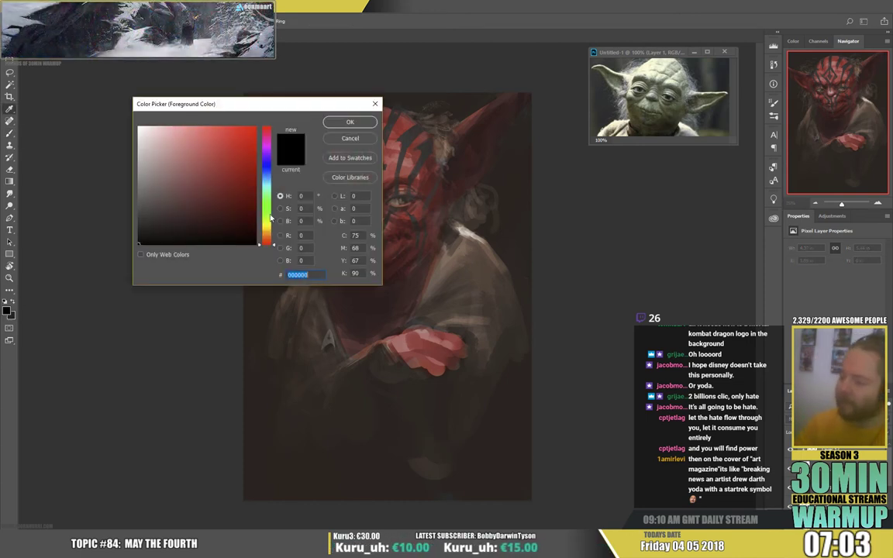
{"action": "left_click", "coordinate": [262, 177]}
{"action": "left_click", "coordinate": [189, 155]}
{"action": "left_click", "coordinate": [349, 122]}
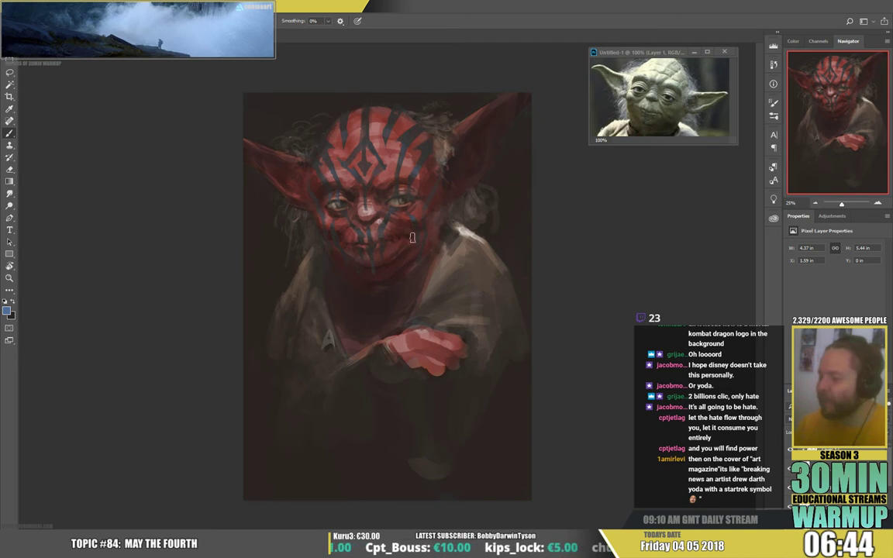
{"action": "right_click", "coordinate": [447, 196]}
{"action": "left_click_drag", "start_coordinate": [514, 152], "coordinate": [503, 150]}
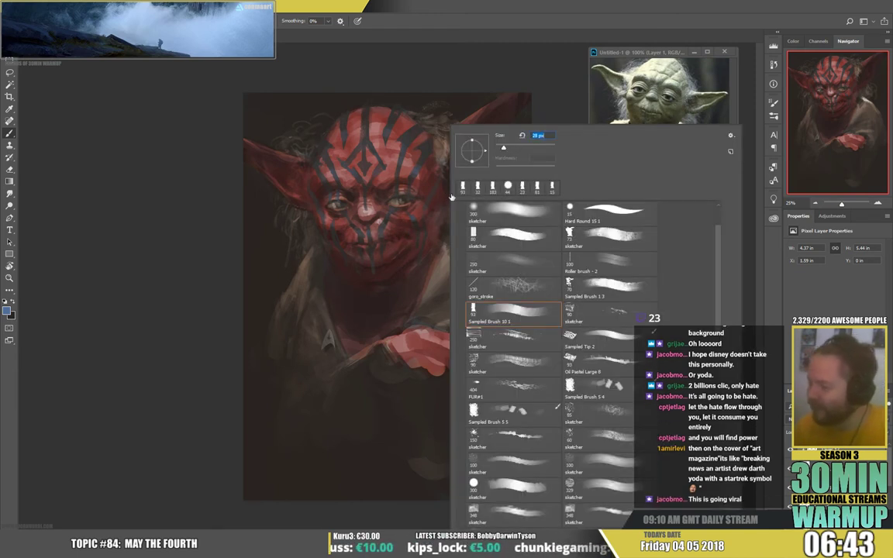
{"action": "left_click", "coordinate": [322, 223]}
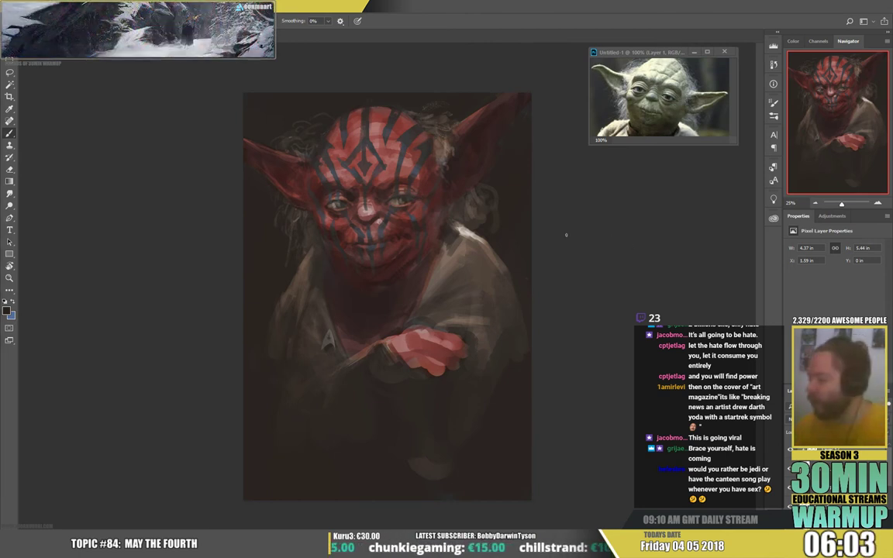
- Add another empty layer for the eye color and change its blend mode
{"action": "left_click", "coordinate": [843, 468]}
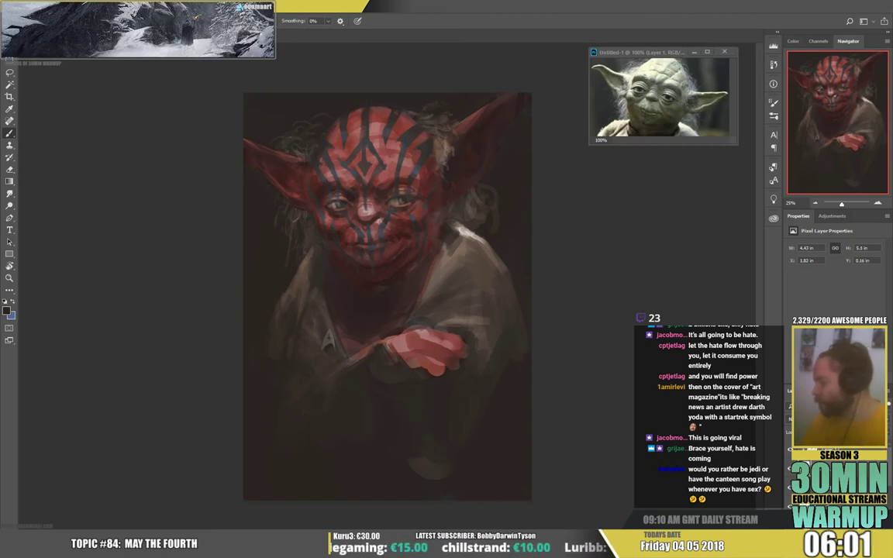
{"action": "left_click", "coordinate": [843, 450]}
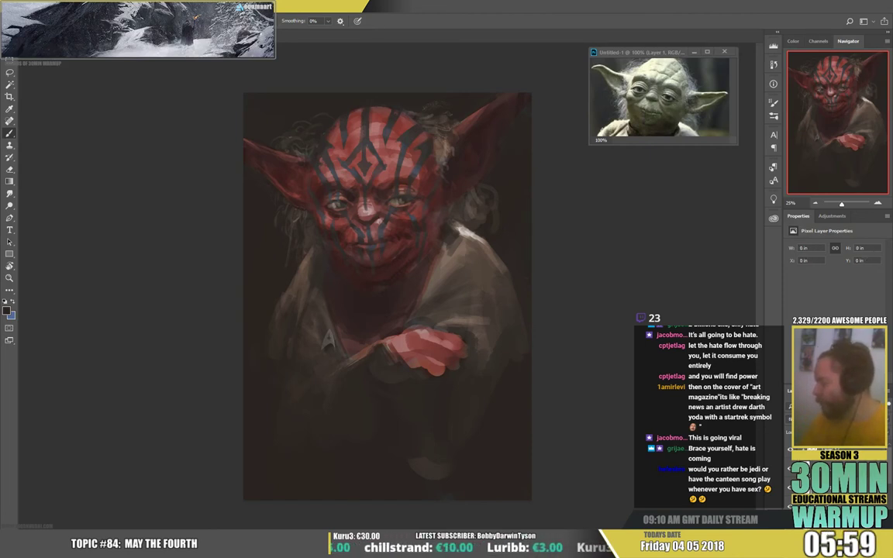
{"action": "left_click", "coordinate": [810, 419]}
{"action": "left_click", "coordinate": [813, 272]}
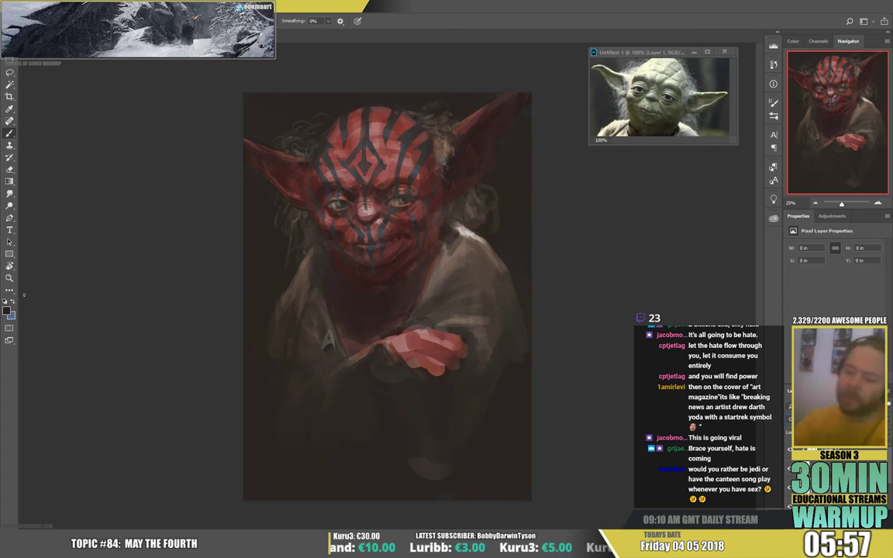
- Set the foreground color to orange f47300 and dab it onto the irises of both eyes
{"action": "left_click", "coordinate": [6, 310]}
{"action": "left_click", "coordinate": [268, 235]}
{"action": "left_click", "coordinate": [255, 131]}
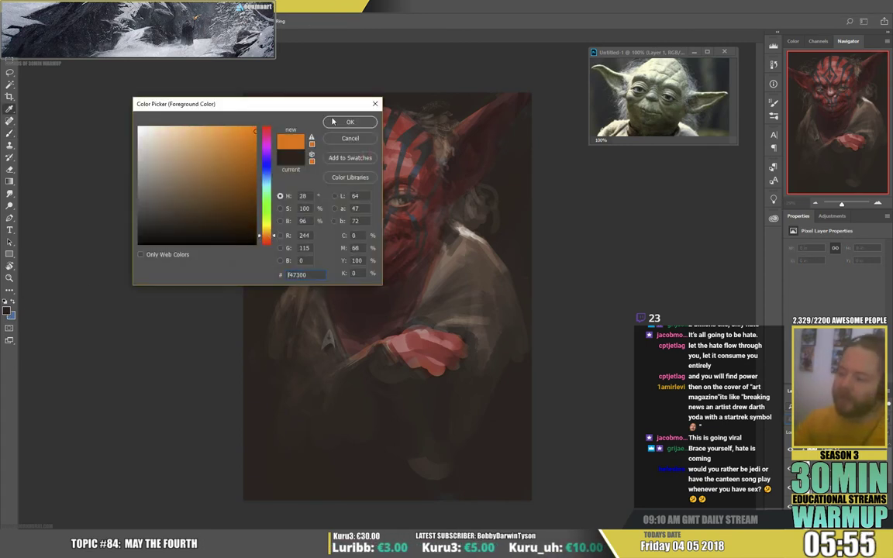
{"action": "left_click", "coordinate": [333, 122]}
{"action": "left_click", "coordinate": [337, 206]}
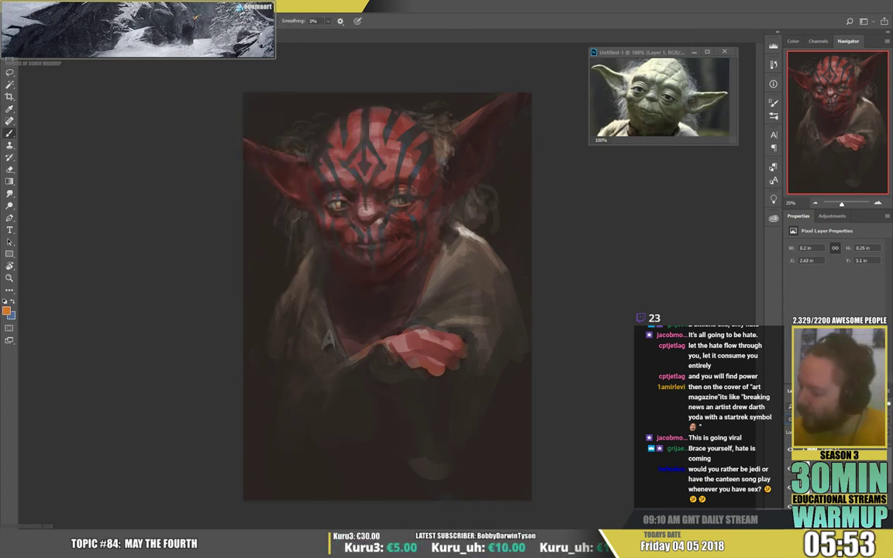
{"action": "left_click", "coordinate": [343, 206]}
{"action": "left_click", "coordinate": [403, 203]}
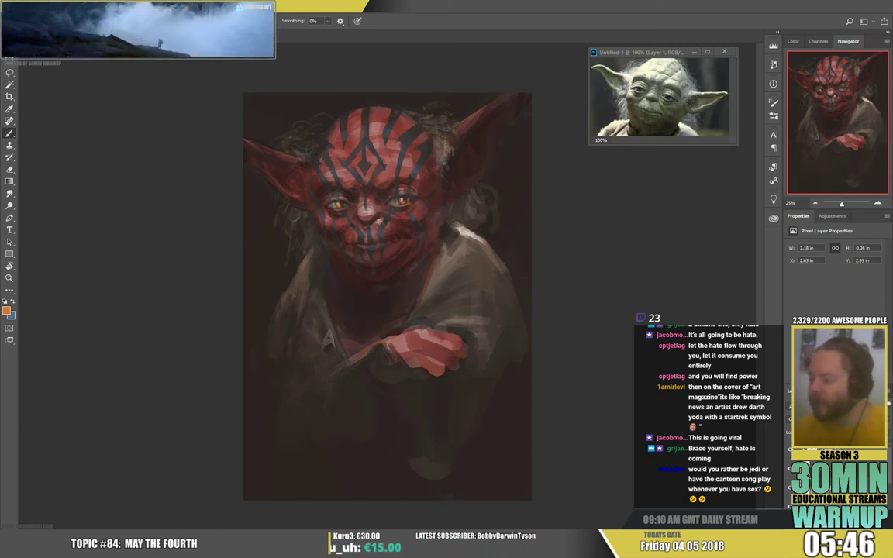
- Refine the orange irises by alternating between the Eraser and the Brush
{"action": "key", "text": "e"}
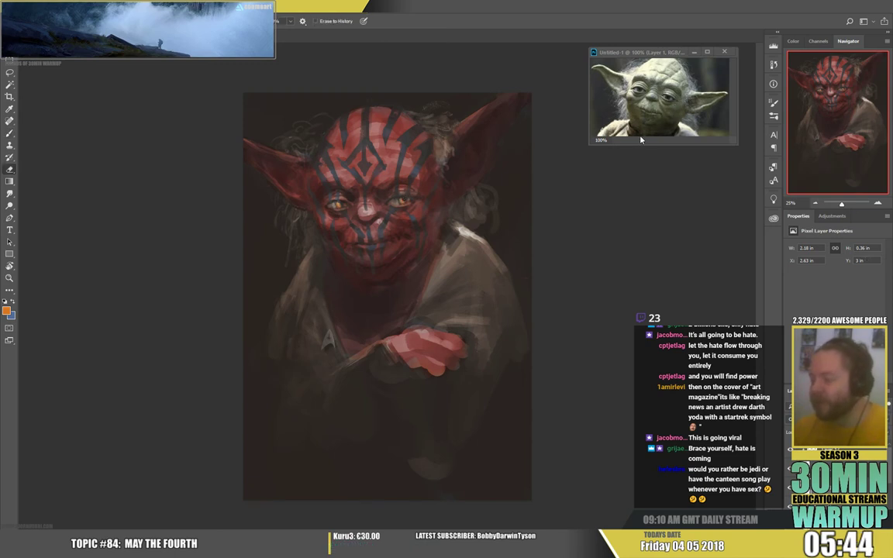
{"action": "key", "text": "b"}
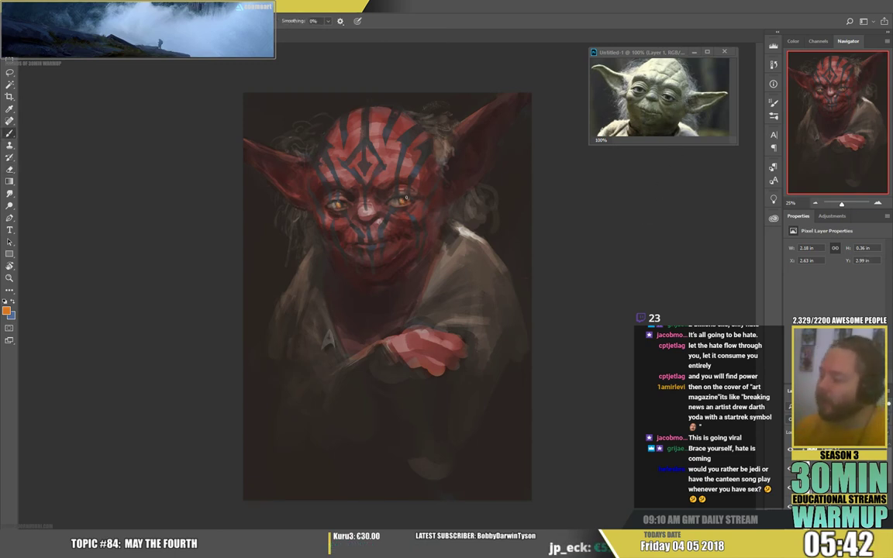
{"action": "key", "text": "e"}
{"action": "key", "text": "b"}
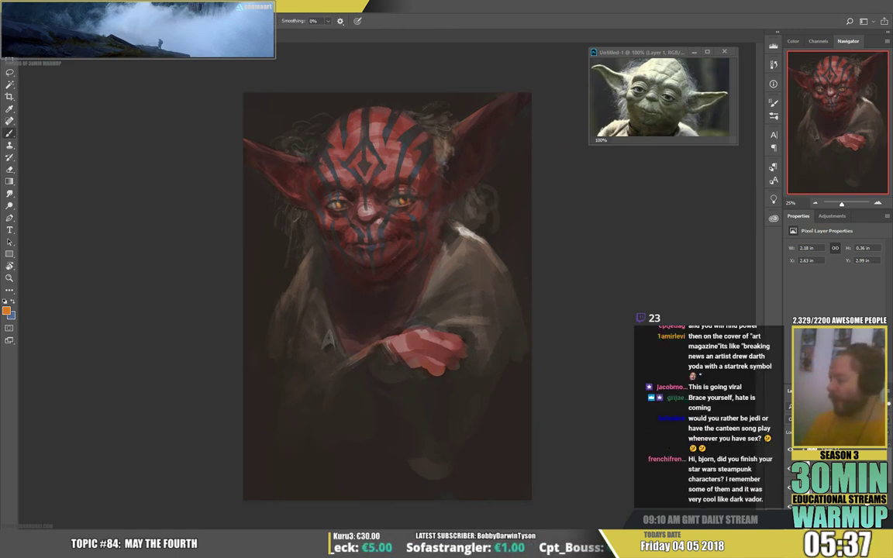
- Add a new layer for lighting, change its blend mode and choose a paler orange as the foreground color
{"action": "key", "text": "ctrl+shift+alt+n"}
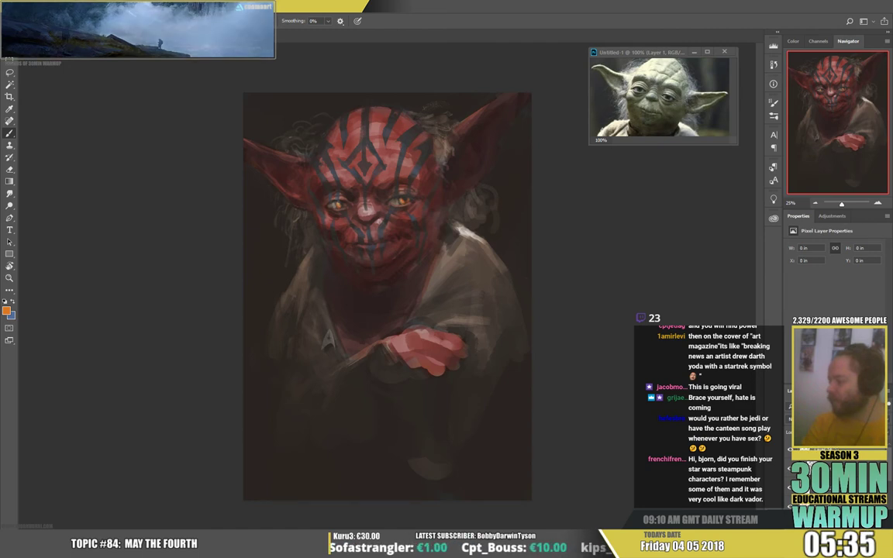
{"action": "left_click", "coordinate": [813, 419]}
{"action": "left_click", "coordinate": [820, 270]}
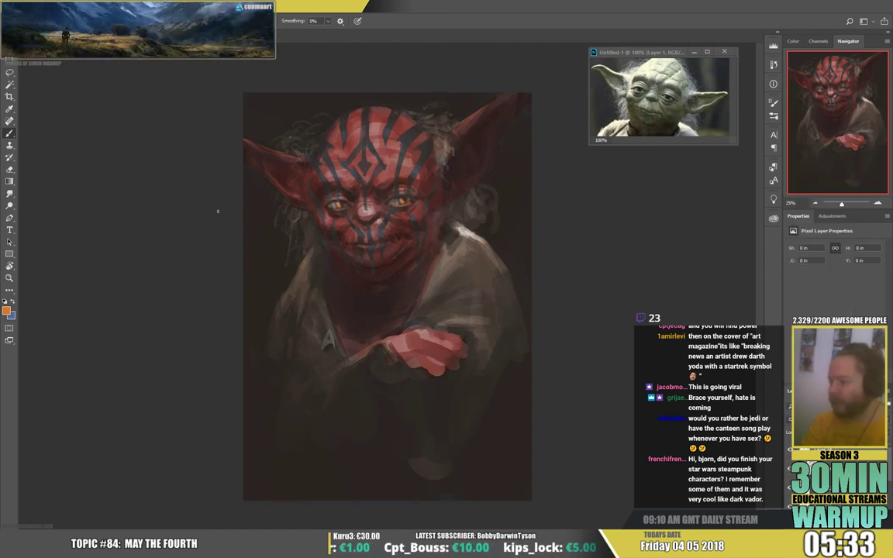
{"action": "left_click", "coordinate": [7, 312]}
{"action": "left_click", "coordinate": [205, 154]}
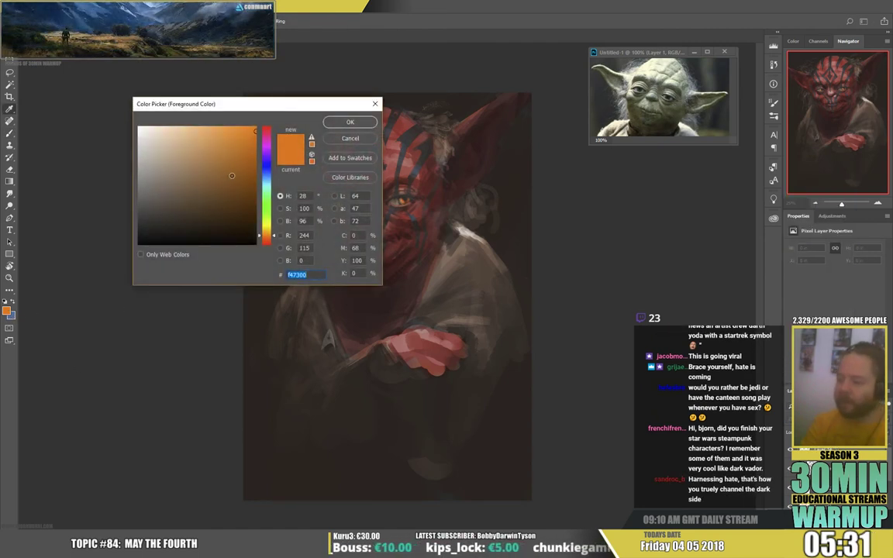
{"action": "left_click", "coordinate": [340, 123]}
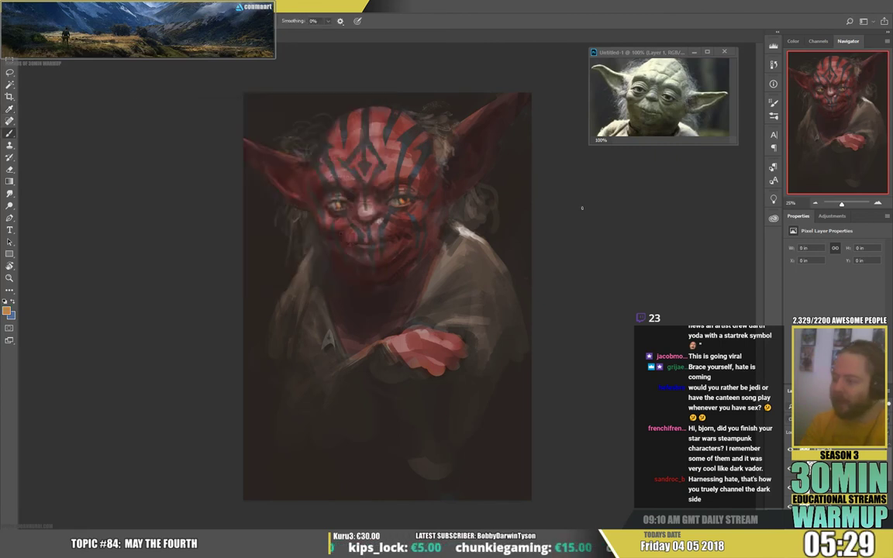
- Pick the soft round sketcher brush at 1102 px, swap to the blue color and glaze light over the head's top
{"action": "right_click", "coordinate": [400, 130]}
{"action": "left_click", "coordinate": [492, 216]}
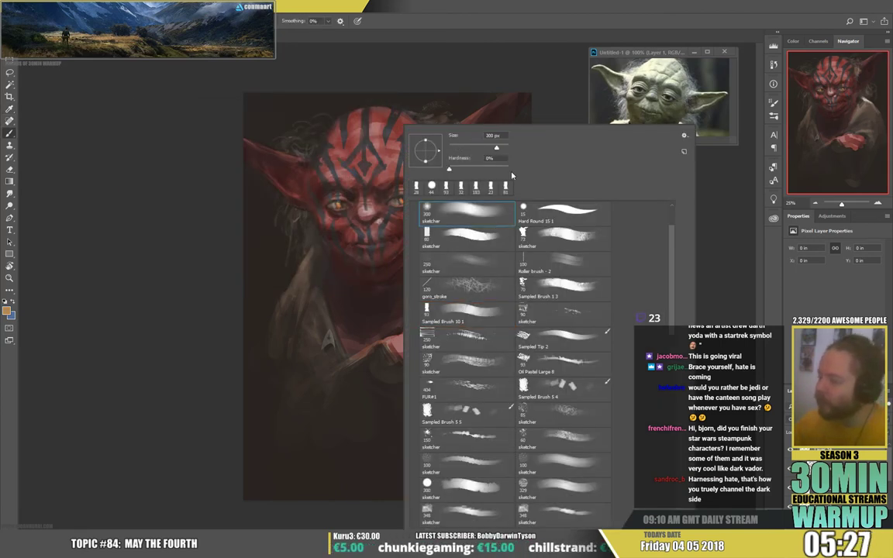
{"action": "left_click", "coordinate": [13, 302]}
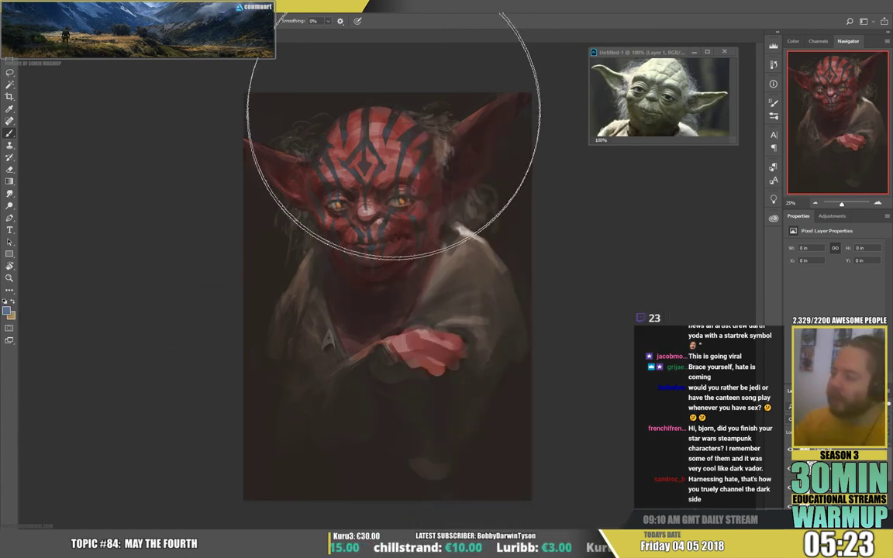
{"action": "right_click", "coordinate": [403, 108]}
{"action": "left_click", "coordinate": [498, 134]}
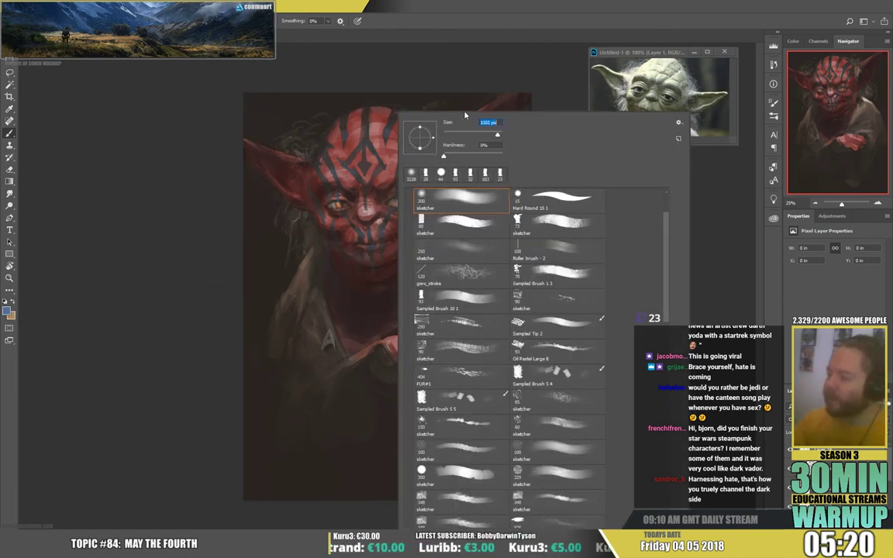
{"action": "mouse_move", "coordinate": [361, 73]}
{"action": "left_mouse_down"}
{"action": "mouse_move", "coordinate": [418, 75]}
{"action": "mouse_move", "coordinate": [376, 86]}
{"action": "mouse_move", "coordinate": [302, 35]}
{"action": "mouse_move", "coordinate": [380, 105]}
{"action": "mouse_move", "coordinate": [443, 76]}
{"action": "mouse_move", "coordinate": [350, 59]}
{"action": "mouse_move", "coordinate": [385, 80]}
{"action": "mouse_move", "coordinate": [311, 46]}
{"action": "mouse_move", "coordinate": [433, 96]}
{"action": "mouse_move", "coordinate": [373, 108]}
{"action": "mouse_move", "coordinate": [357, 68]}
{"action": "left_mouse_up"}
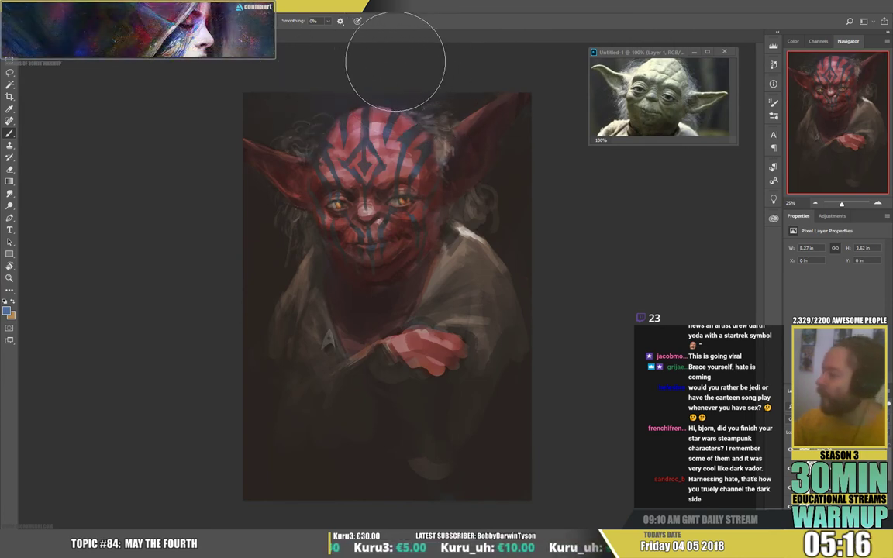
- Undo the large soft stroke near the robe's edge, reduce the brush and glaze blue light over the opposite shoulder
{"action": "mouse_move", "coordinate": [494, 309]}
{"action": "left_mouse_down"}
{"action": "mouse_move", "coordinate": [474, 253]}
{"action": "mouse_move", "coordinate": [551, 205]}
{"action": "mouse_move", "coordinate": [492, 241]}
{"action": "mouse_move", "coordinate": [472, 237]}
{"action": "left_mouse_up"}
{"action": "key", "text": "ctrl+z"}
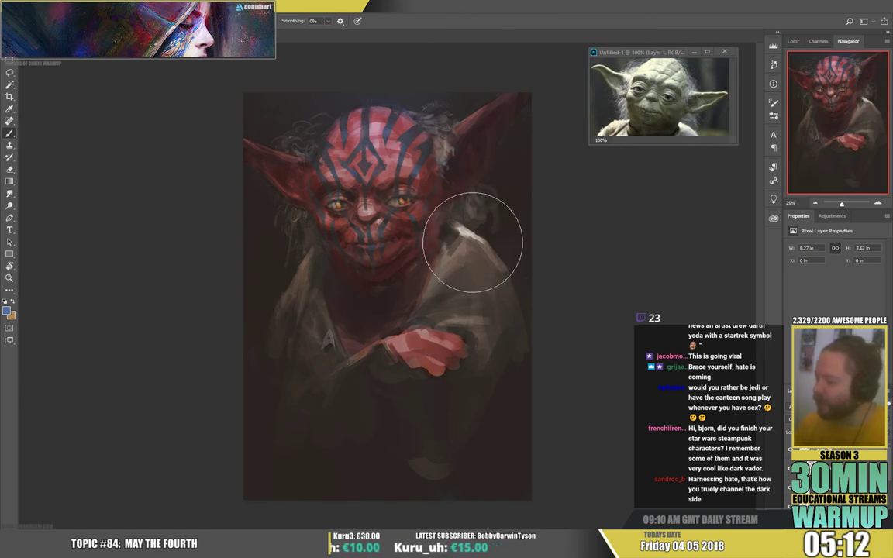
{"action": "right_click", "coordinate": [318, 284]}
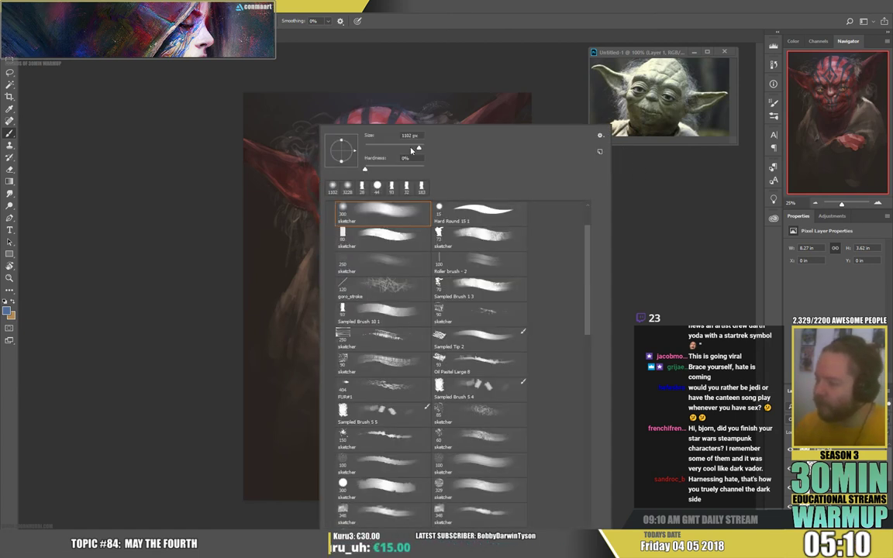
{"action": "left_click_drag", "start_coordinate": [418, 148], "coordinate": [414, 147]}
{"action": "mouse_move", "coordinate": [303, 274]}
{"action": "left_mouse_down"}
{"action": "mouse_move", "coordinate": [303, 296]}
{"action": "mouse_move", "coordinate": [285, 285]}
{"action": "left_mouse_up"}
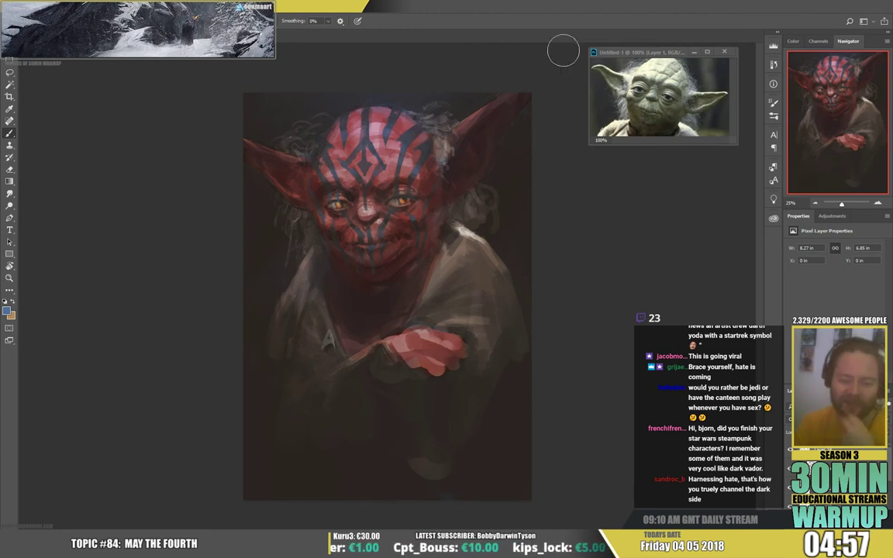
- Shift the blue light layer's hue to -7 with a Hue/Saturation adjustment
{"action": "key", "text": "ctrl+u"}
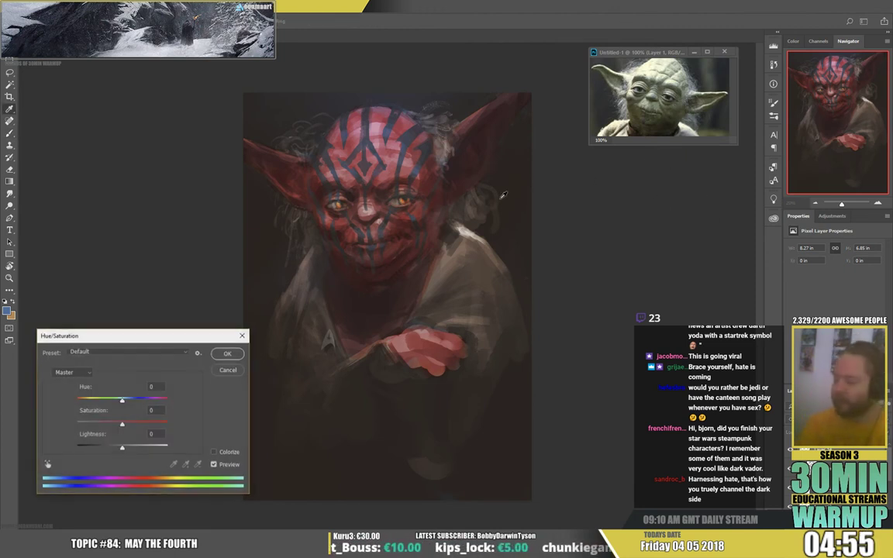
{"action": "mouse_move", "coordinate": [112, 405]}
{"action": "left_mouse_down"}
{"action": "mouse_move", "coordinate": [82, 405]}
{"action": "mouse_move", "coordinate": [80, 413]}
{"action": "mouse_move", "coordinate": [122, 424]}
{"action": "left_mouse_up"}
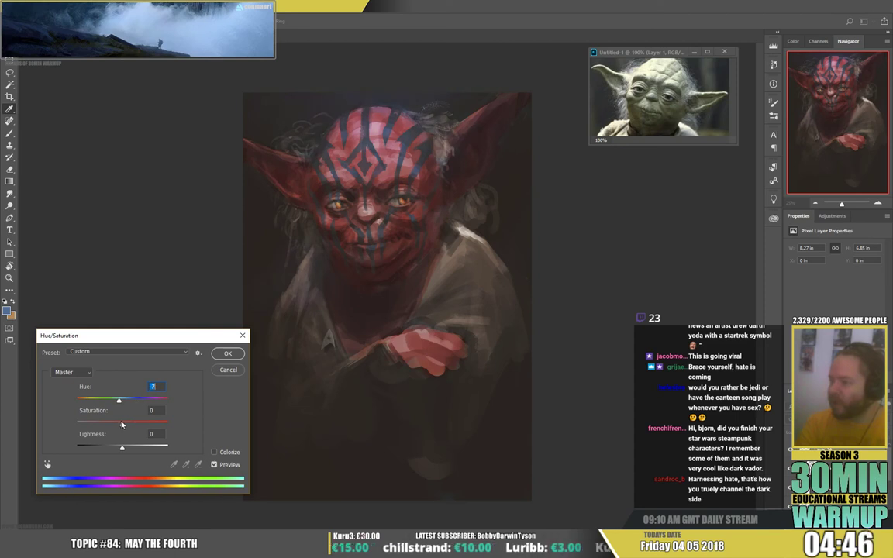
{"action": "left_click", "coordinate": [228, 353]}
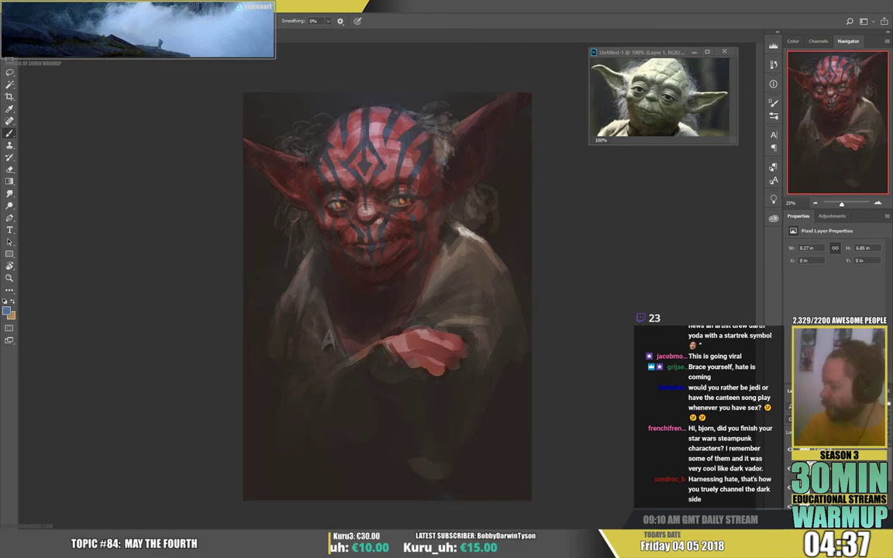
- Add a Color Lookup adjustment layer, try out the 3D LUT presets, settle on a Kodak 5218 look and compare it with the original
{"action": "left_click", "coordinate": [862, 502]}
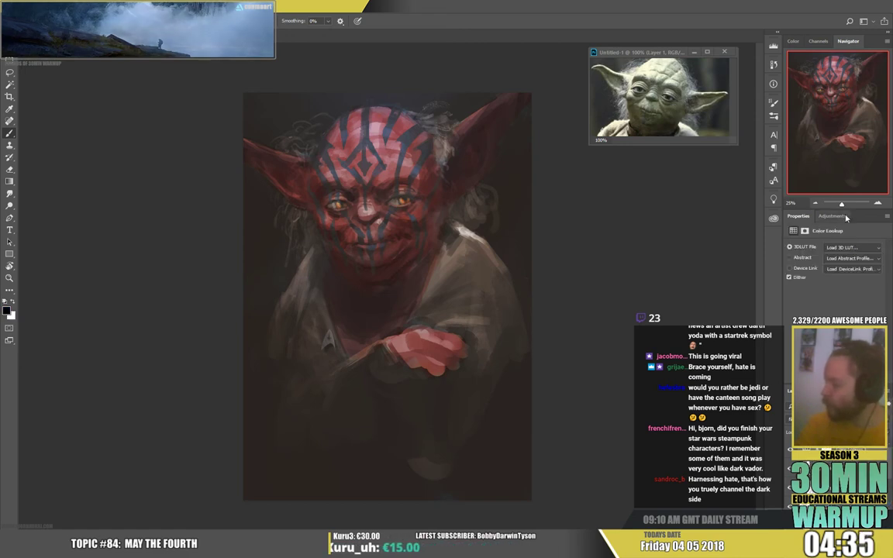
{"action": "left_click", "coordinate": [852, 249]}
{"action": "left_click", "coordinate": [852, 248]}
{"action": "key", "text": "Down"}
{"action": "key", "text": "Down"}
{"action": "key", "text": "Down"}
{"action": "key", "text": "Down"}
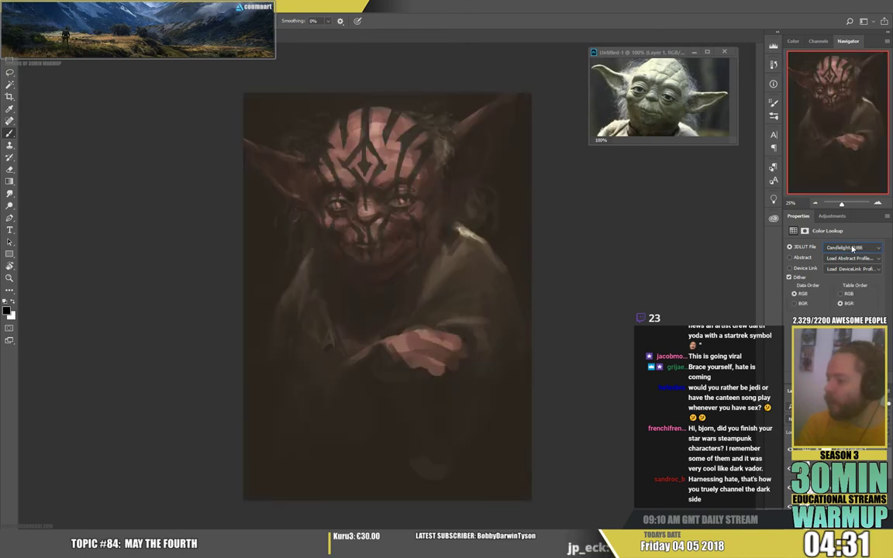
{"action": "key", "text": "Down"}
{"action": "key", "text": "Down"}
{"action": "key", "text": "Up"}
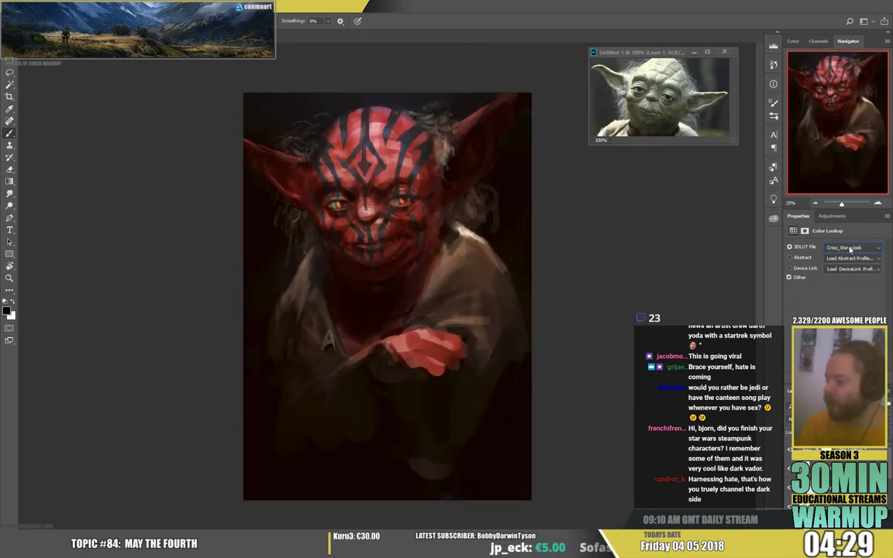
{"action": "key", "text": "Down"}
{"action": "key", "text": "Down"}
{"action": "key", "text": "Down"}
{"action": "key", "text": "Down"}
{"action": "key", "text": "Down"}
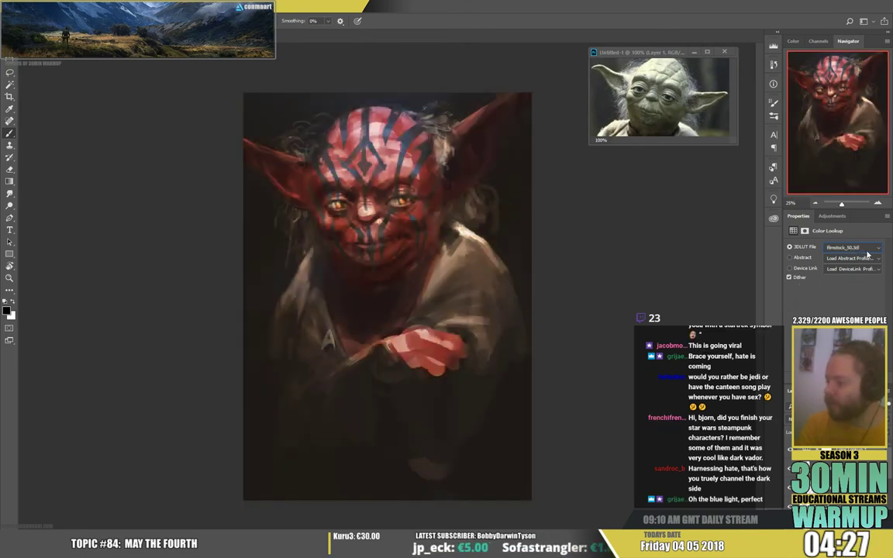
{"action": "key", "text": "Down"}
{"action": "key", "text": "Down"}
{"action": "key", "text": "Down"}
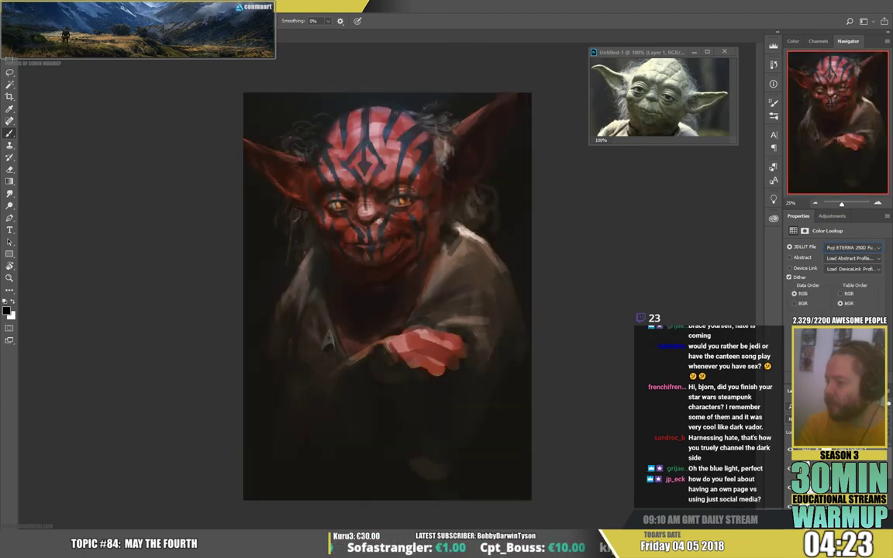
{"action": "key", "text": "Down"}
{"action": "key", "text": "Down"}
{"action": "key", "text": "Down"}
{"action": "key", "text": "Down"}
{"action": "key", "text": "Down"}
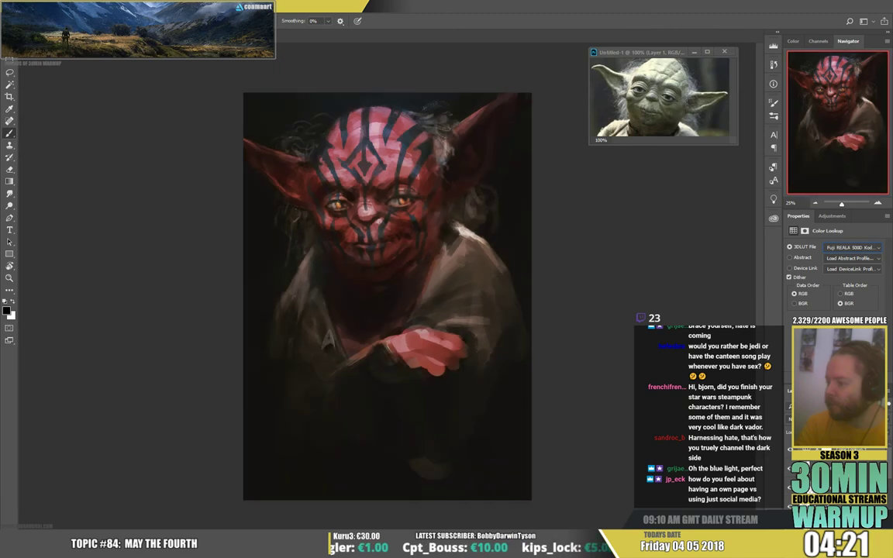
{"action": "key", "text": "Down"}
{"action": "key", "text": "Down"}
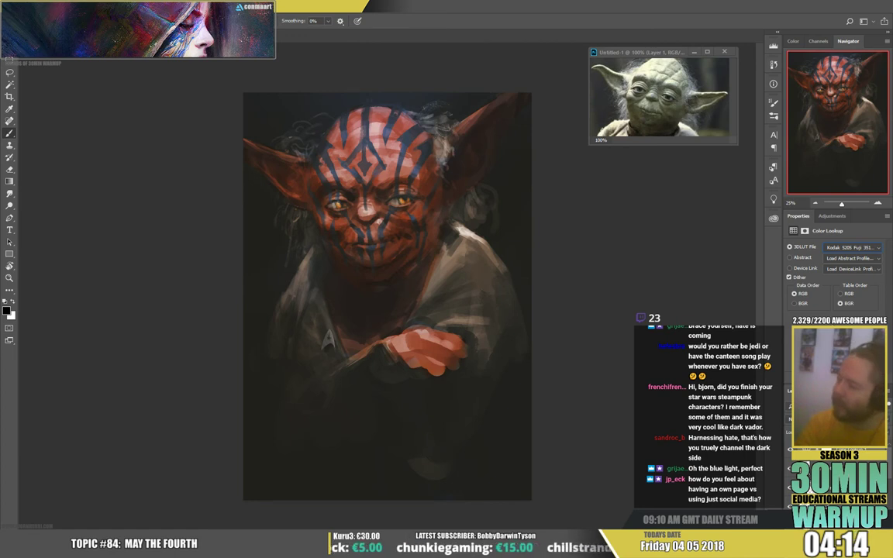
{"action": "key", "text": "Down"}
{"action": "key", "text": "Down"}
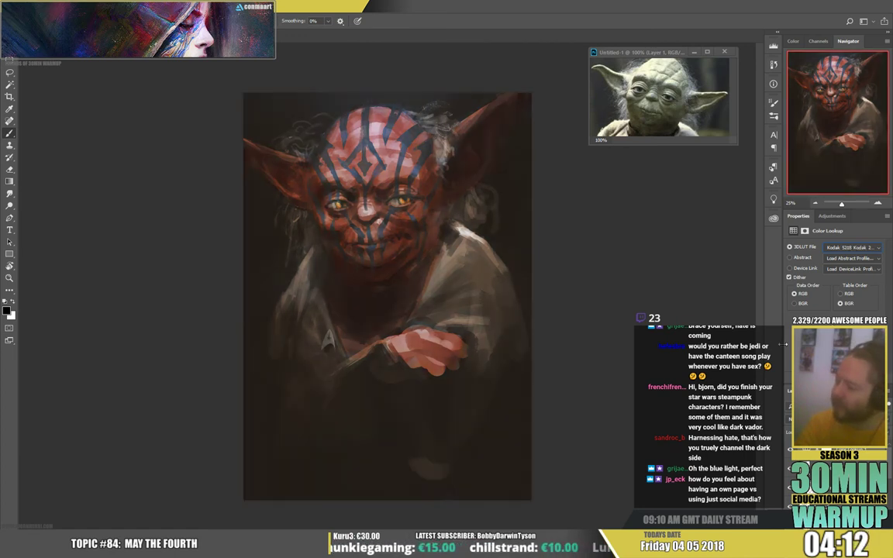
{"action": "key", "text": "Down"}
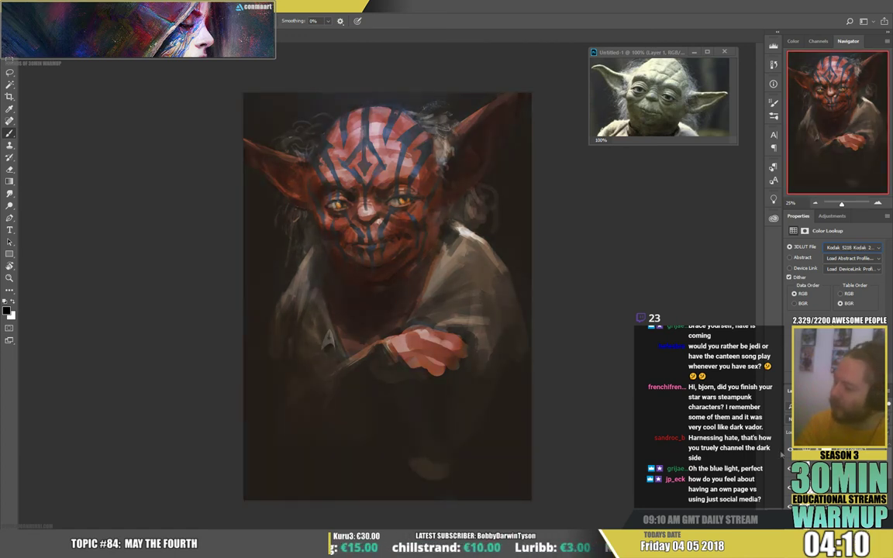
{"action": "left_click", "coordinate": [789, 449]}
{"action": "left_click", "coordinate": [789, 449]}
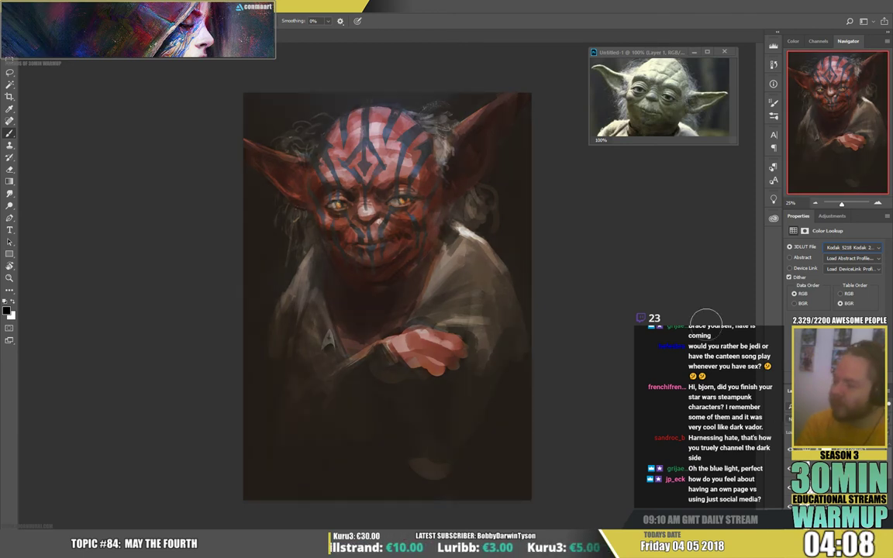
- Add a new layer and choose a lighter blue as the foreground color
{"action": "key", "text": "ctrl+alt+shift+n"}
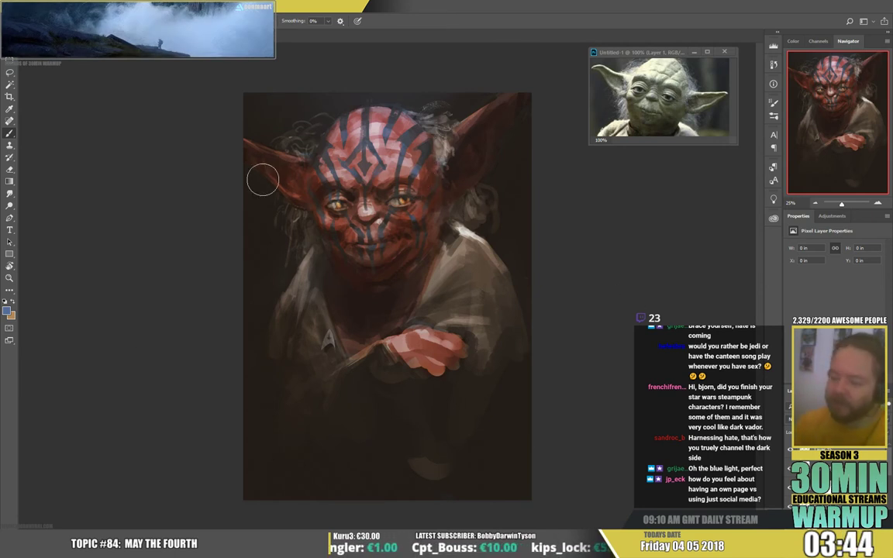
{"action": "left_click", "coordinate": [7, 310]}
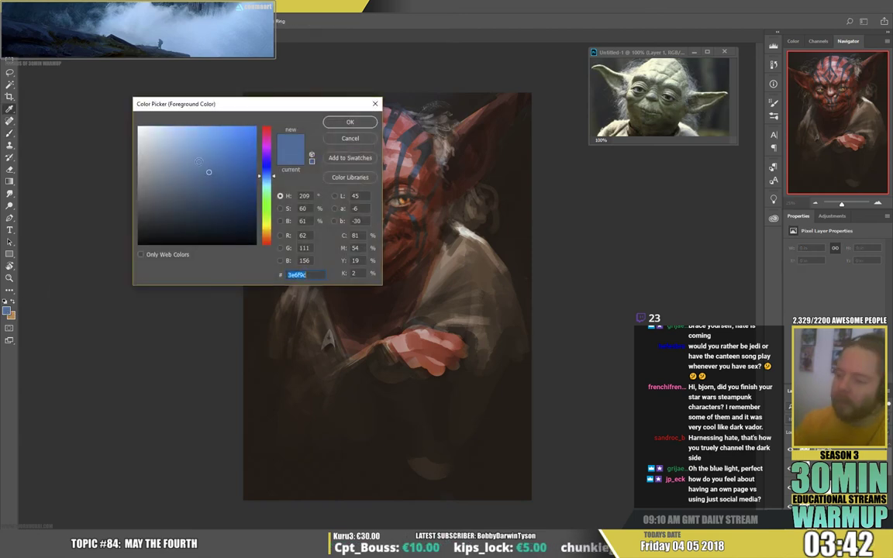
{"action": "left_click", "coordinate": [189, 137]}
{"action": "left_click", "coordinate": [346, 122]}
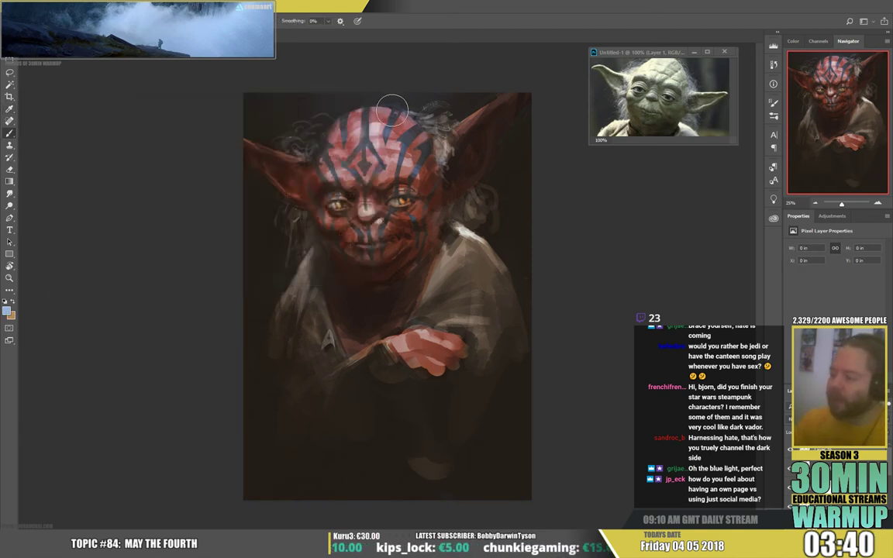
- Set the soft round brush to 1102 px and glaze light blue over the head's top, both ears and the shoulder
{"action": "right_click", "coordinate": [391, 108]}
{"action": "left_click_drag", "start_coordinate": [497, 135], "coordinate": [495, 134]}
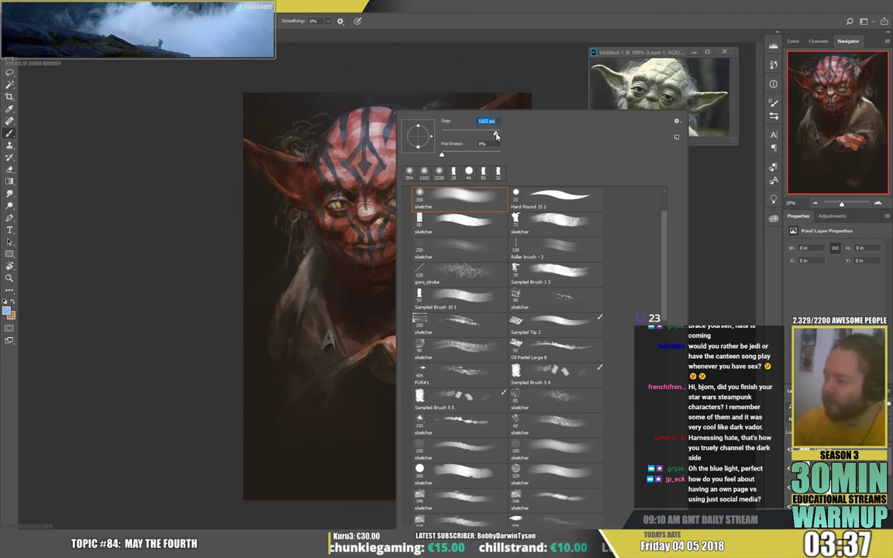
{"action": "mouse_move", "coordinate": [333, 63]}
{"action": "left_mouse_down"}
{"action": "mouse_move", "coordinate": [369, 74]}
{"action": "mouse_move", "coordinate": [345, 81]}
{"action": "mouse_move", "coordinate": [387, 89]}
{"action": "left_mouse_up"}
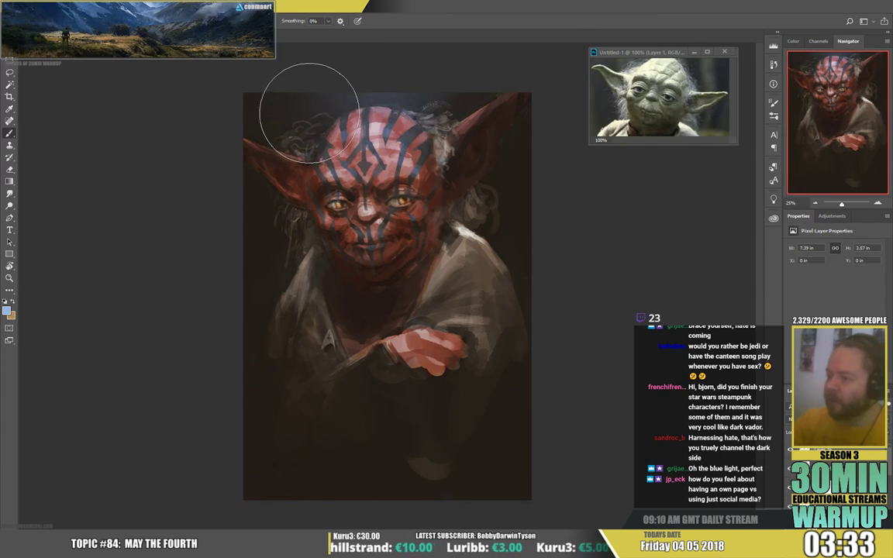
{"action": "mouse_move", "coordinate": [309, 113]}
{"action": "left_mouse_down"}
{"action": "mouse_move", "coordinate": [293, 132]}
{"action": "mouse_move", "coordinate": [281, 113]}
{"action": "left_mouse_up"}
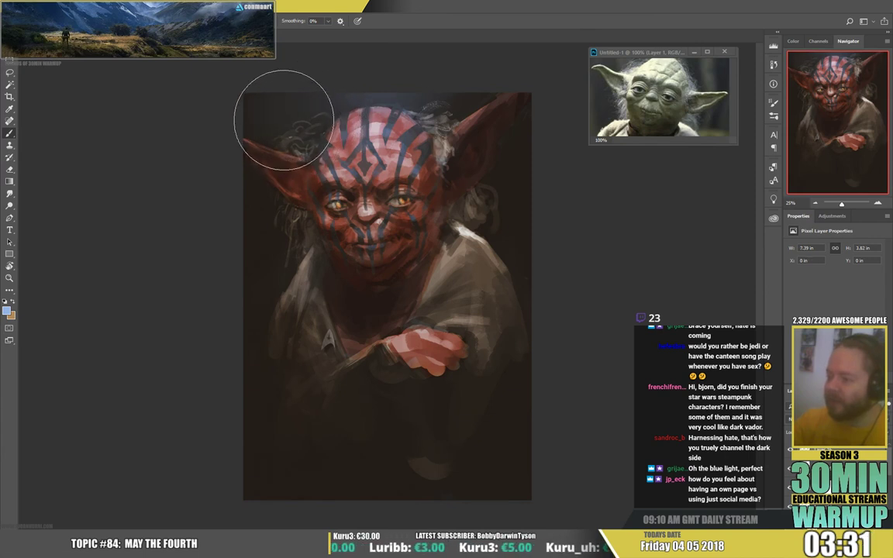
{"action": "left_click_drag", "start_coordinate": [451, 100], "coordinate": [468, 135]}
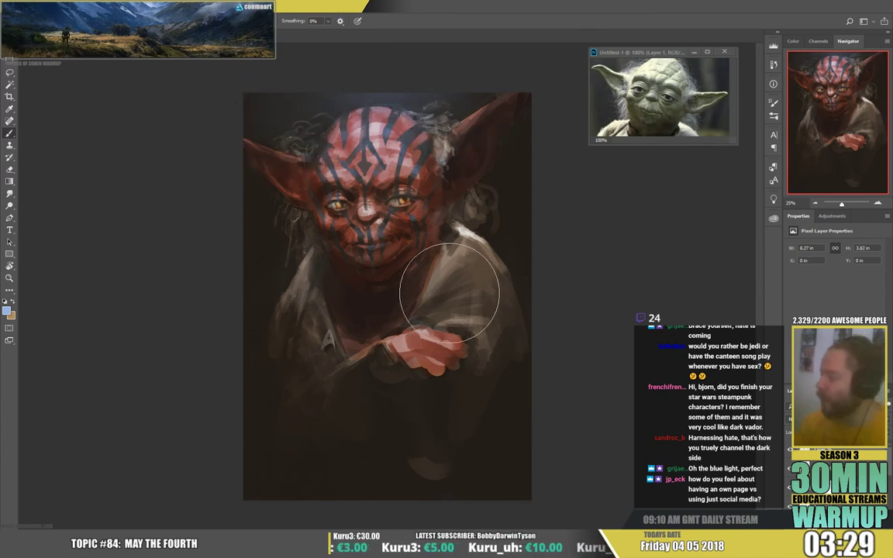
{"action": "left_click_drag", "start_coordinate": [481, 218], "coordinate": [475, 251]}
- Switch to the 90 px textured sketcher brush and paint rough pale highlights and sampled cloth tones on the robe's brightly lit shoulder
{"action": "right_click", "coordinate": [486, 239]}
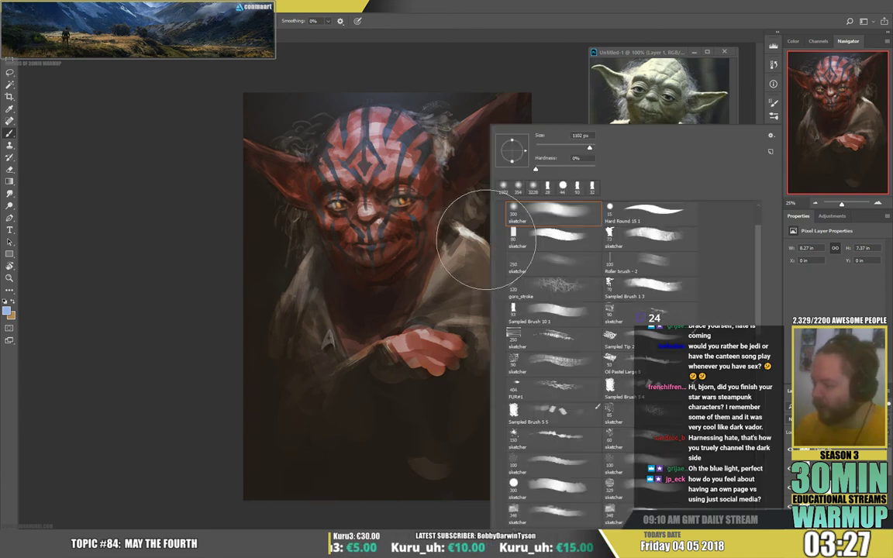
{"action": "left_click", "coordinate": [612, 314]}
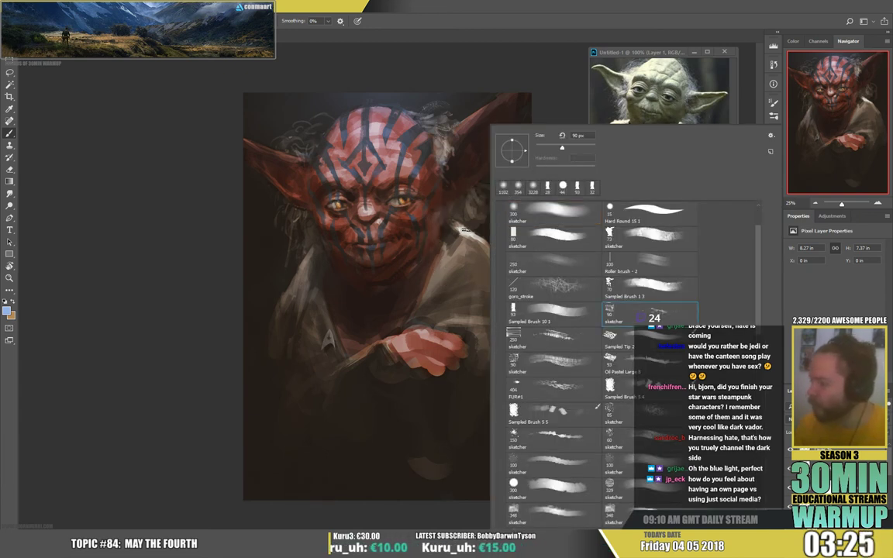
{"action": "left_click", "coordinate": [465, 231]}
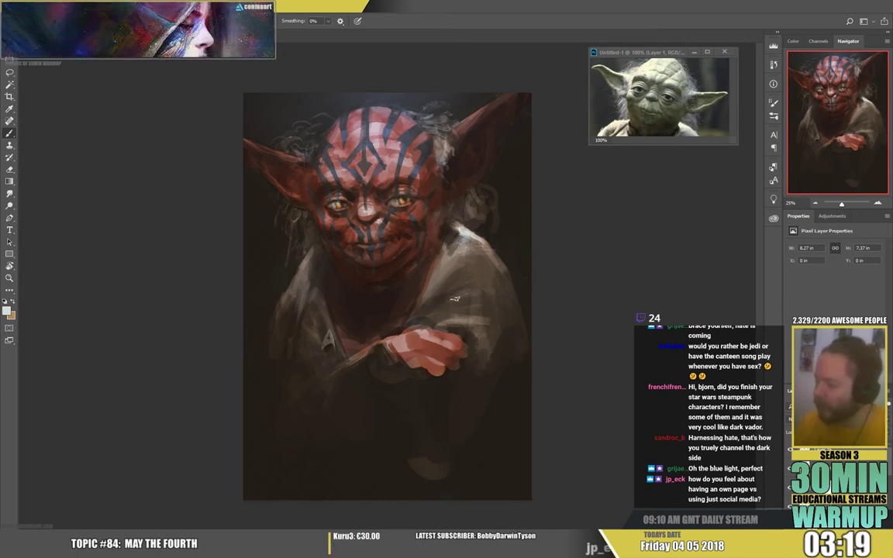
{"action": "key", "text": "x"}
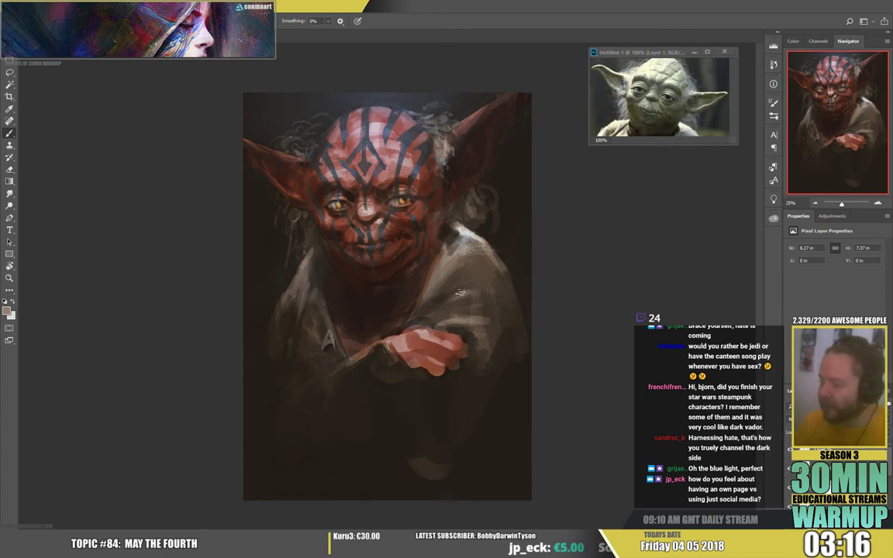
{"action": "key", "text": "e"}
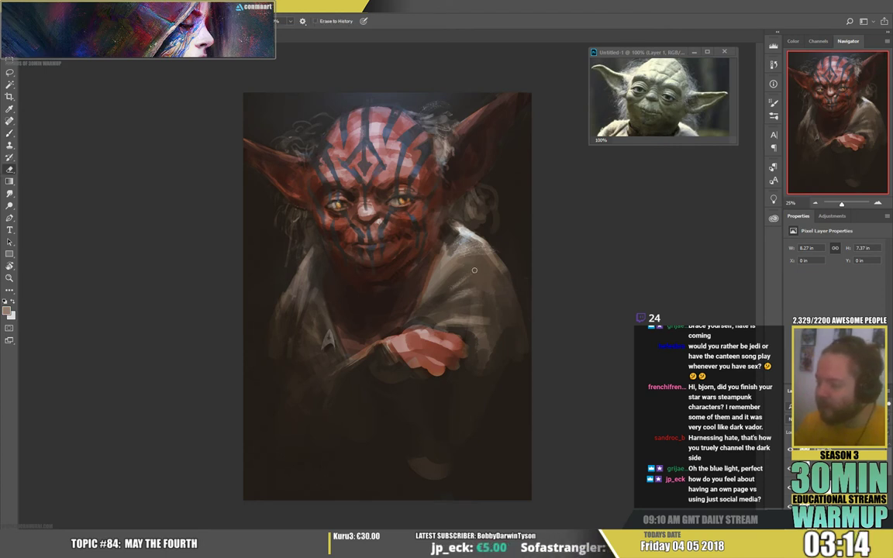
{"action": "key", "text": "b"}
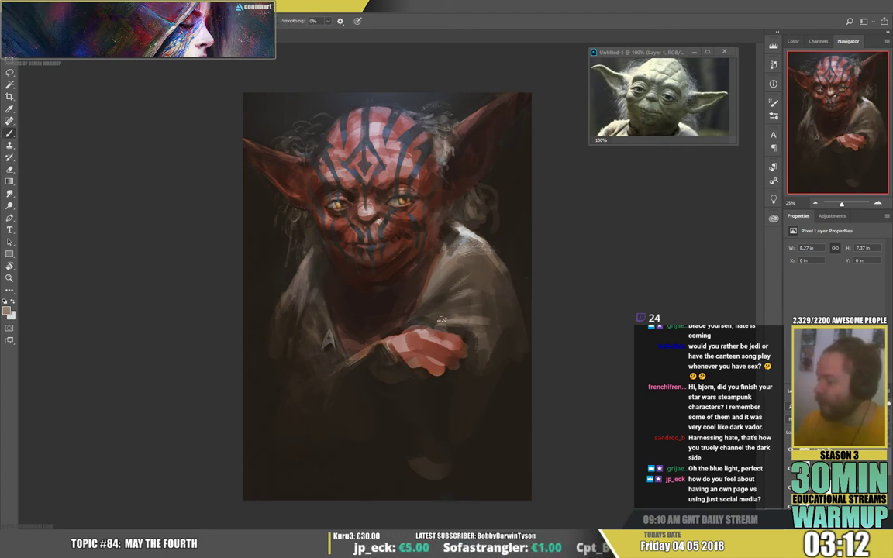
{"action": "left_click", "coordinate": [466, 289], "text": "alt"}
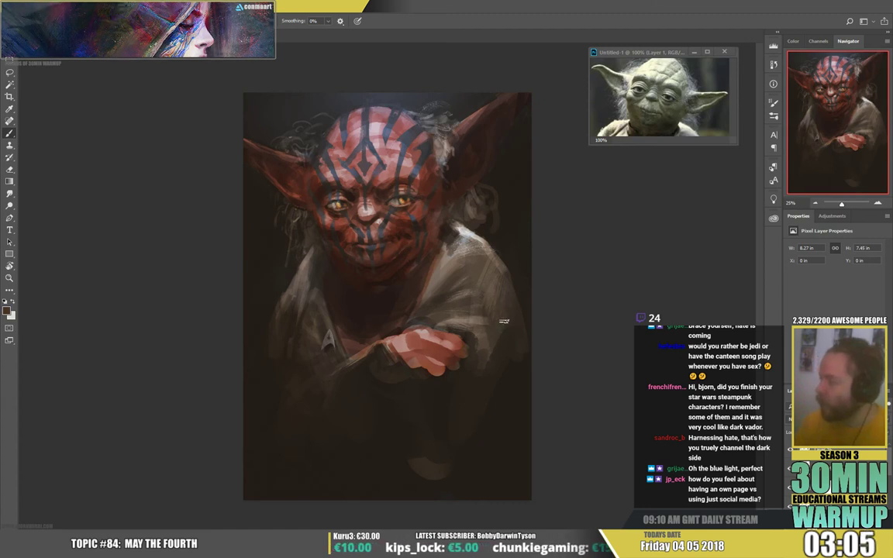
- Sample light and dark tones from the painting and brush textured folds onto the robe's opposite shoulder
{"action": "left_click", "coordinate": [303, 291], "text": "alt"}
{"action": "left_click", "coordinate": [414, 226], "text": "alt"}
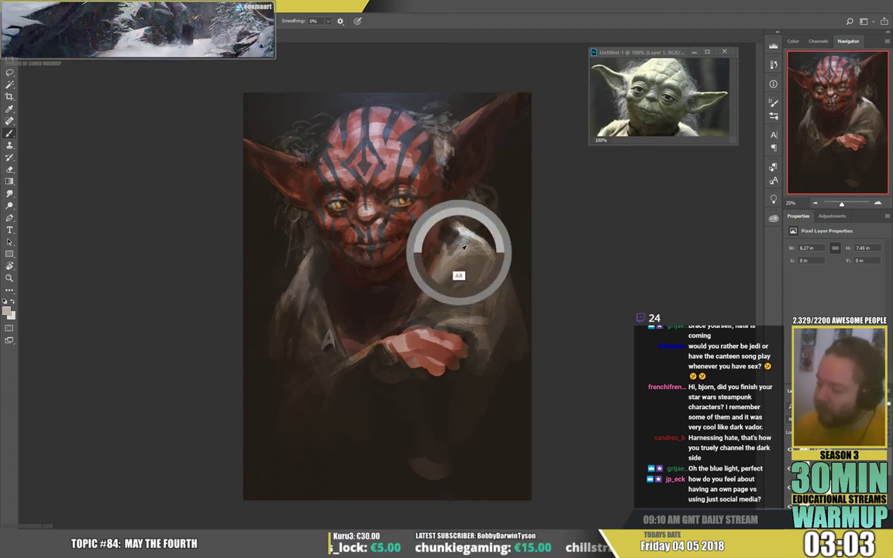
{"action": "left_click", "coordinate": [302, 277], "text": "alt"}
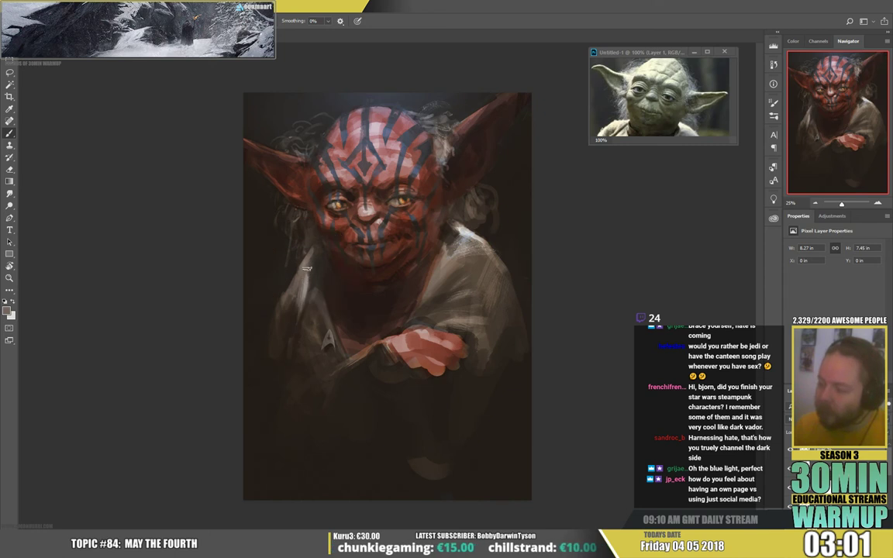
{"action": "left_click", "coordinate": [264, 284], "text": "alt"}
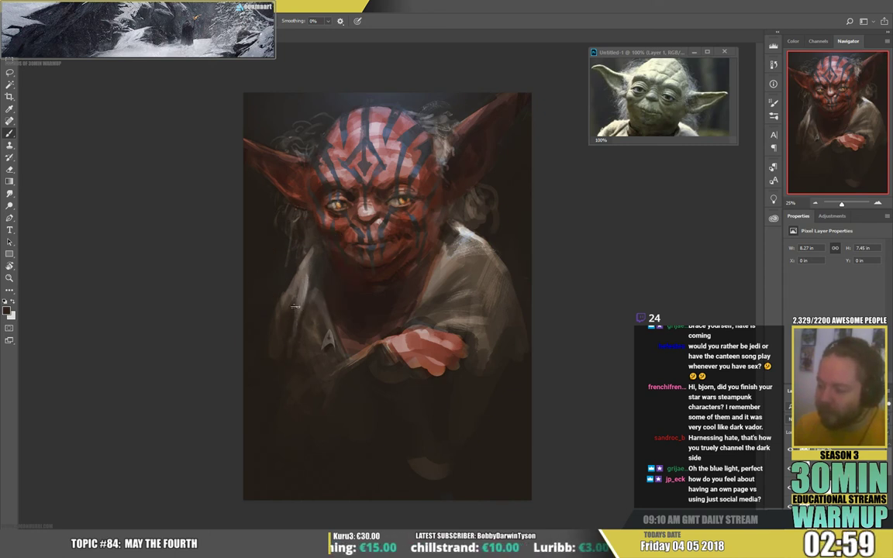
{"action": "left_click", "coordinate": [275, 256], "text": "alt"}
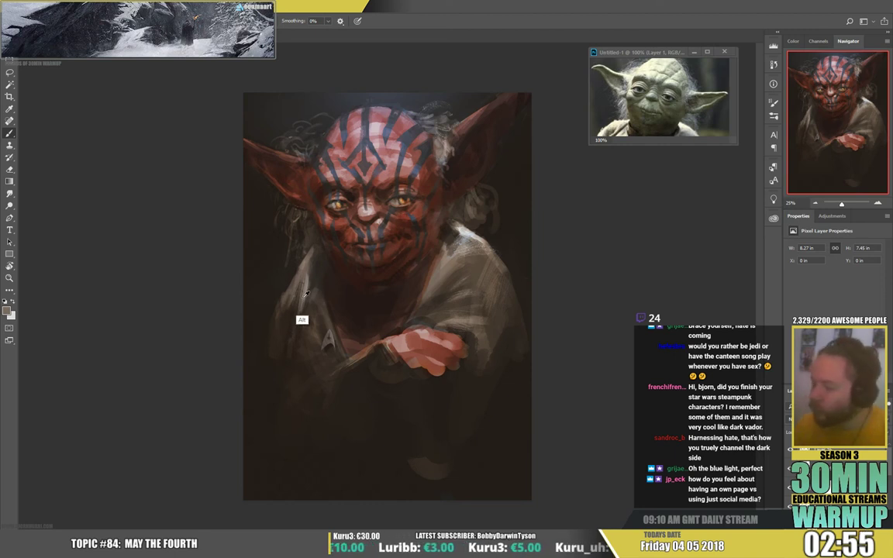
{"action": "left_click", "coordinate": [272, 268], "text": "alt"}
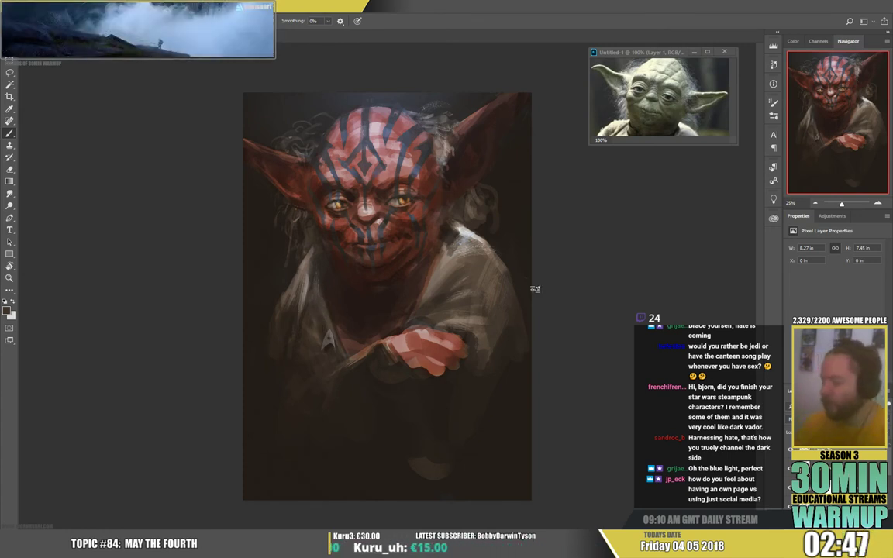
- Pick the Star Trek emblem's layer on the canvas and load the emblem's shape as a selection with a new layer
{"action": "key", "text": "v"}
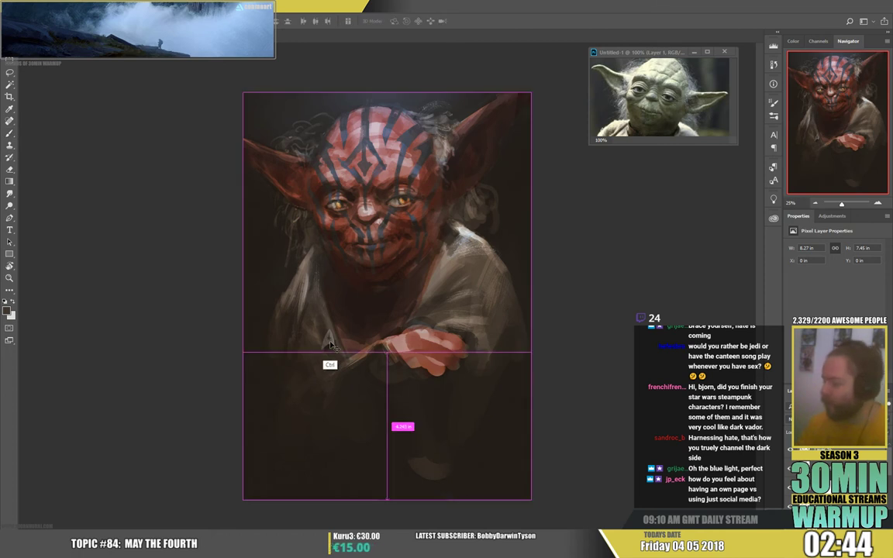
{"action": "left_click", "coordinate": [331, 358], "text": "ctrl"}
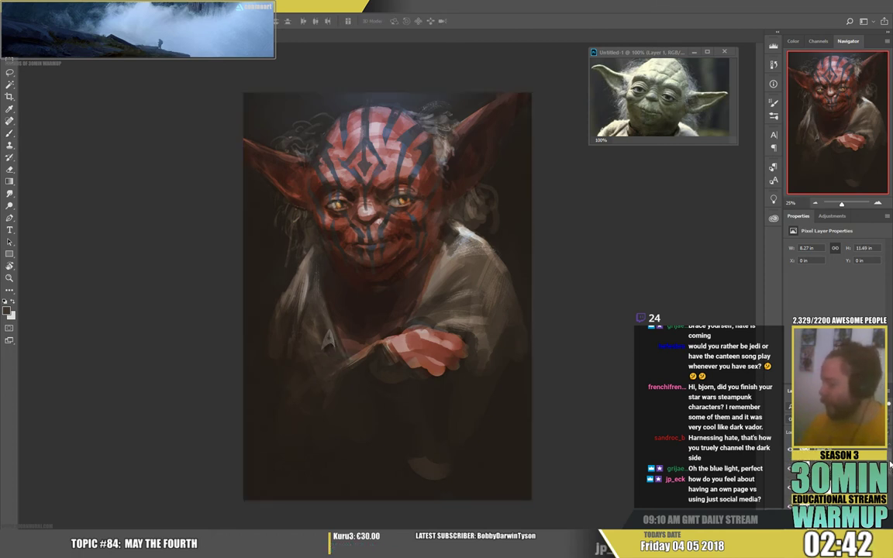
{"action": "left_click", "coordinate": [329, 339], "text": "ctrl"}
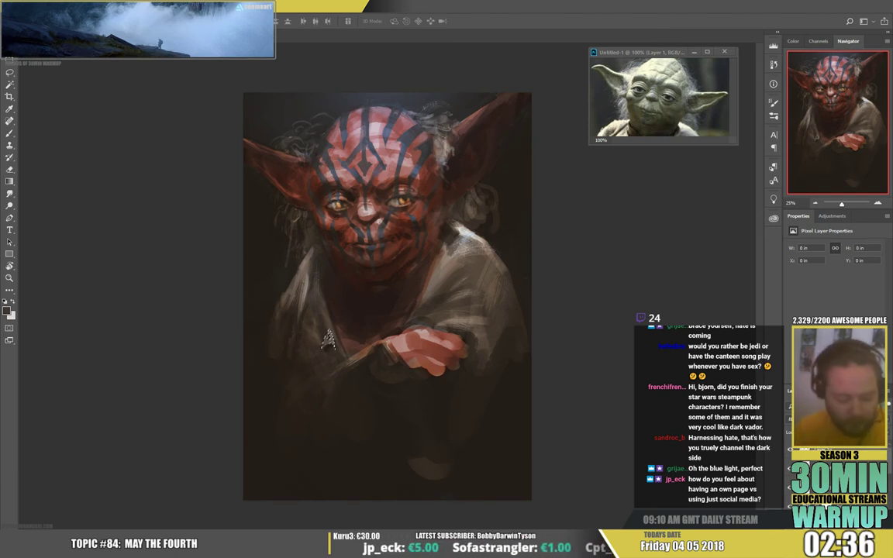
- Sample light and dark robe tones and brush them over the Star Trek emblem and the cloth around it to blend it in
{"action": "key", "text": "b"}
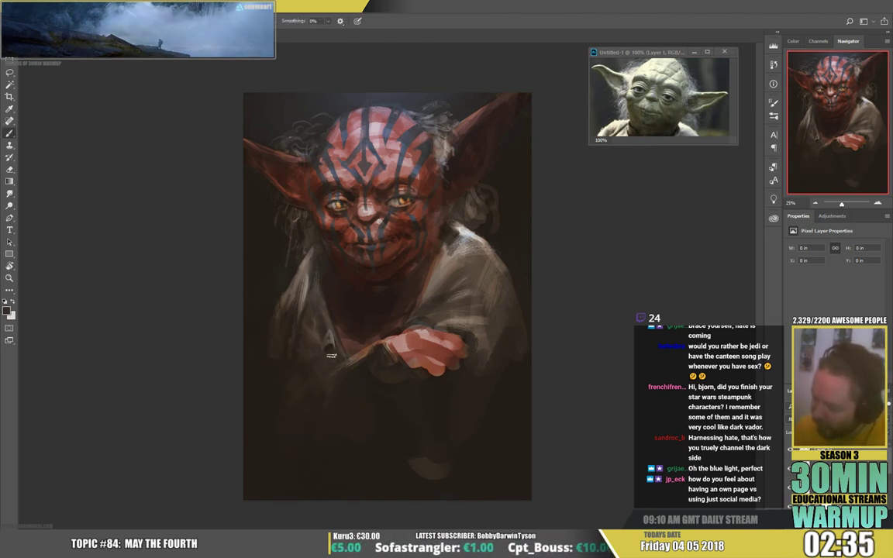
{"action": "left_click_drag", "start_coordinate": [336, 357], "coordinate": [328, 357]}
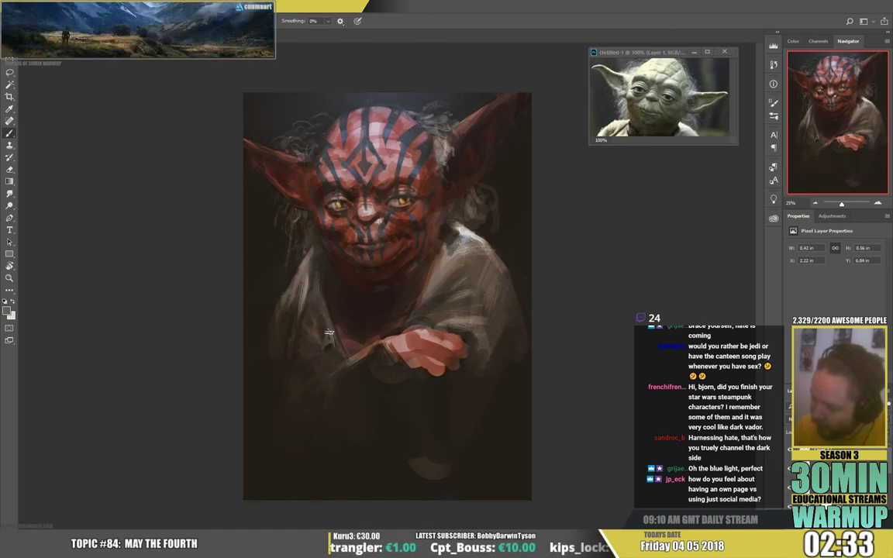
{"action": "left_click", "coordinate": [329, 334], "text": "alt"}
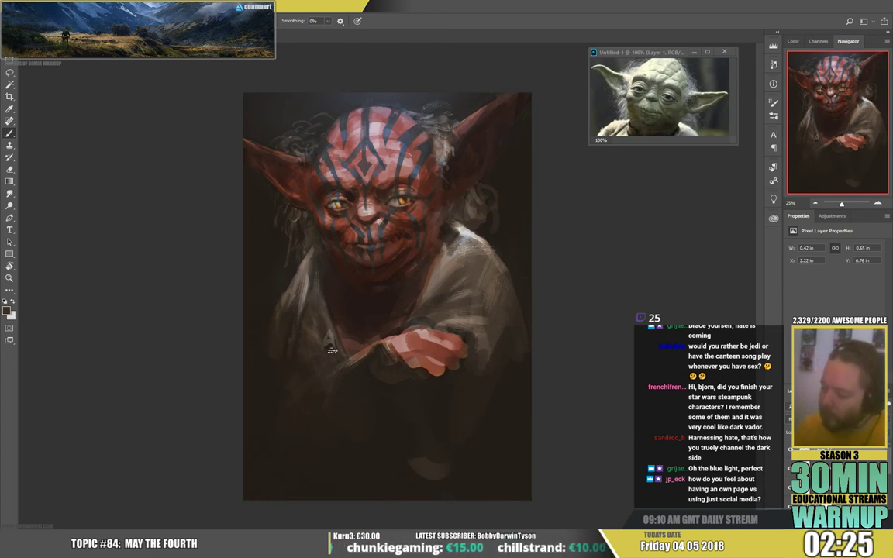
{"action": "key", "text": "alt"}
{"action": "left_click", "coordinate": [330, 348], "text": "alt"}
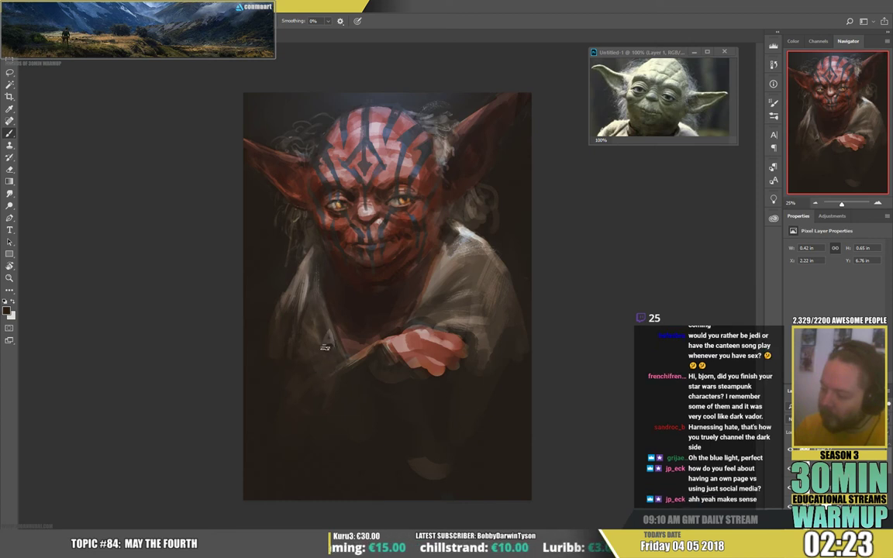
{"action": "left_click", "coordinate": [297, 303], "text": "alt"}
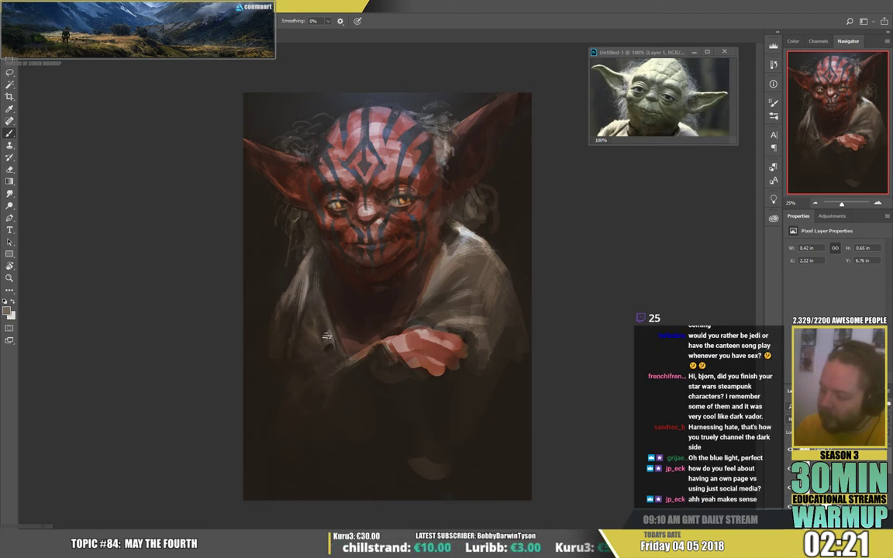
{"action": "left_click", "coordinate": [291, 310], "text": "alt"}
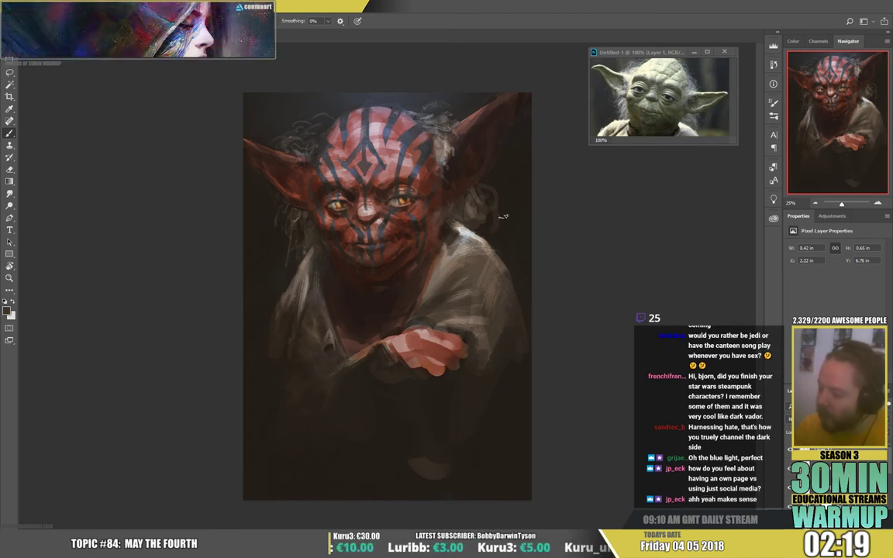
{"action": "left_click", "coordinate": [463, 235], "text": "alt"}
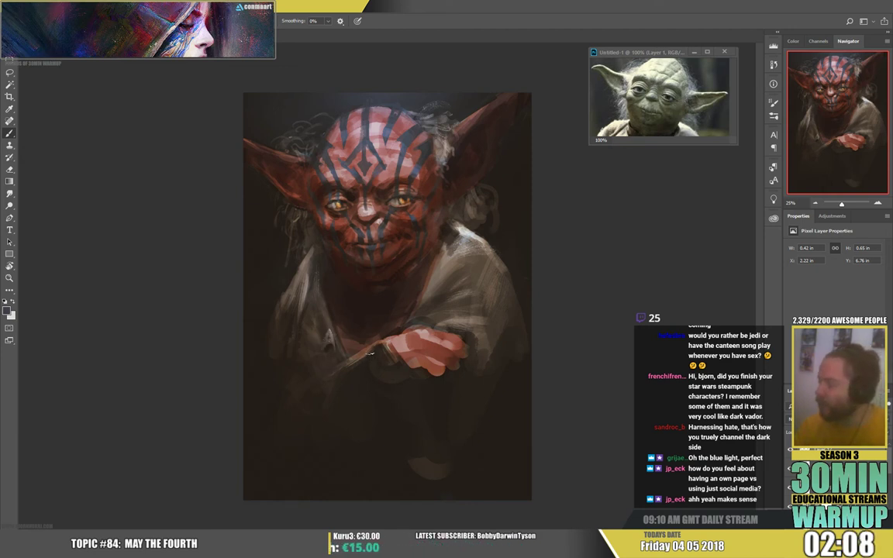
{"action": "left_click_drag", "start_coordinate": [328, 345], "coordinate": [326, 354]}
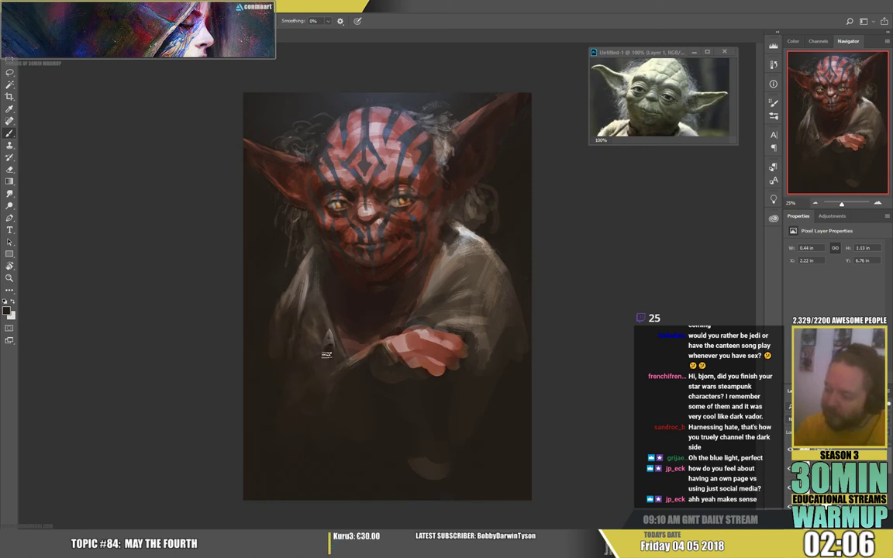
- Sample nearby cloth and shadow tones and paint the robe's folds and dark outer sleeve edge on the emblem's side
{"action": "left_click", "coordinate": [315, 330], "text": "alt"}
{"action": "mouse_move", "coordinate": [313, 304]}
{"action": "left_mouse_down"}
{"action": "mouse_move", "coordinate": [316, 295]}
{"action": "mouse_move", "coordinate": [294, 281]}
{"action": "mouse_move", "coordinate": [304, 274]}
{"action": "mouse_move", "coordinate": [254, 291]}
{"action": "left_mouse_up"}
{"action": "left_click", "coordinate": [326, 332], "text": "alt"}
{"action": "left_click", "coordinate": [290, 303], "text": "alt"}
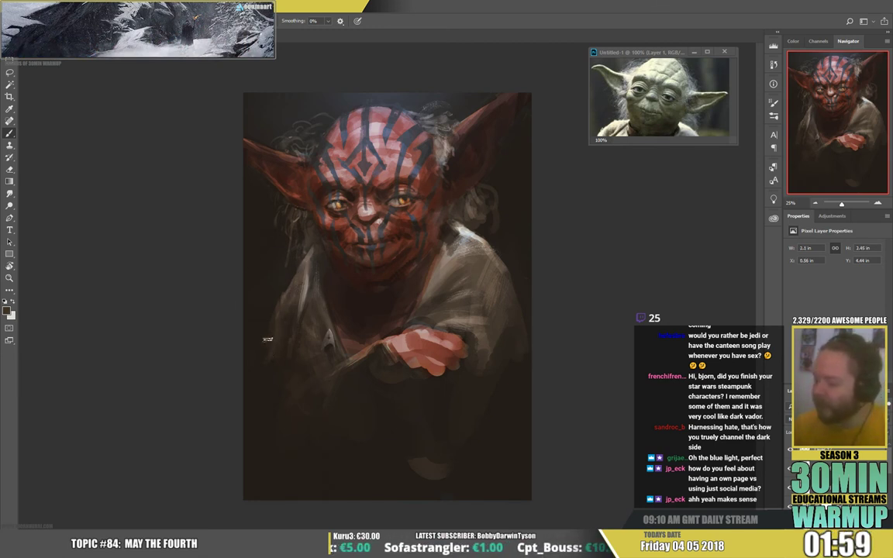
{"action": "left_click", "coordinate": [277, 353], "text": "alt"}
{"action": "left_click_drag", "start_coordinate": [273, 343], "coordinate": [270, 409]}
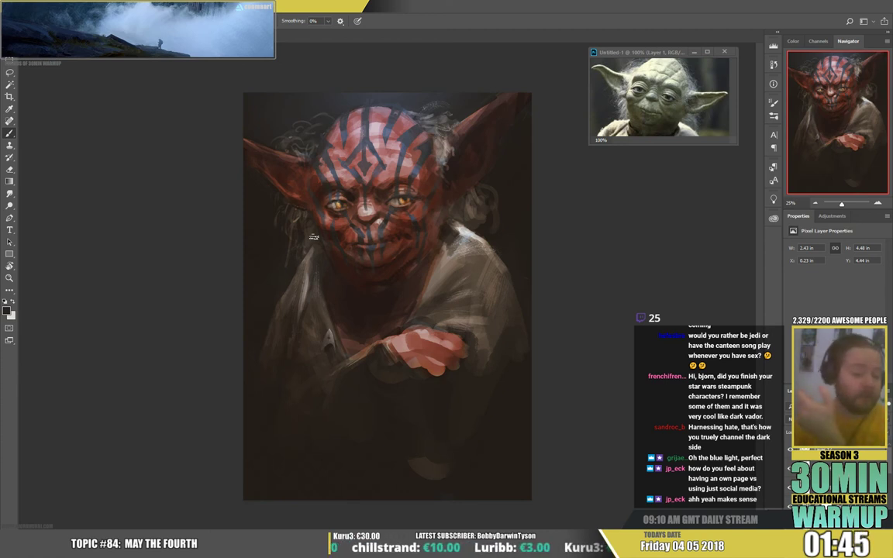
- Sample the cloth's lighter tones and brush textured strokes over the robe's brightly lit shoulder
{"action": "left_click_drag", "start_coordinate": [485, 299], "coordinate": [492, 291]}
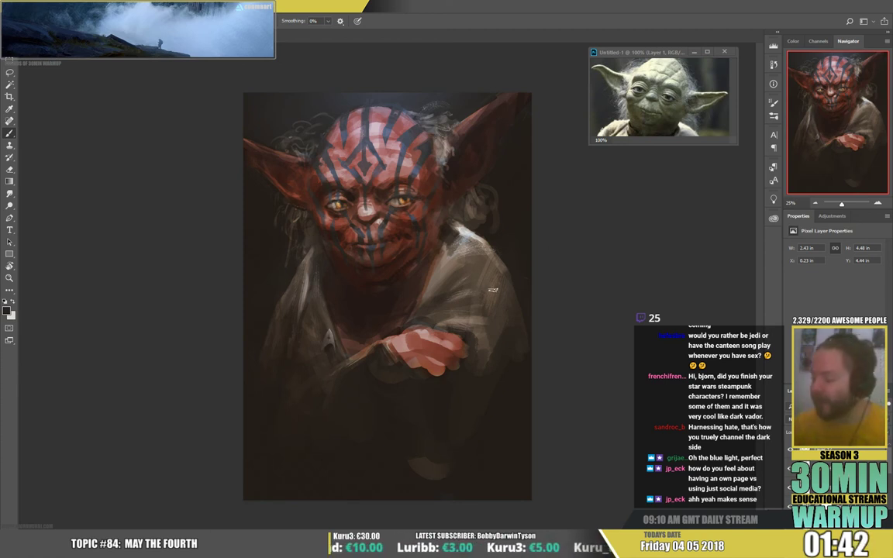
{"action": "left_click", "coordinate": [468, 252], "text": "alt"}
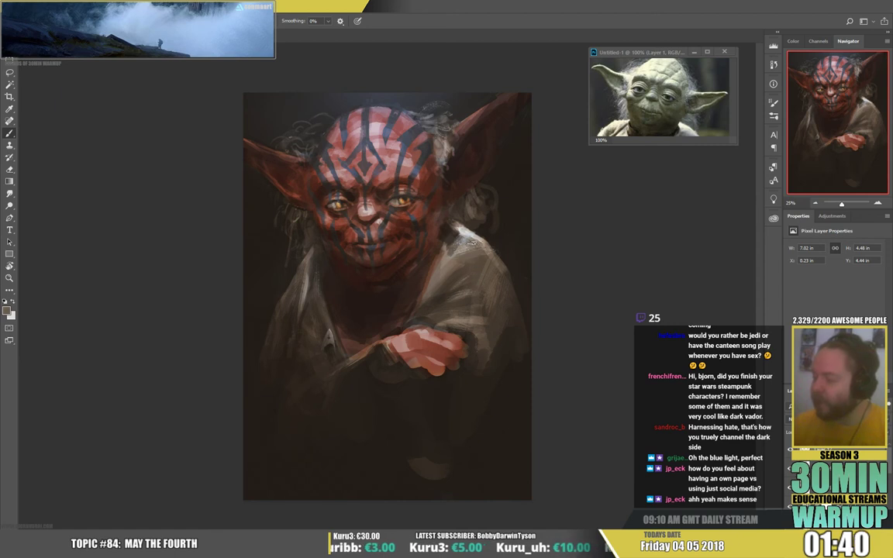
{"action": "mouse_move", "coordinate": [486, 249]}
{"action": "left_mouse_down"}
{"action": "mouse_move", "coordinate": [470, 239]}
{"action": "mouse_move", "coordinate": [498, 253]}
{"action": "left_mouse_up"}
{"action": "left_click", "coordinate": [482, 282], "text": "alt"}
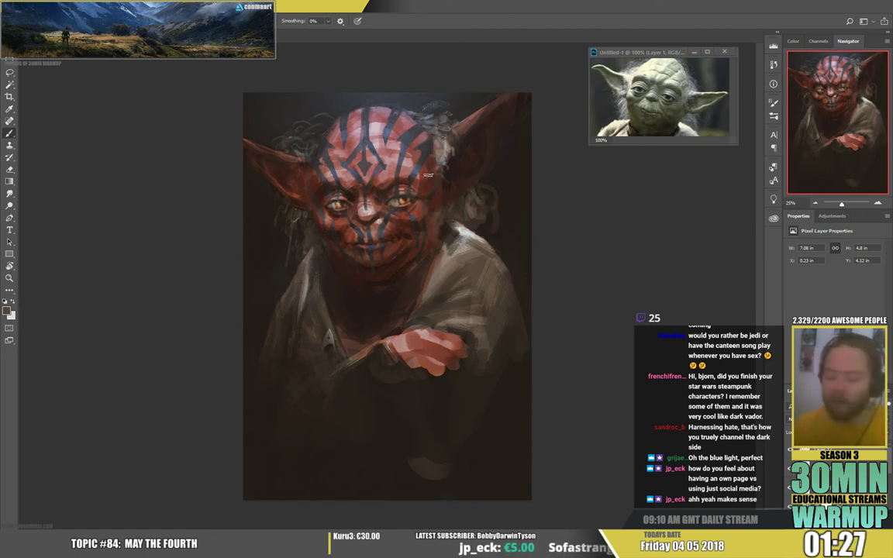
- Retouch the forehead with sampled reds, and brush the sampled blue-grey background tone around the head's top and side hair
{"action": "left_click", "coordinate": [411, 167], "text": "alt"}
{"action": "left_click_drag", "start_coordinate": [405, 168], "coordinate": [384, 147]}
{"action": "left_click", "coordinate": [415, 158], "text": "alt"}
{"action": "left_click", "coordinate": [391, 151], "text": "alt"}
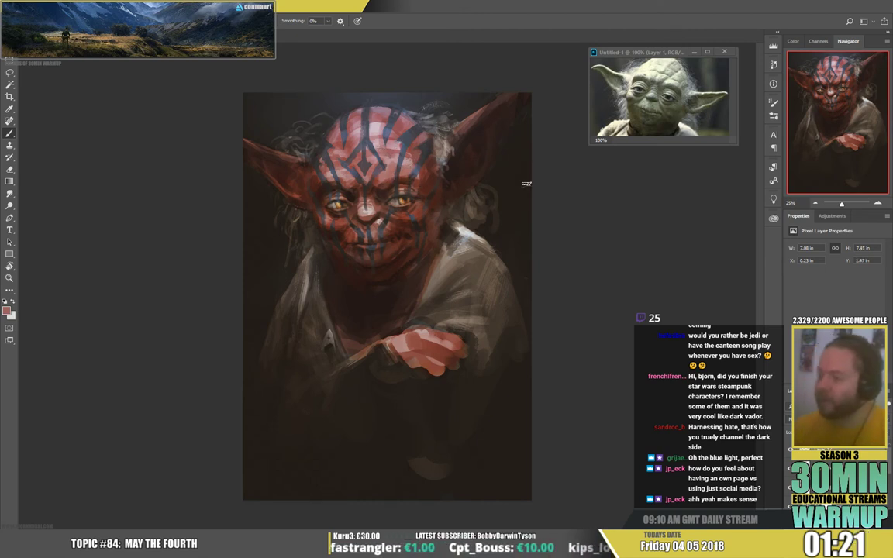
{"action": "left_click", "coordinate": [321, 94], "text": "alt"}
{"action": "mouse_move", "coordinate": [340, 97]}
{"action": "left_mouse_down"}
{"action": "mouse_move", "coordinate": [395, 100]}
{"action": "mouse_move", "coordinate": [302, 145]}
{"action": "left_mouse_up"}
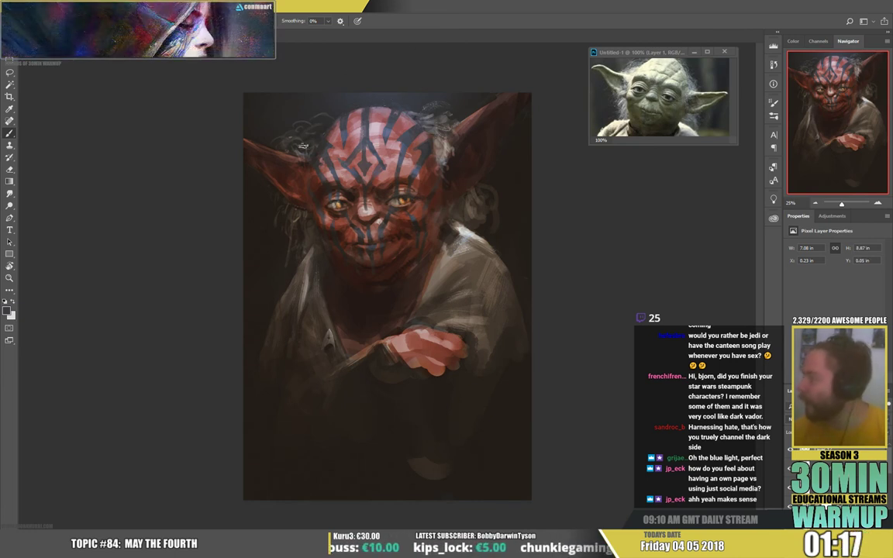
- Add a new layer and paint thin pale pink hair strokes beside the head's crown with a sampled skin highlight
{"action": "key", "text": "ctrl+alt+shift+n"}
{"action": "left_click", "coordinate": [374, 123], "text": "alt"}
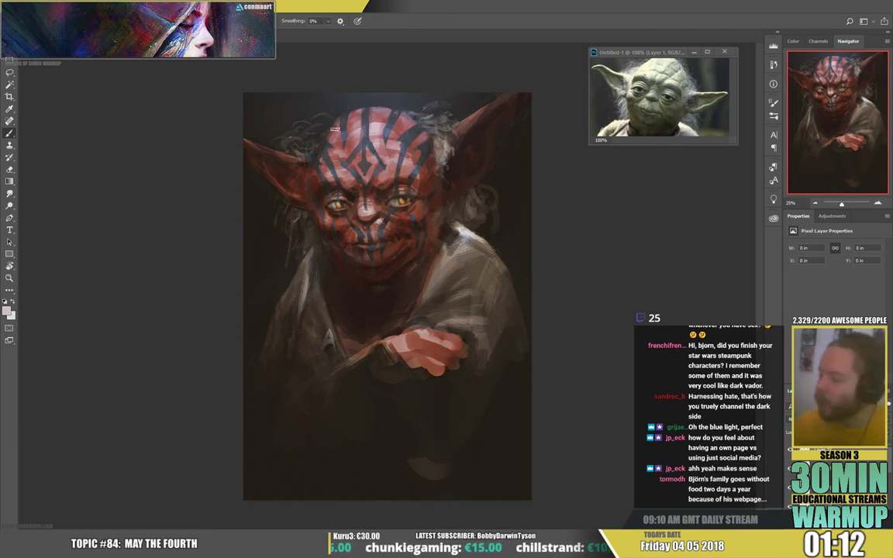
{"action": "right_click", "coordinate": [301, 117]}
{"action": "key", "text": "Escape"}
{"action": "left_click_drag", "start_coordinate": [317, 124], "coordinate": [349, 109]}
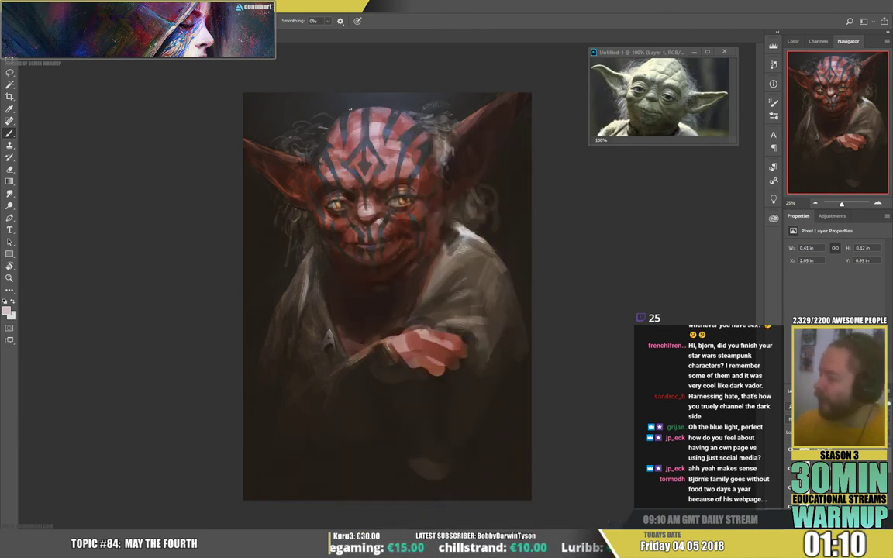
{"action": "left_click_drag", "start_coordinate": [319, 142], "coordinate": [313, 136]}
- Switch to the Oil Pastel Large 8 brush, reduce its size, and paint fine pale hair wisps above the shadowed ear
{"action": "right_click", "coordinate": [306, 117]}
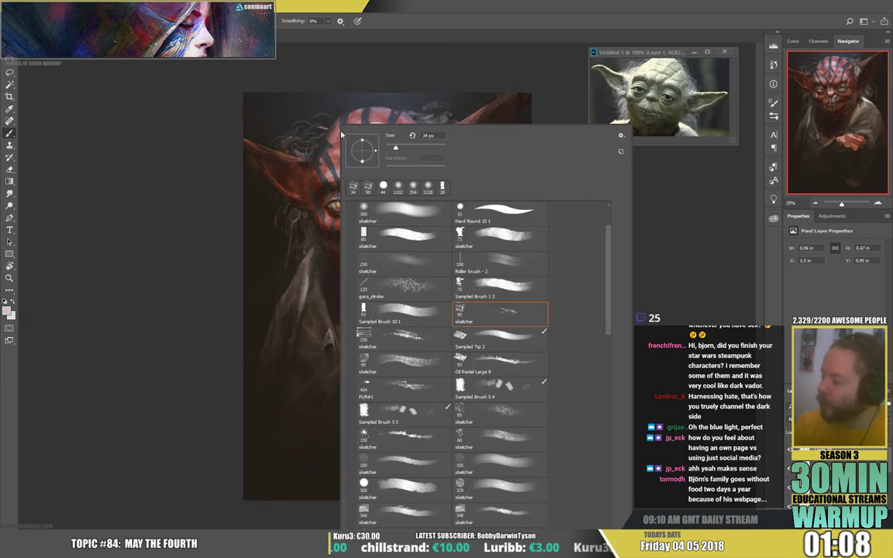
{"action": "left_click", "coordinate": [513, 371]}
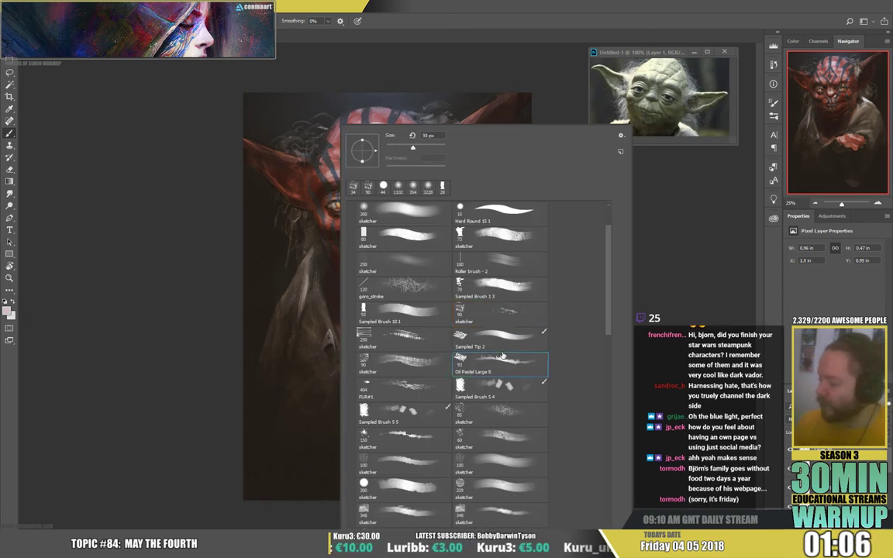
{"action": "left_click", "coordinate": [390, 147]}
{"action": "left_click", "coordinate": [285, 120]}
{"action": "left_click", "coordinate": [279, 122]}
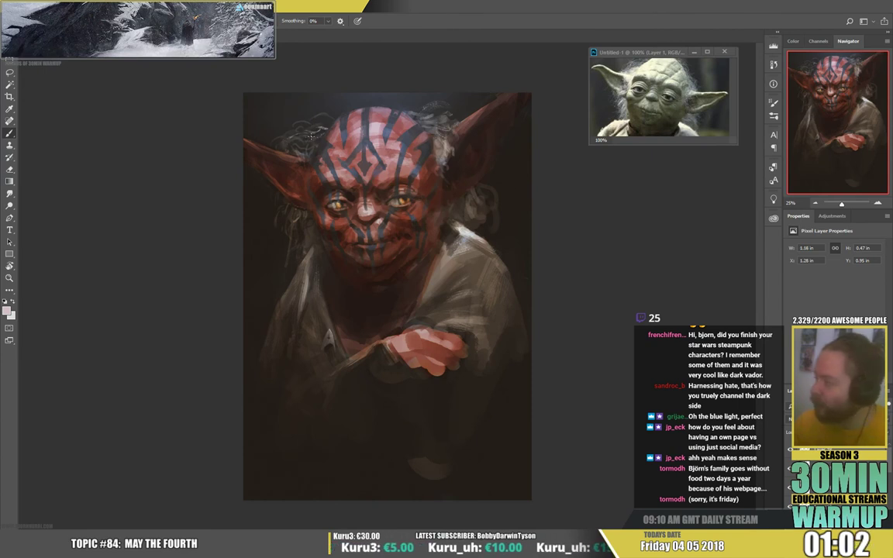
{"action": "left_click", "coordinate": [276, 131]}
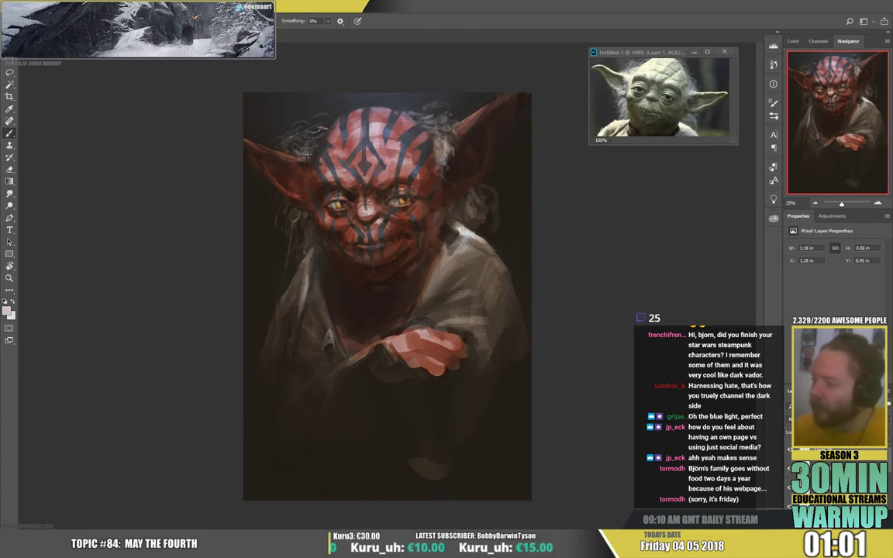
{"action": "left_click_drag", "start_coordinate": [308, 153], "coordinate": [309, 173]}
- Sample brown, pinkish and blue-grey tones and paint fine stray hairs along both sides and the top of the head
{"action": "left_click", "coordinate": [298, 152], "text": "alt"}
{"action": "left_click", "coordinate": [312, 157], "text": "alt"}
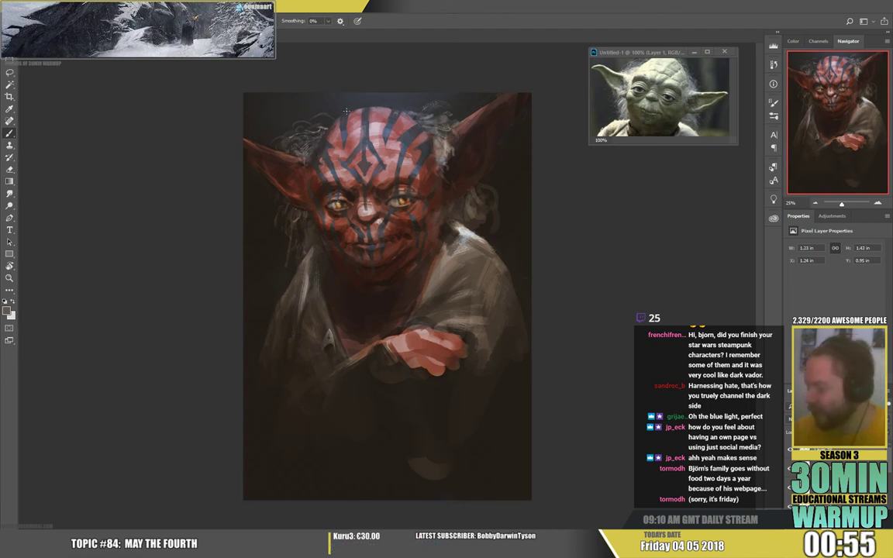
{"action": "left_click_drag", "start_coordinate": [295, 123], "coordinate": [358, 110]}
{"action": "left_click", "coordinate": [356, 137], "text": "alt"}
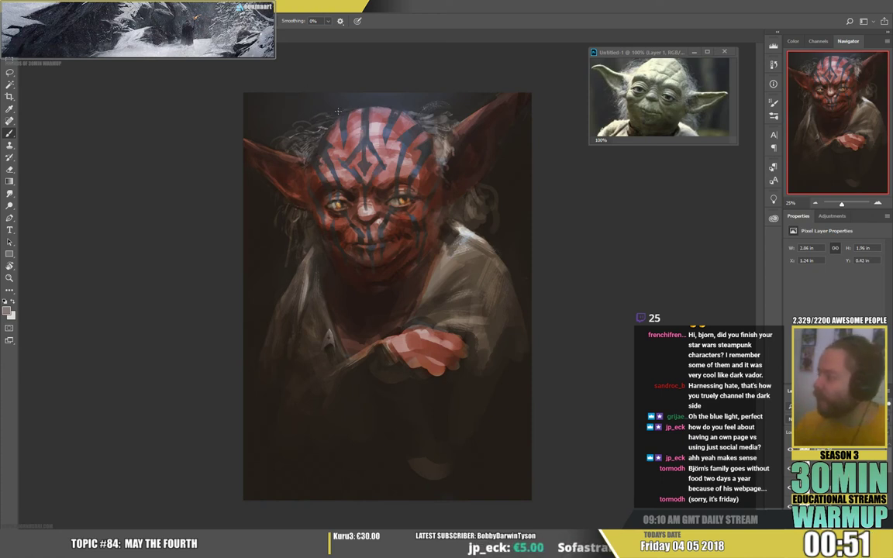
{"action": "left_click_drag", "start_coordinate": [423, 117], "coordinate": [434, 112]}
{"action": "left_click", "coordinate": [370, 102], "text": "alt"}
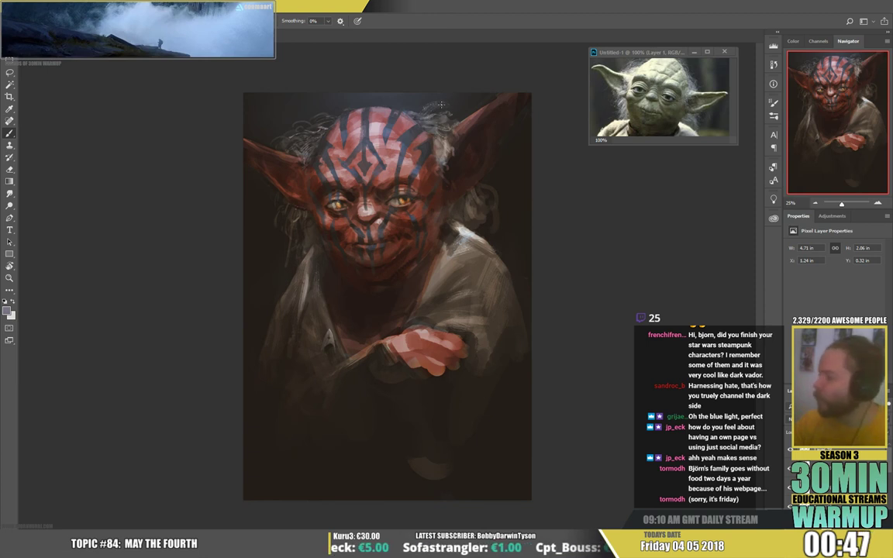
{"action": "left_click_drag", "start_coordinate": [397, 112], "coordinate": [351, 109]}
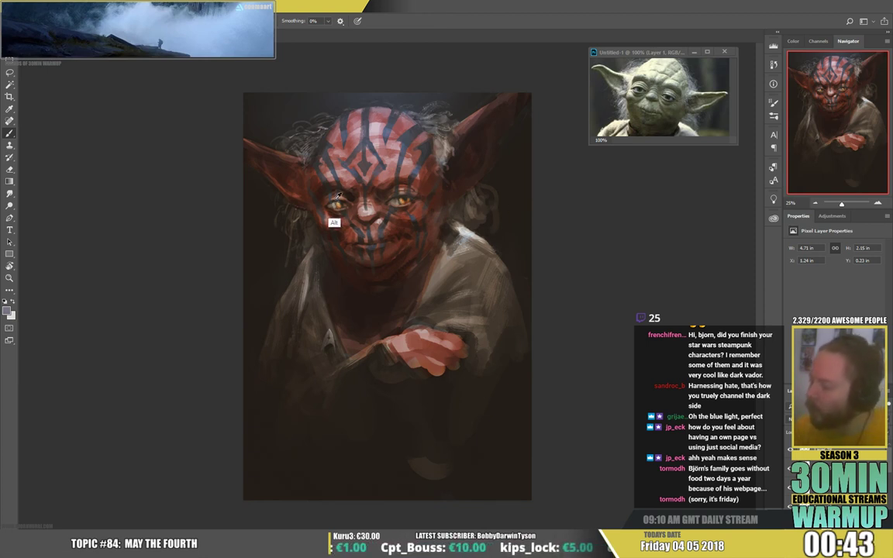
- Refine the eye on the emblem's side with sampled dark brown accents and orange iris strokes
{"action": "left_click", "coordinate": [301, 179], "text": "alt"}
{"action": "left_click", "coordinate": [343, 206], "text": "alt"}
{"action": "left_click_drag", "start_coordinate": [336, 201], "coordinate": [343, 203]}
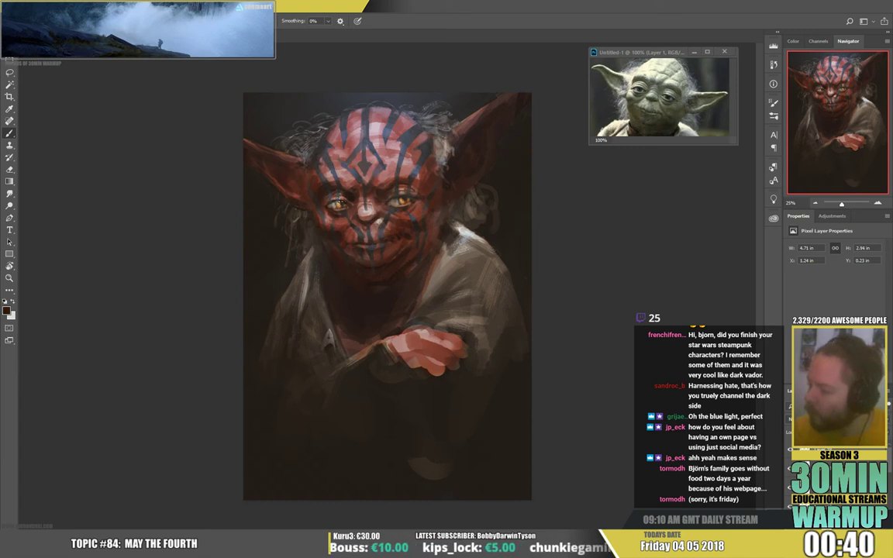
{"action": "left_click", "coordinate": [340, 203], "text": "alt"}
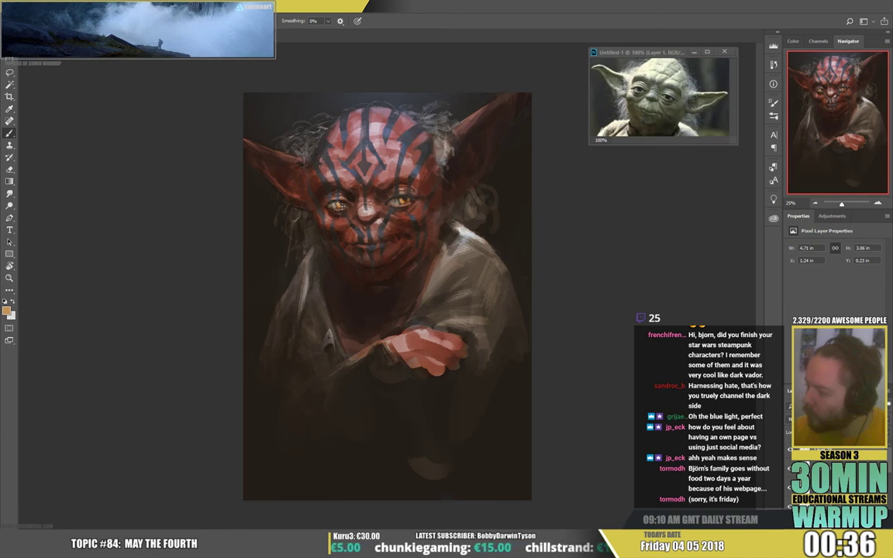
{"action": "left_click_drag", "start_coordinate": [344, 203], "coordinate": [339, 207]}
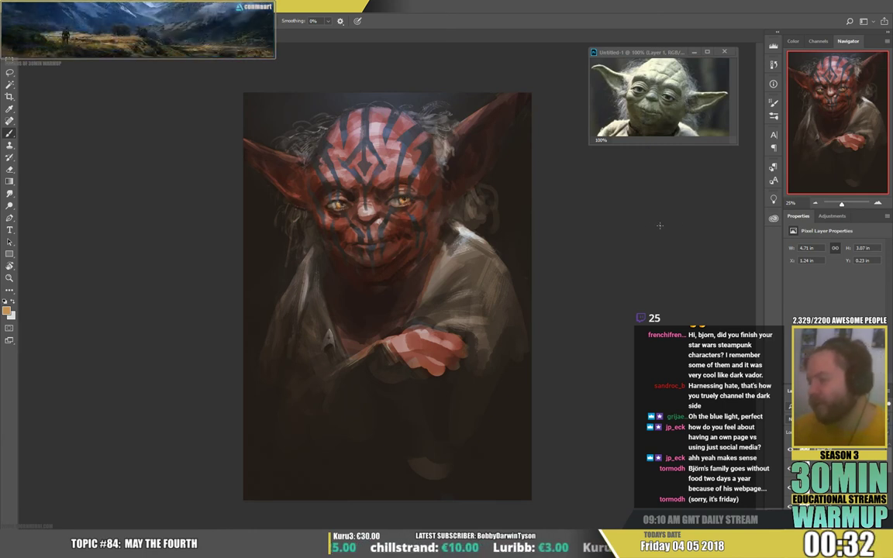
- Refine the lids and inner corner of the eye on the emblem's side with sampled brown and pale pink tones
{"action": "left_click", "coordinate": [375, 124], "text": "alt"}
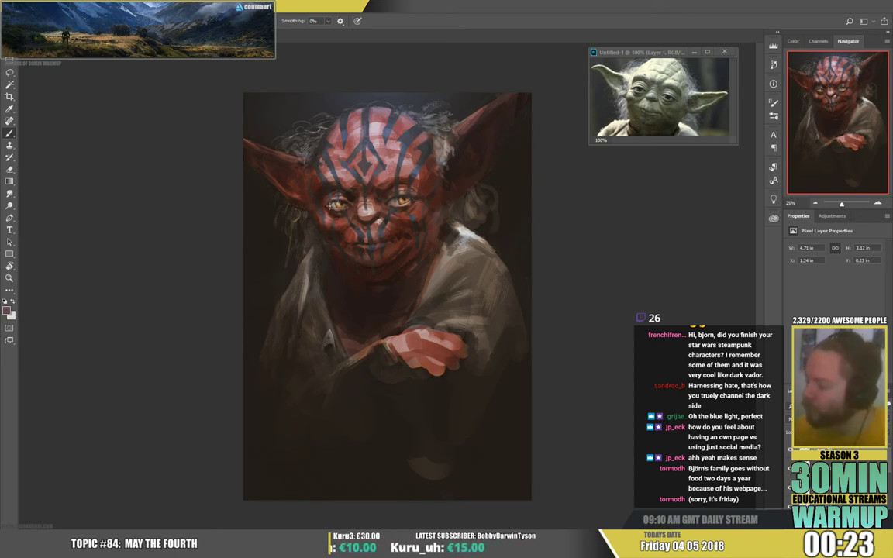
{"action": "left_click", "coordinate": [332, 206], "text": "alt"}
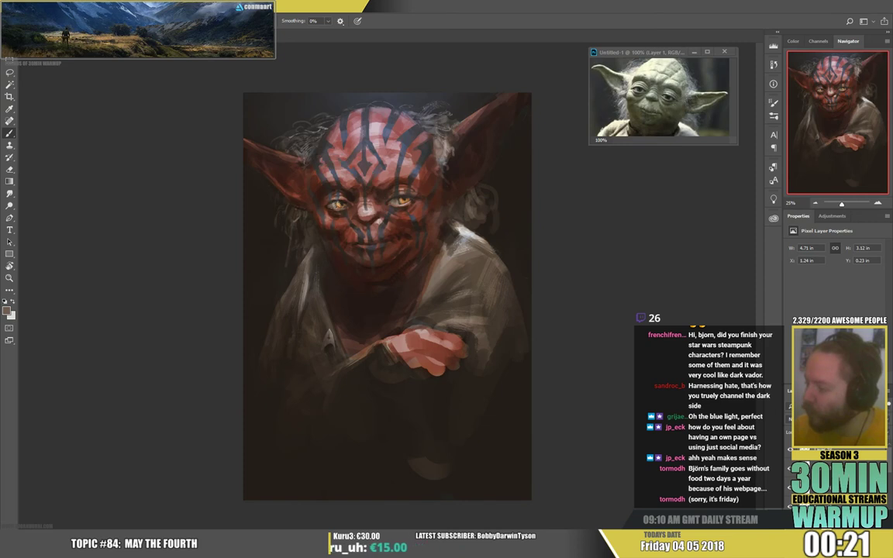
{"action": "key", "text": "alt"}
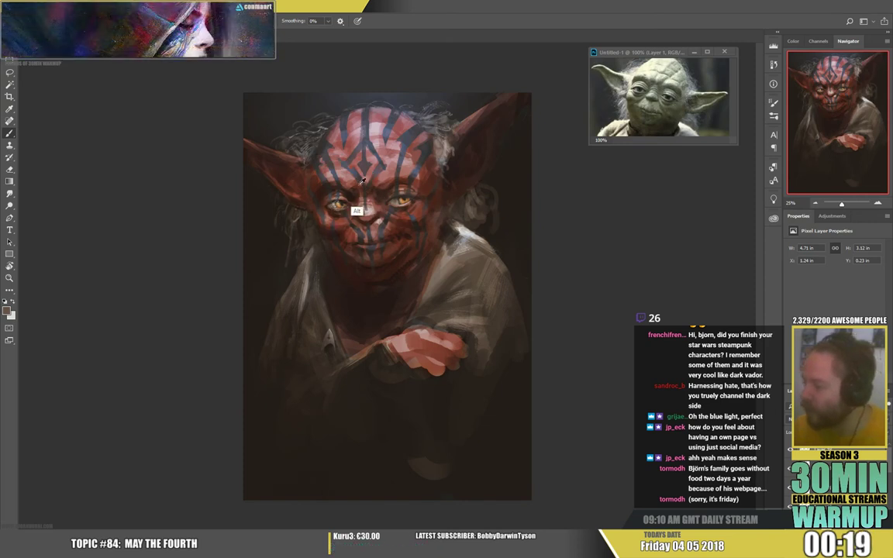
{"action": "left_click", "coordinate": [361, 181], "text": "alt"}
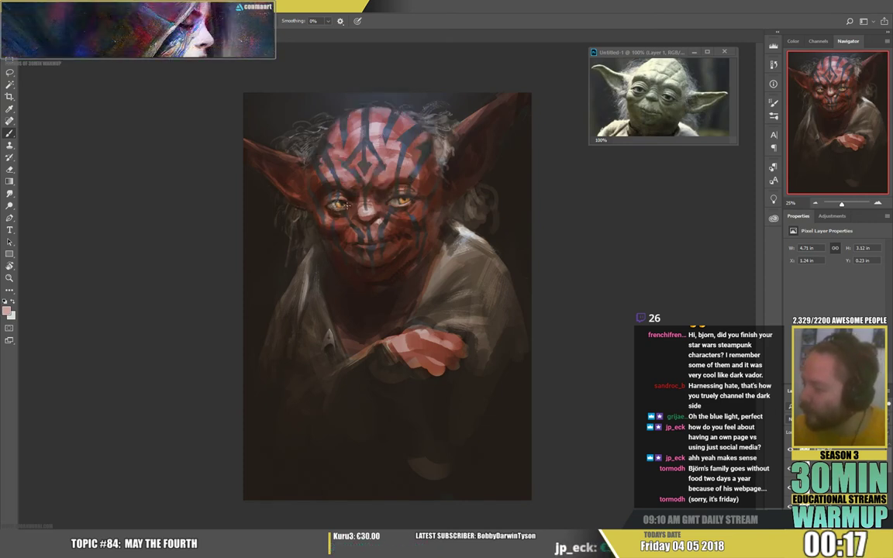
{"action": "left_click", "coordinate": [311, 185], "text": "alt"}
- Refine the eye opposite the emblem's side with sampled muted mauve and pink tones around its lid and inner corner
{"action": "left_click", "coordinate": [344, 130], "text": "alt"}
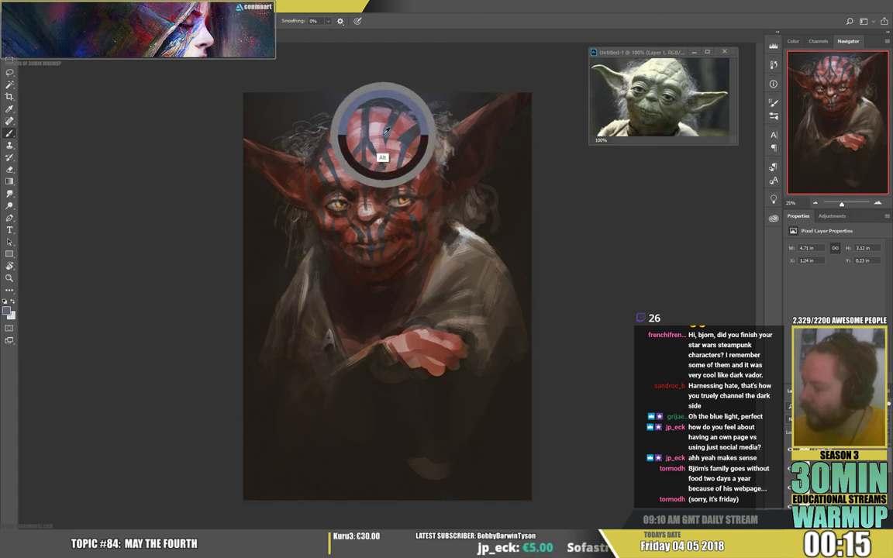
{"action": "left_click", "coordinate": [340, 130], "text": "alt"}
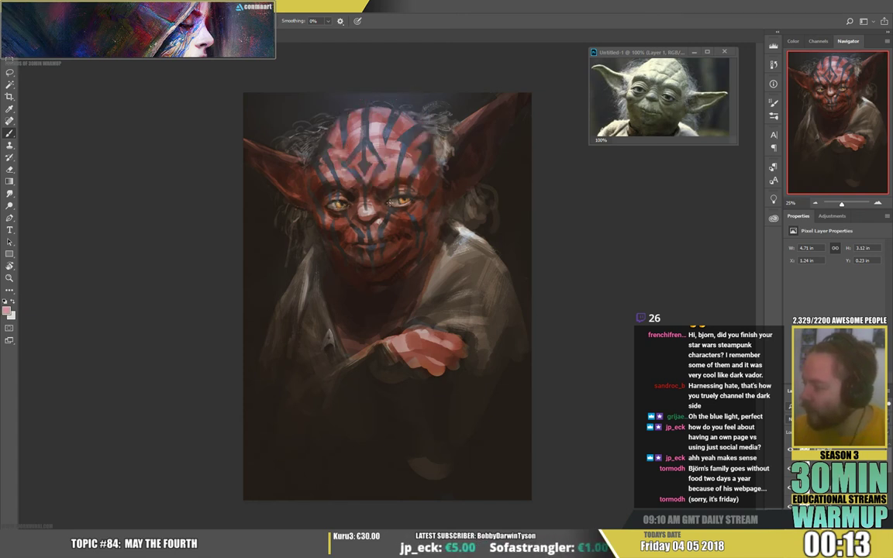
{"action": "left_click", "coordinate": [401, 199], "text": "alt"}
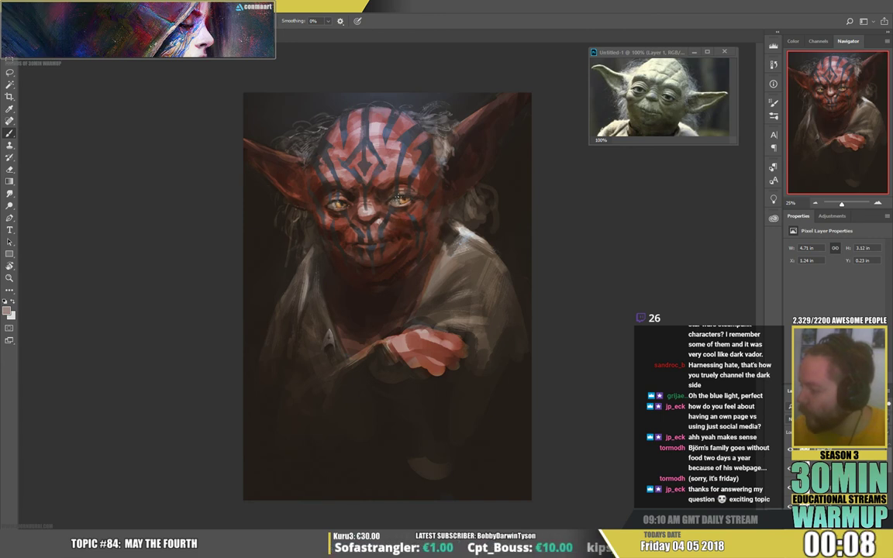
{"action": "left_click", "coordinate": [358, 178], "text": "alt"}
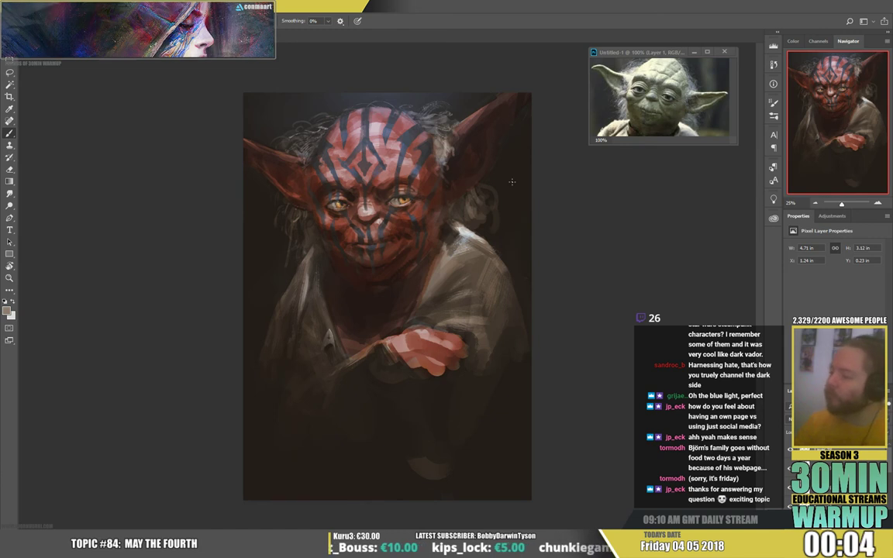
- Paint the cheek below the eye opposite the emblem's side with sampled dark brown and red skin tones
{"action": "left_click", "coordinate": [423, 216], "text": "alt"}
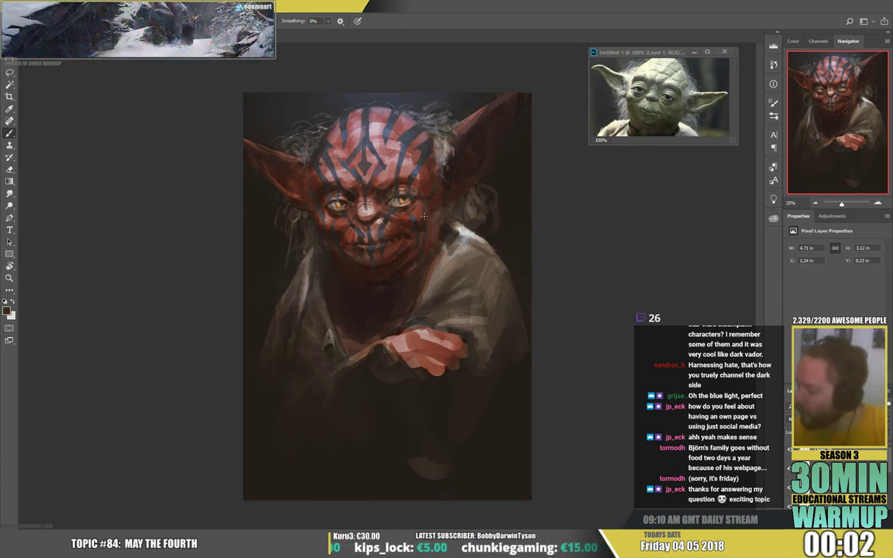
{"action": "left_click_drag", "start_coordinate": [425, 219], "coordinate": [366, 215]}
{"action": "left_click", "coordinate": [408, 233], "text": "alt"}
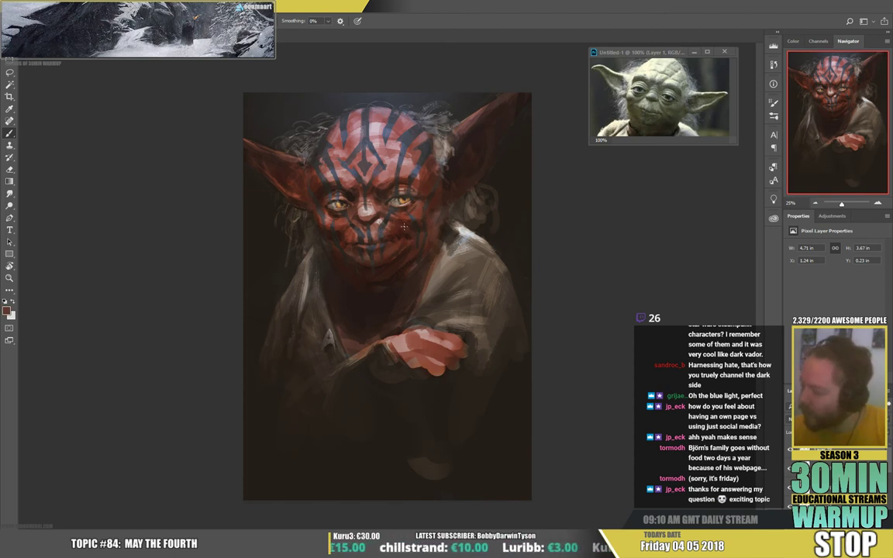
{"action": "left_click", "coordinate": [410, 231], "text": "alt"}
{"action": "left_click", "coordinate": [414, 227], "text": "alt"}
{"action": "left_click_drag", "start_coordinate": [419, 231], "coordinate": [409, 233]}
{"action": "left_click", "coordinate": [427, 216], "text": "alt"}
{"action": "left_click", "coordinate": [422, 220], "text": "alt"}
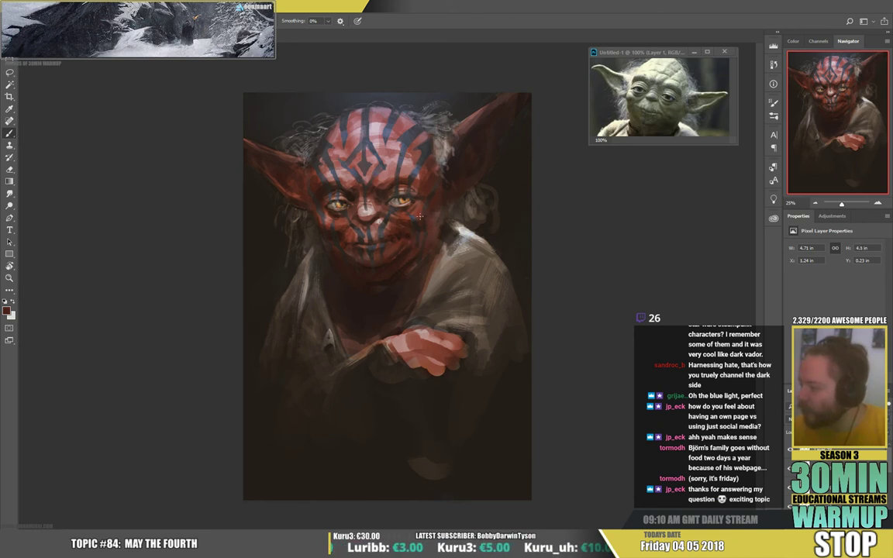
- Shade the inside of the ear opposite the emblem's side with sampled dark reddish brown tones
{"action": "left_click", "coordinate": [448, 176], "text": "alt"}
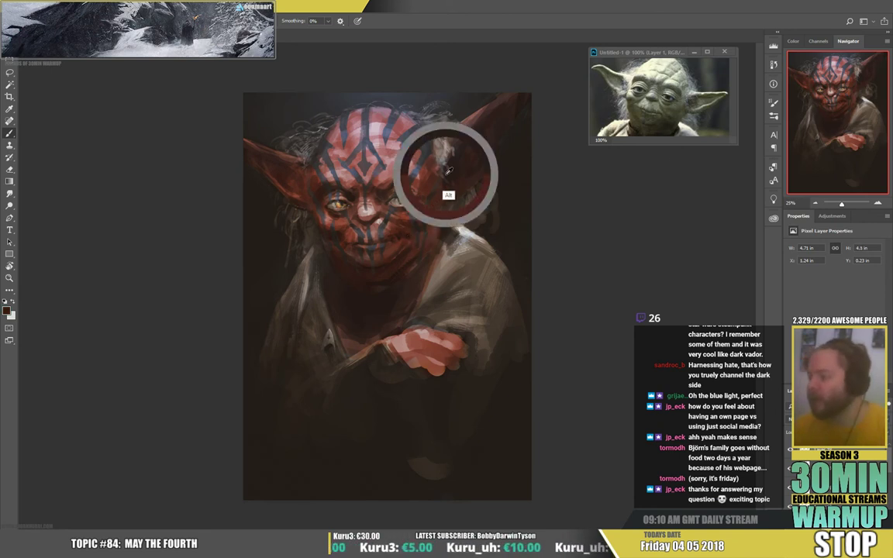
{"action": "left_click", "coordinate": [471, 144], "text": "alt"}
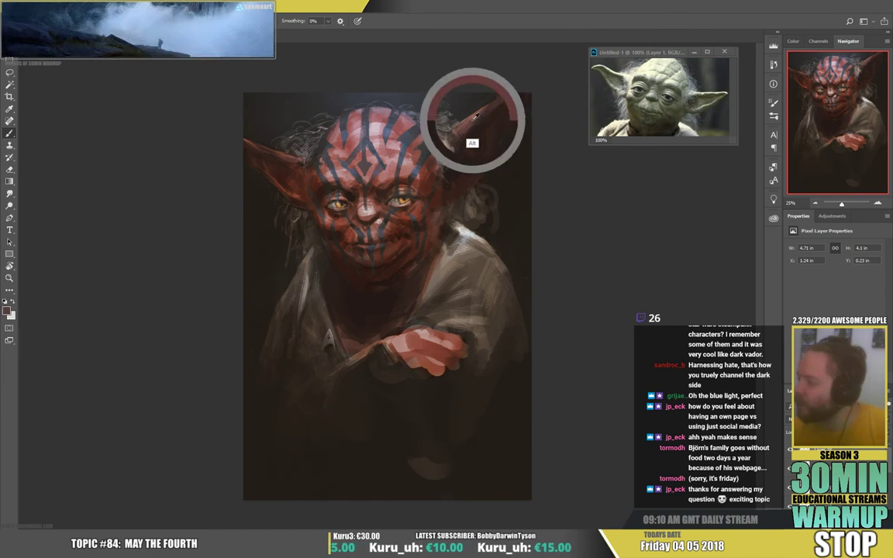
{"action": "left_click_drag", "start_coordinate": [475, 178], "coordinate": [484, 167]}
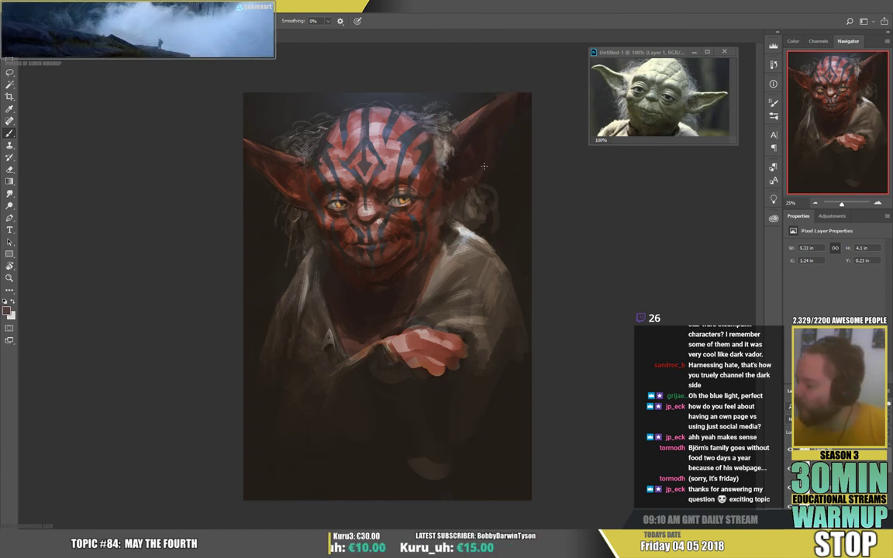
- Rework the hair strands below the ear opposite the emblem's side with sampled dark and pale tones
{"action": "left_click", "coordinate": [489, 230], "text": "alt"}
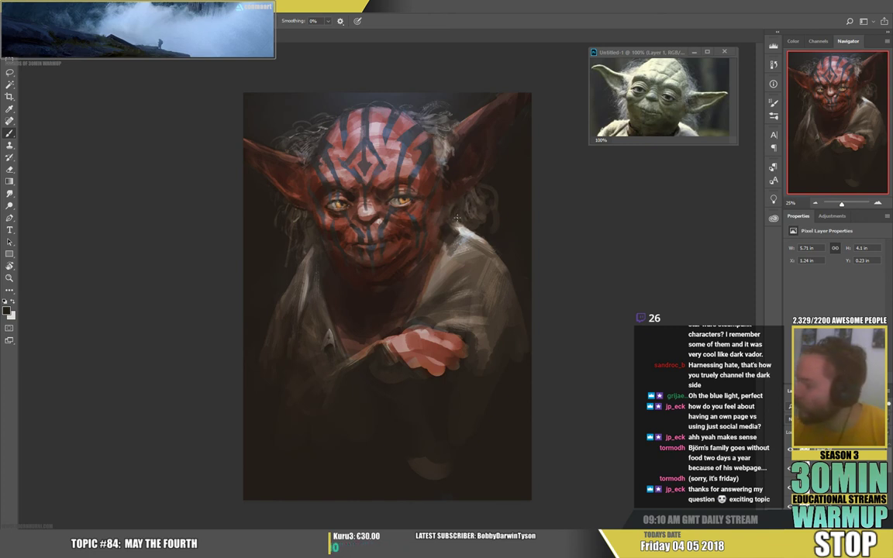
{"action": "left_click", "coordinate": [466, 232], "text": "alt"}
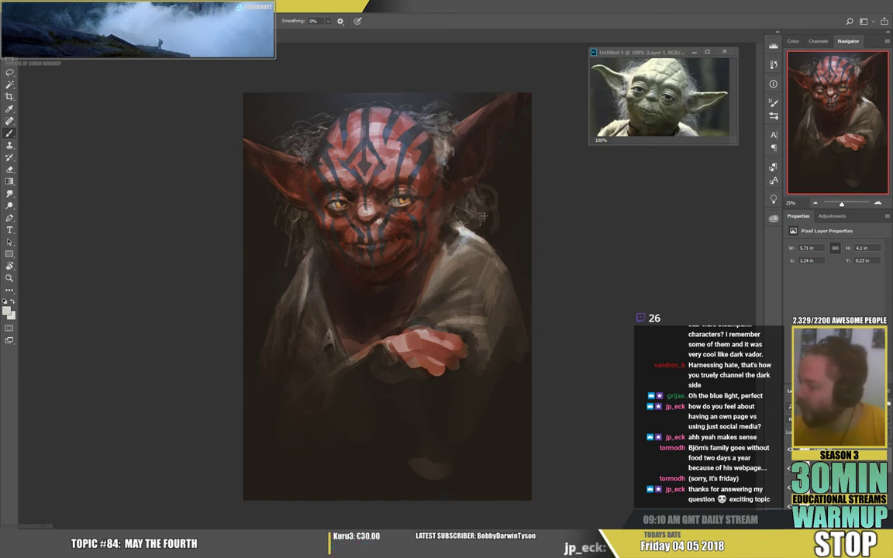
{"action": "left_click", "coordinate": [482, 225], "text": "alt"}
{"action": "left_click_drag", "start_coordinate": [480, 203], "coordinate": [489, 217]}
{"action": "left_click", "coordinate": [470, 206], "text": "alt"}
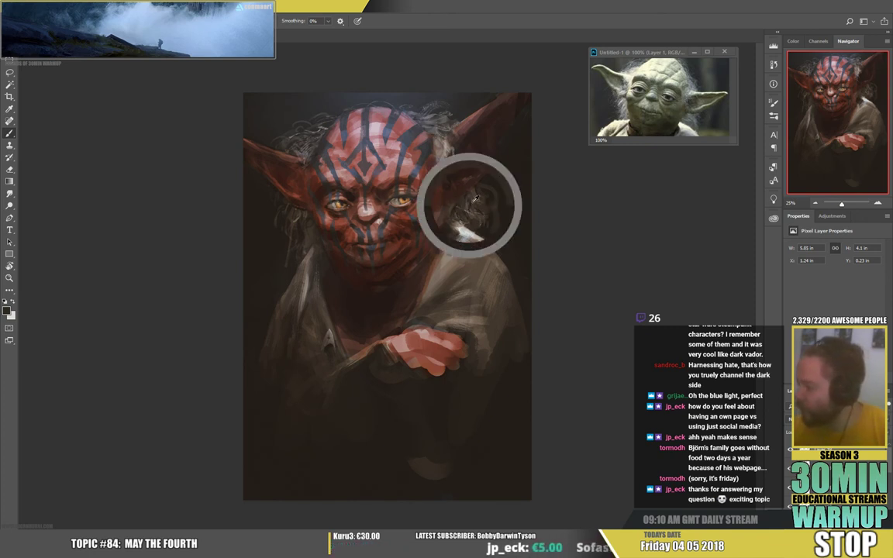
- Define the outer edge and tip of the ear opposite the emblem's side with sampled dark tones
{"action": "left_click_drag", "start_coordinate": [485, 174], "coordinate": [509, 148]}
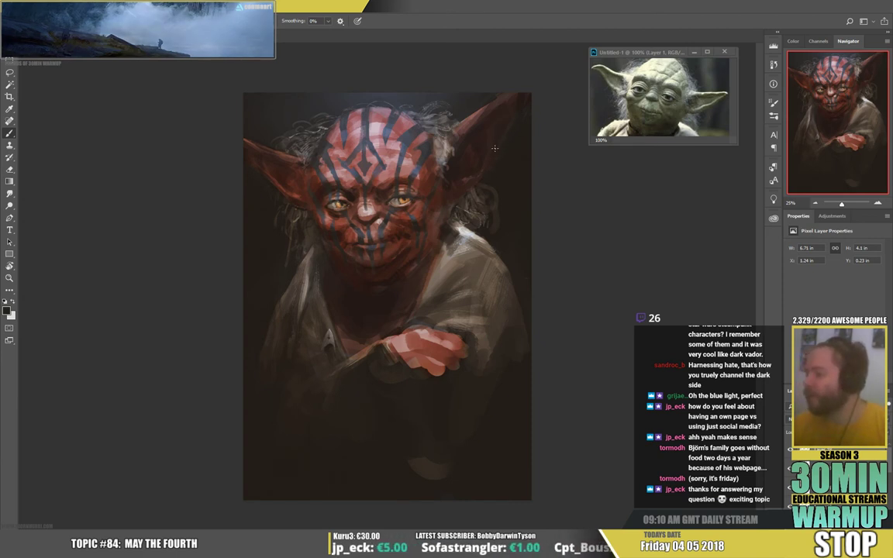
{"action": "mouse_move", "coordinate": [499, 140]}
{"action": "left_mouse_down"}
{"action": "mouse_move", "coordinate": [521, 108]}
{"action": "mouse_move", "coordinate": [492, 109]}
{"action": "mouse_move", "coordinate": [522, 88]}
{"action": "left_mouse_up"}
{"action": "left_click", "coordinate": [513, 115], "text": "alt"}
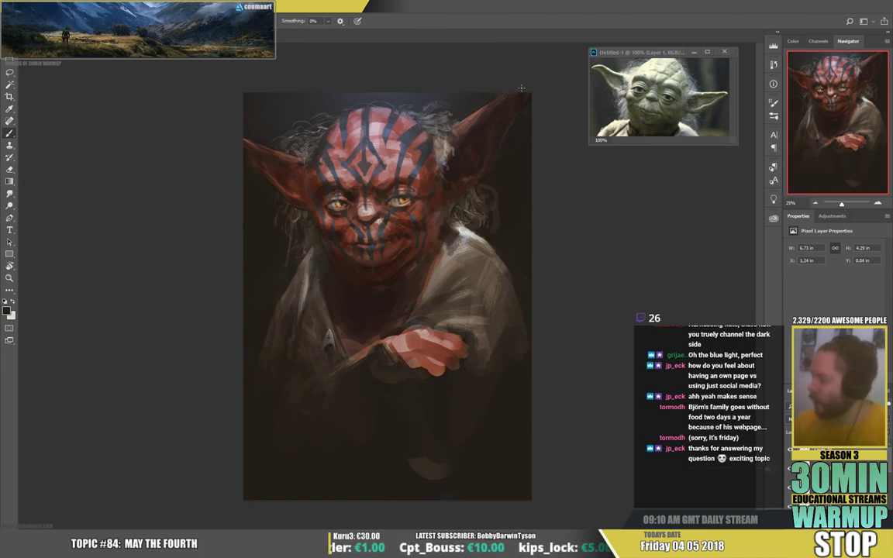
{"action": "left_click", "coordinate": [480, 108], "text": "alt"}
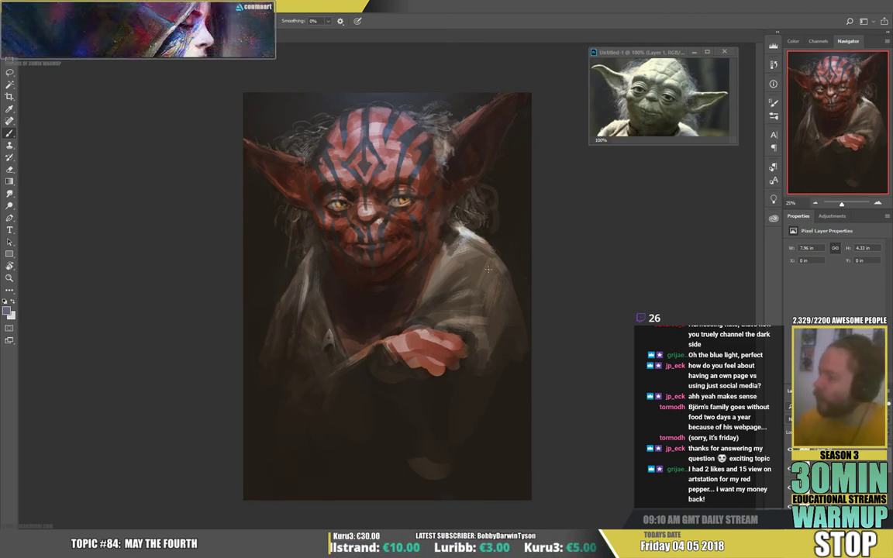
- Touch up the ear and hair on the emblem's side and the robe around the hand with sampled grey and brown tones
{"action": "left_click", "coordinate": [307, 151], "text": "alt"}
{"action": "left_click", "coordinate": [276, 140], "text": "alt"}
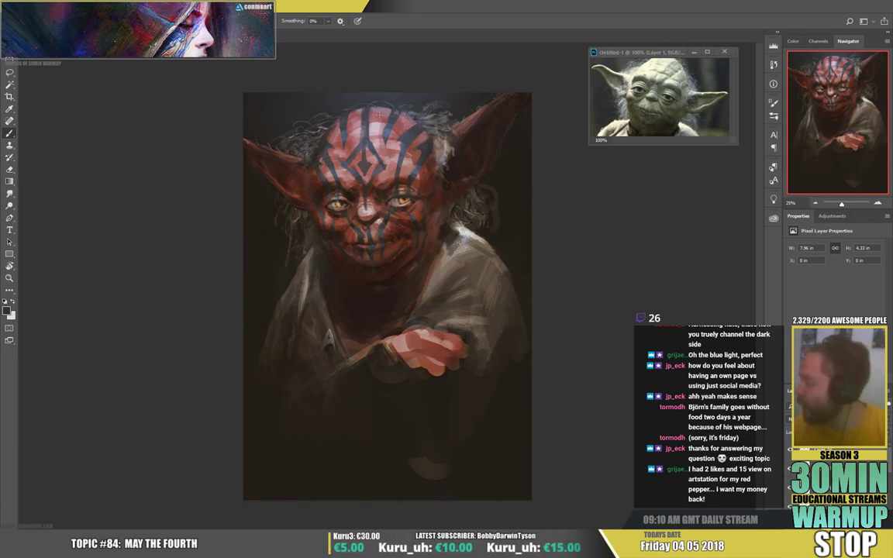
{"action": "left_click", "coordinate": [302, 155], "text": "alt"}
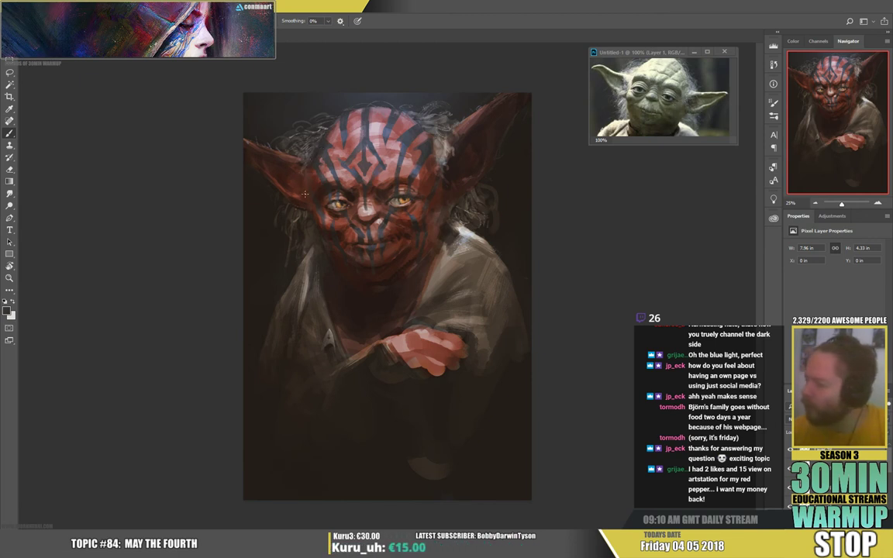
{"action": "left_click", "coordinate": [306, 160], "text": "alt"}
{"action": "key", "text": "alt"}
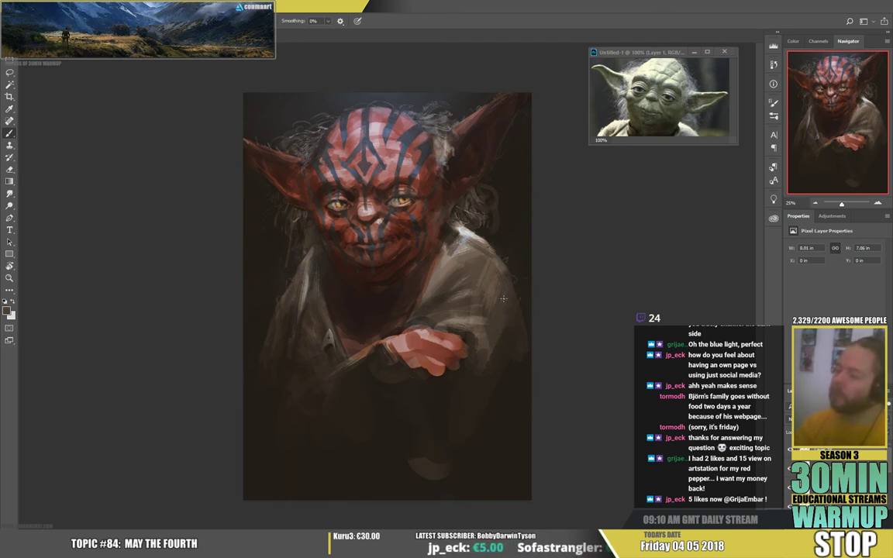
{"action": "left_click", "coordinate": [381, 357], "text": "alt"}
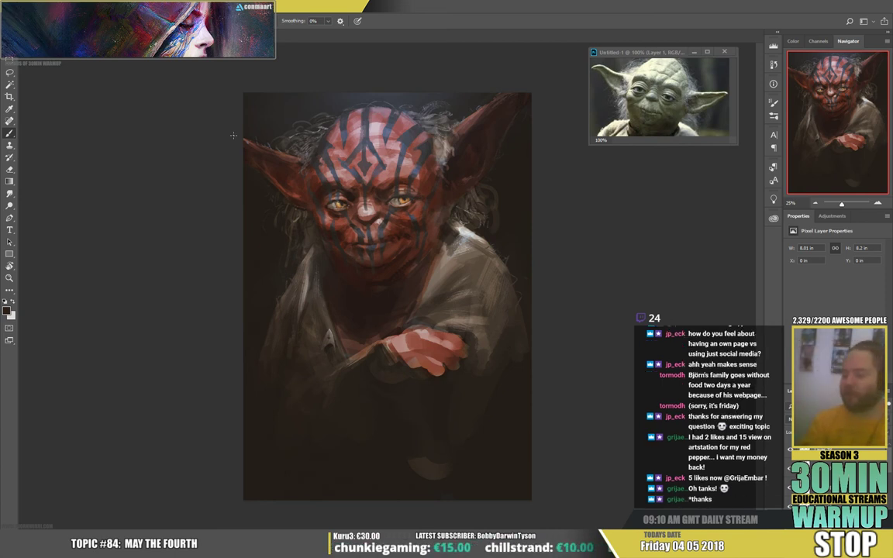
- Add the two-line text DARTH YODA in 14 pt Impact on the dark area below the hand
{"action": "key", "text": "t"}
{"action": "left_click", "coordinate": [345, 431]}
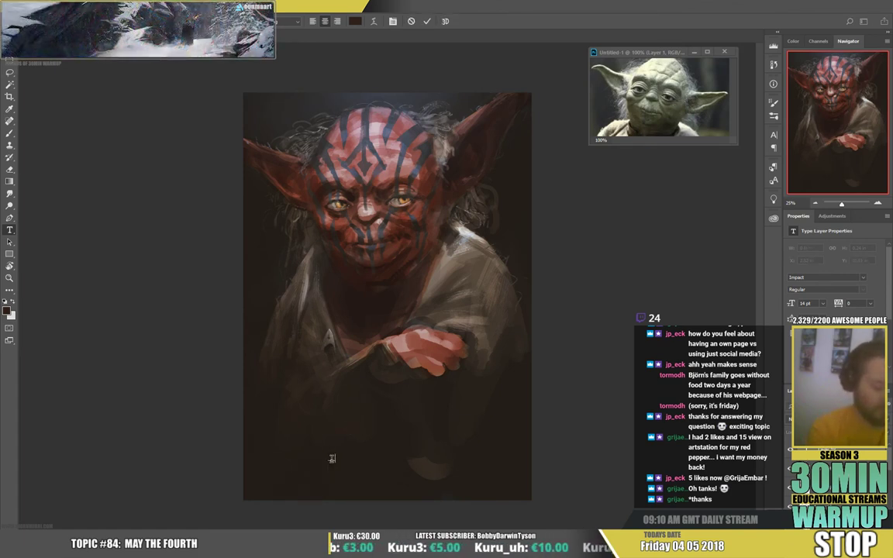
{"action": "key", "text": "Escape"}
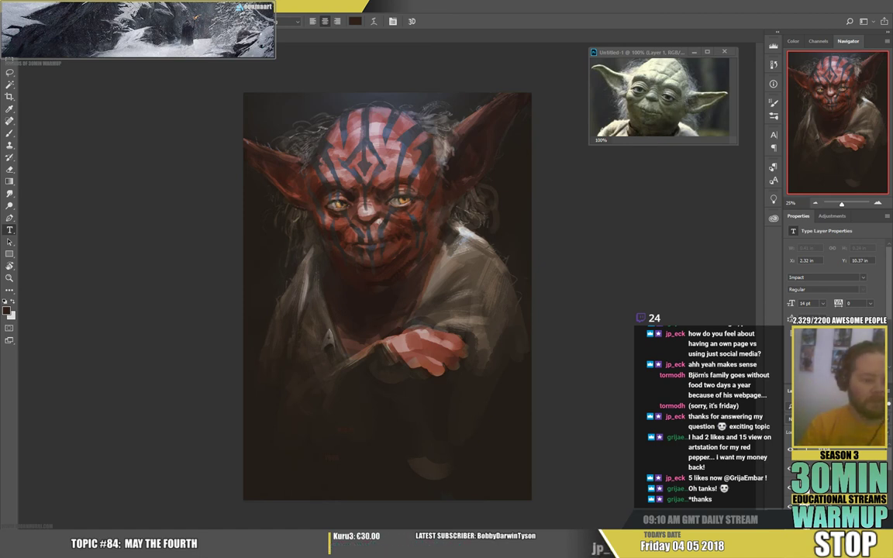
- Paste the Star Wars logo over the portrait and set its layer's blend mode to Screen
{"action": "key", "text": "ctrl+v"}
{"action": "key", "text": "v"}
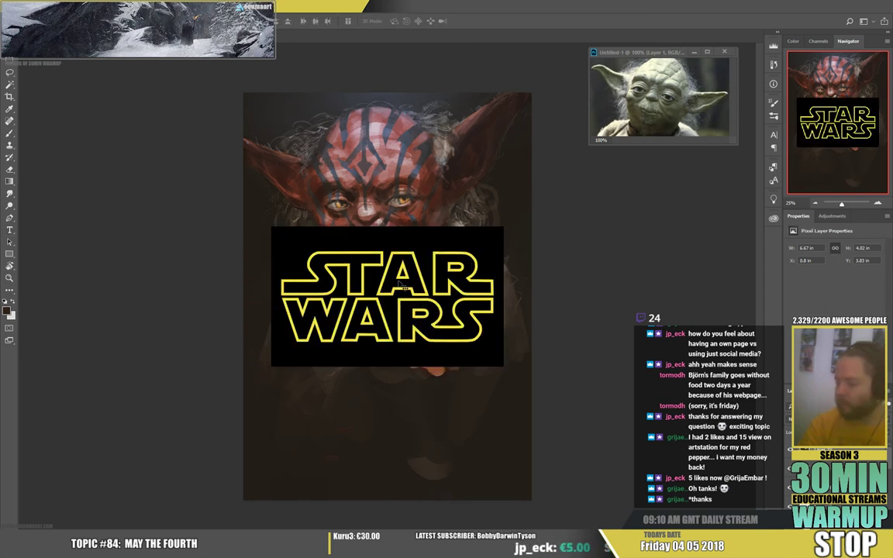
{"action": "left_click", "coordinate": [806, 418]}
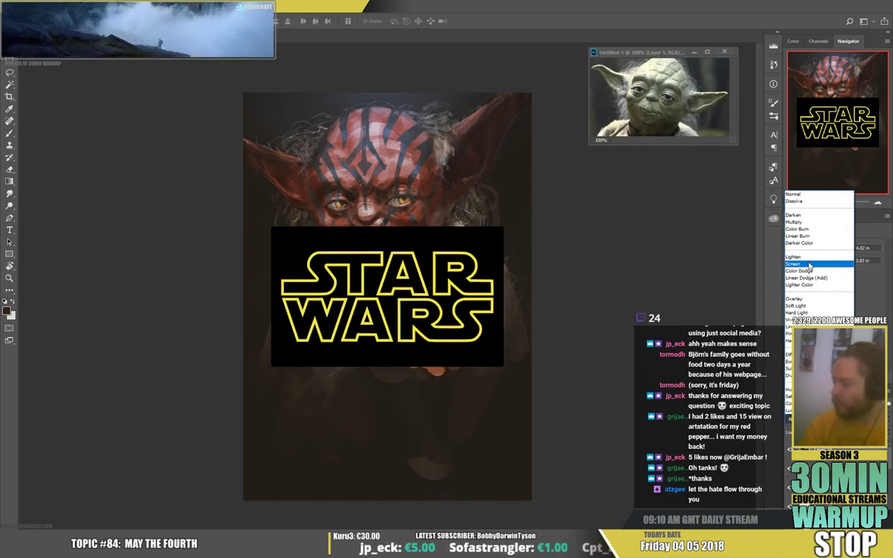
{"action": "left_click", "coordinate": [808, 265]}
- Scale the Star Wars logo down to about 3.37 in wide and place it near the portrait's lower edge
{"action": "key", "text": "ctrl+t"}
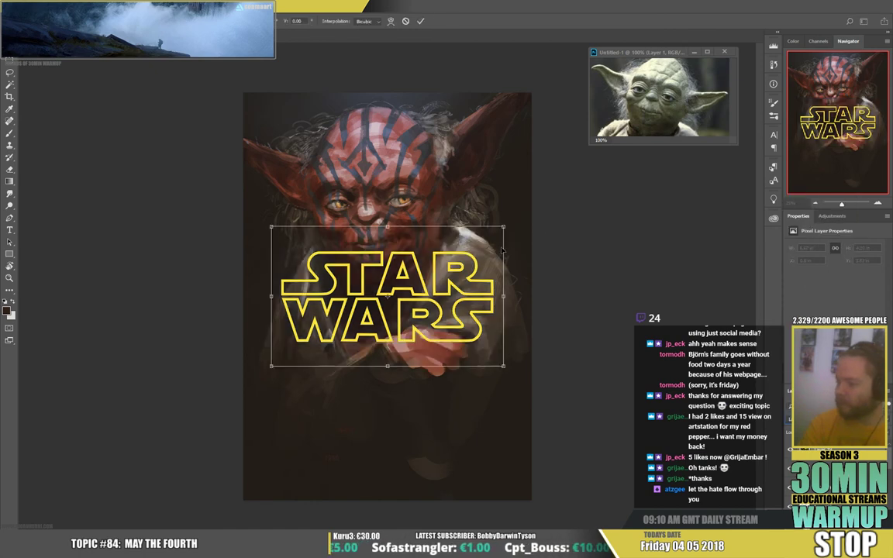
{"action": "left_click_drag", "start_coordinate": [503, 228], "coordinate": [429, 441]}
{"action": "key", "text": "Return"}
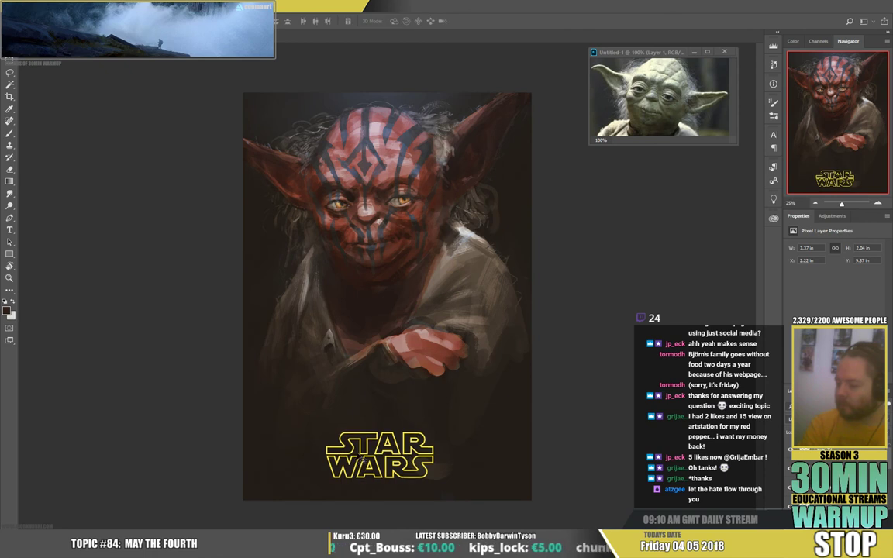
{"action": "left_click_drag", "start_coordinate": [354, 430], "coordinate": [372, 442]}
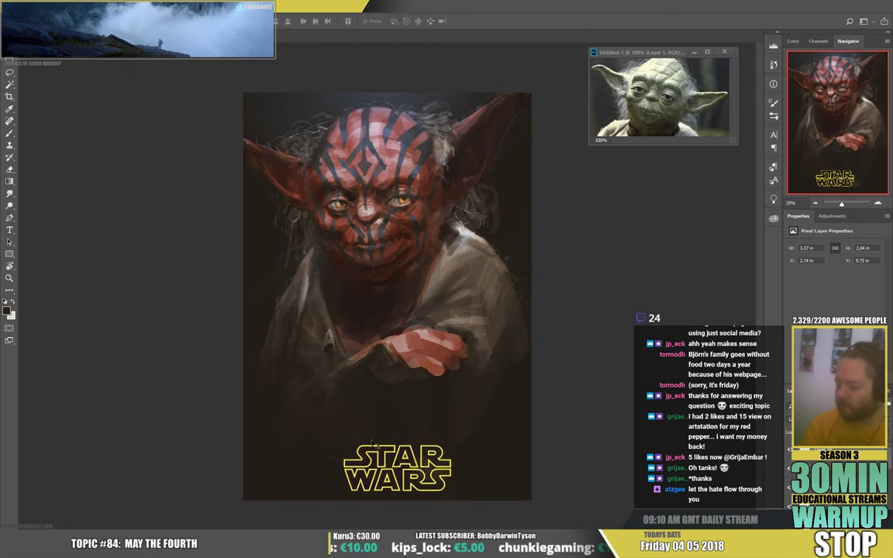
- Recolor the DARTH YODA text with the yellow d2c324 sampled from the Star Wars logo
{"action": "left_click", "coordinate": [828, 469]}
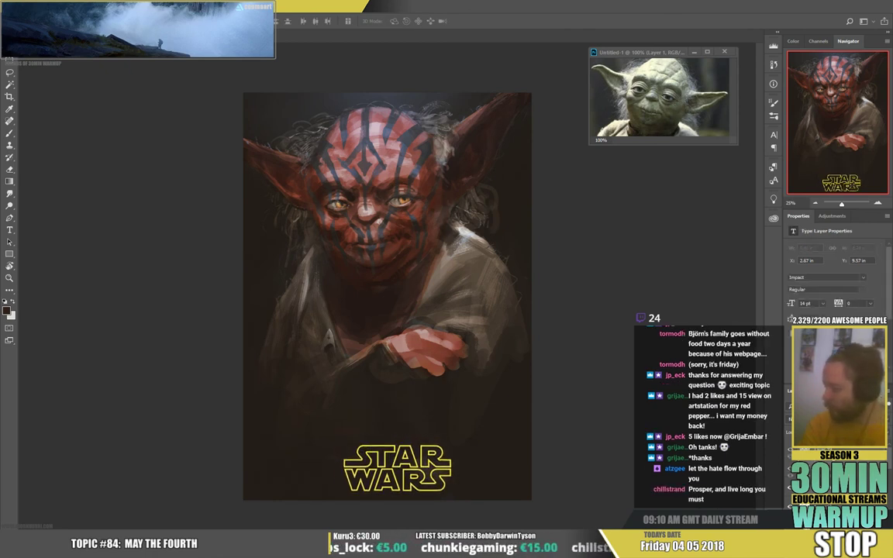
{"action": "left_click_drag", "start_coordinate": [387, 473], "coordinate": [410, 446]}
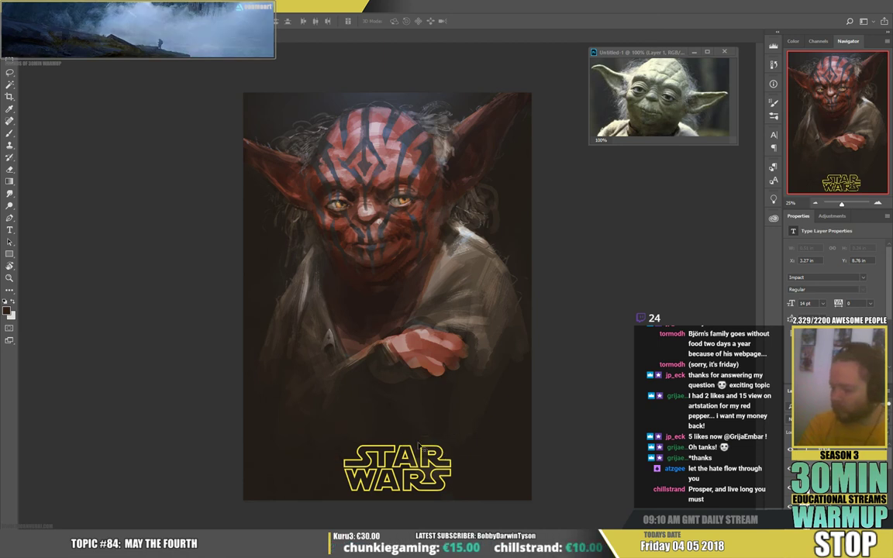
{"action": "key", "text": "t"}
{"action": "left_click", "coordinate": [356, 22]}
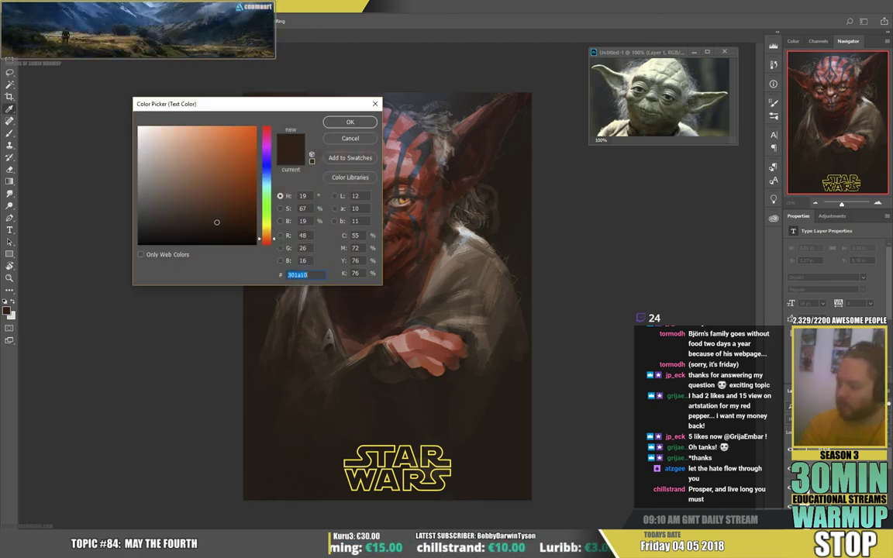
{"action": "left_click", "coordinate": [378, 454]}
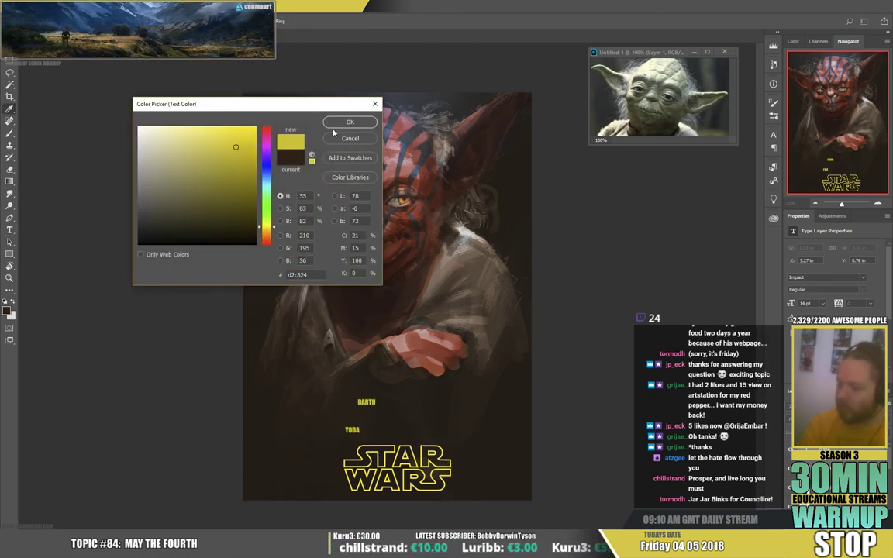
{"action": "left_click", "coordinate": [345, 122]}
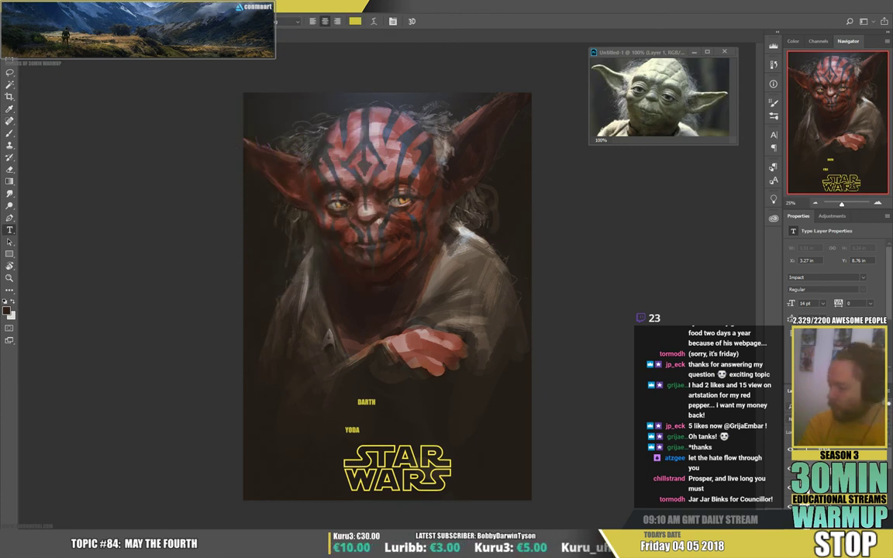
- Move the word DARTH onto the same line as YODA, directly in front of it
{"action": "key", "text": "v"}
{"action": "left_click_drag", "start_coordinate": [422, 409], "coordinate": [390, 435]}
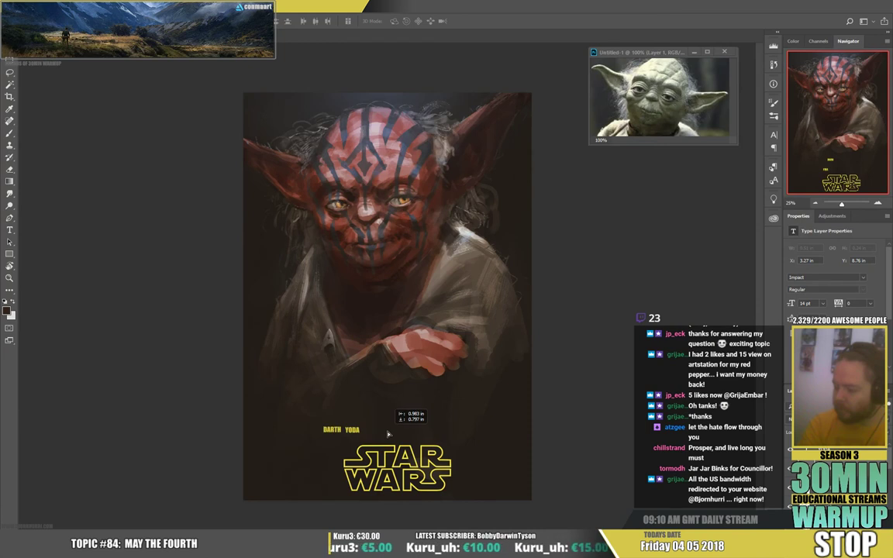
{"action": "key", "text": "t"}
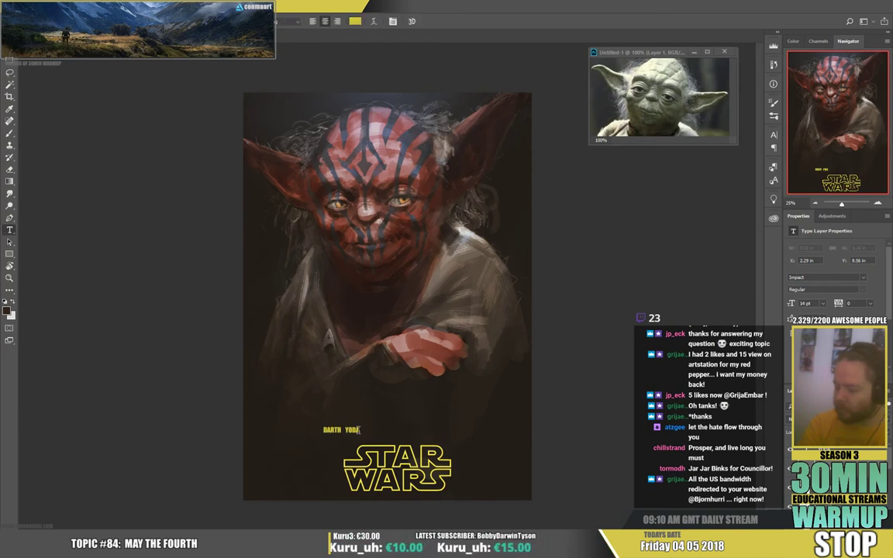
{"action": "key", "text": "v"}
{"action": "left_click", "coordinate": [356, 431], "text": "ctrl"}
{"action": "left_click_drag", "start_coordinate": [421, 424], "coordinate": [428, 424]}
{"action": "key", "text": "ctrl+z"}
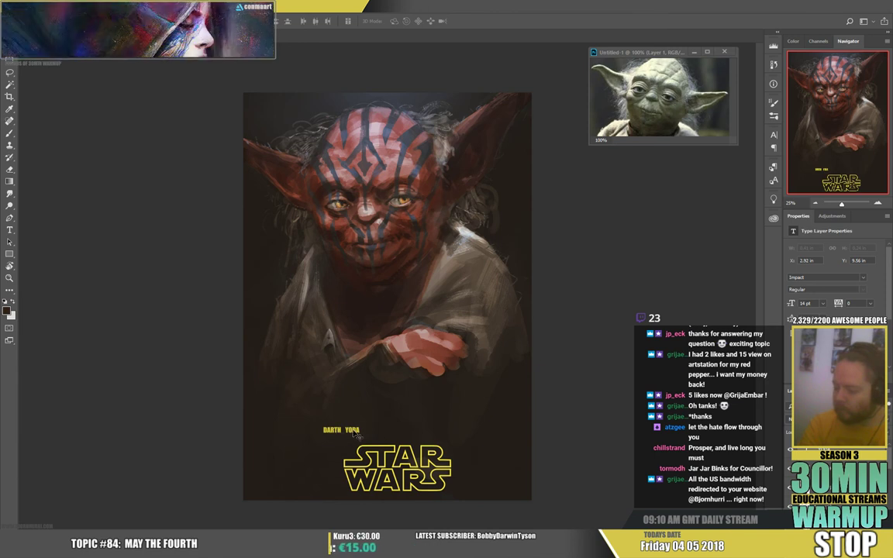
- Hide the separate YODA text and extend the DARTH text to read DARTH YODA RETURNS
{"action": "left_click", "coordinate": [784, 454]}
{"action": "key", "text": "t"}
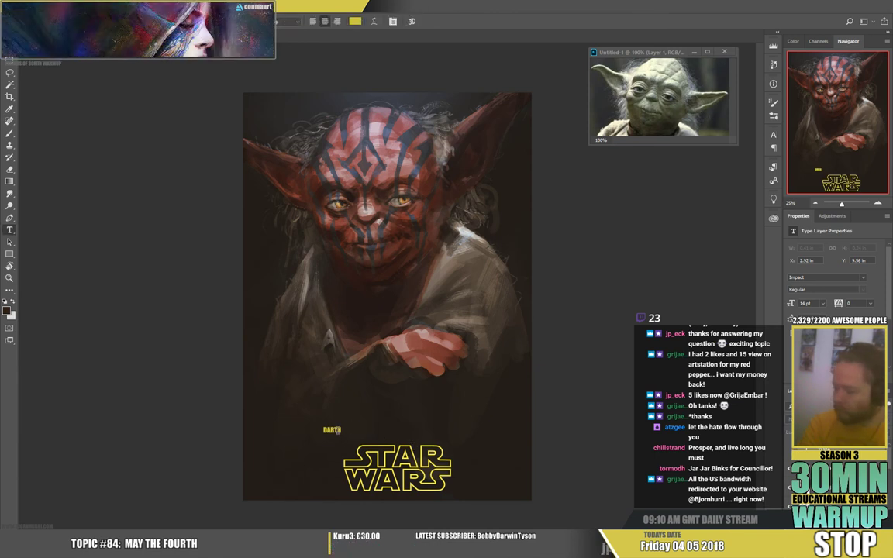
{"action": "type", "text": "Y"}
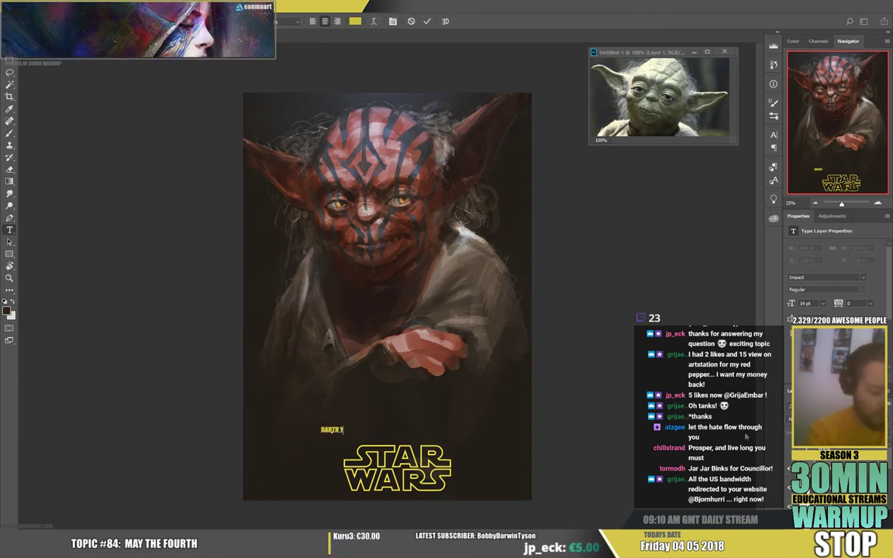
{"action": "type", "text": "ODA RETUR"}
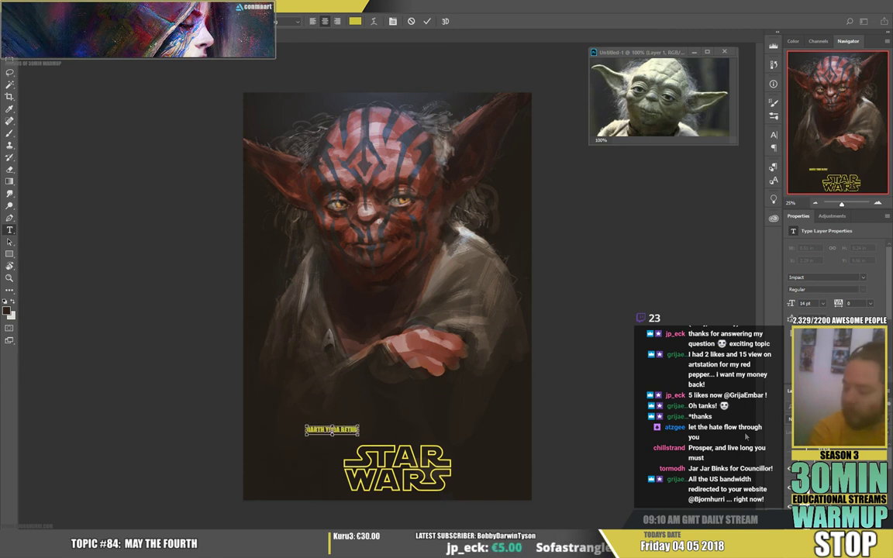
{"action": "key", "text": "ctrl+shift+n"}
{"action": "key", "text": "Escape"}
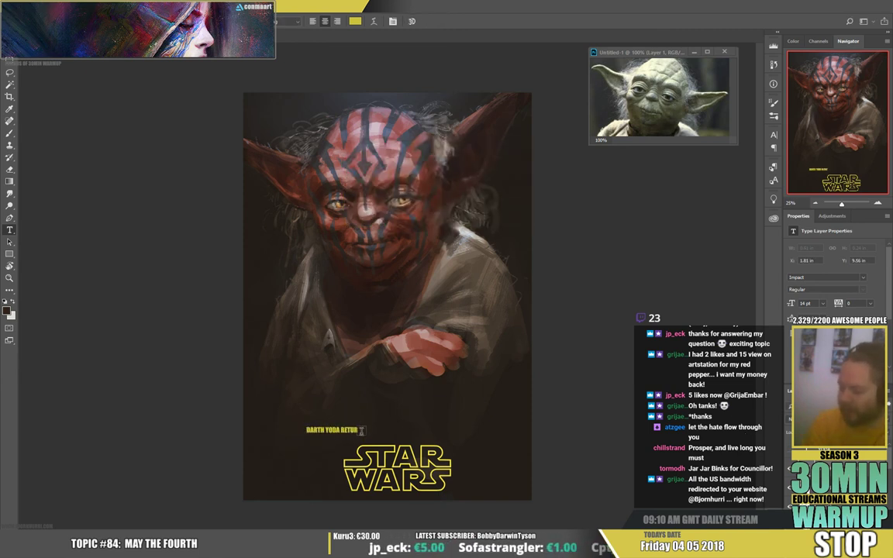
{"action": "left_click", "coordinate": [357, 431]}
{"action": "type", "text": "NS"}
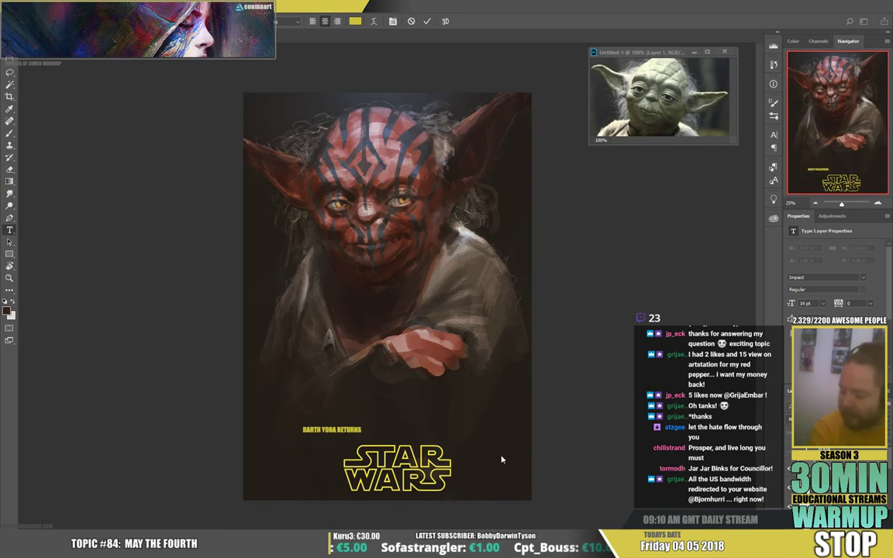
{"action": "key", "text": "ctrl+Return"}
- Raise the Star Wars logo toward the hand and center the DARTH YODA RETURNS title beneath it
{"action": "left_click_drag", "start_coordinate": [342, 414], "coordinate": [386, 412]}
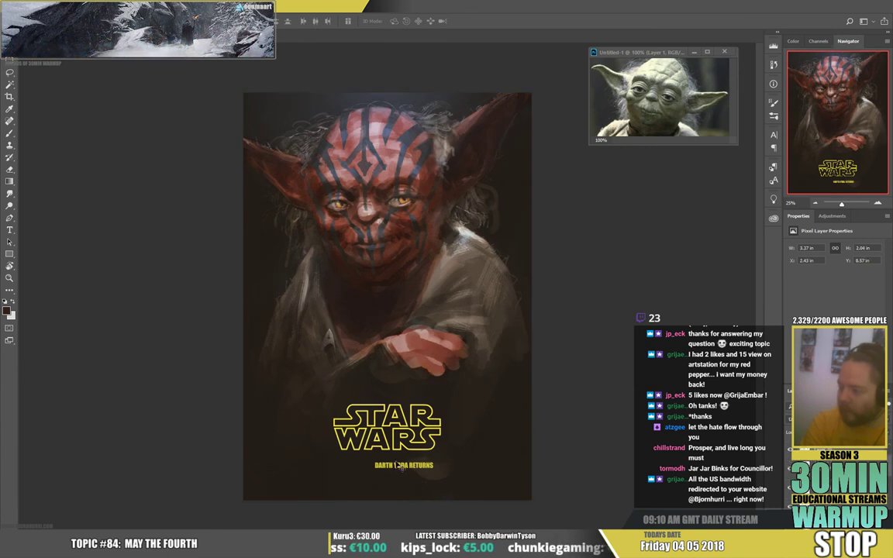
{"action": "left_click_drag", "start_coordinate": [399, 469], "coordinate": [437, 447]}
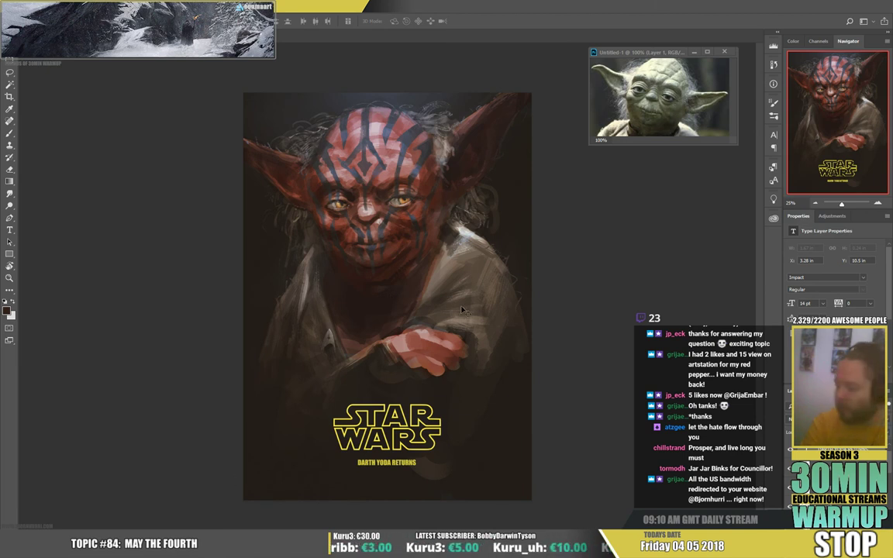
- Paste the Rogue One title image, enlarge it to 16.6 in wide and shift it so its frame's rounded end is on the canvas
{"action": "key", "text": "ctrl+v"}
{"action": "key", "text": "ctrl+t"}
{"action": "left_click_drag", "start_coordinate": [441, 270], "coordinate": [640, 77]}
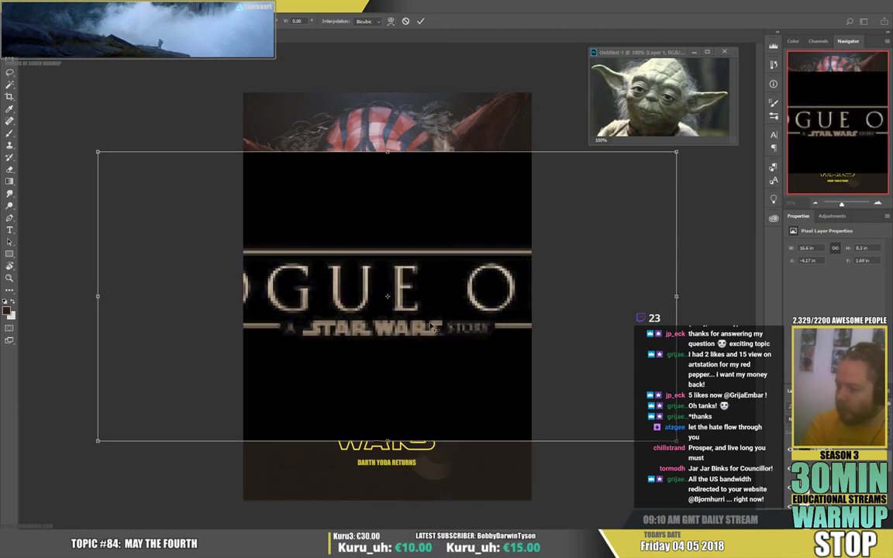
{"action": "key", "text": "Return"}
{"action": "left_click_drag", "start_coordinate": [338, 332], "coordinate": [492, 344]}
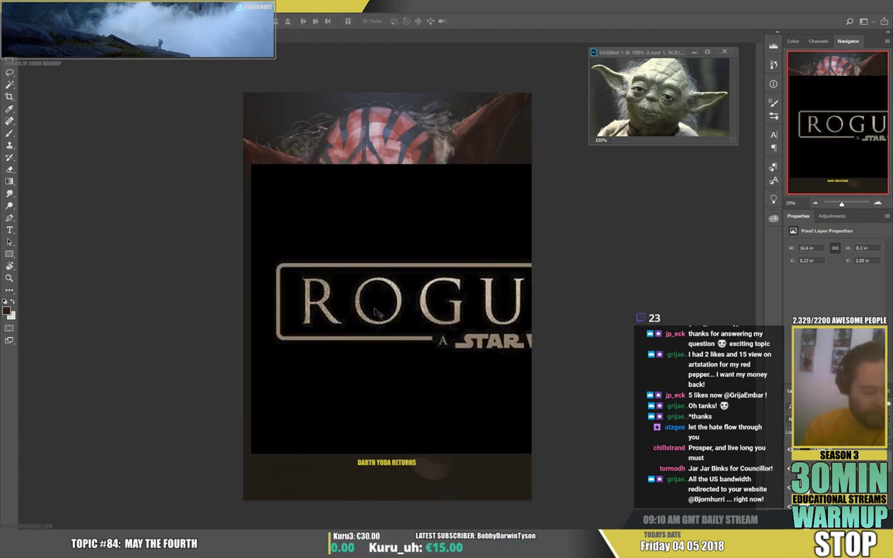
- Lasso the frame end around the Rogue One lettering, copy it to its own layer and hide the pasted image
{"action": "key", "text": "l"}
{"action": "mouse_move", "coordinate": [413, 244]}
{"action": "left_mouse_down"}
{"action": "mouse_move", "coordinate": [254, 241]}
{"action": "mouse_move", "coordinate": [367, 380]}
{"action": "left_mouse_up"}
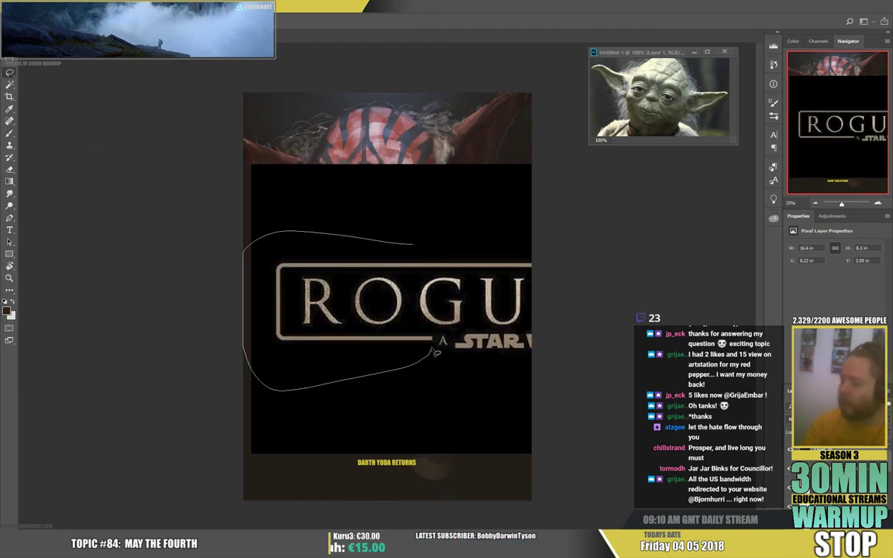
{"action": "left_click_drag", "start_coordinate": [417, 333], "coordinate": [295, 333]}
{"action": "left_click_drag", "start_coordinate": [299, 277], "coordinate": [442, 251]}
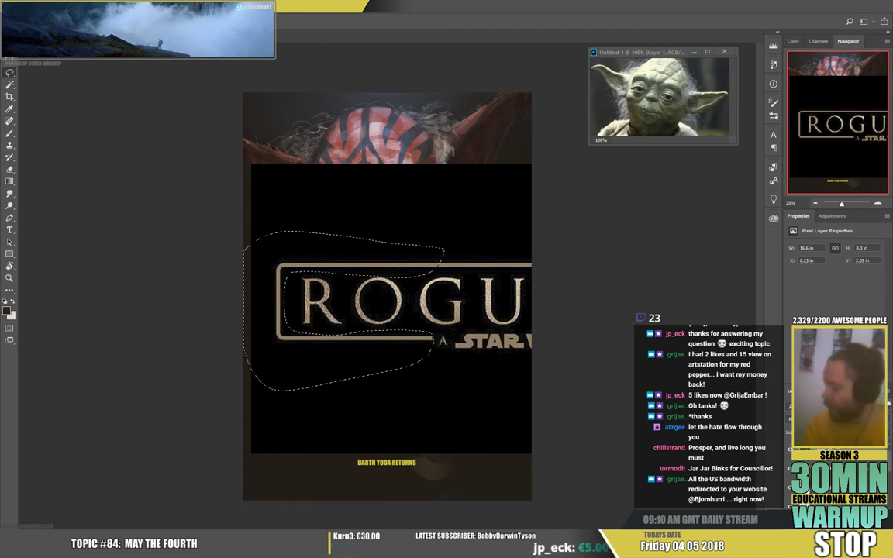
{"action": "key", "text": "ctrl+j"}
{"action": "left_click", "coordinate": [789, 468]}
- Set the frame piece's blend mode to Lighter Color and clear the stray selection
{"action": "left_click", "coordinate": [813, 419]}
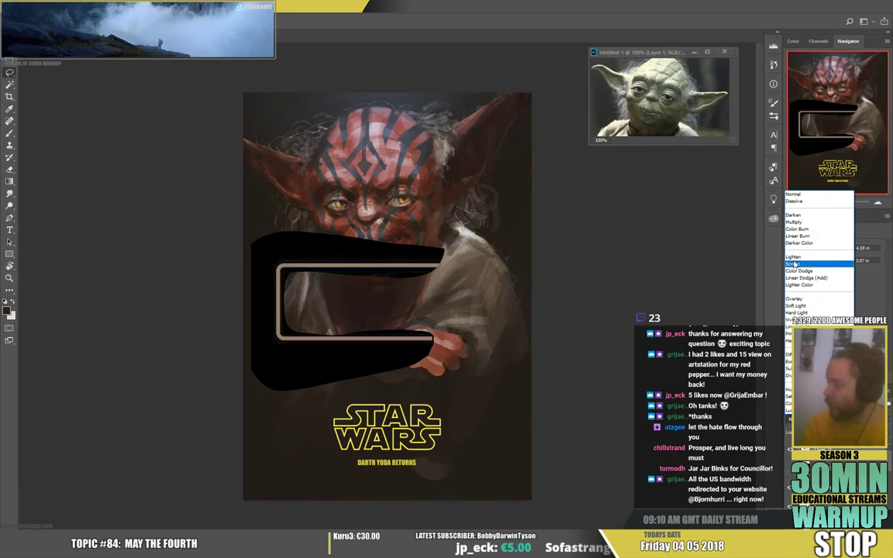
{"action": "left_click", "coordinate": [799, 284]}
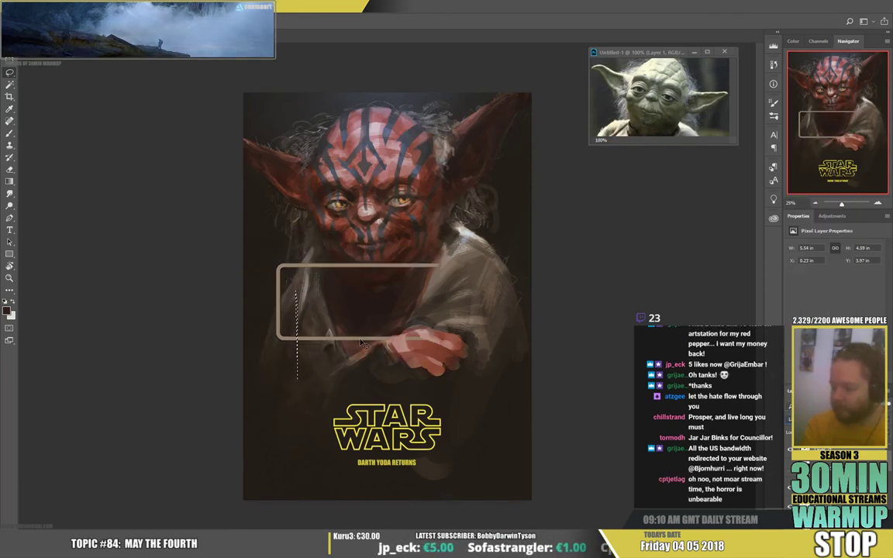
{"action": "key", "text": "ctrl+f"}
{"action": "type", "text": "v"}
{"action": "key", "text": "Escape"}
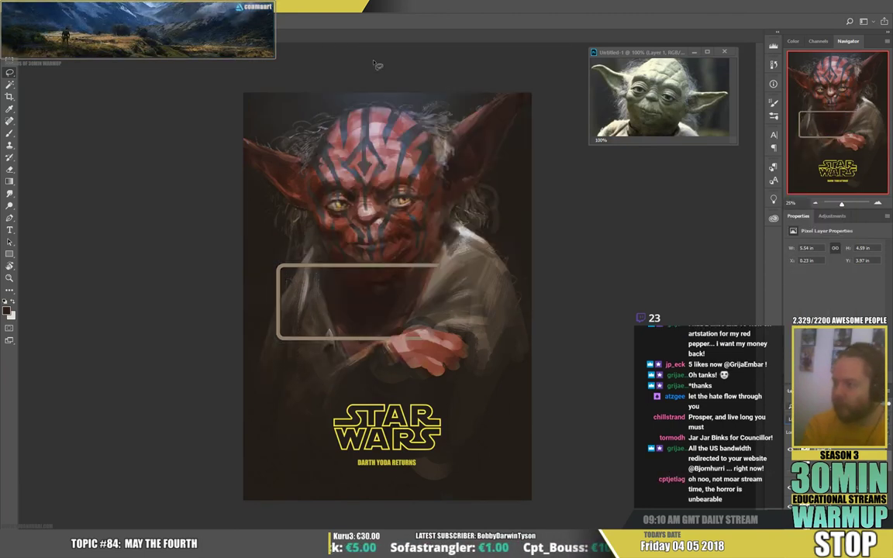
- Move the frame piece down around the Star Wars logo and scale it to about 5.4 in wide
{"action": "key", "text": "v"}
{"action": "left_click_drag", "start_coordinate": [368, 278], "coordinate": [368, 408]}
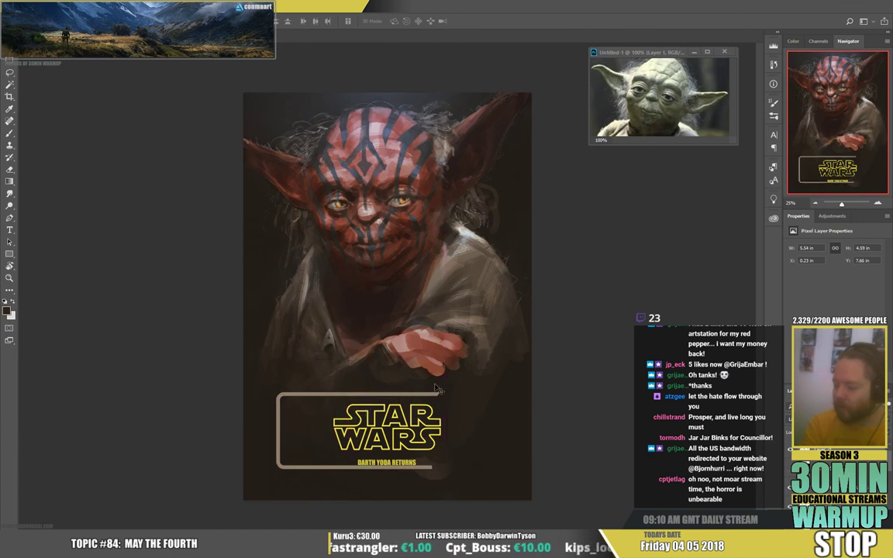
{"action": "key", "text": "ctrl+t"}
{"action": "left_click_drag", "start_coordinate": [250, 358], "coordinate": [256, 362]}
{"action": "mouse_move", "coordinate": [376, 437]}
{"action": "left_mouse_down"}
{"action": "mouse_move", "coordinate": [377, 427]}
{"action": "mouse_move", "coordinate": [378, 437]}
{"action": "mouse_move", "coordinate": [394, 437]}
{"action": "left_mouse_up"}
{"action": "key", "text": "Return"}
- Enlarge the Star Wars logo slightly to fill more of the frame
{"action": "left_click", "coordinate": [837, 468]}
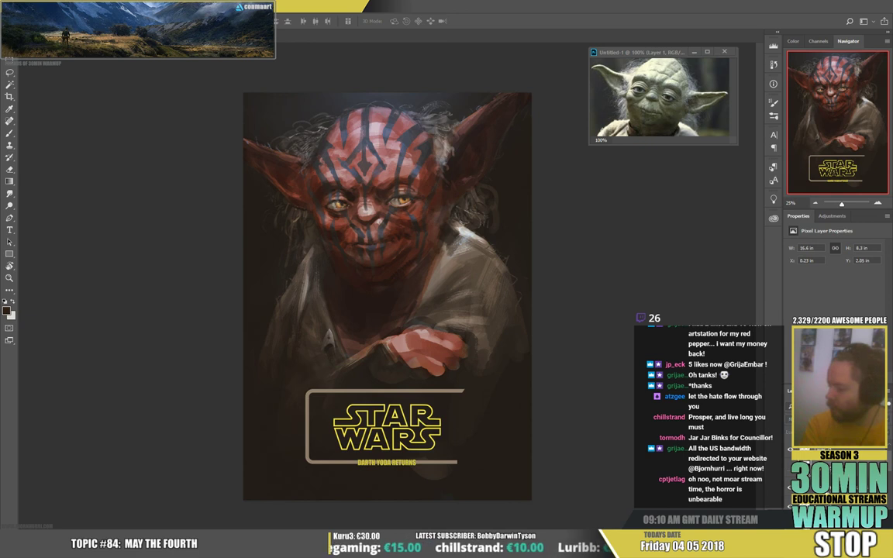
{"action": "key", "text": "ctrl+t"}
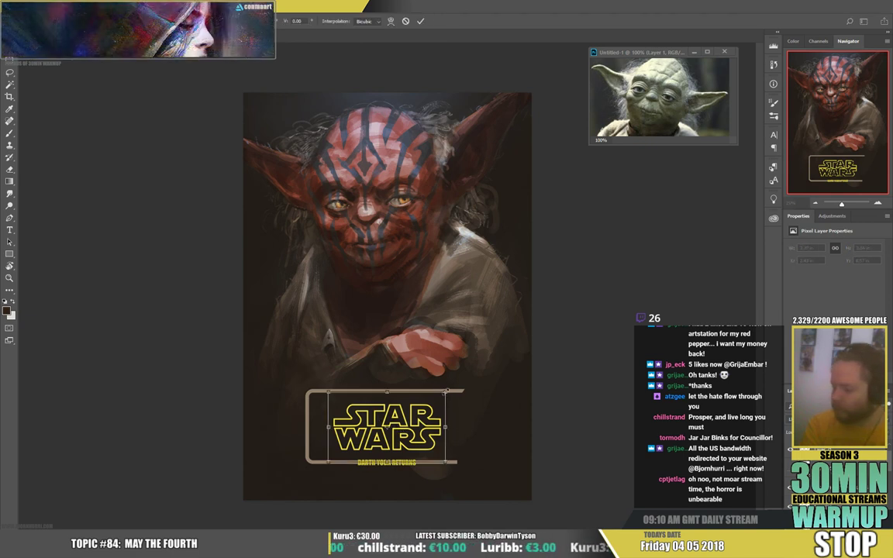
{"action": "left_click_drag", "start_coordinate": [447, 393], "coordinate": [496, 382]}
{"action": "key", "text": "Return"}
- Trim the frame piece at the canvas's vertical centerline, leaving a half frame 3.56 in wide
{"action": "left_click", "coordinate": [319, 392], "text": "ctrl"}
{"action": "key", "text": "m"}
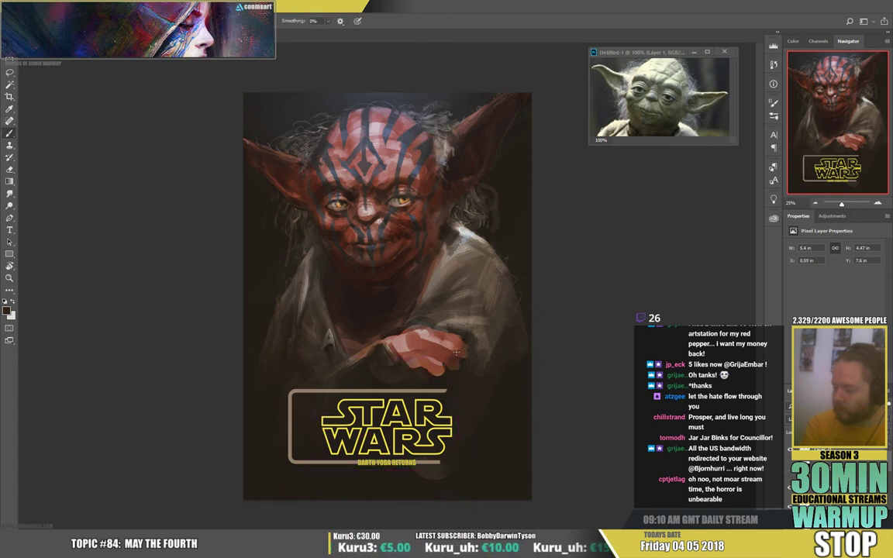
{"action": "left_click_drag", "start_coordinate": [486, 335], "coordinate": [394, 507]}
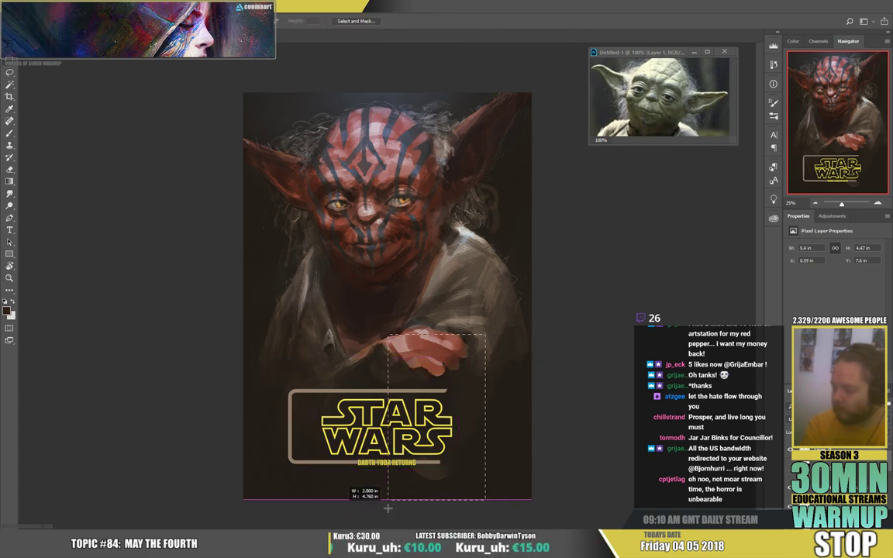
{"action": "key", "text": "Delete"}
{"action": "key", "text": "ctrl+d"}
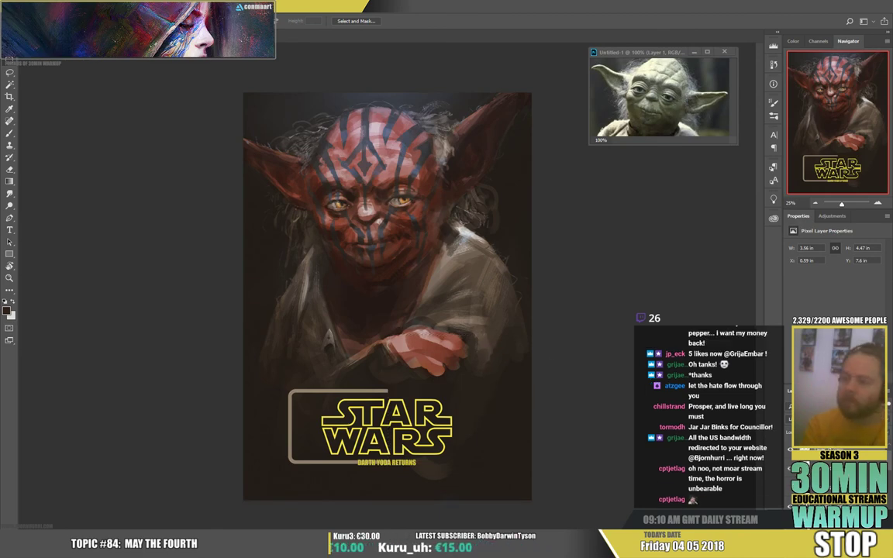
- Duplicate the half frame, flip the copy horizontally and align it opposite the original to close the frame around the logo
{"action": "left_click", "coordinate": [41, 7]}
{"action": "mouse_move", "coordinate": [96, 213]}
{"action": "left_click", "coordinate": [217, 314]}
{"action": "key", "text": "v"}
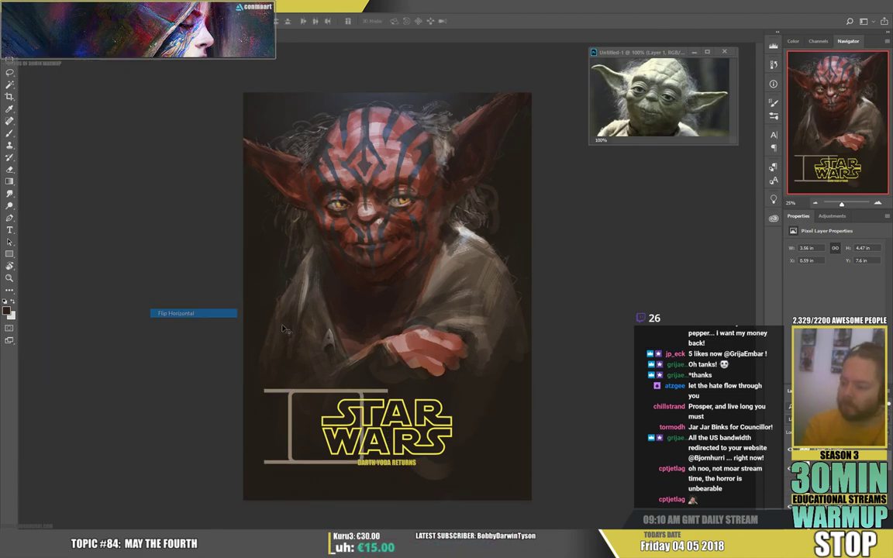
{"action": "left_click_drag", "start_coordinate": [268, 322], "coordinate": [391, 324]}
- Merge both frame halves into one layer and set its blend mode to Lighter Color
{"action": "left_click", "coordinate": [841, 468], "text": "shift"}
{"action": "left_click", "coordinate": [810, 420]}
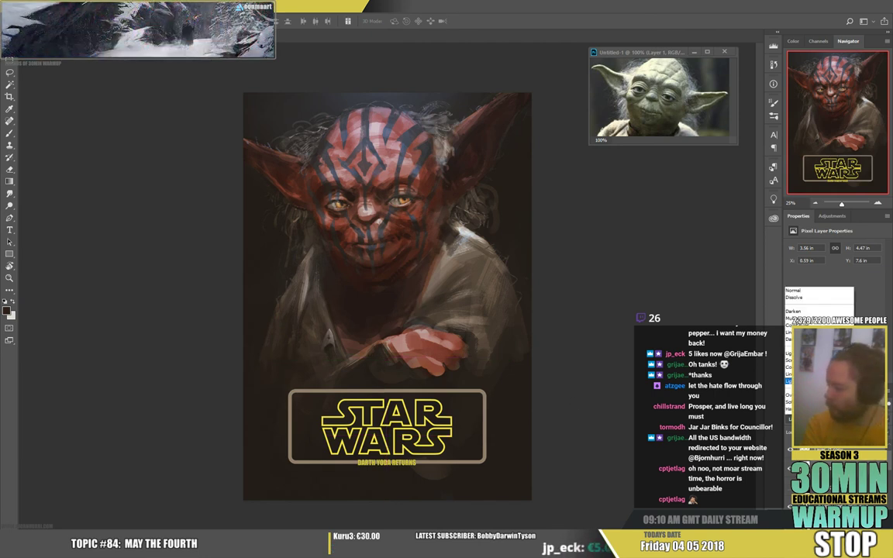
{"action": "left_click", "coordinate": [800, 195]}
{"action": "left_click", "coordinate": [810, 419]}
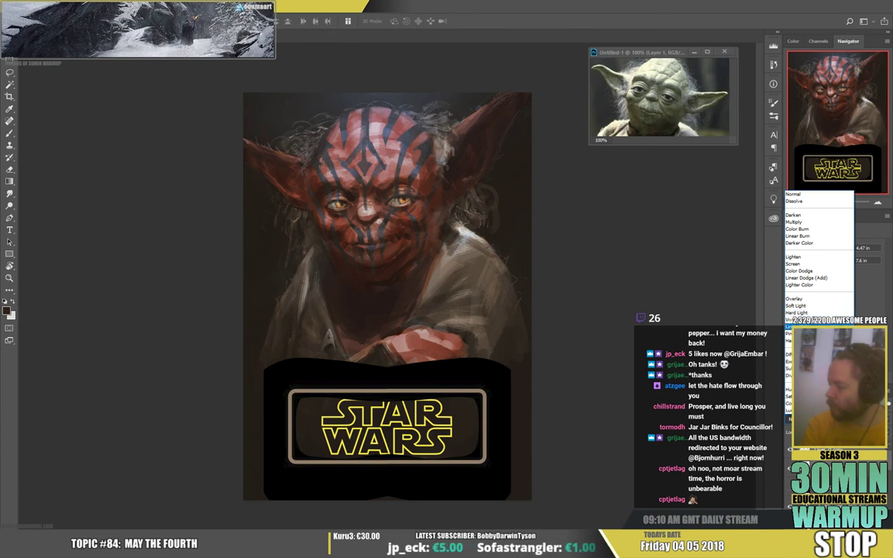
{"action": "left_click", "coordinate": [808, 326]}
{"action": "left_click", "coordinate": [810, 419]}
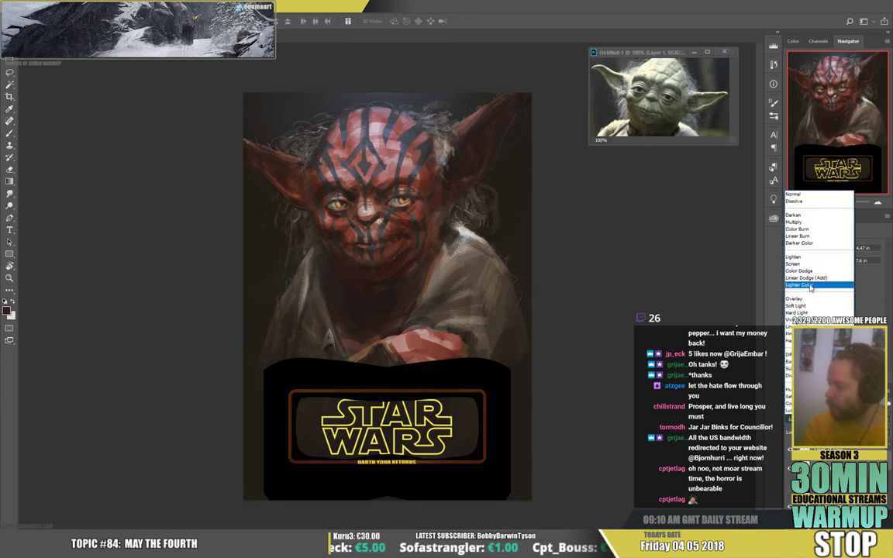
{"action": "left_click", "coordinate": [801, 285]}
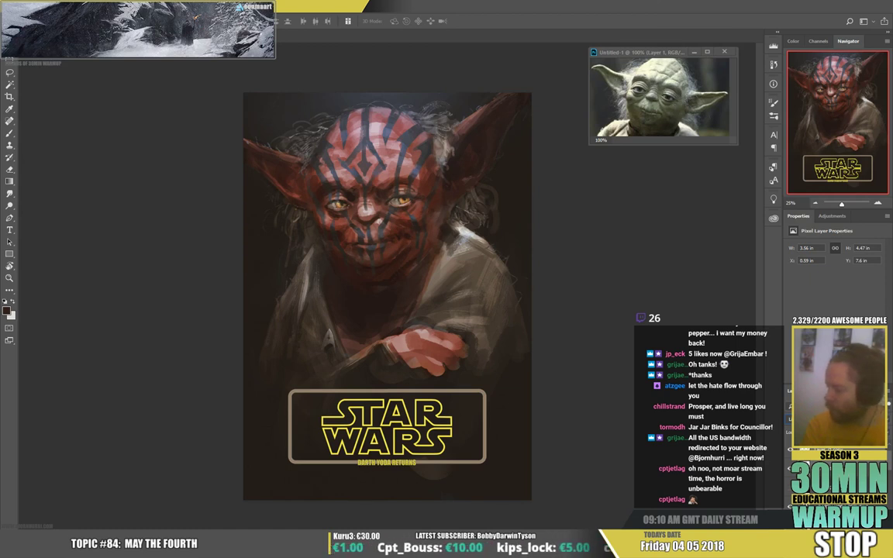
- Nudge the DARTH YODA RETURNS title slightly sideways and cut away the frame's lower edge behind it
{"action": "left_click", "coordinate": [833, 452]}
{"action": "left_click_drag", "start_coordinate": [405, 434], "coordinate": [407, 434]}
{"action": "left_click", "coordinate": [833, 470]}
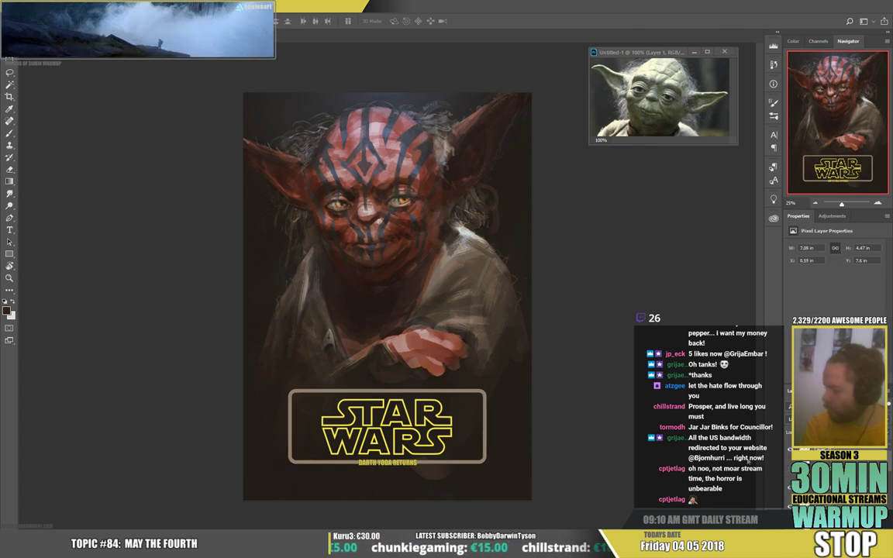
{"action": "key", "text": "m"}
{"action": "left_click_drag", "start_coordinate": [349, 456], "coordinate": [423, 477]}
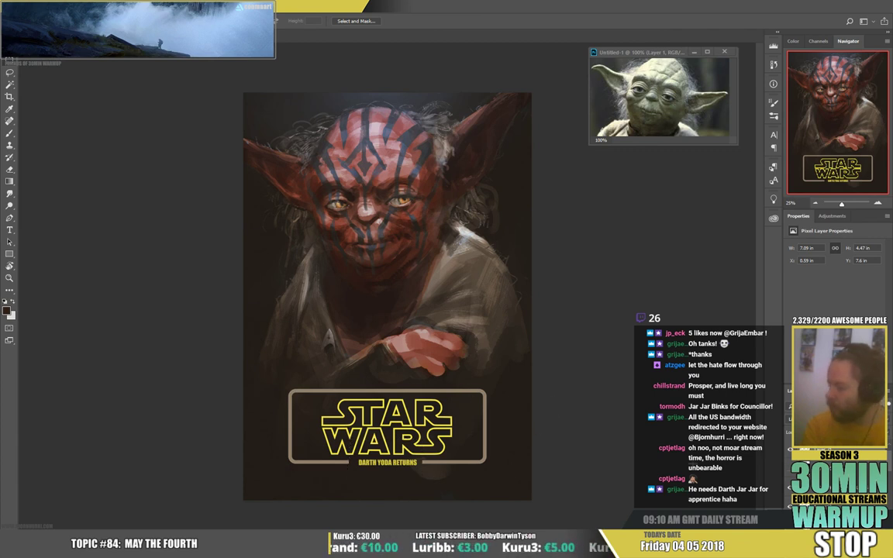
- Recolor the logo frame bright yellow with Hue/Saturation, setting hue to +26 and saturation to +100
{"action": "key", "text": "ctrl+u"}
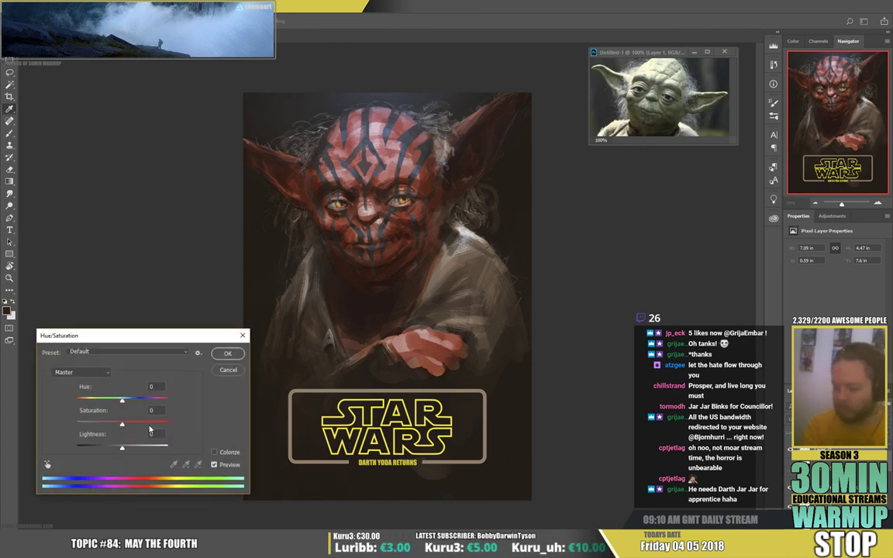
{"action": "left_click_drag", "start_coordinate": [121, 424], "coordinate": [181, 428]}
{"action": "left_click_drag", "start_coordinate": [120, 398], "coordinate": [135, 406]}
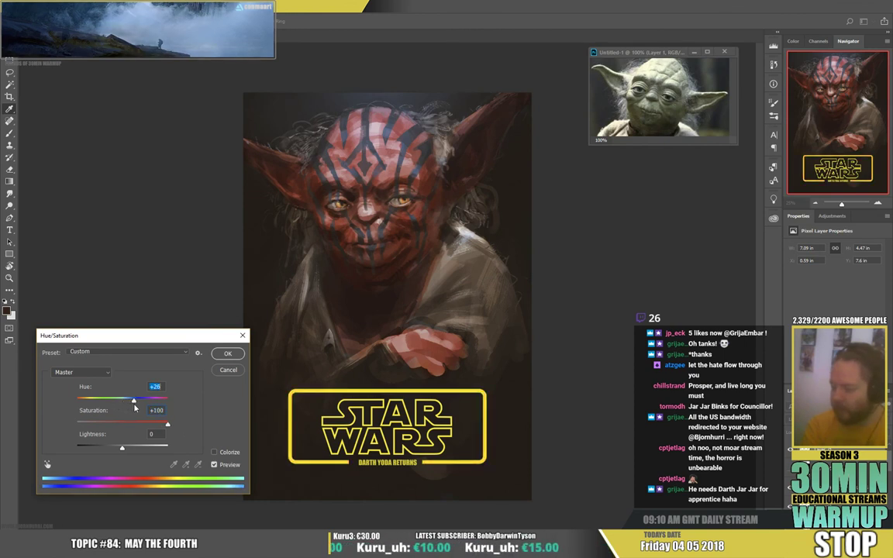
{"action": "left_click", "coordinate": [227, 354]}
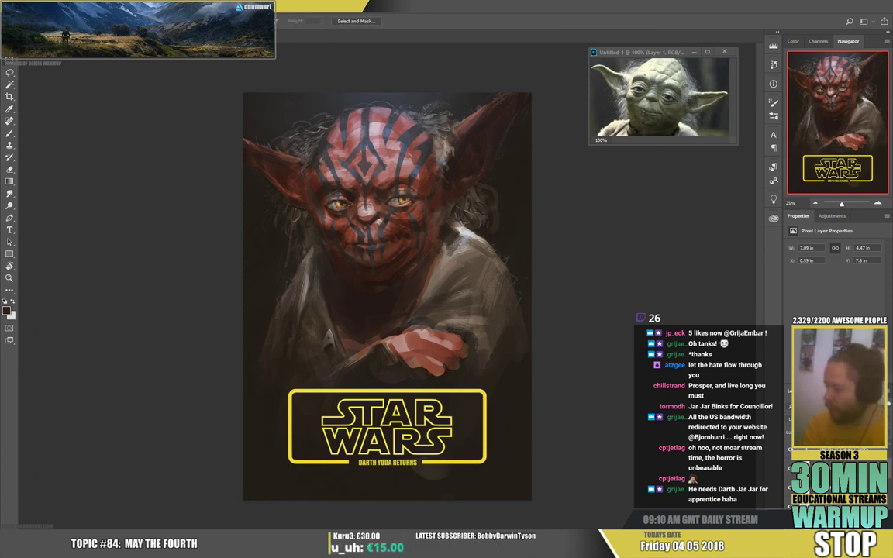
- Move the framed Star Wars logo and its title together closer to the poster's lower edge
{"action": "key", "text": "v"}
{"action": "left_click_drag", "start_coordinate": [526, 420], "coordinate": [525, 443]}
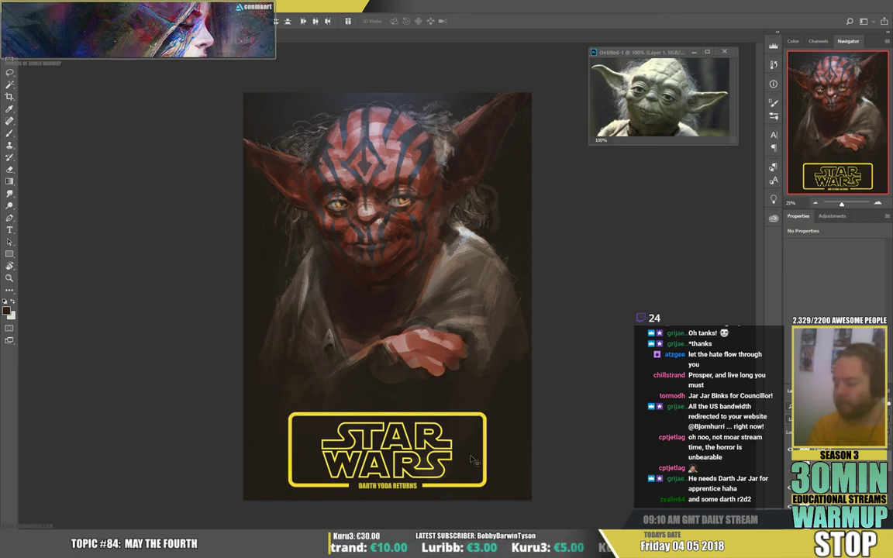
{"action": "left_click_drag", "start_coordinate": [459, 462], "coordinate": [470, 454]}
- Duplicate the DARTH YODA RETURNS title above the frame and replace the copy's text with EPISODE 9
{"action": "key", "text": "t"}
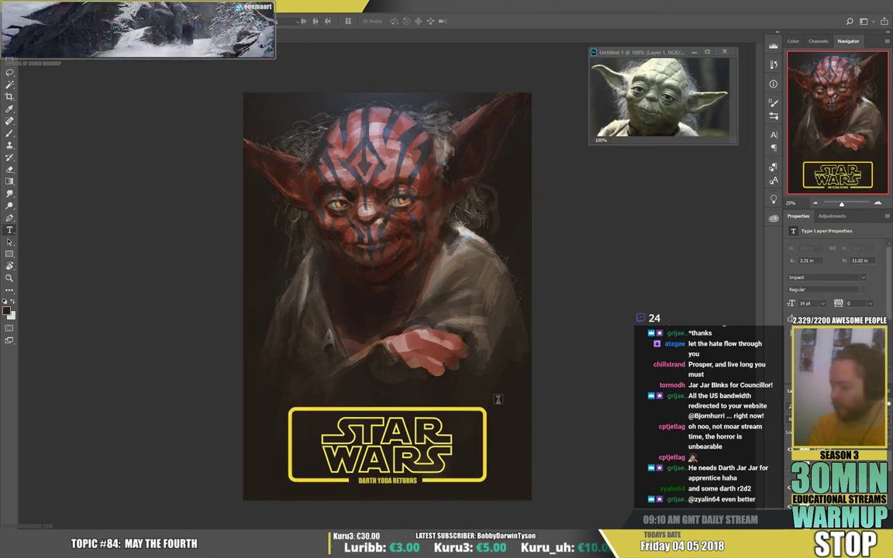
{"action": "key", "text": "v"}
{"action": "key", "text": "alt+v"}
{"action": "key", "text": "Escape"}
{"action": "key", "text": "t"}
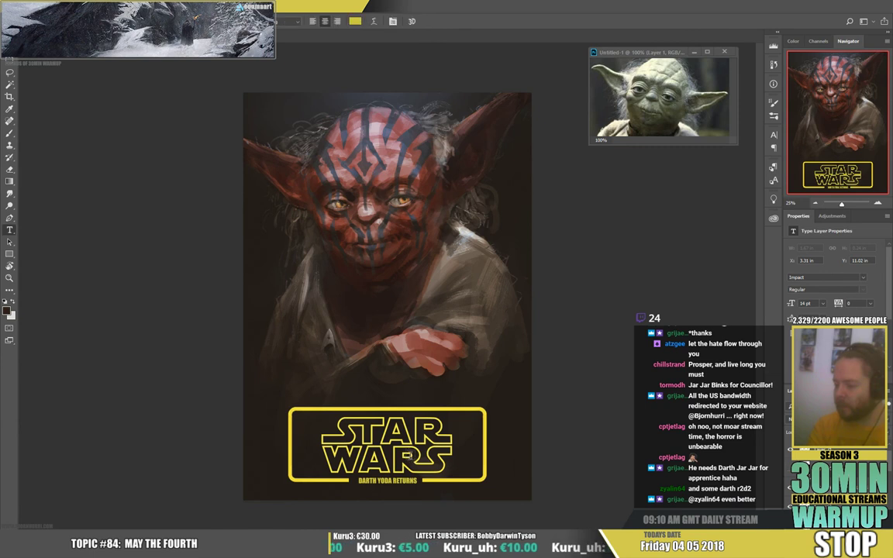
{"action": "key", "text": "v"}
{"action": "left_click_drag", "start_coordinate": [415, 476], "coordinate": [374, 397]}
{"action": "key", "text": "t"}
{"action": "left_click", "coordinate": [354, 402]}
{"action": "key", "text": "ctrl+a"}
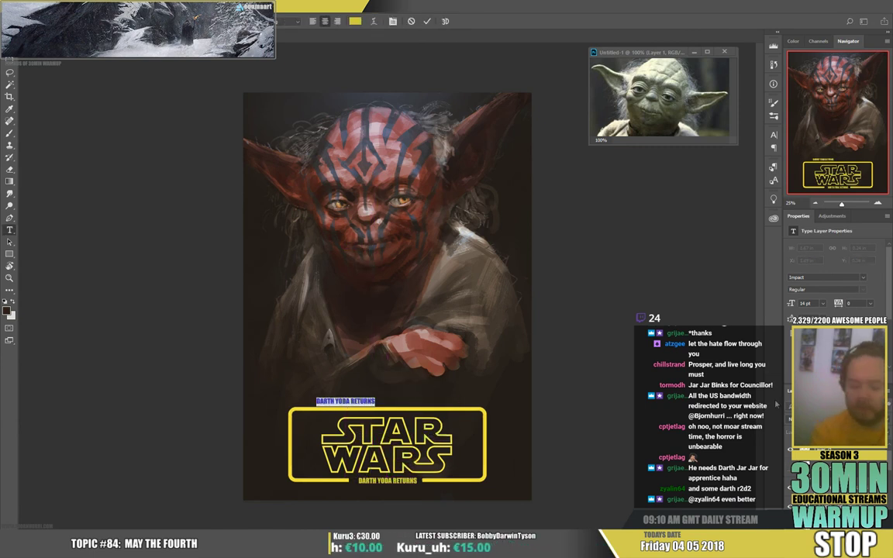
{"action": "type", "text": "EPISODE 9"}
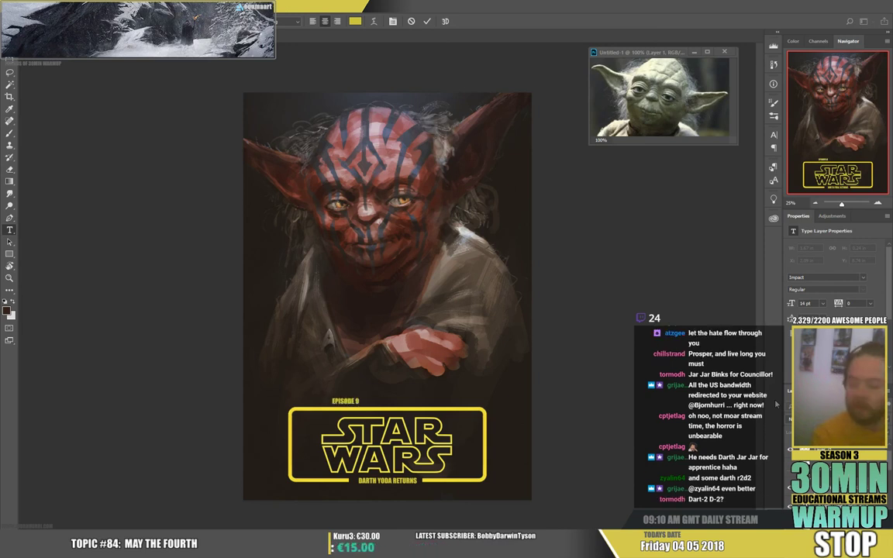
{"action": "key", "text": "ctrl+Return"}
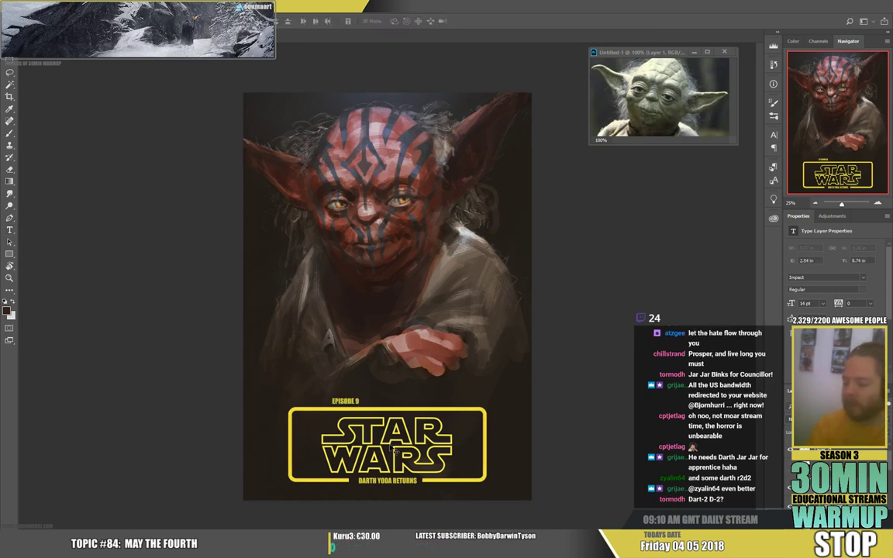
- Try EPISODE 9 above the frame's upper-left corner and settle it centered beneath the DARTH YODA RETURNS title
{"action": "left_click_drag", "start_coordinate": [386, 380], "coordinate": [355, 382]}
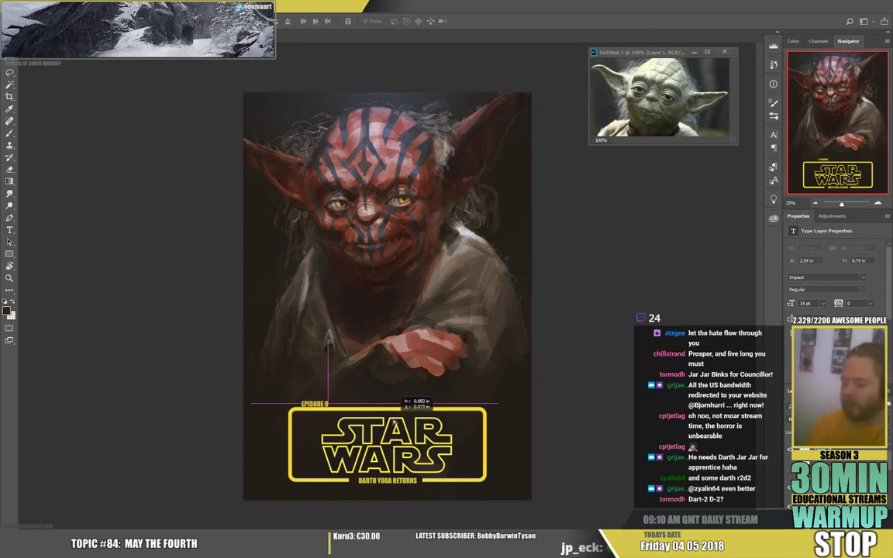
{"action": "left_click_drag", "start_coordinate": [394, 422], "coordinate": [394, 423]}
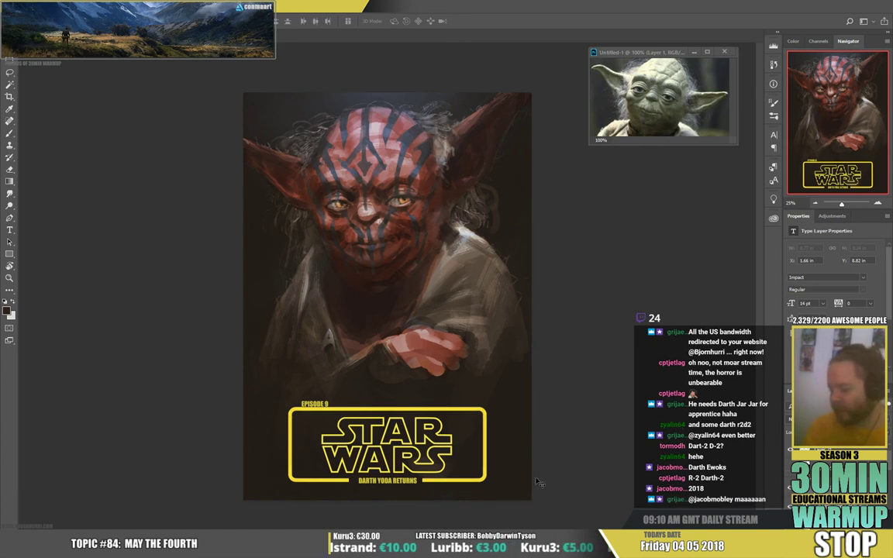
{"action": "left_click_drag", "start_coordinate": [325, 407], "coordinate": [456, 489]}
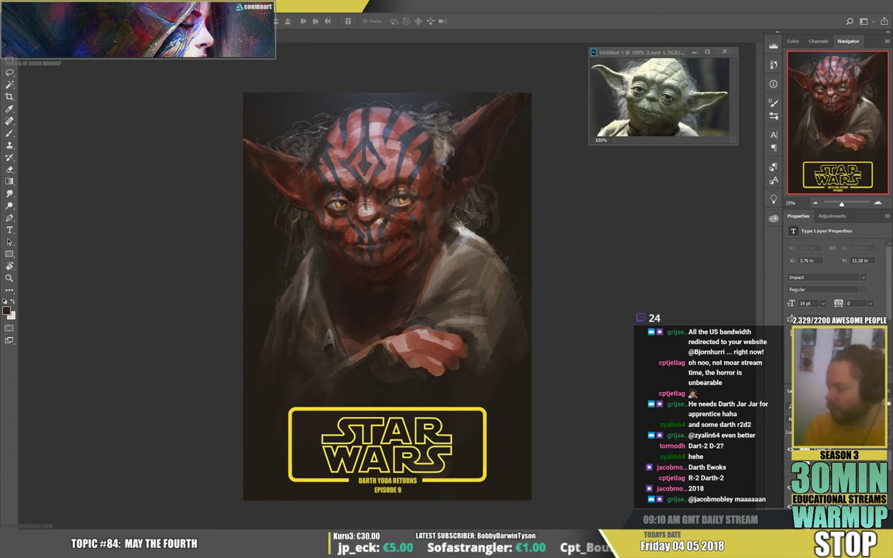
- On a new layer, draw a pink gradient fading from the canvas's upper edge, about 7.5 in high
{"action": "left_click", "coordinate": [836, 480]}
{"action": "key", "text": "g"}
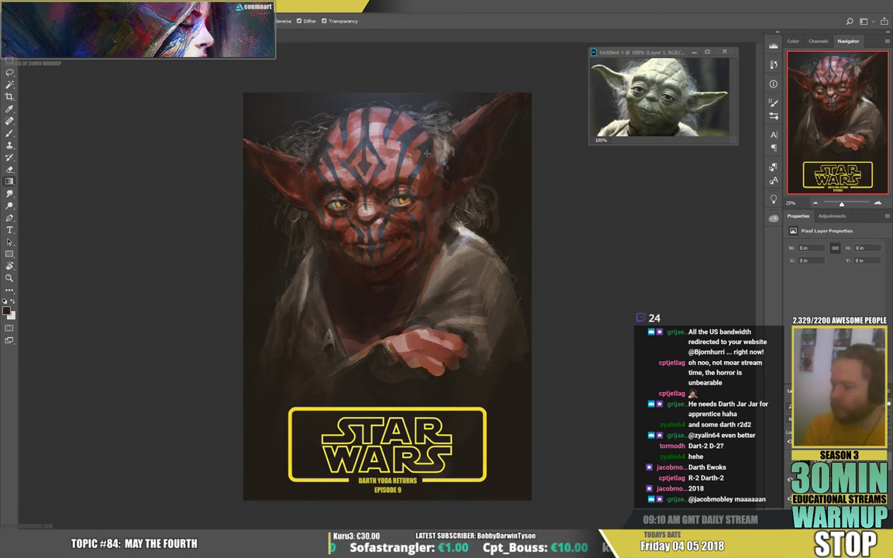
{"action": "left_click_drag", "start_coordinate": [374, 101], "coordinate": [353, 353]}
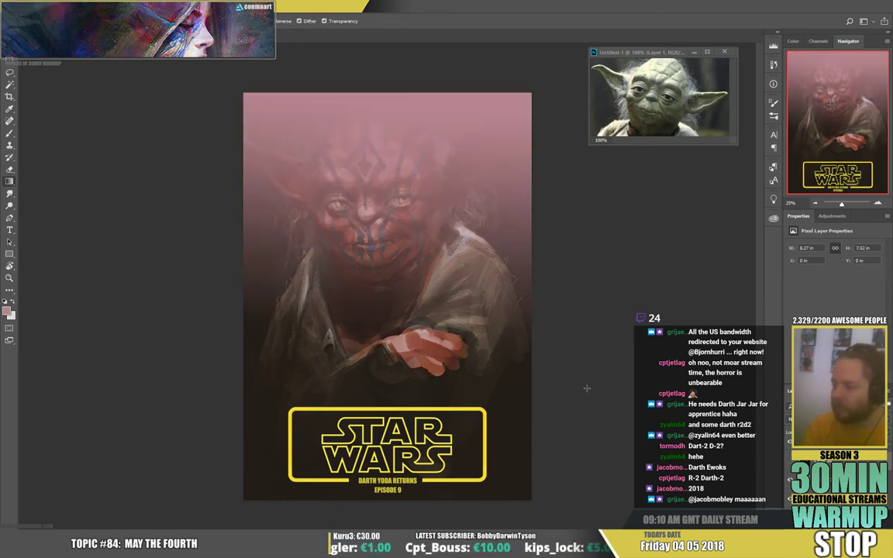
- Cycle through blend modes for the pink gradient layer until it leaves only a faint glow over the portrait
{"action": "left_click", "coordinate": [808, 419]}
{"action": "left_click", "coordinate": [806, 333]}
{"action": "key", "text": "Down"}
{"action": "key", "text": "Down"}
{"action": "key", "text": "Down"}
{"action": "key", "text": "Down"}
{"action": "key", "text": "Down"}
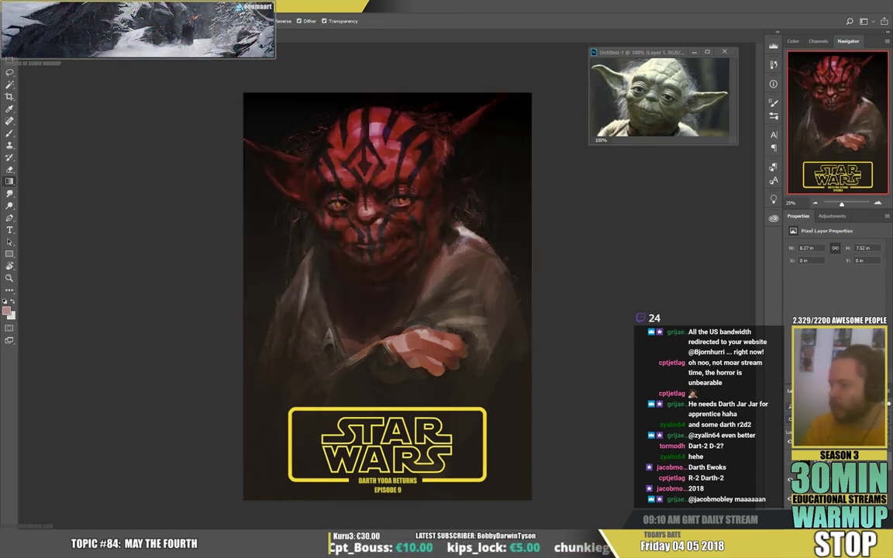
{"action": "key", "text": "Up"}
{"action": "key", "text": "shift+plus"}
{"action": "key", "text": "shift+plus"}
{"action": "key", "text": "shift+plus"}
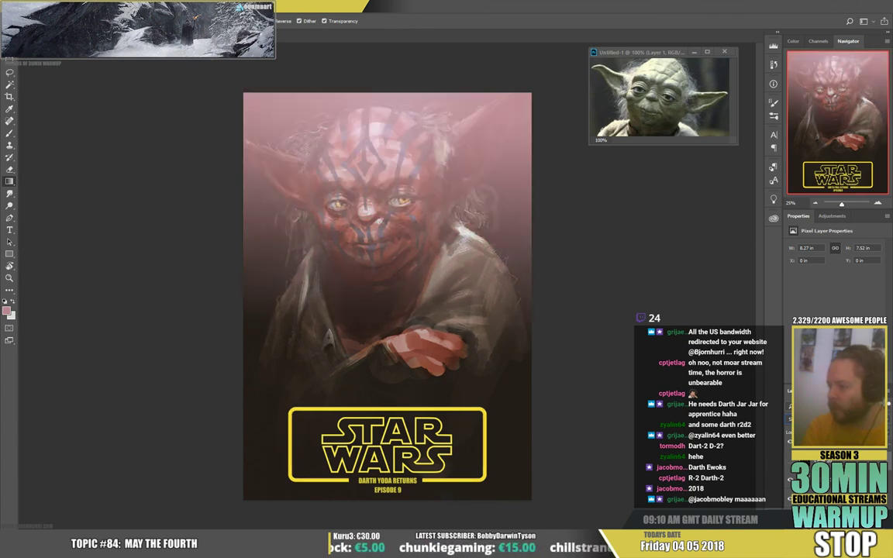
{"action": "key", "text": "shift+plus"}
{"action": "key", "text": "shift+plus"}
{"action": "key", "text": "shift+plus"}
{"action": "key", "text": "shift+plus"}
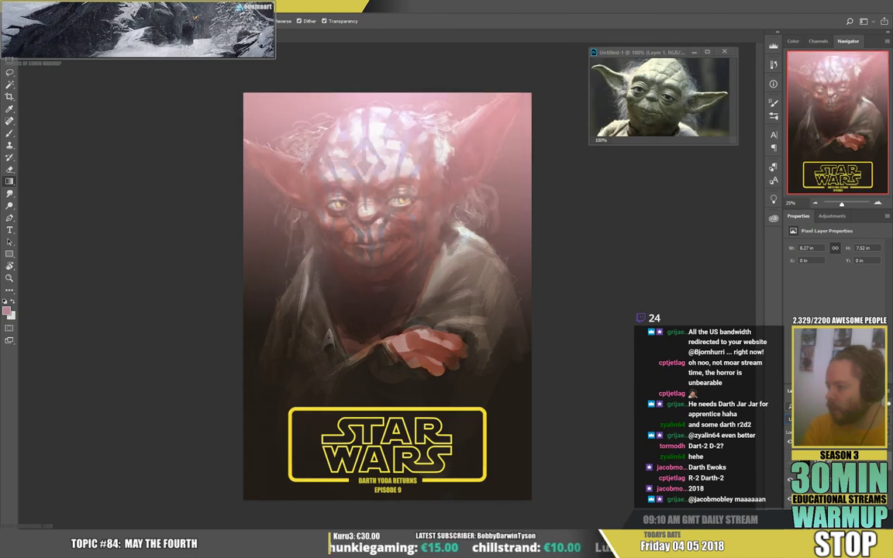
{"action": "key", "text": "shift+plus"}
{"action": "key", "text": "shift+plus"}
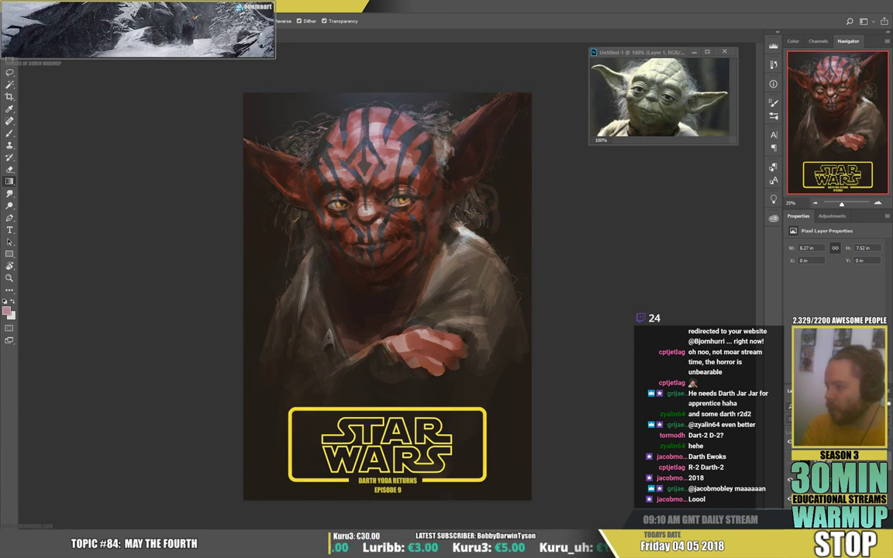
- Shift the upper gradient's hue to +180 with Hue/Saturation for a cool tint around the head
{"action": "key", "text": "ctrl+u"}
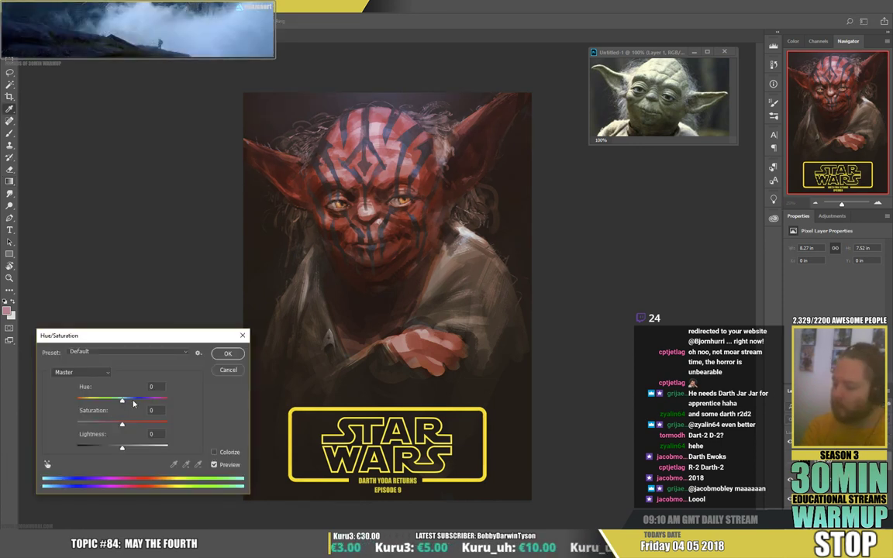
{"action": "left_click_drag", "start_coordinate": [132, 402], "coordinate": [169, 407]}
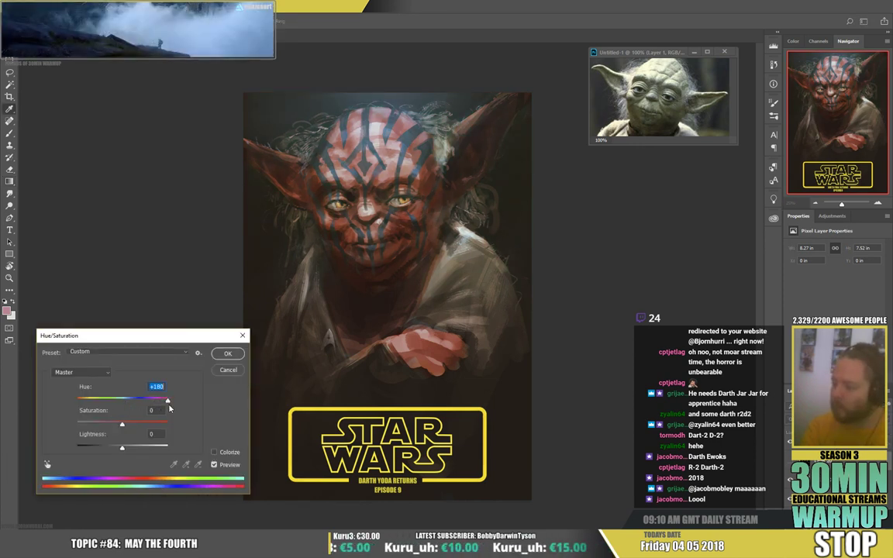
{"action": "key", "text": "Return"}
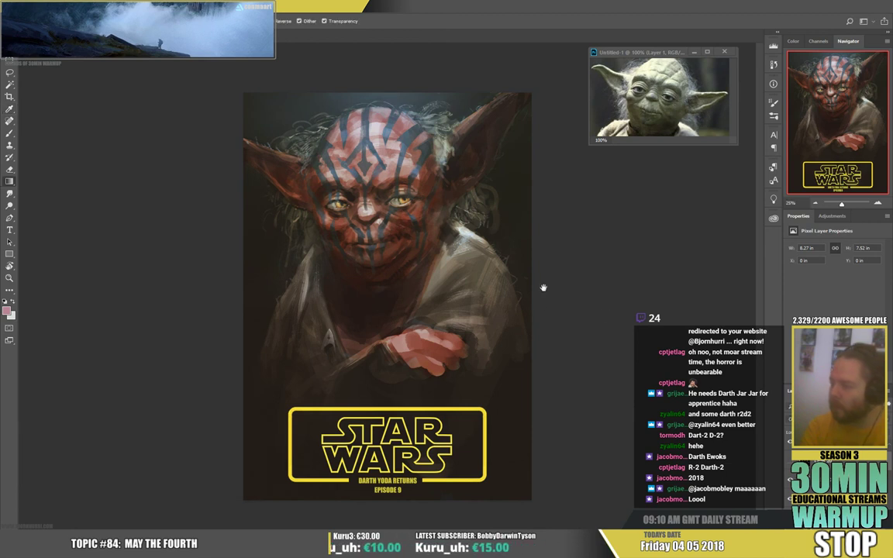
- Hide the EPISODE 9 text layer below the title
{"action": "key", "text": "t"}
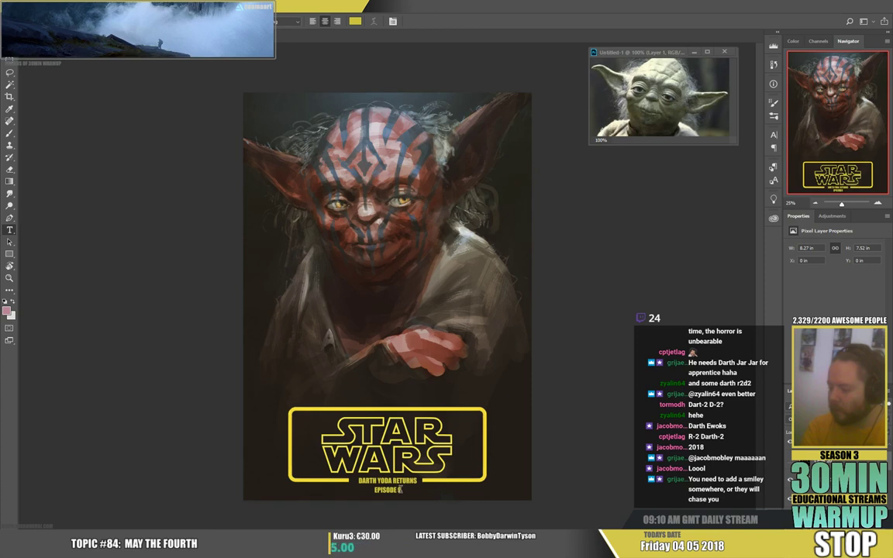
{"action": "left_click", "coordinate": [787, 480]}
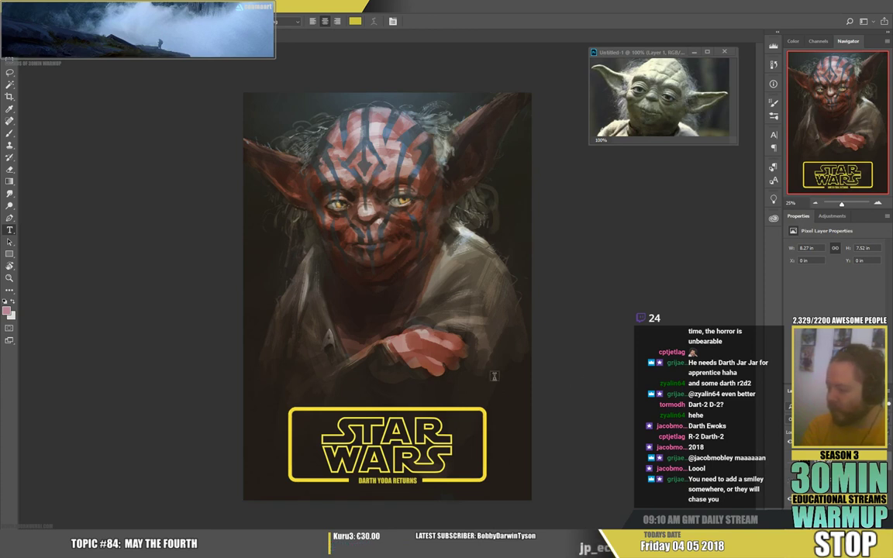
{"action": "key", "text": "v"}
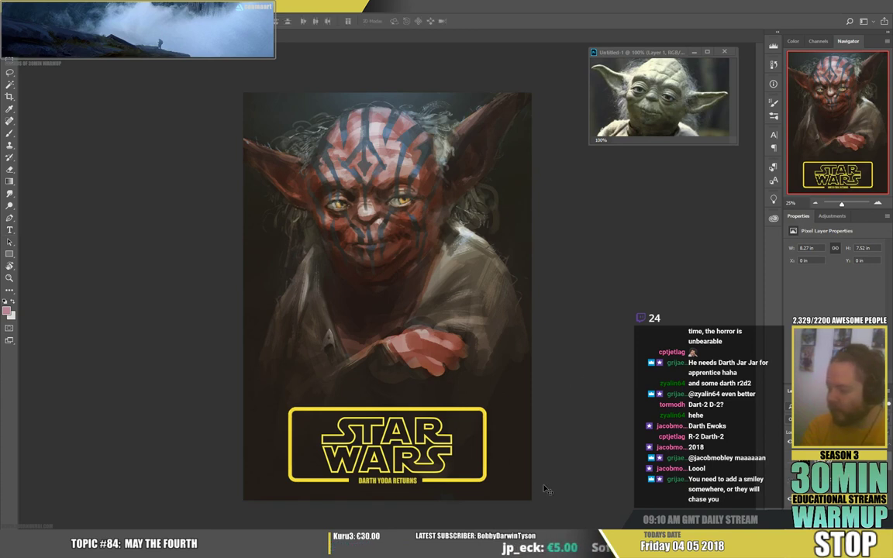
- Duplicate the DARTH YODA RETURNS title just below the original, open the copy's text for editing, and hide the copy
{"action": "left_click", "coordinate": [379, 439]}
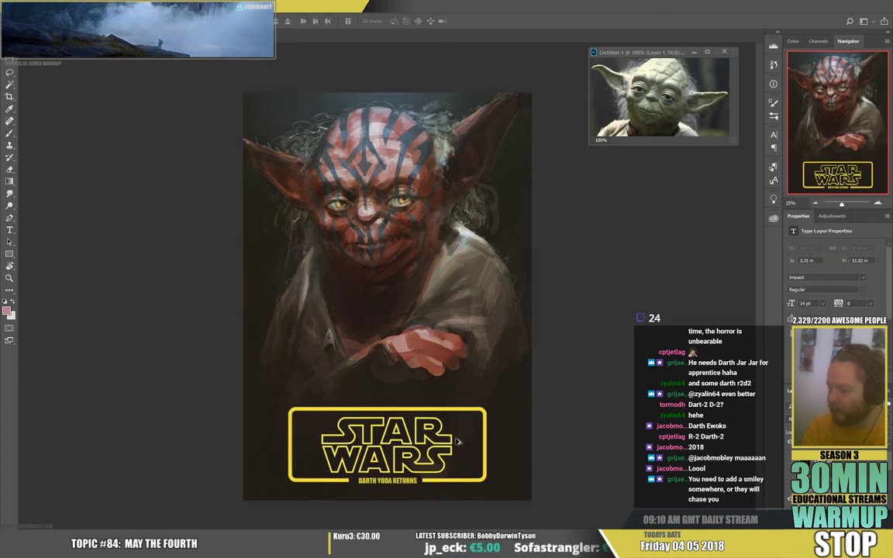
{"action": "left_click_drag", "start_coordinate": [458, 442], "coordinate": [454, 451]}
{"action": "key", "text": "t"}
{"action": "triple_click", "coordinate": [390, 489]}
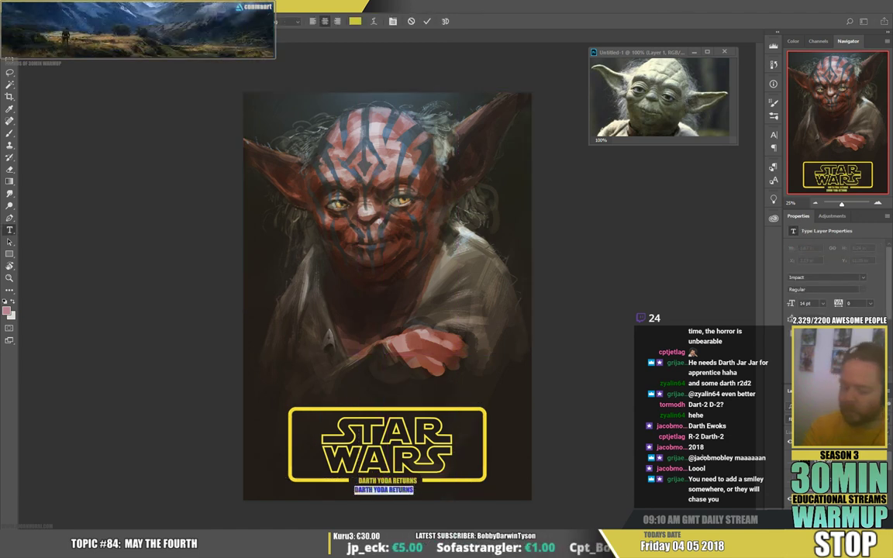
{"action": "key", "text": "ctrl+Return"}
{"action": "left_click", "coordinate": [790, 501]}
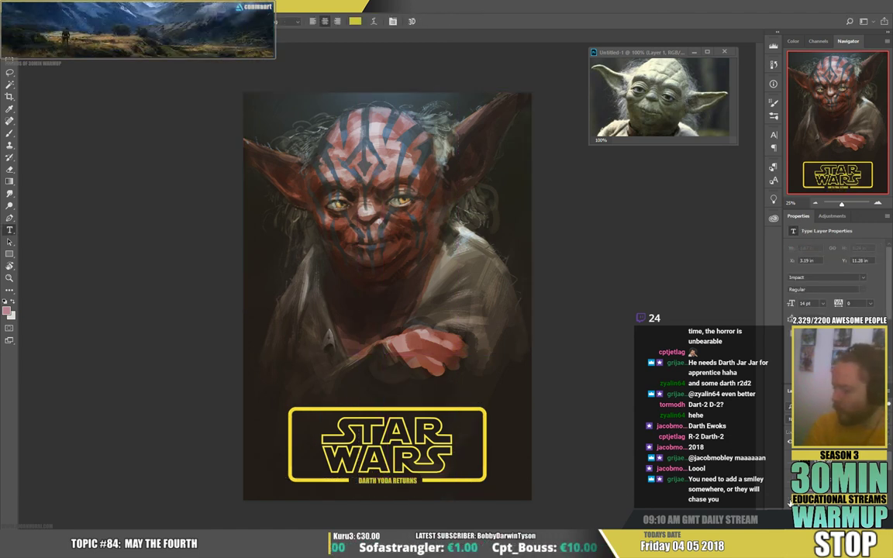
{"action": "key", "text": "v"}
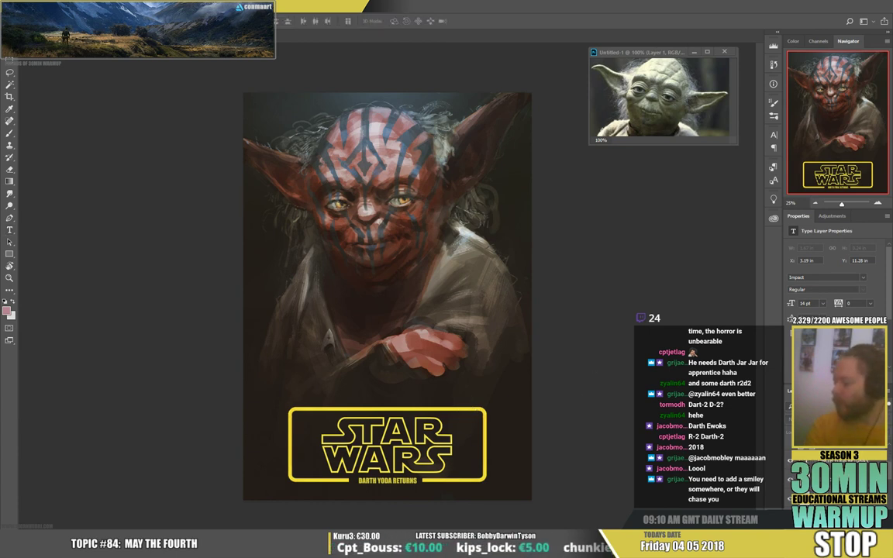
- On a new layer, draw a dark red gradient rising from the canvas's lower edge, about 6.6 in high
{"action": "left_click", "coordinate": [872, 551]}
{"action": "key", "text": "g"}
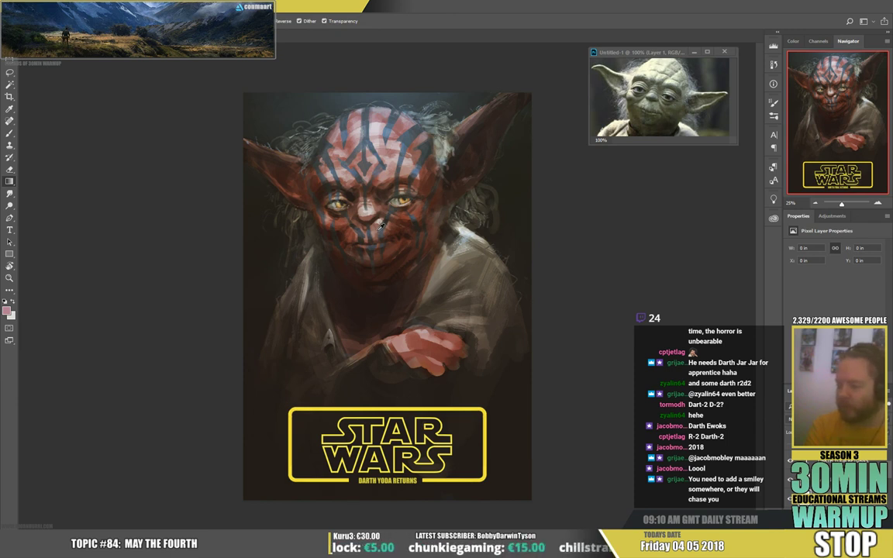
{"action": "left_click_drag", "start_coordinate": [385, 483], "coordinate": [376, 271]}
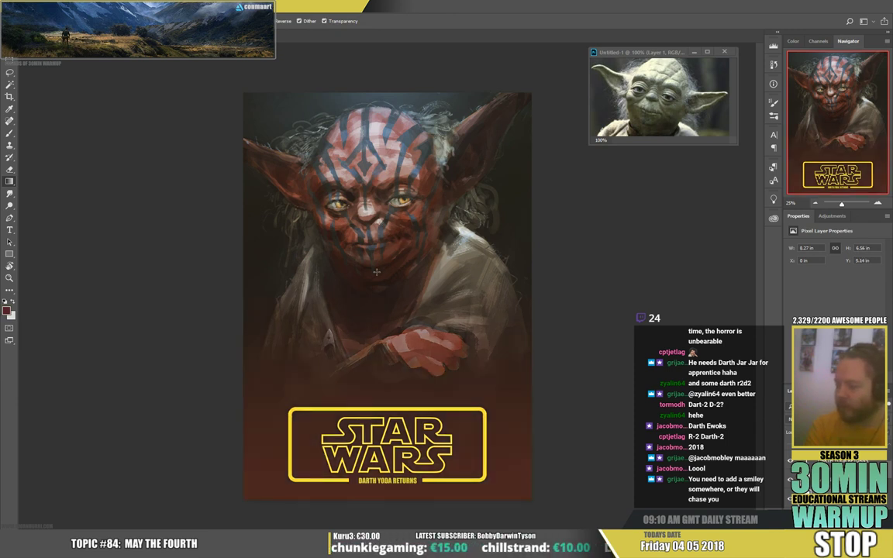
- Cycle through blend modes for the red gradient layer until it gives a subtle dark red tint behind the logo
{"action": "left_click", "coordinate": [818, 419]}
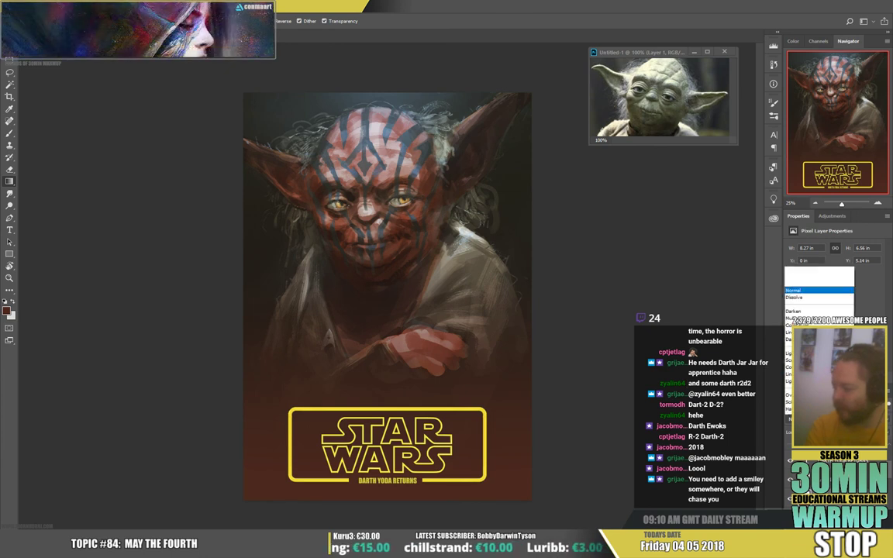
{"action": "left_click", "coordinate": [806, 290]}
{"action": "key", "text": "Down"}
{"action": "key", "text": "Down"}
{"action": "key", "text": "Down"}
{"action": "key", "text": "Down"}
{"action": "key", "text": "Down"}
{"action": "key", "text": "Down"}
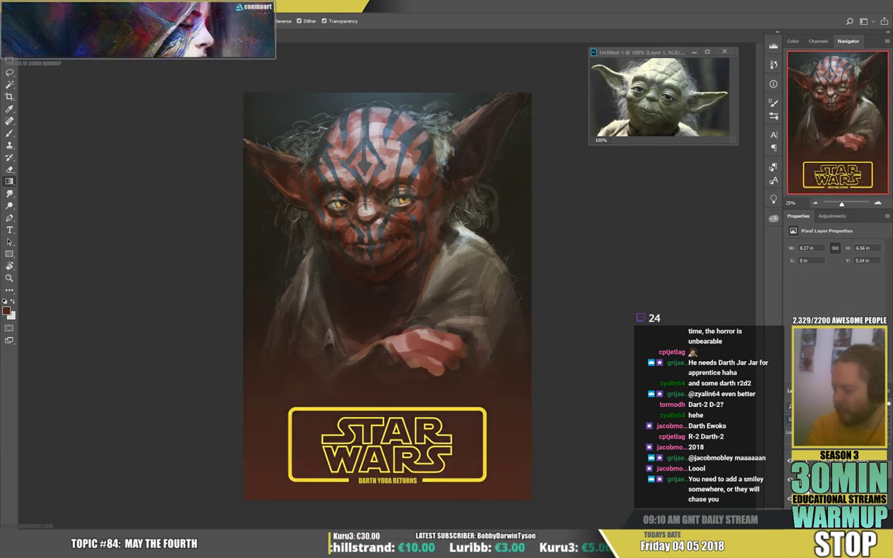
{"action": "key", "text": "Up"}
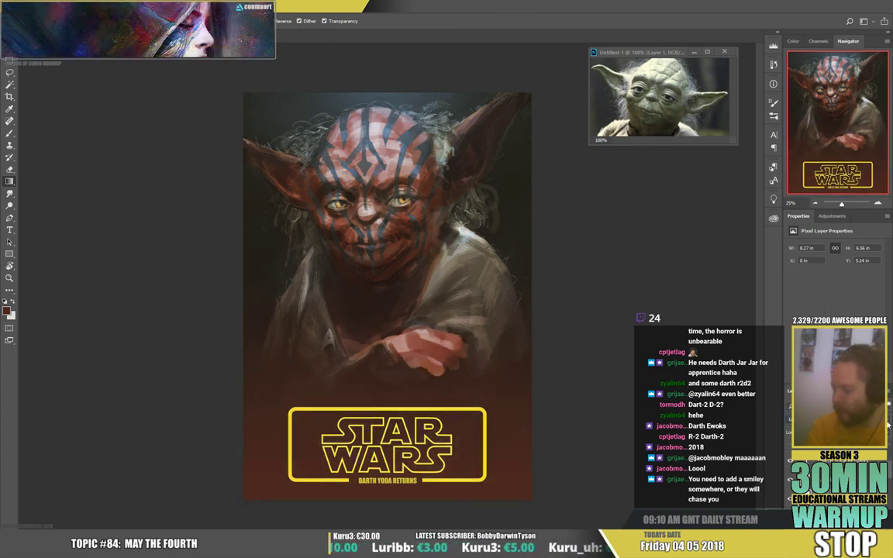
{"action": "key", "text": "shift+plus"}
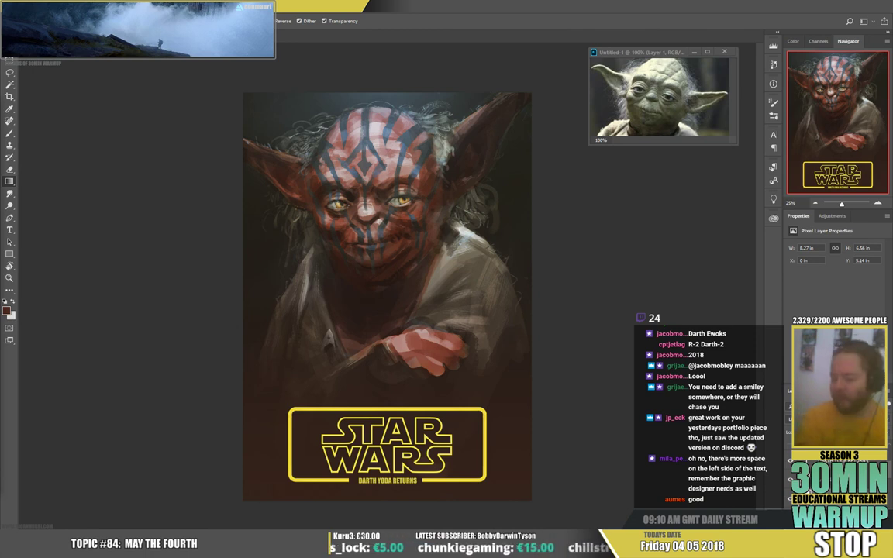
- Trim the yellow frame's lower line just right of the DARTH YODA RETURNS title to even the gaps on both sides
{"action": "key", "text": "v"}
{"action": "left_click", "coordinate": [426, 481], "text": "ctrl"}
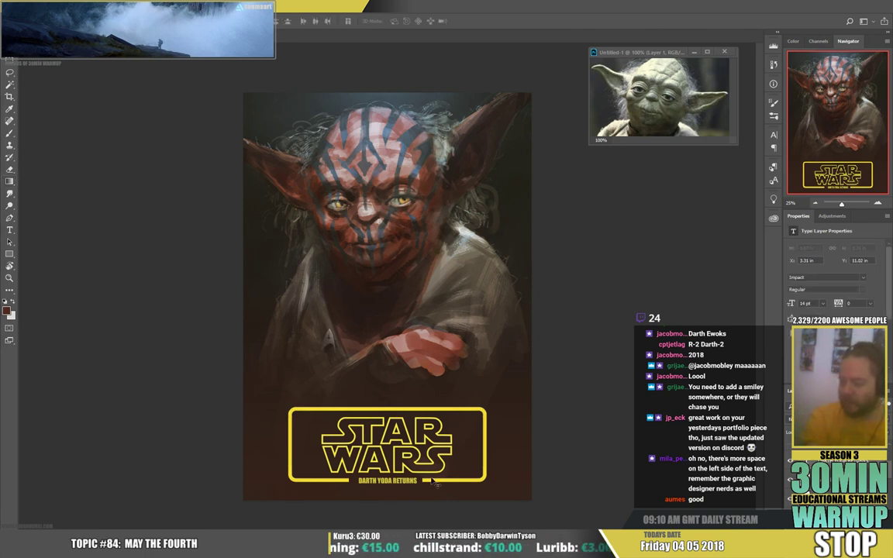
{"action": "key", "text": "ctrl"}
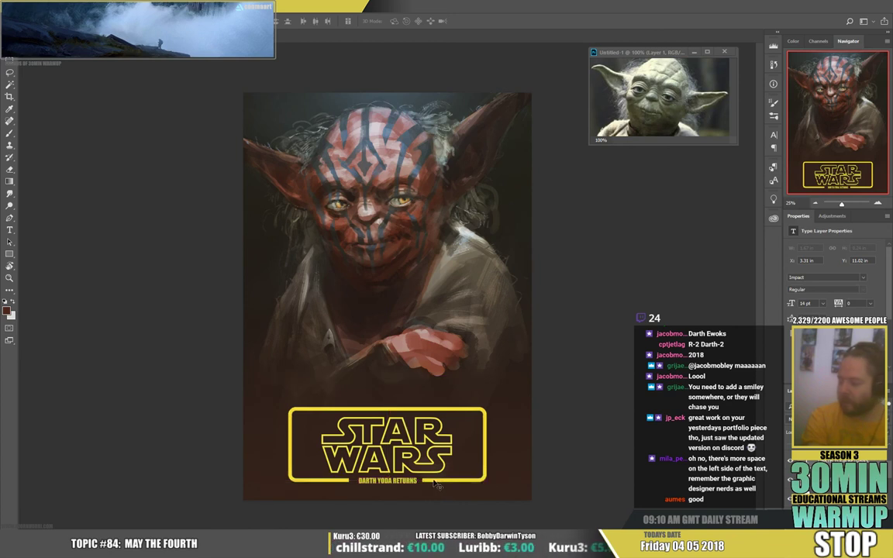
{"action": "left_click", "coordinate": [438, 482], "text": "ctrl"}
{"action": "key", "text": "b"}
{"action": "key", "text": "m"}
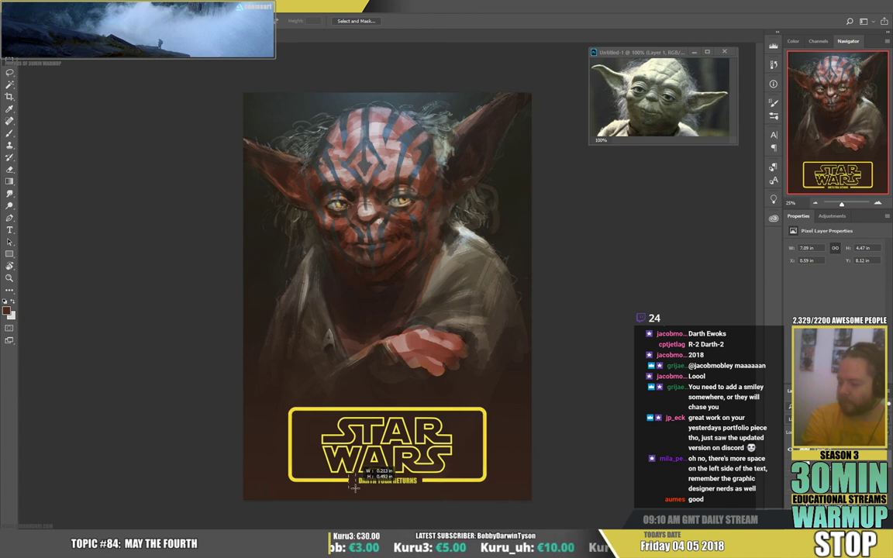
{"action": "left_click_drag", "start_coordinate": [348, 469], "coordinate": [424, 492]}
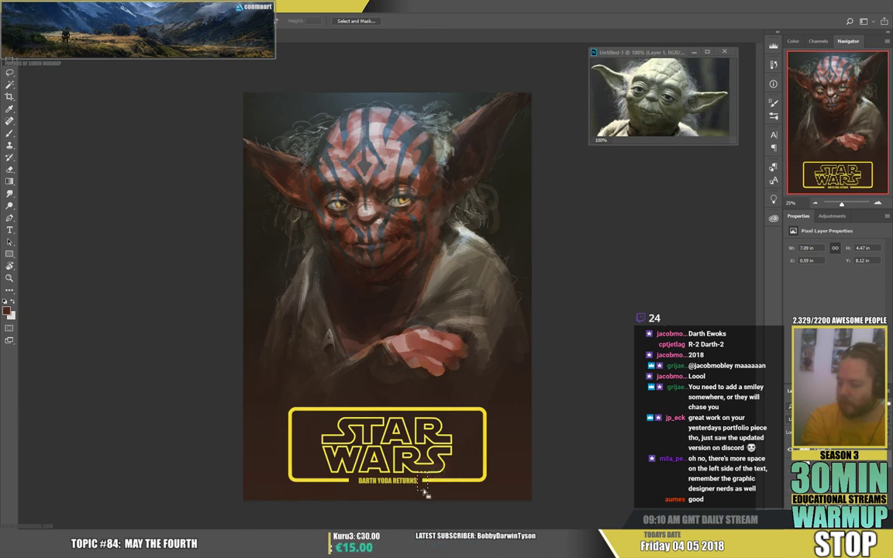
{"action": "key", "text": "ctrl+d"}
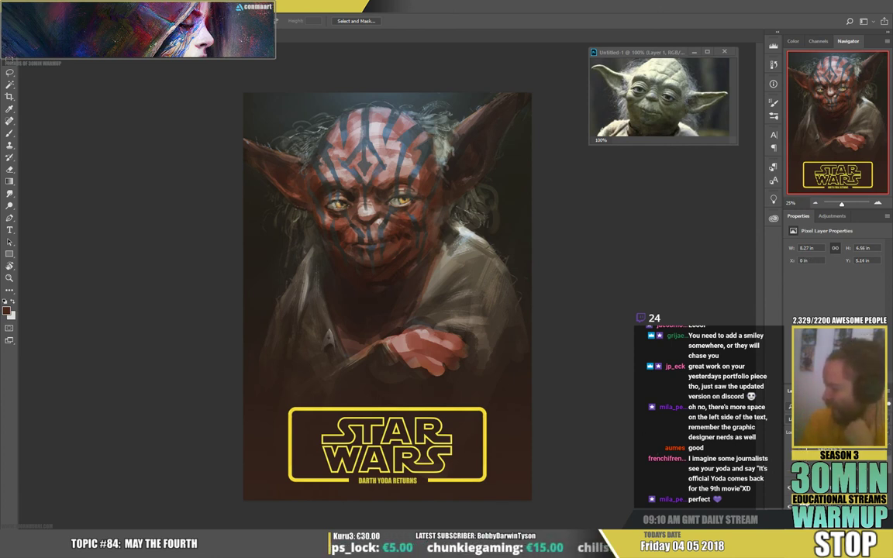
- Add a Brightness/Contrast adjustment layer to the poster and set its contrast to 23
{"action": "left_click", "coordinate": [845, 416]}
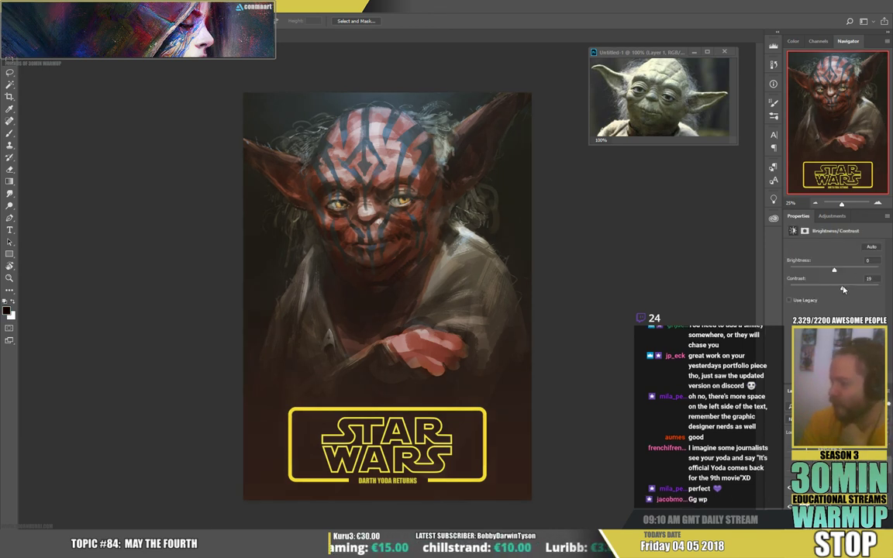
{"action": "left_click_drag", "start_coordinate": [845, 290], "coordinate": [844, 289]}
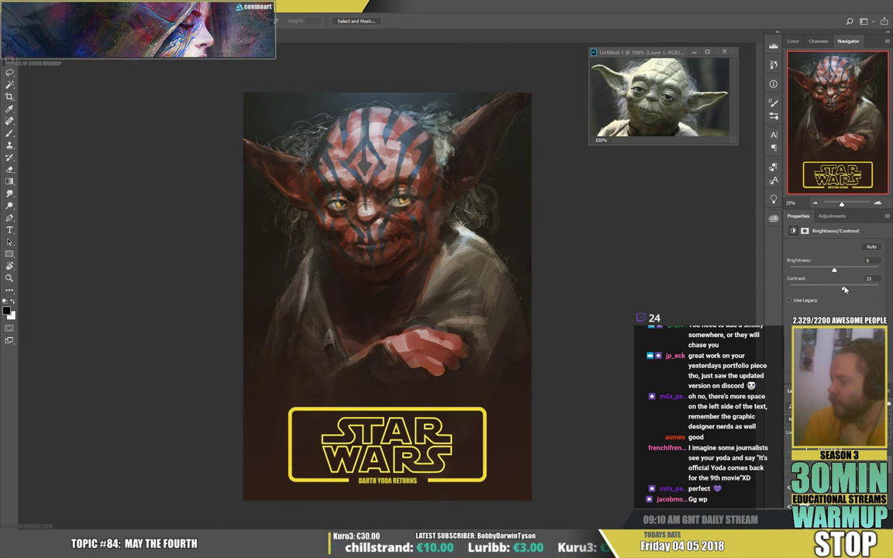